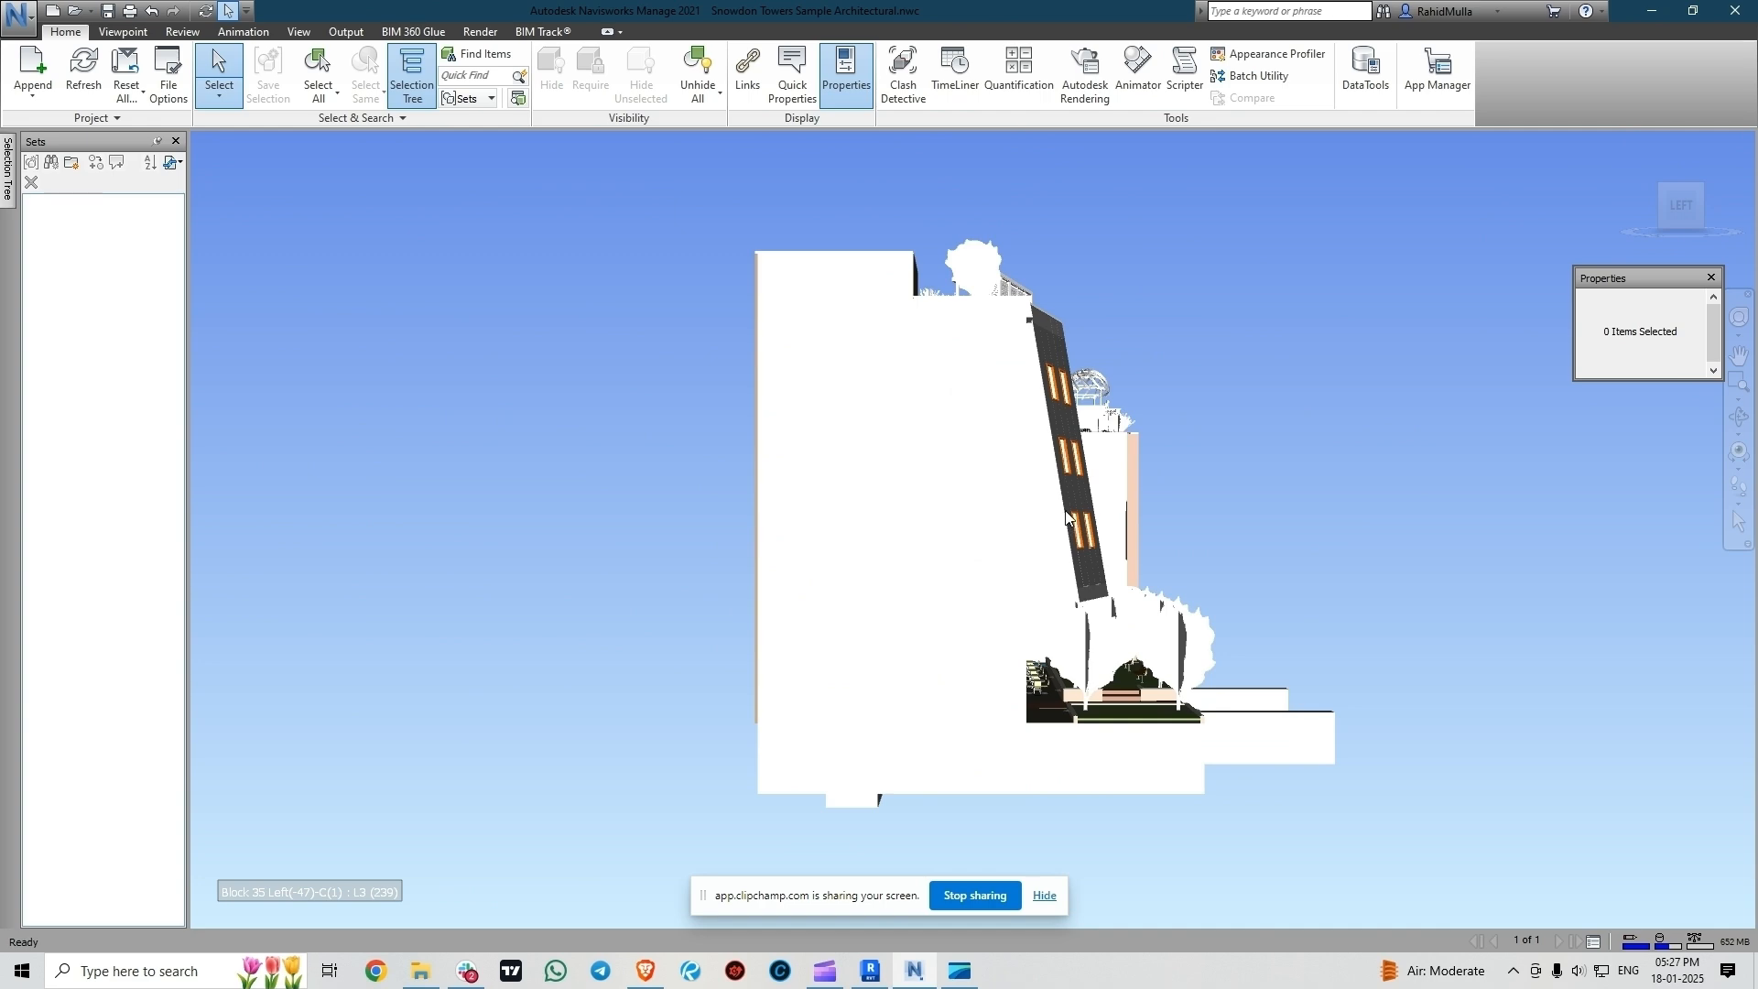
# - Turn the building from the left side view to a front corner view, clear the selection and close the Sets window
pyautogui.click(1152, 609)
pyautogui.scroll(-1, 1152, 603)
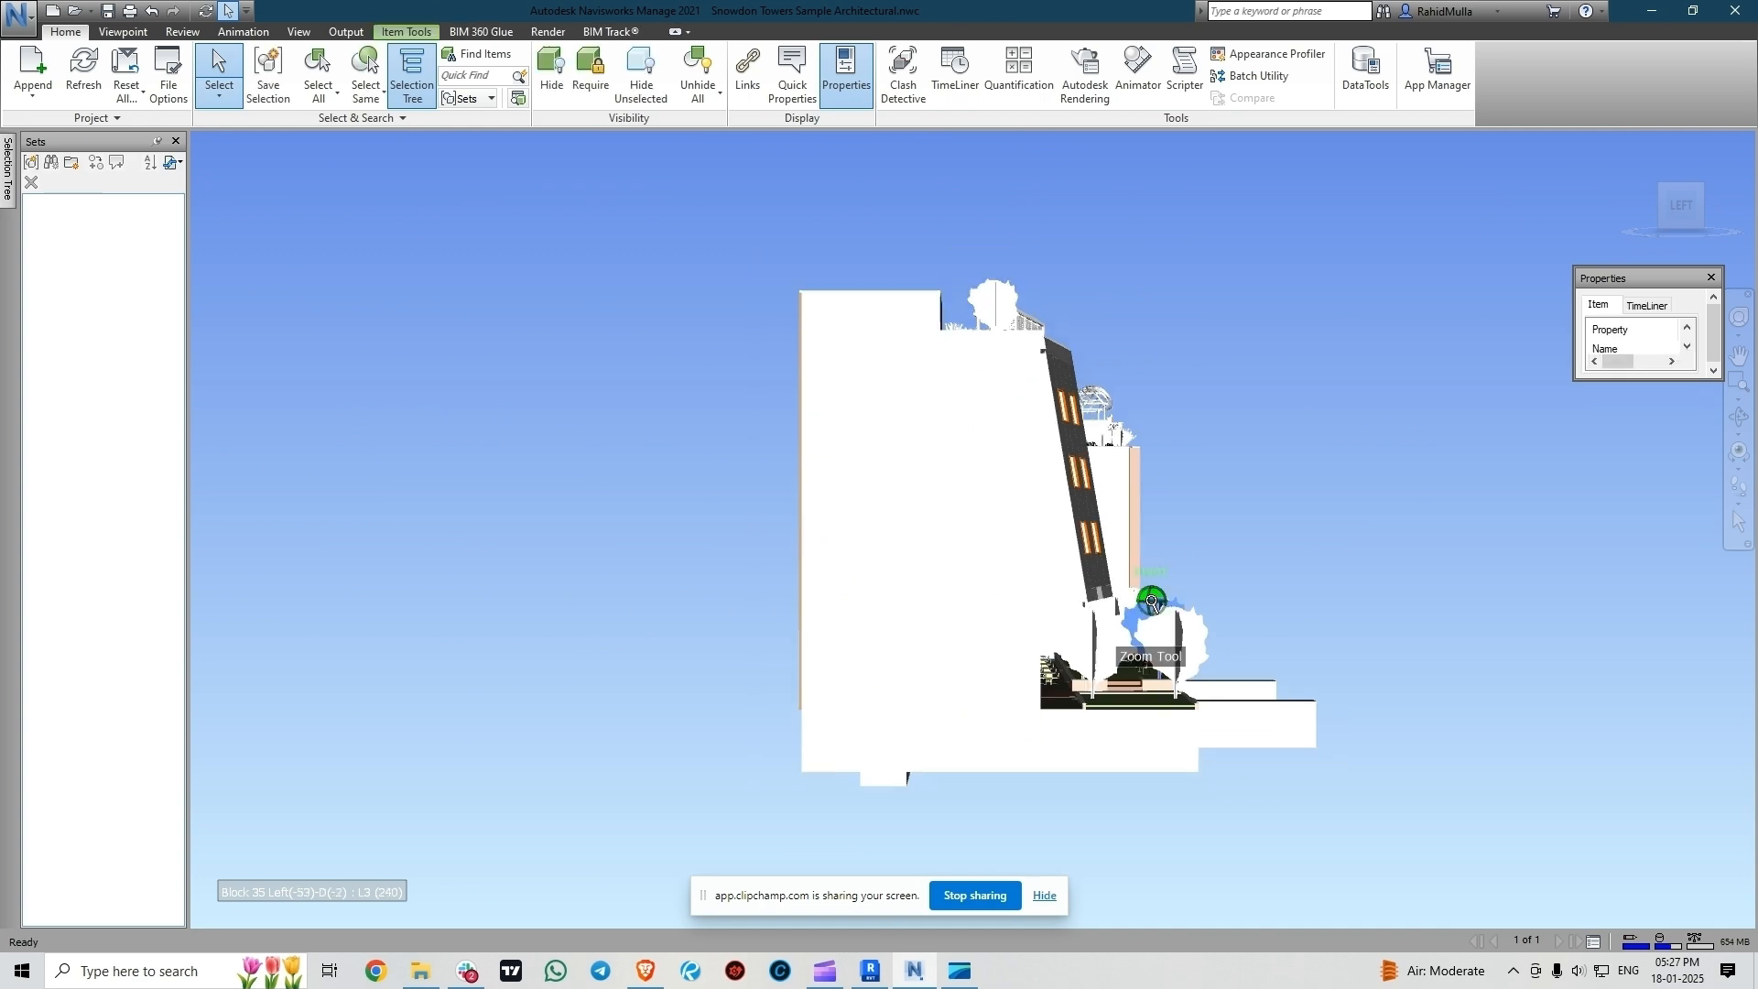
pyautogui.keyDown('shift'); pyautogui.moveTo(1204, 573); pyautogui.dragTo(804, 632, button='middle'); pyautogui.keyUp('shift')
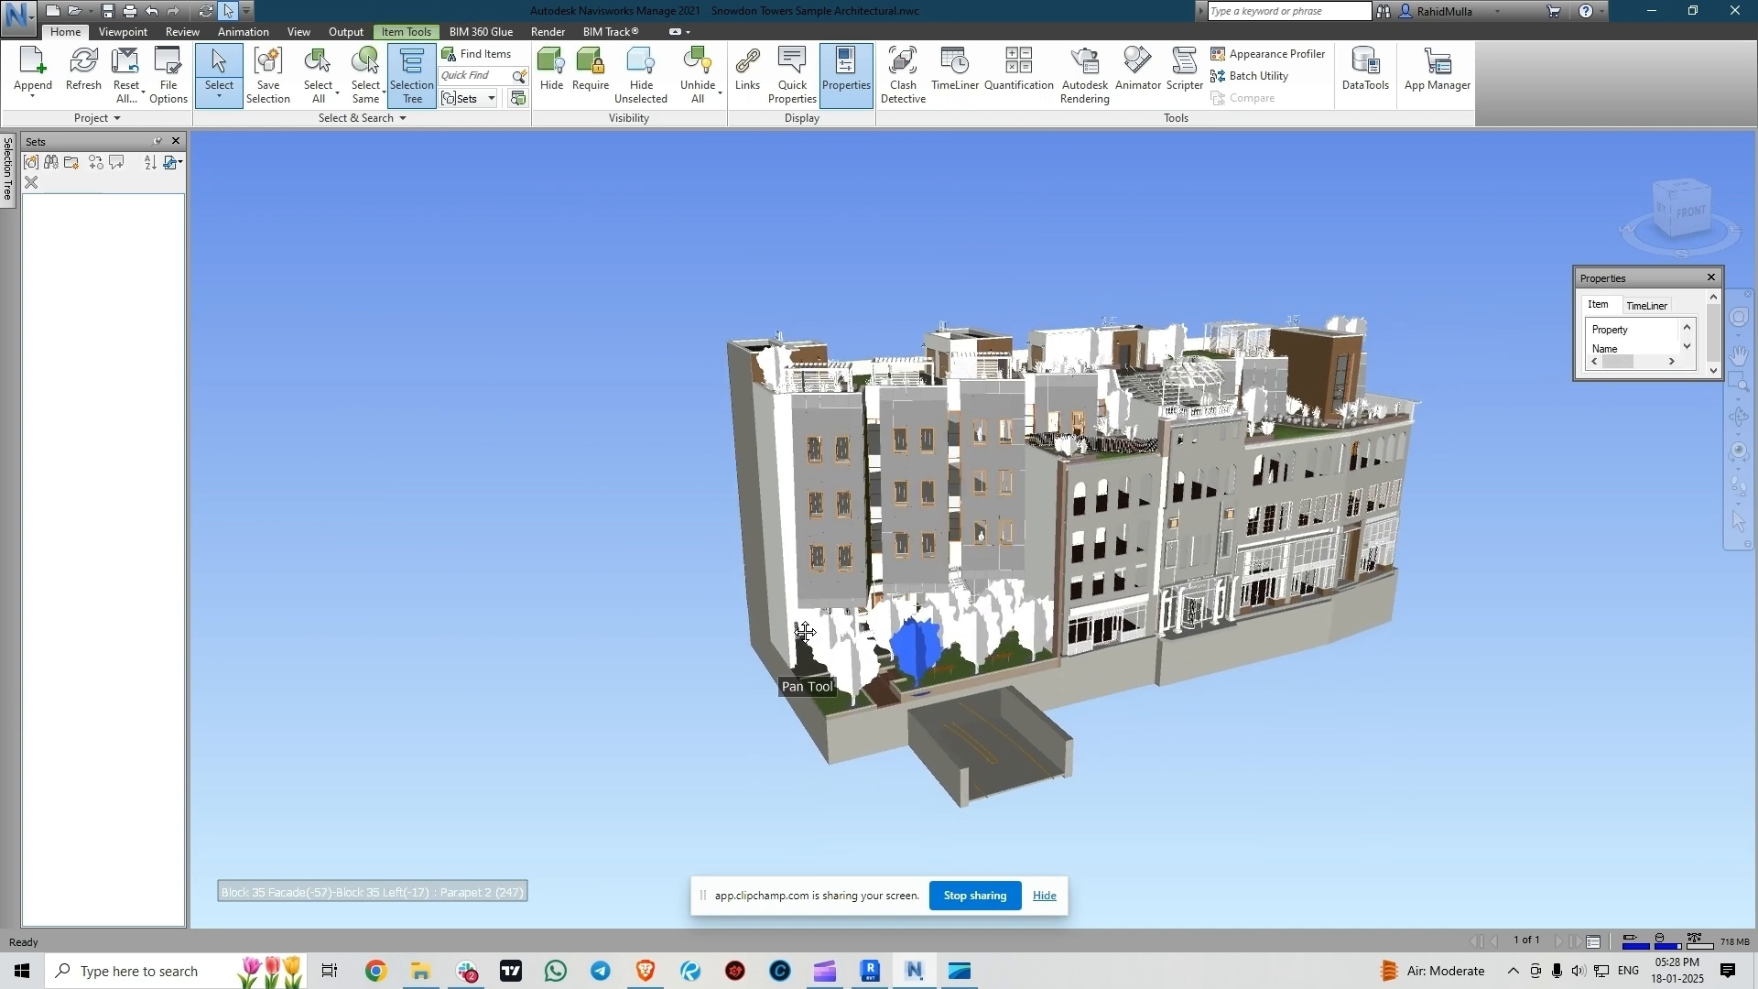
pyautogui.click(683, 414)
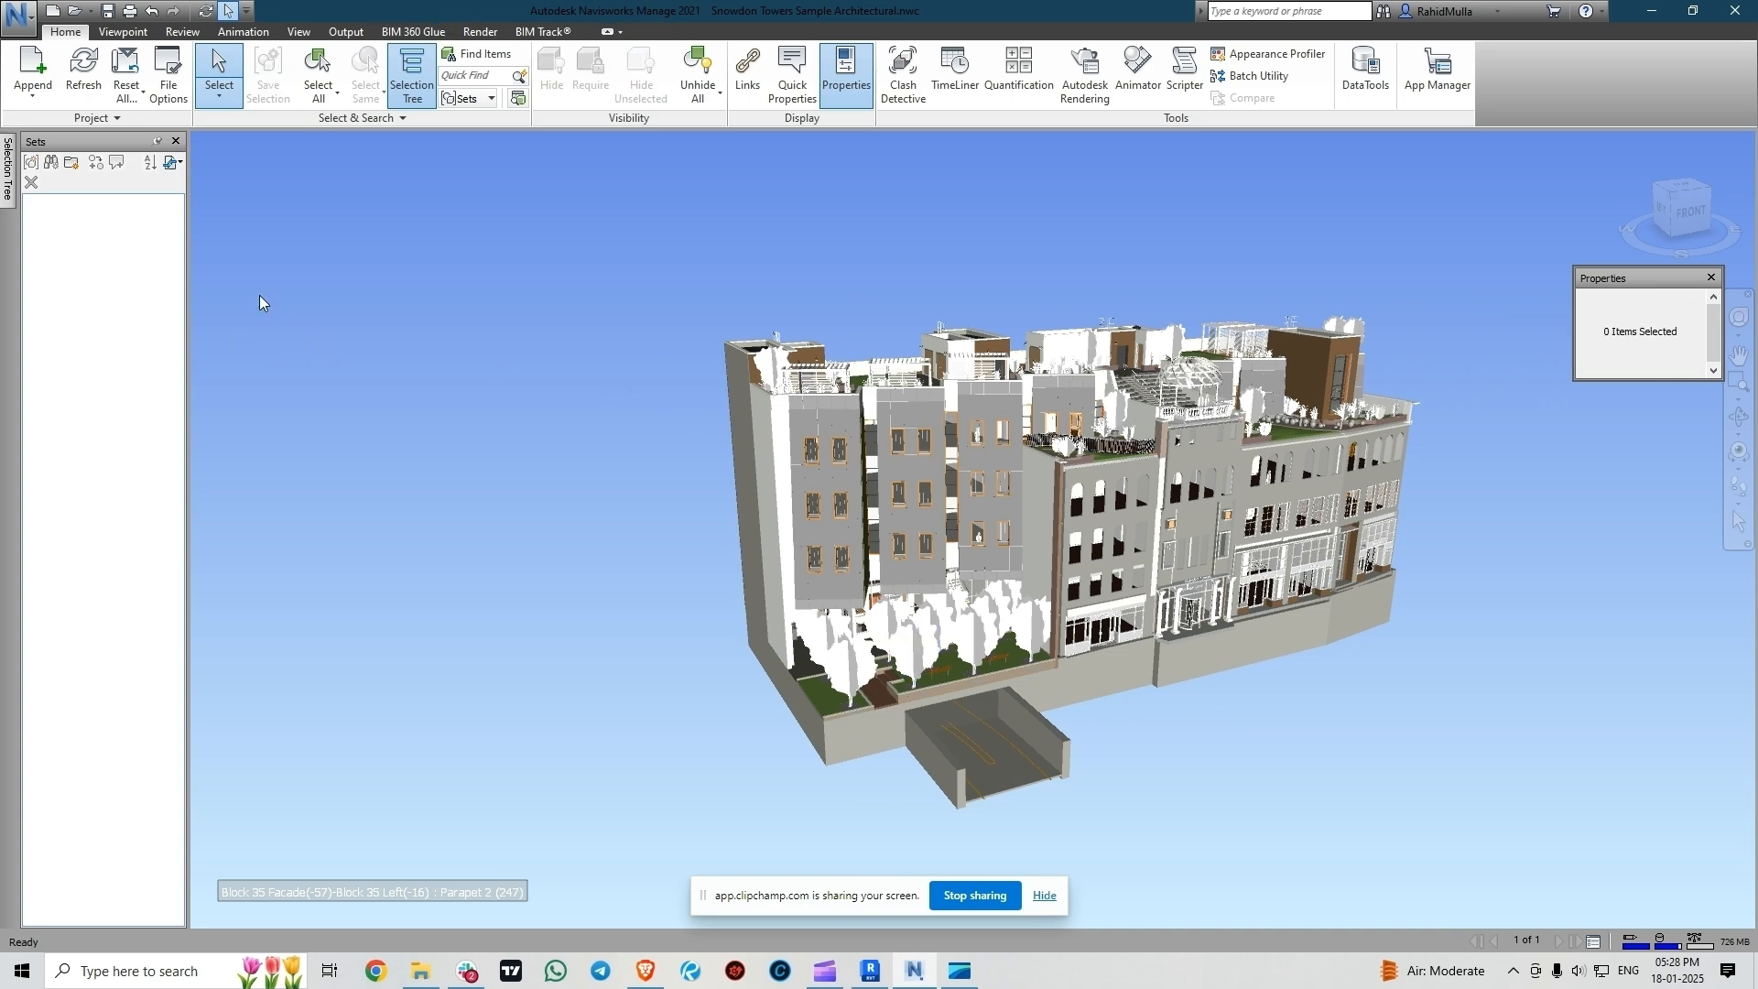
pyautogui.click(175, 141)
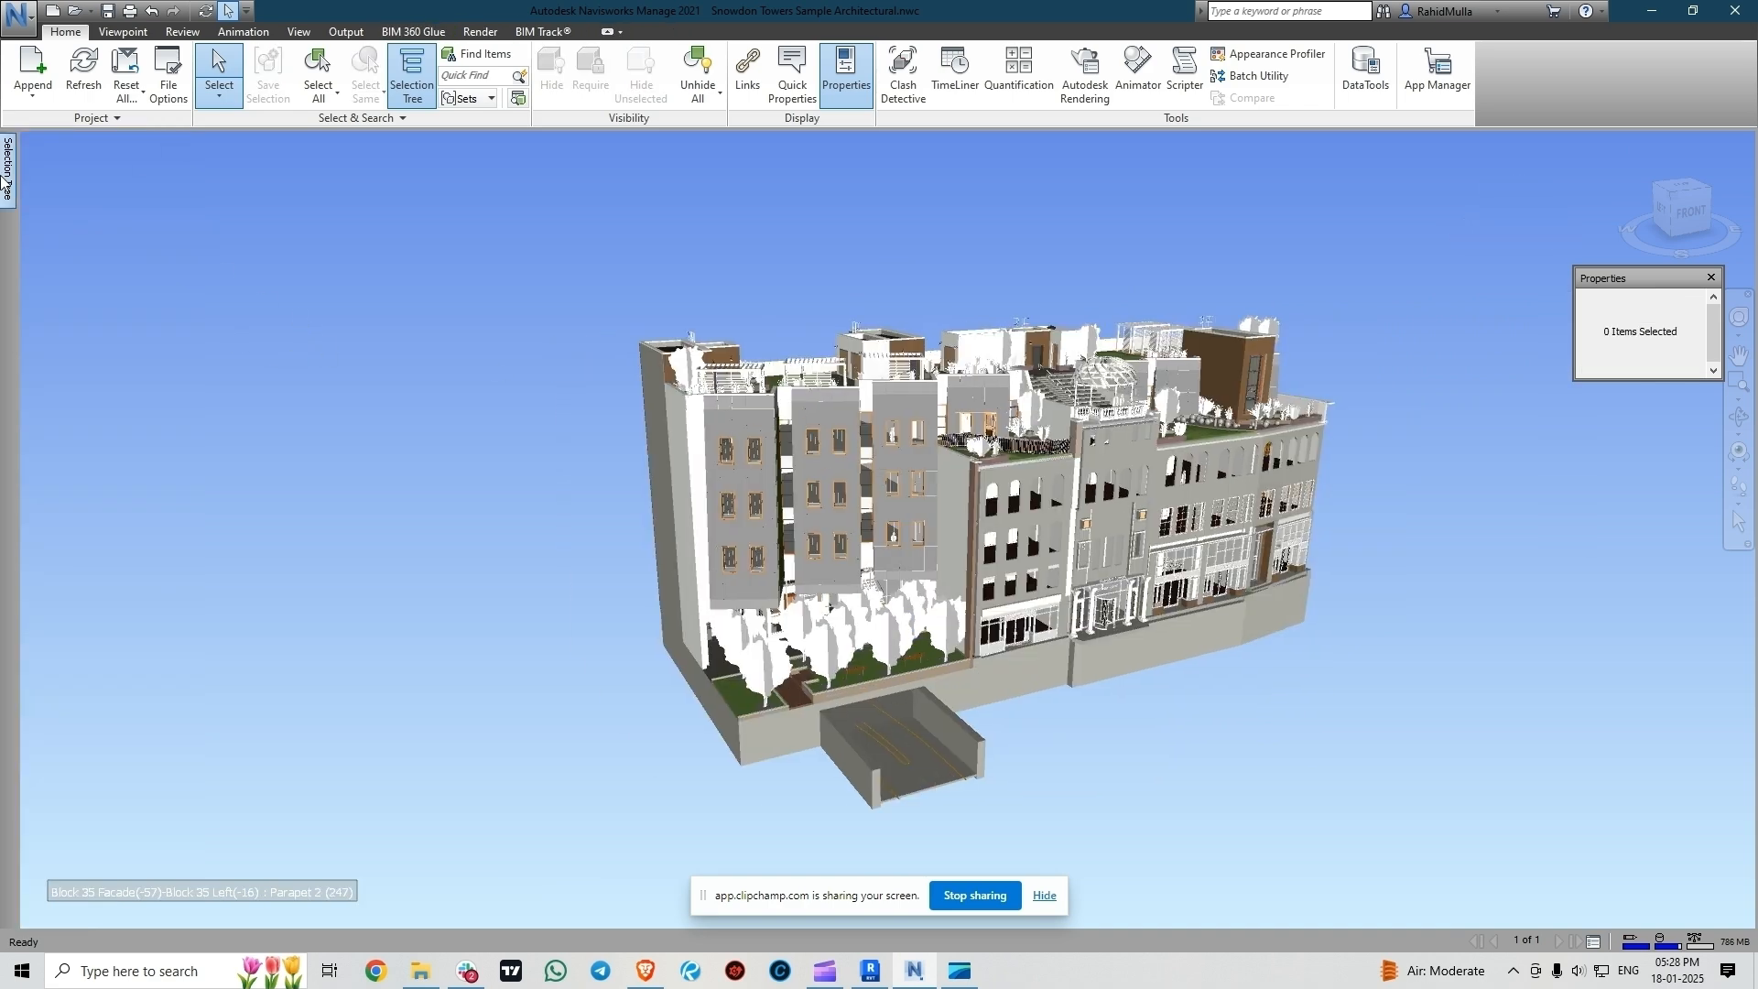
# - Check in the list of available windows that the Selection Tree is switched on
pyautogui.moveTo(4, 174)
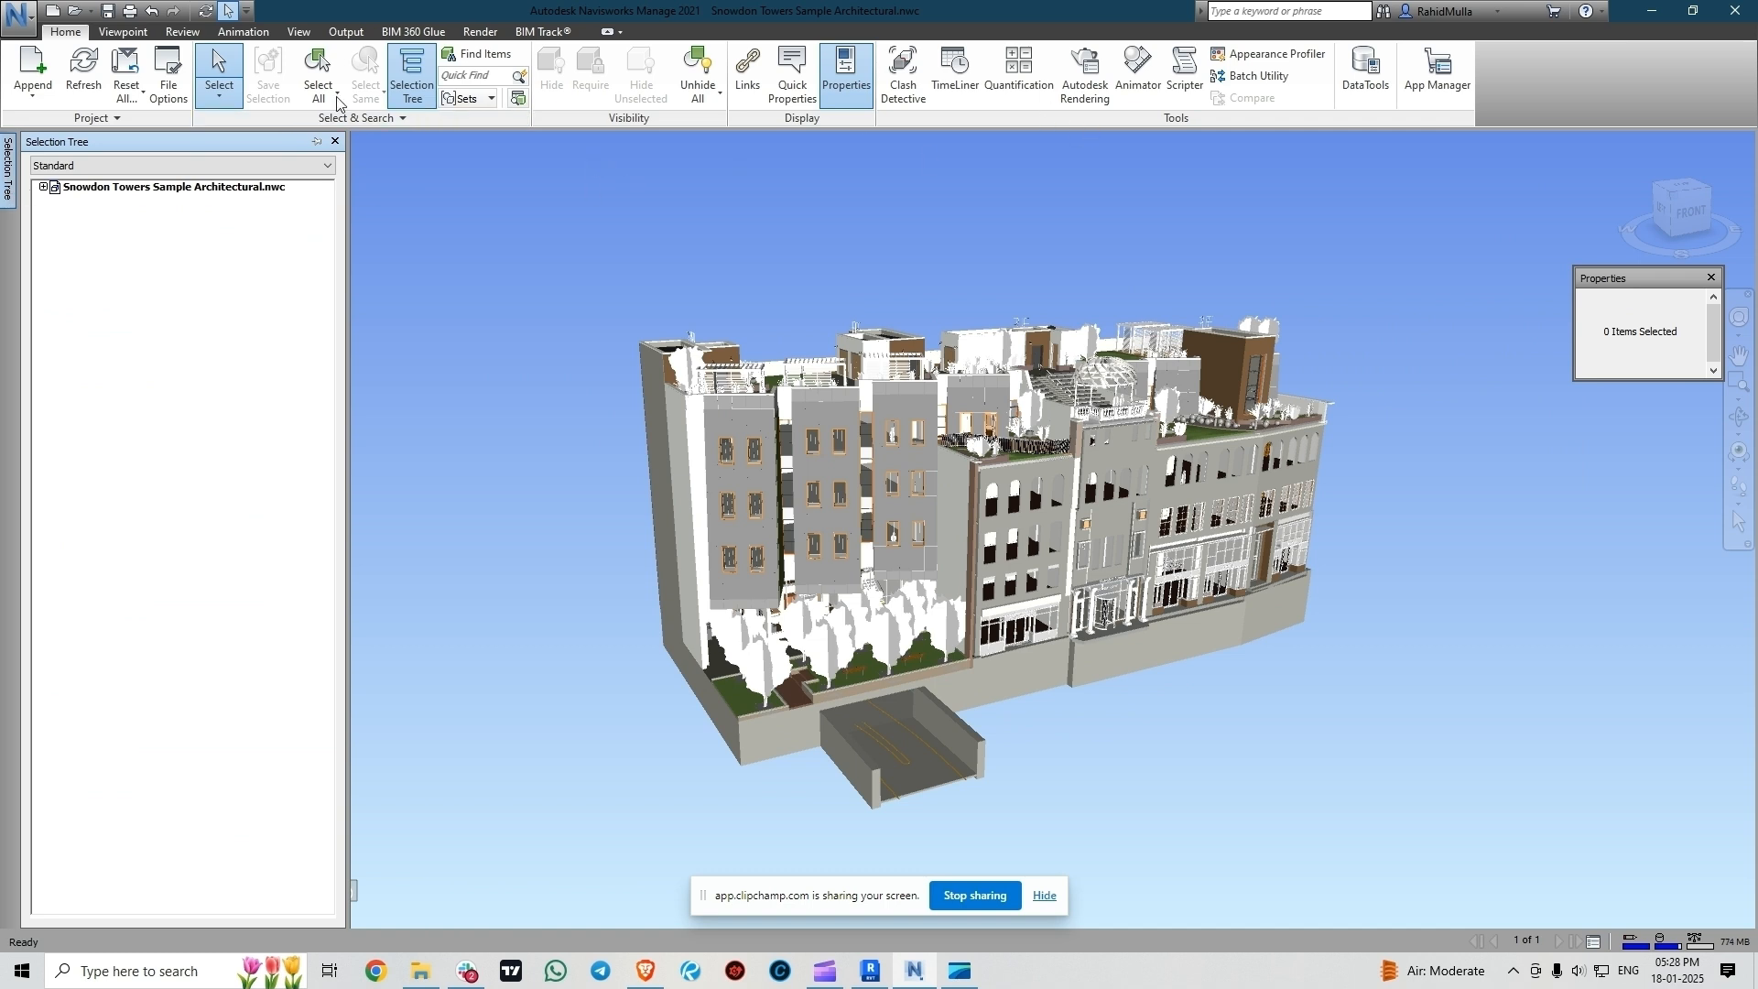
pyautogui.click(298, 33)
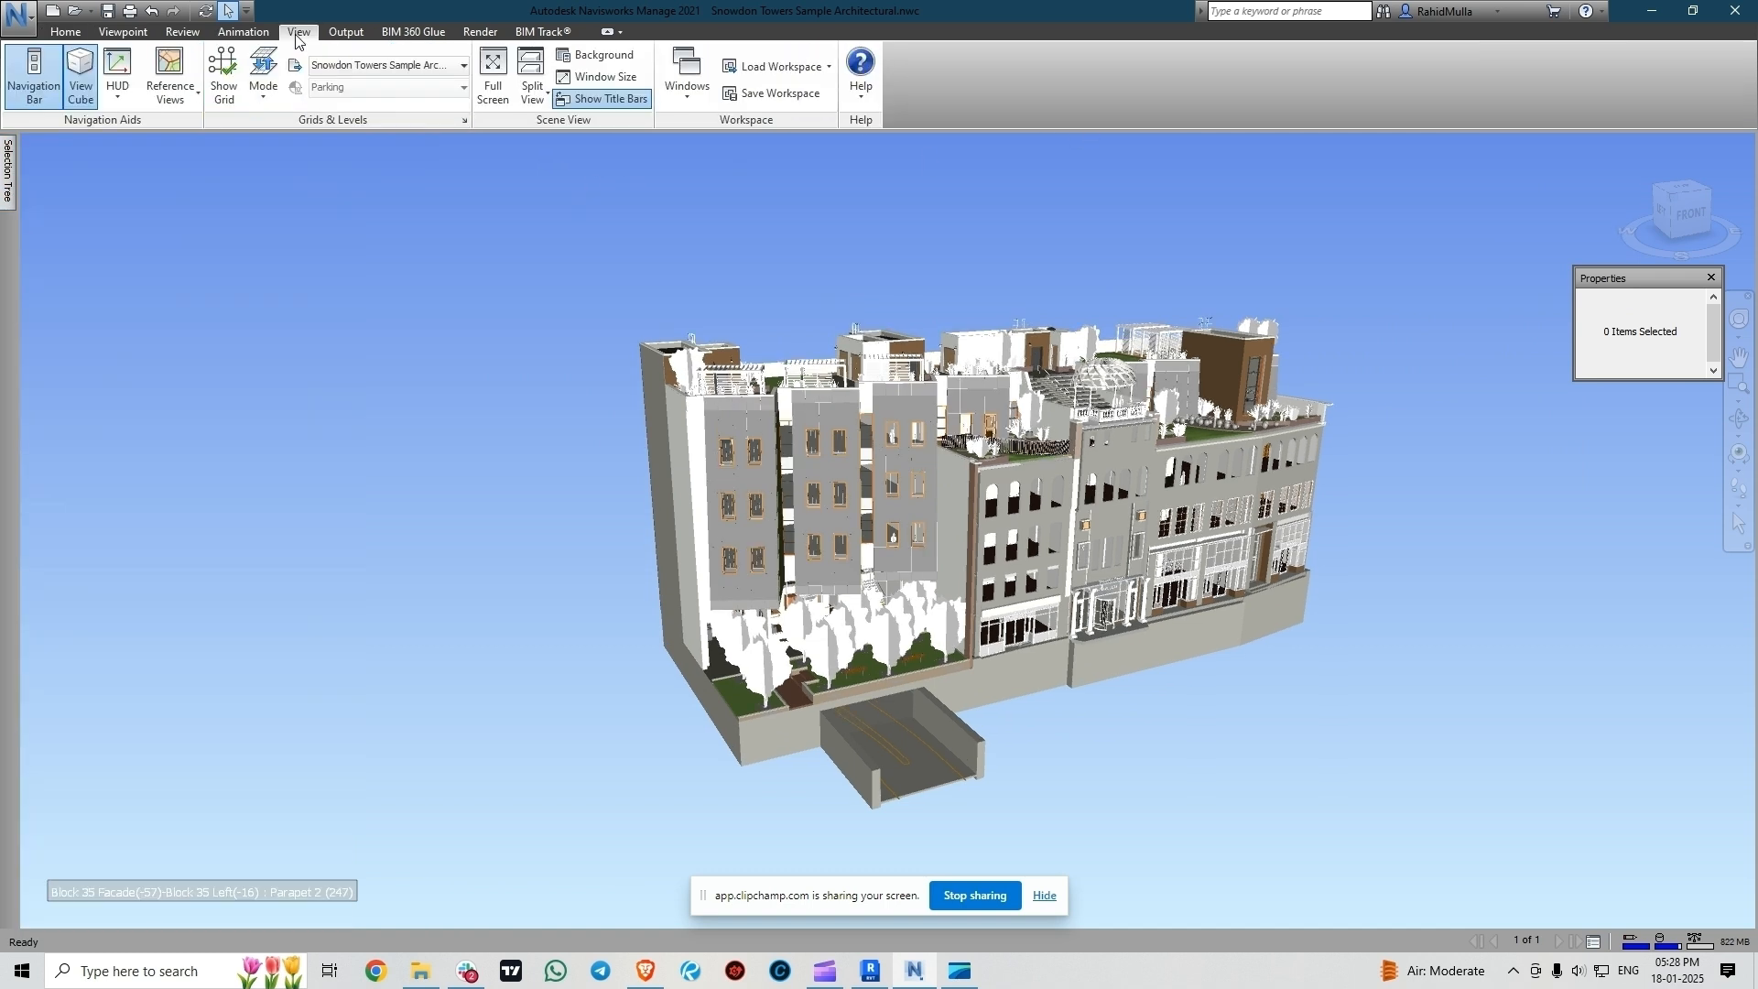
pyautogui.click(695, 99)
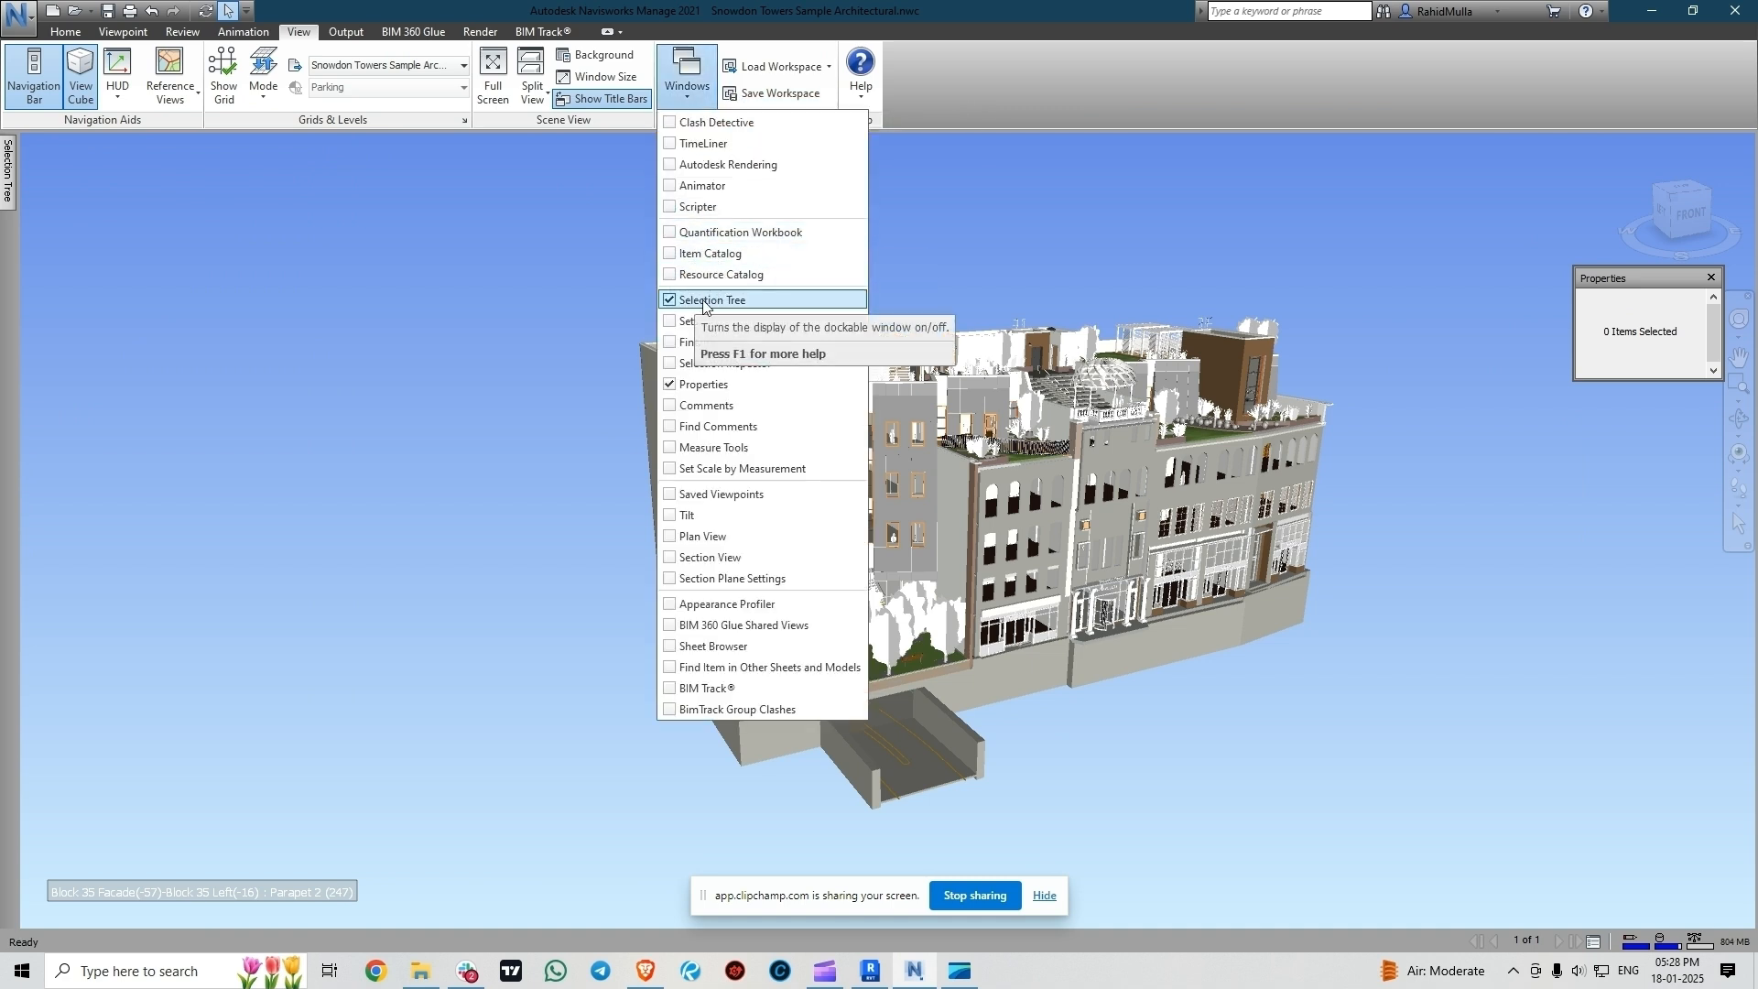
pyautogui.click(298, 278)
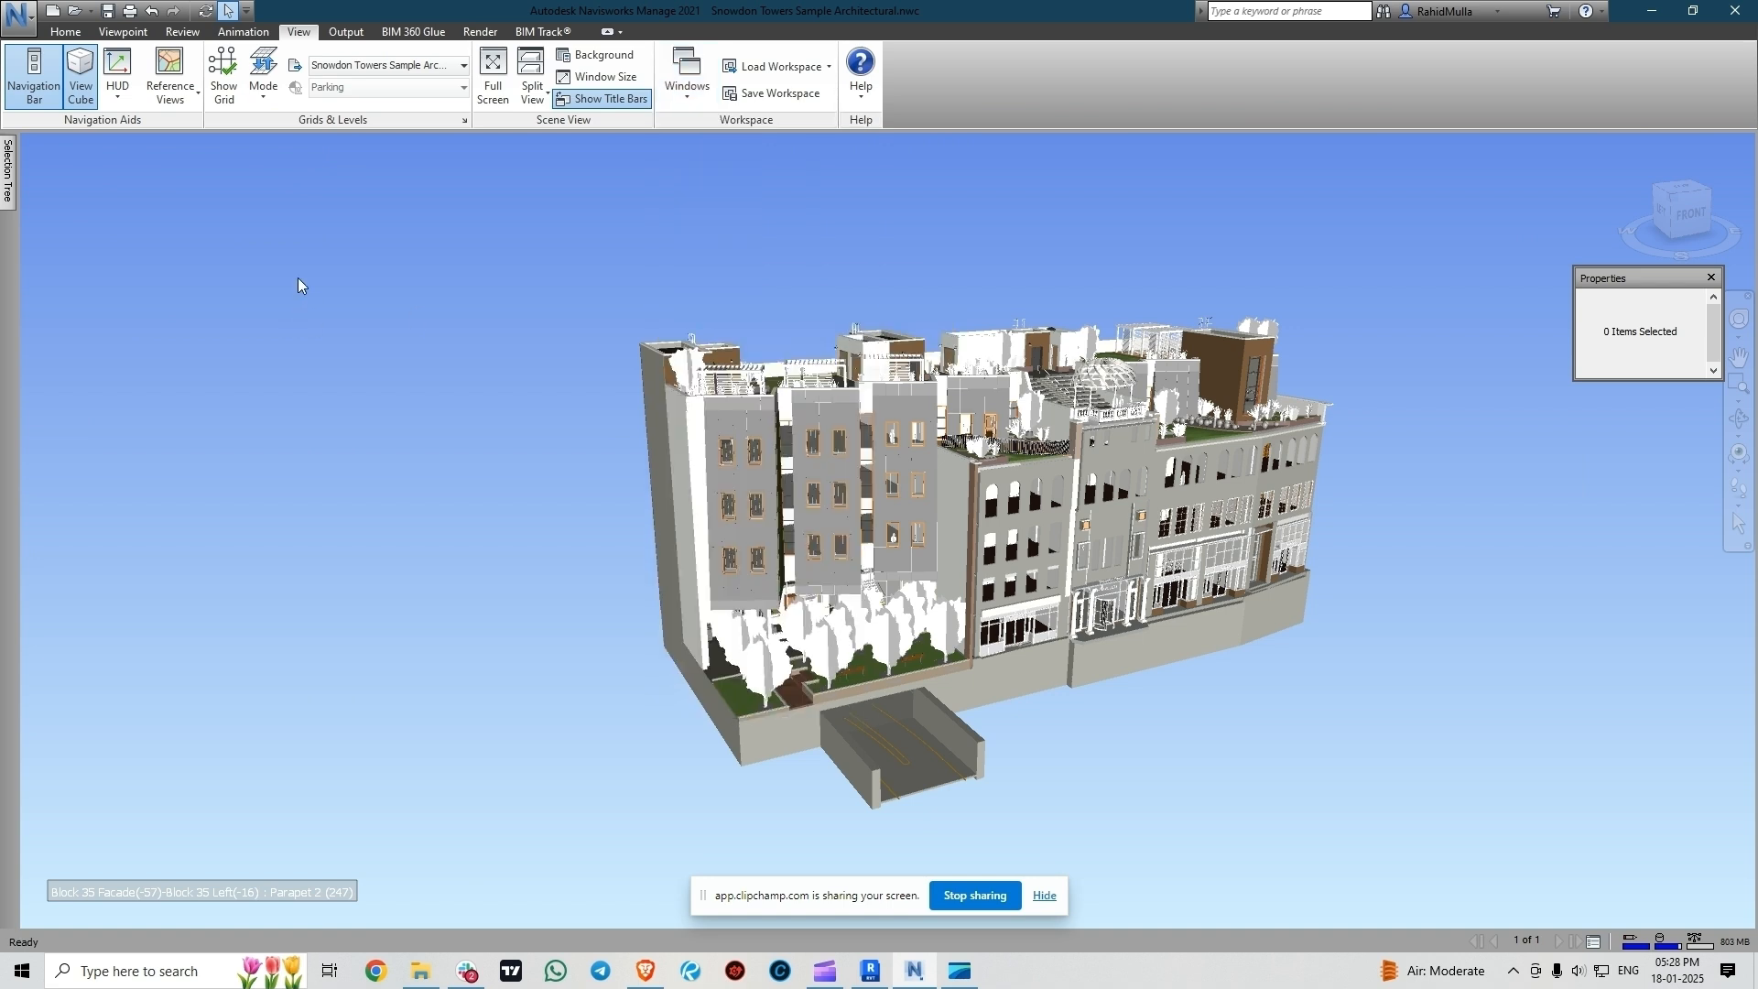
# - Select the whole Snowdon Towers Sample Architectural.nwc model in the Selection Tree and expand it to its levels
pyautogui.moveTo(7, 188)
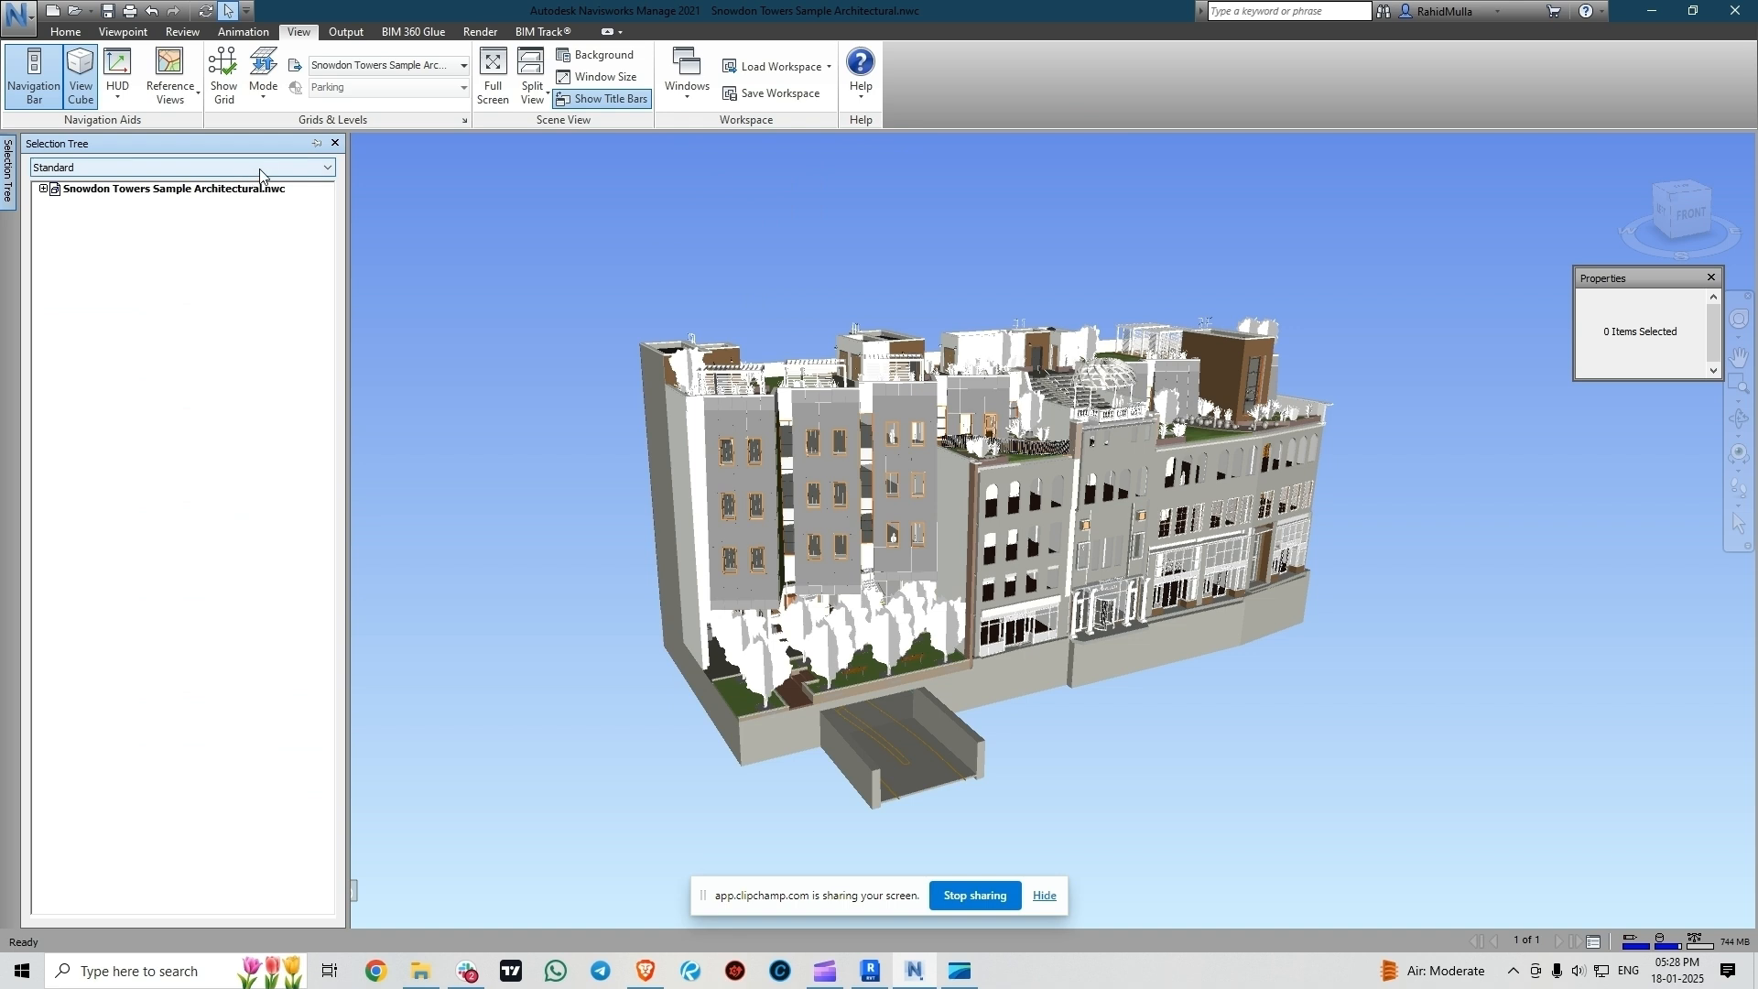
pyautogui.click(66, 190)
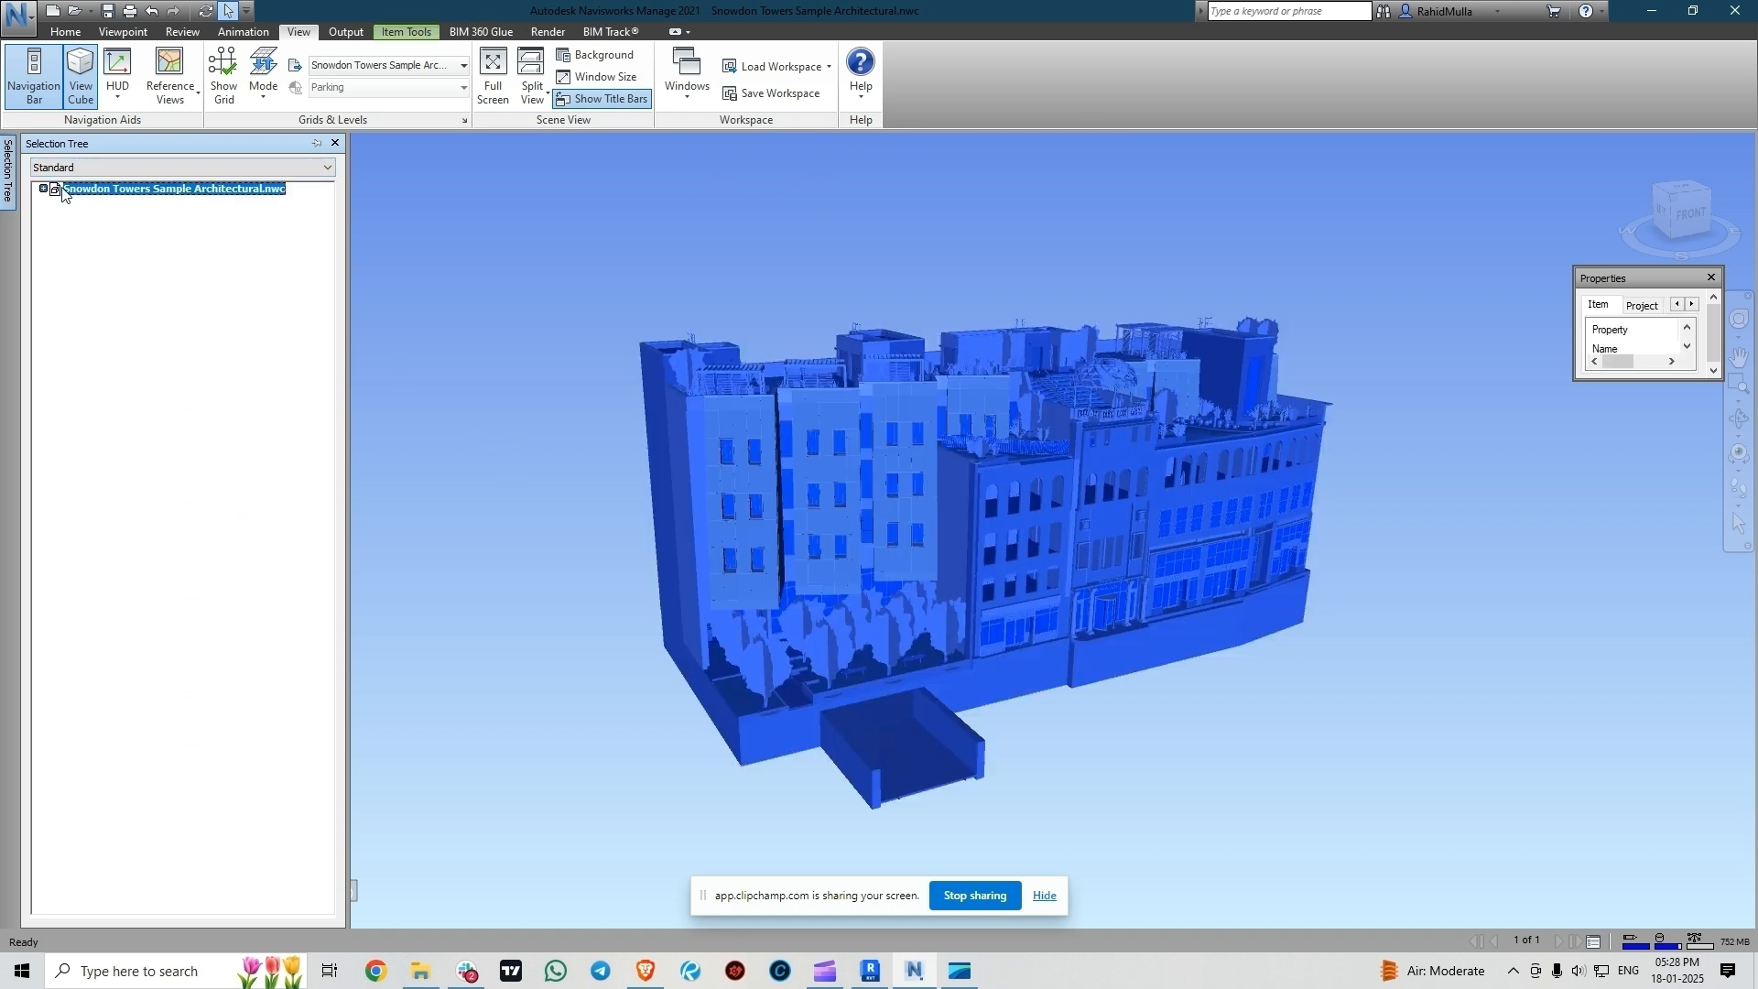
pyautogui.click(43, 189)
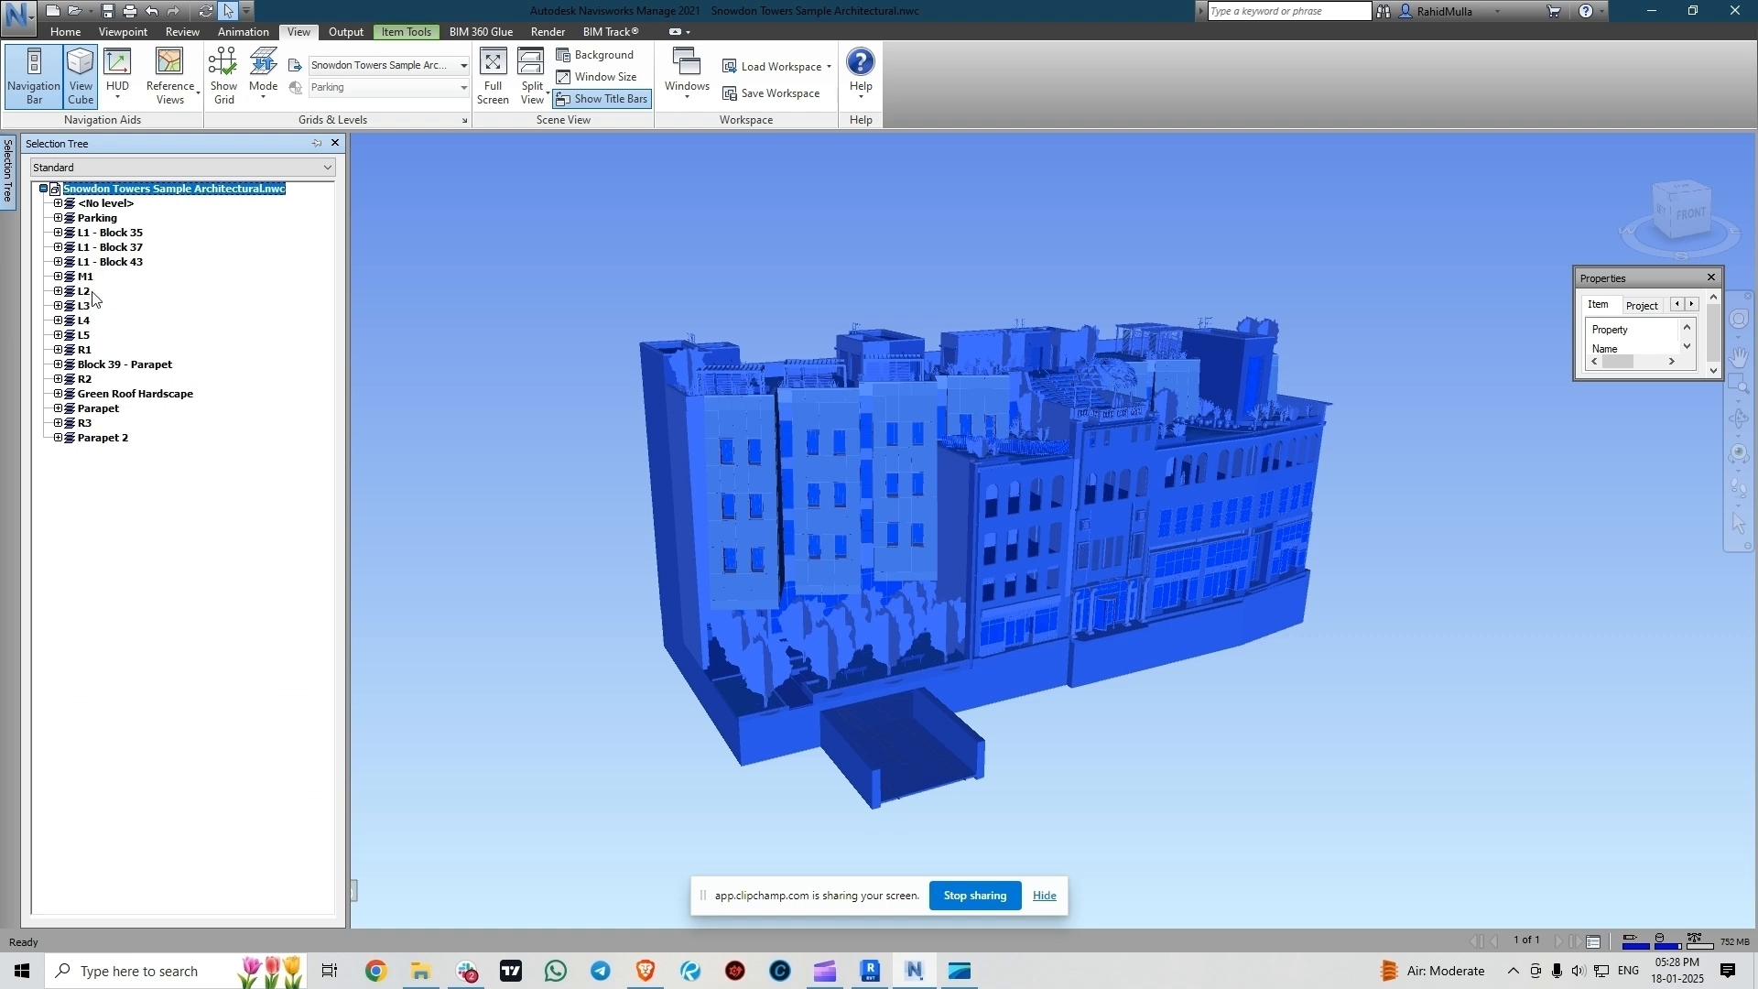
# - Switch the Selection Tree to Compact, expand the architectural file and select the level L1 - Block 37
pyautogui.click(69, 167)
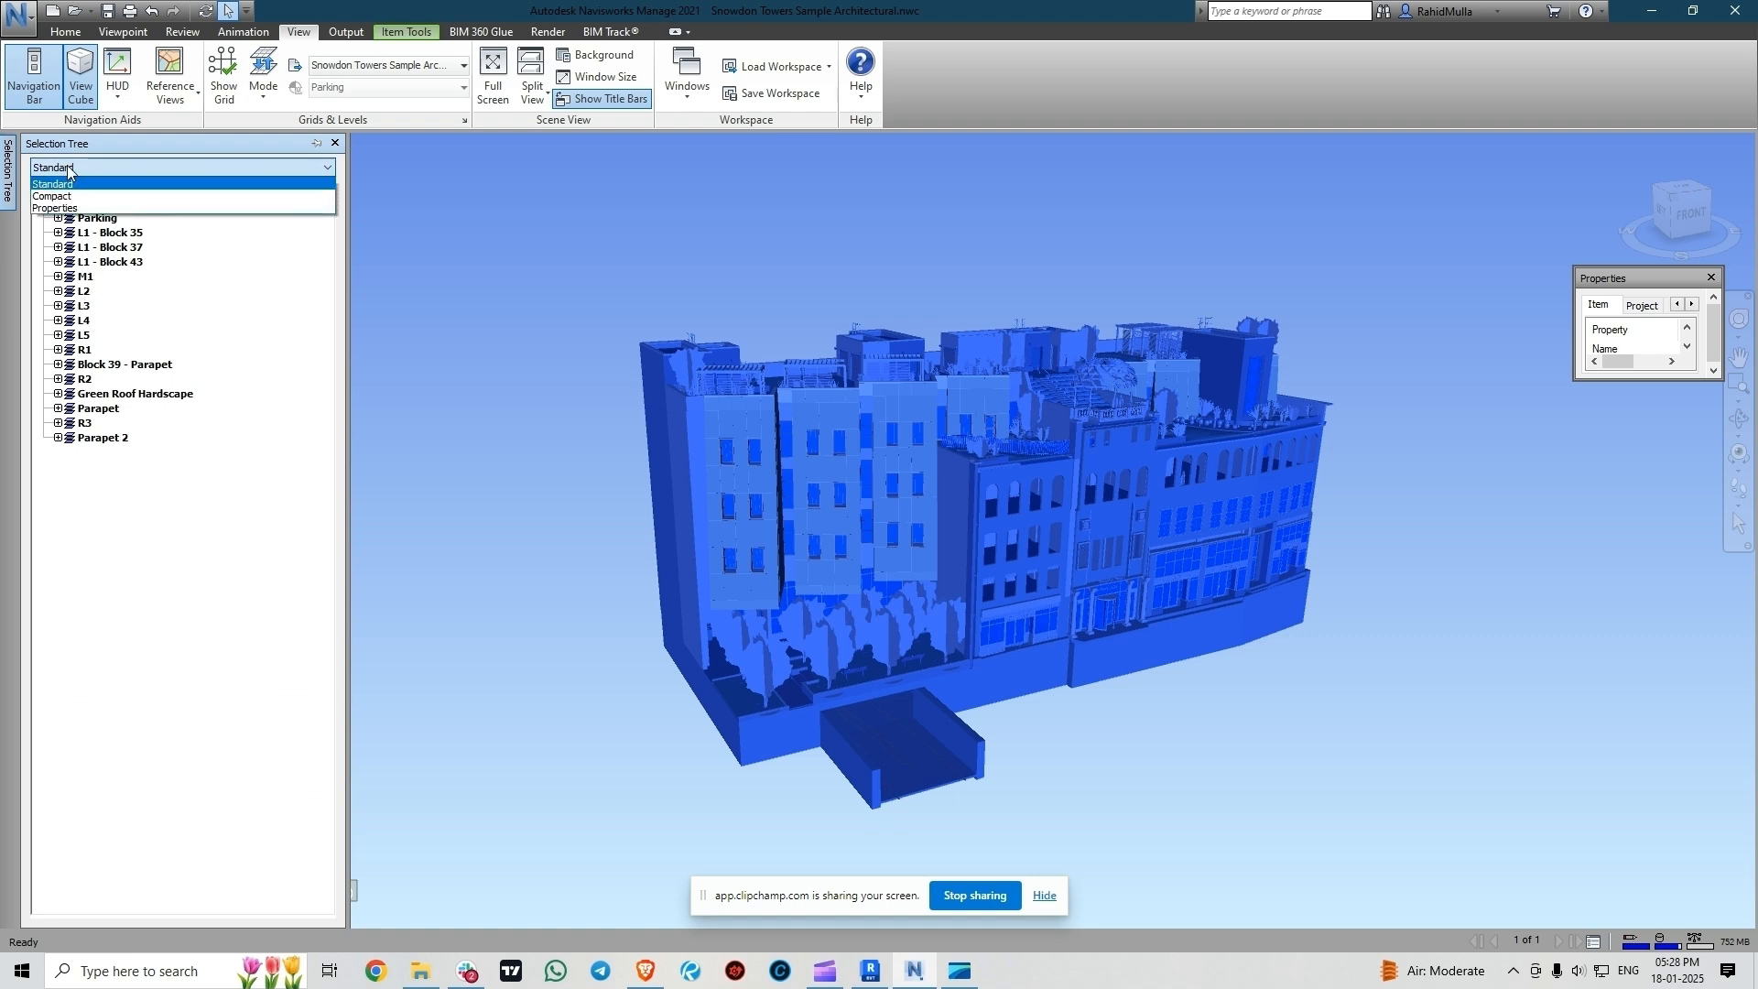
pyautogui.click(72, 198)
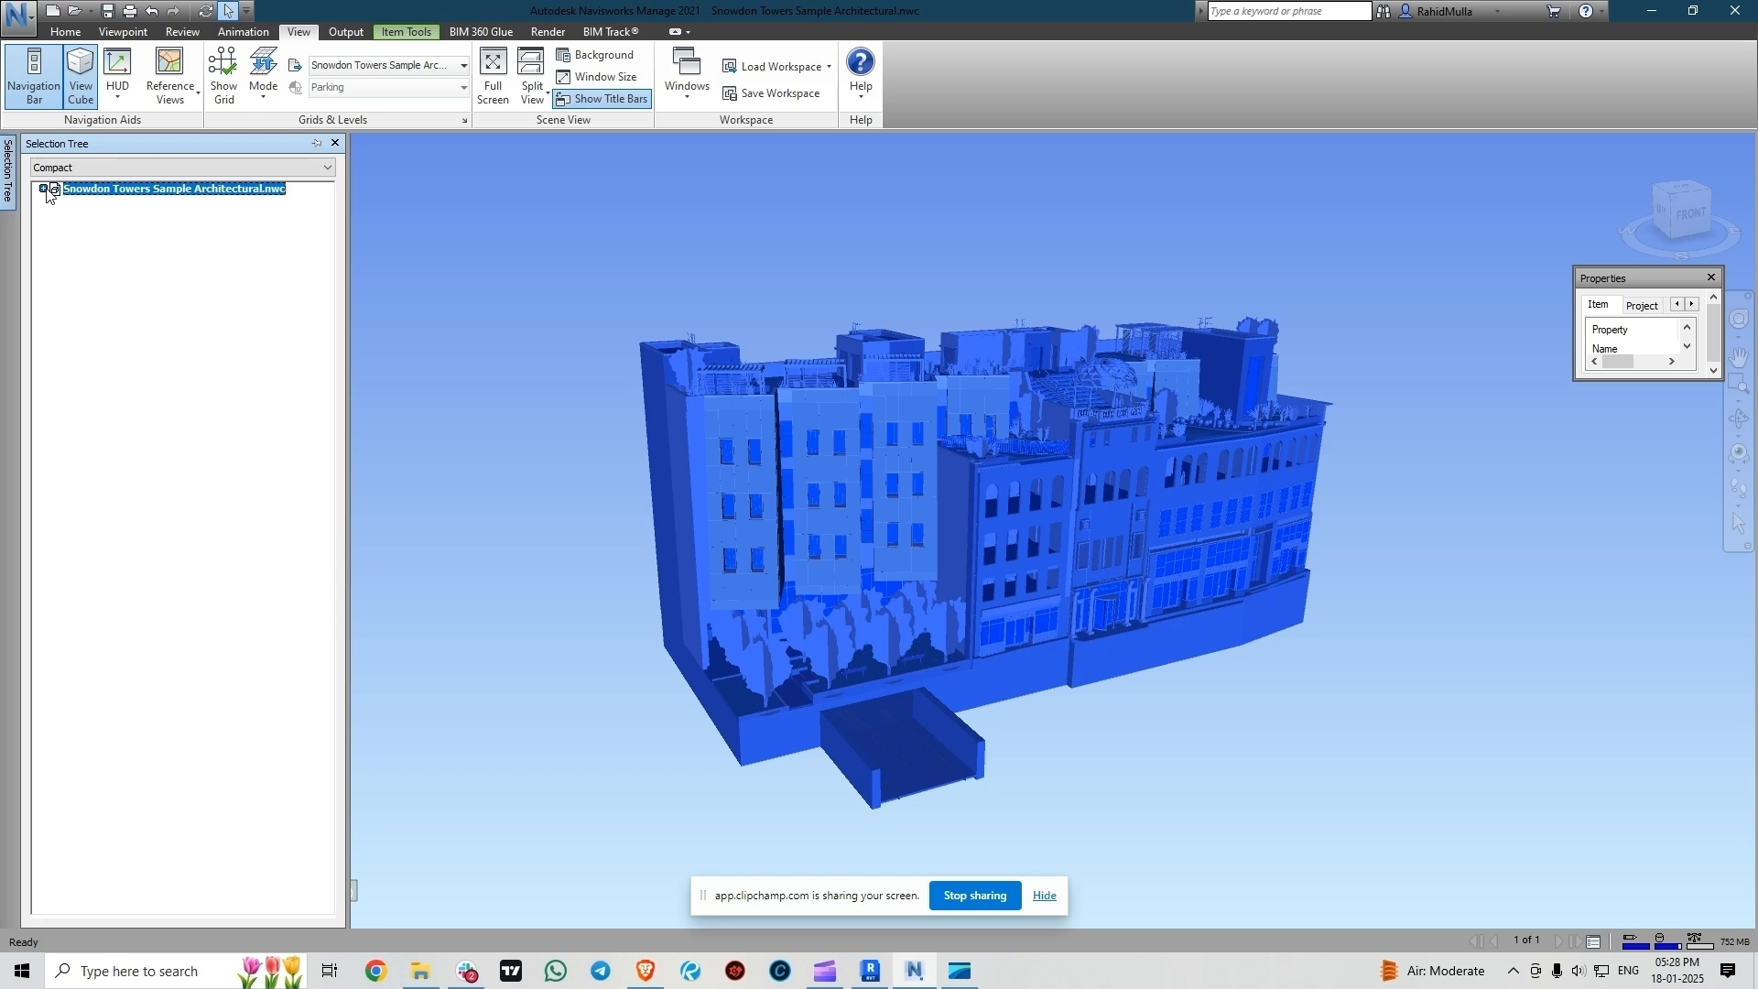
pyautogui.click(44, 189)
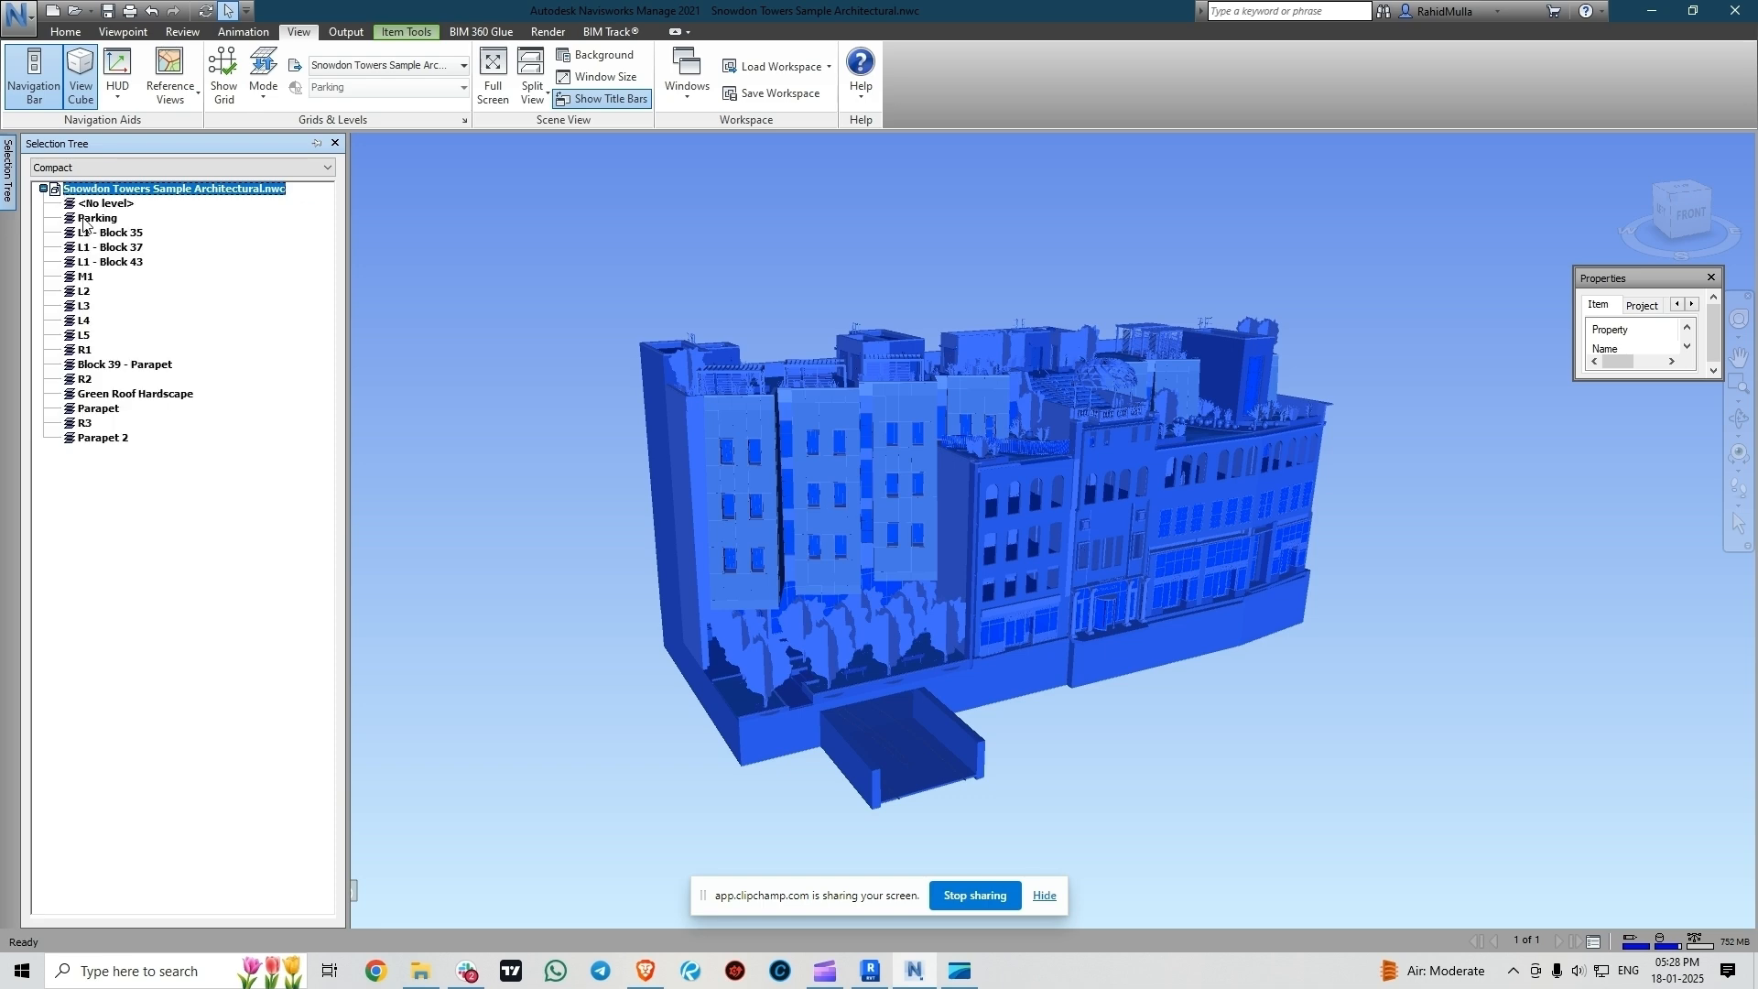
pyautogui.click(109, 247)
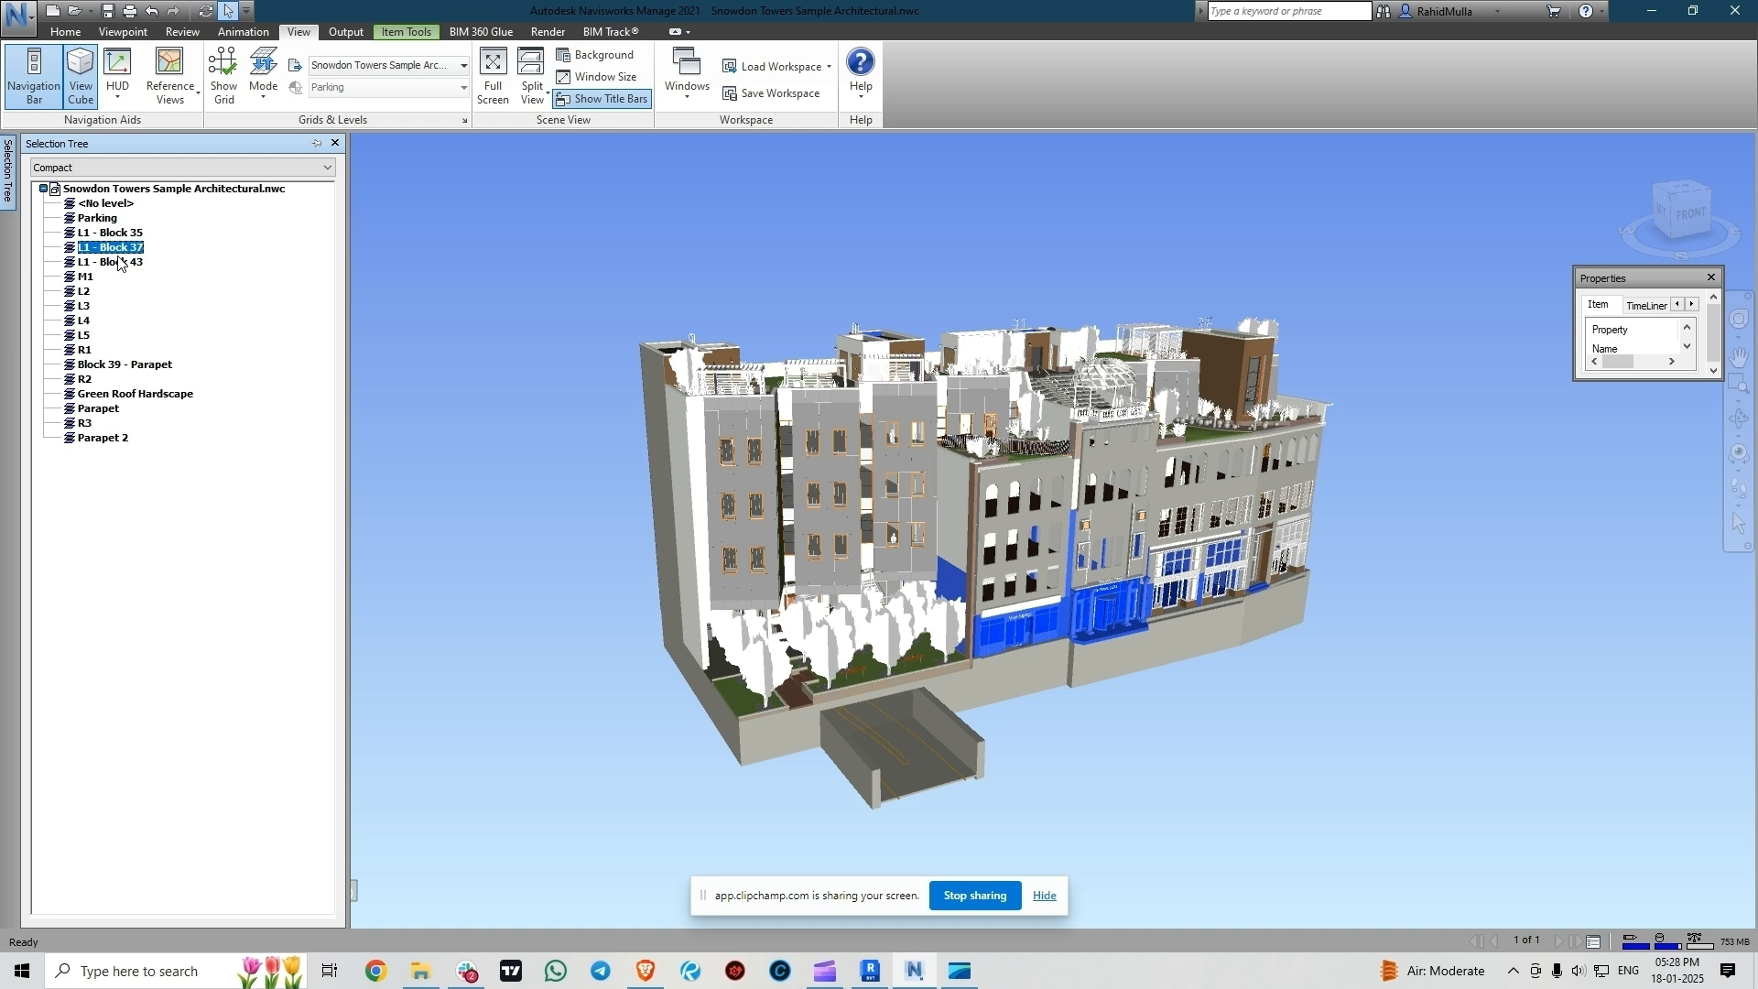
# - Browse the model's property categories in the Selection Tree's Properties arrangement and return the tree to Standard
pyautogui.click(117, 169)
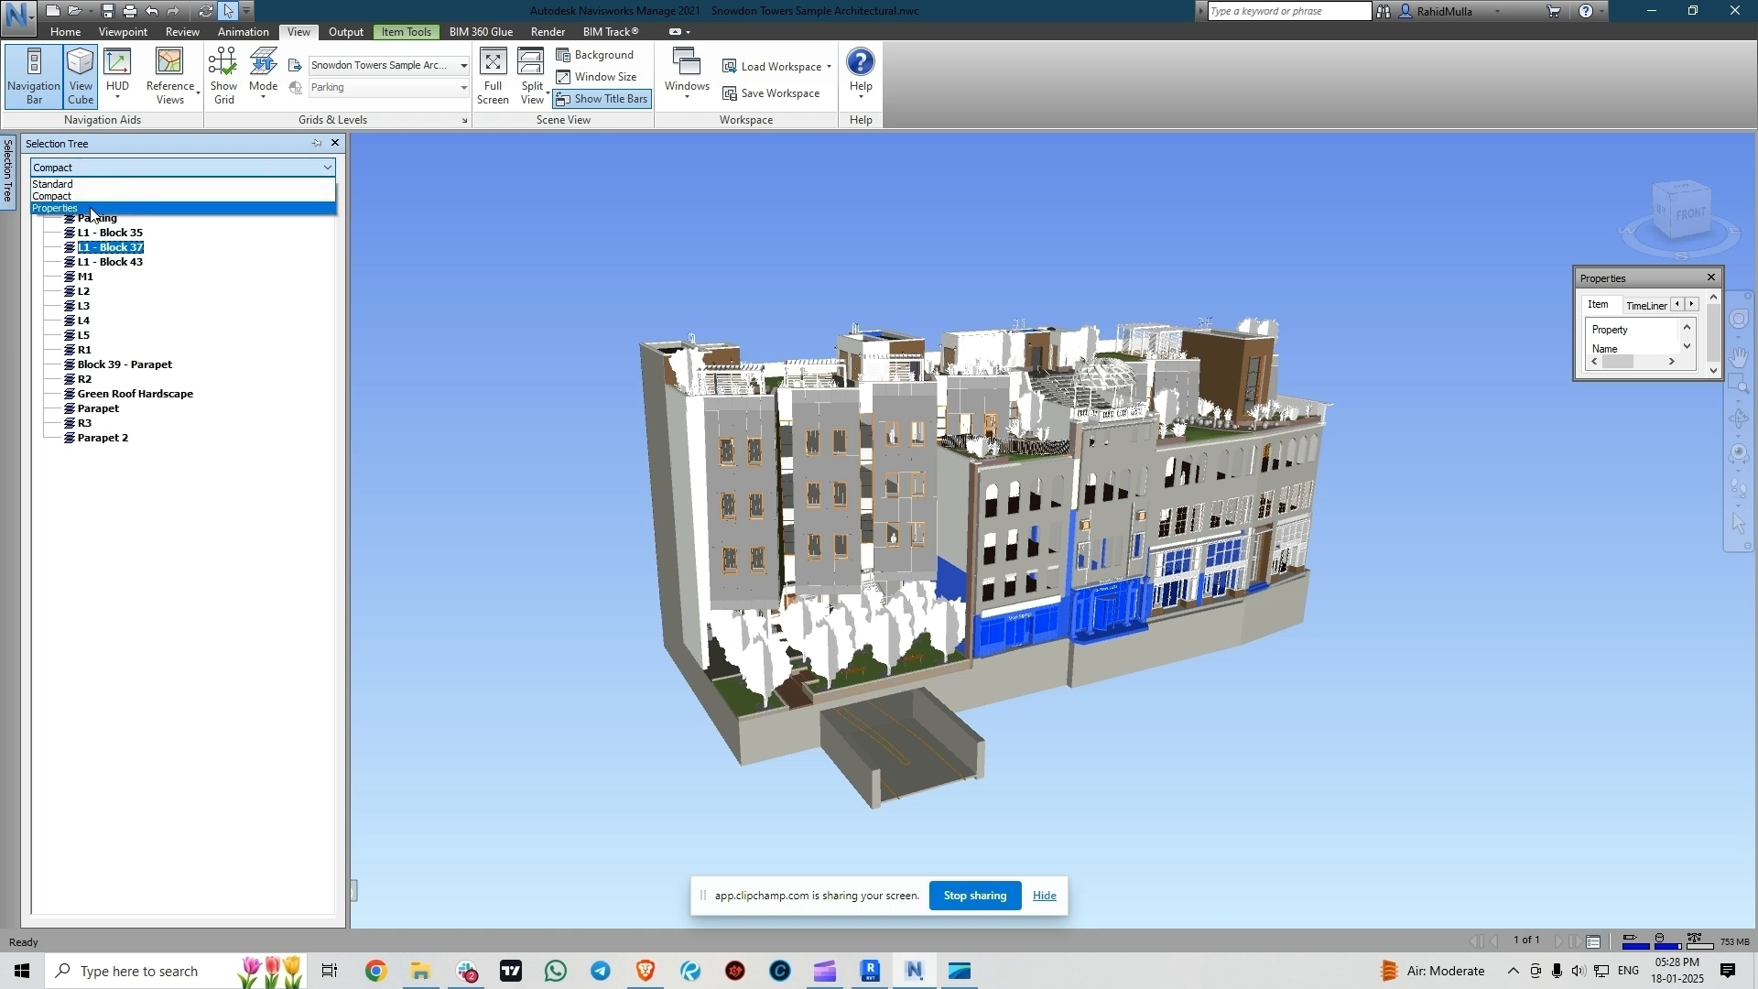
pyautogui.click(92, 210)
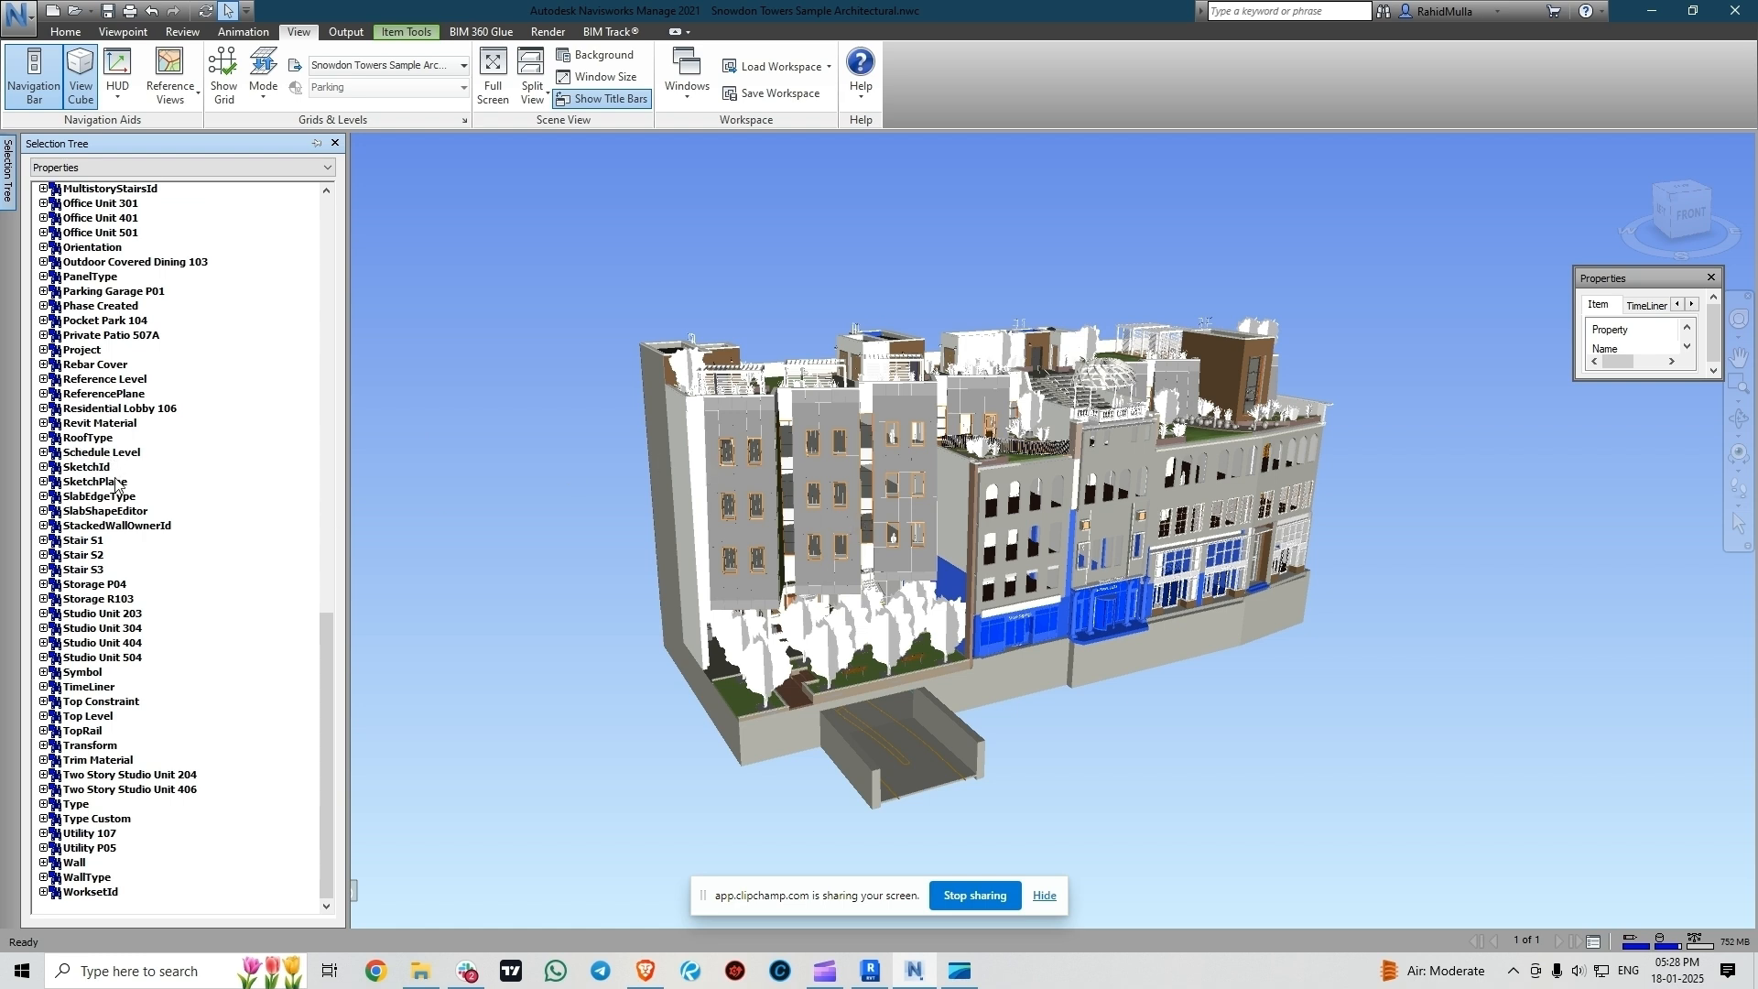
pyautogui.scroll(11, 117, 483)
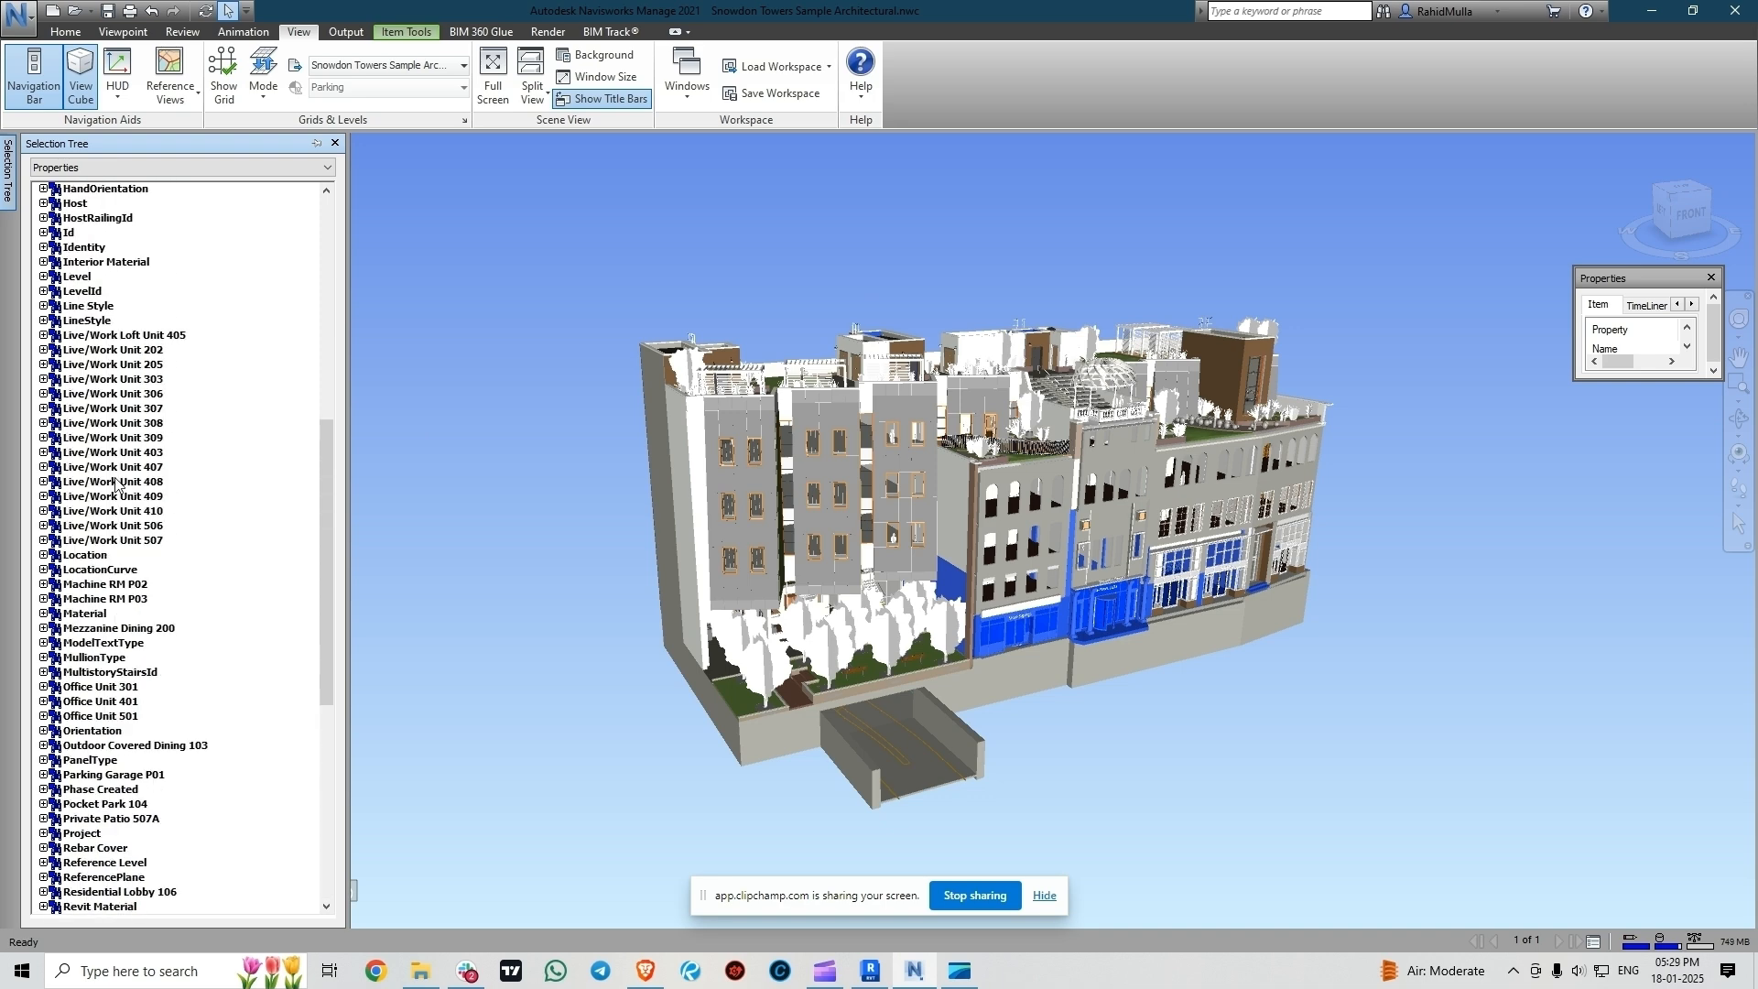
pyautogui.scroll(3, 116, 486)
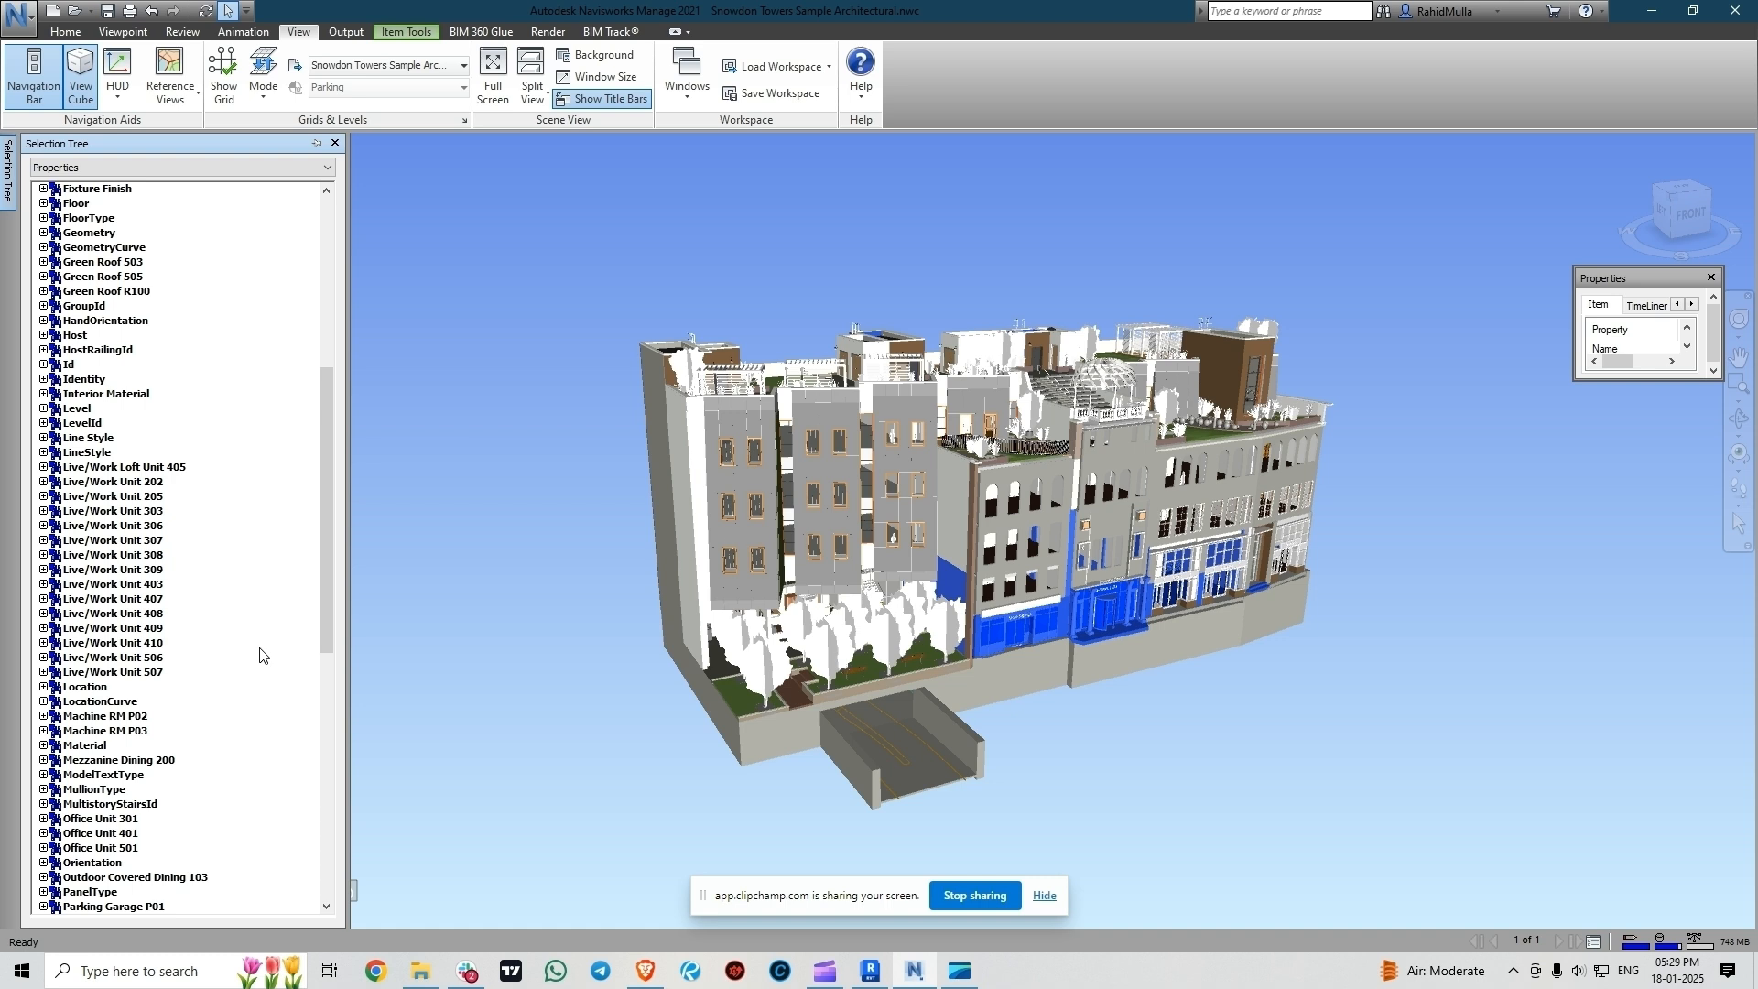
pyautogui.click(199, 165)
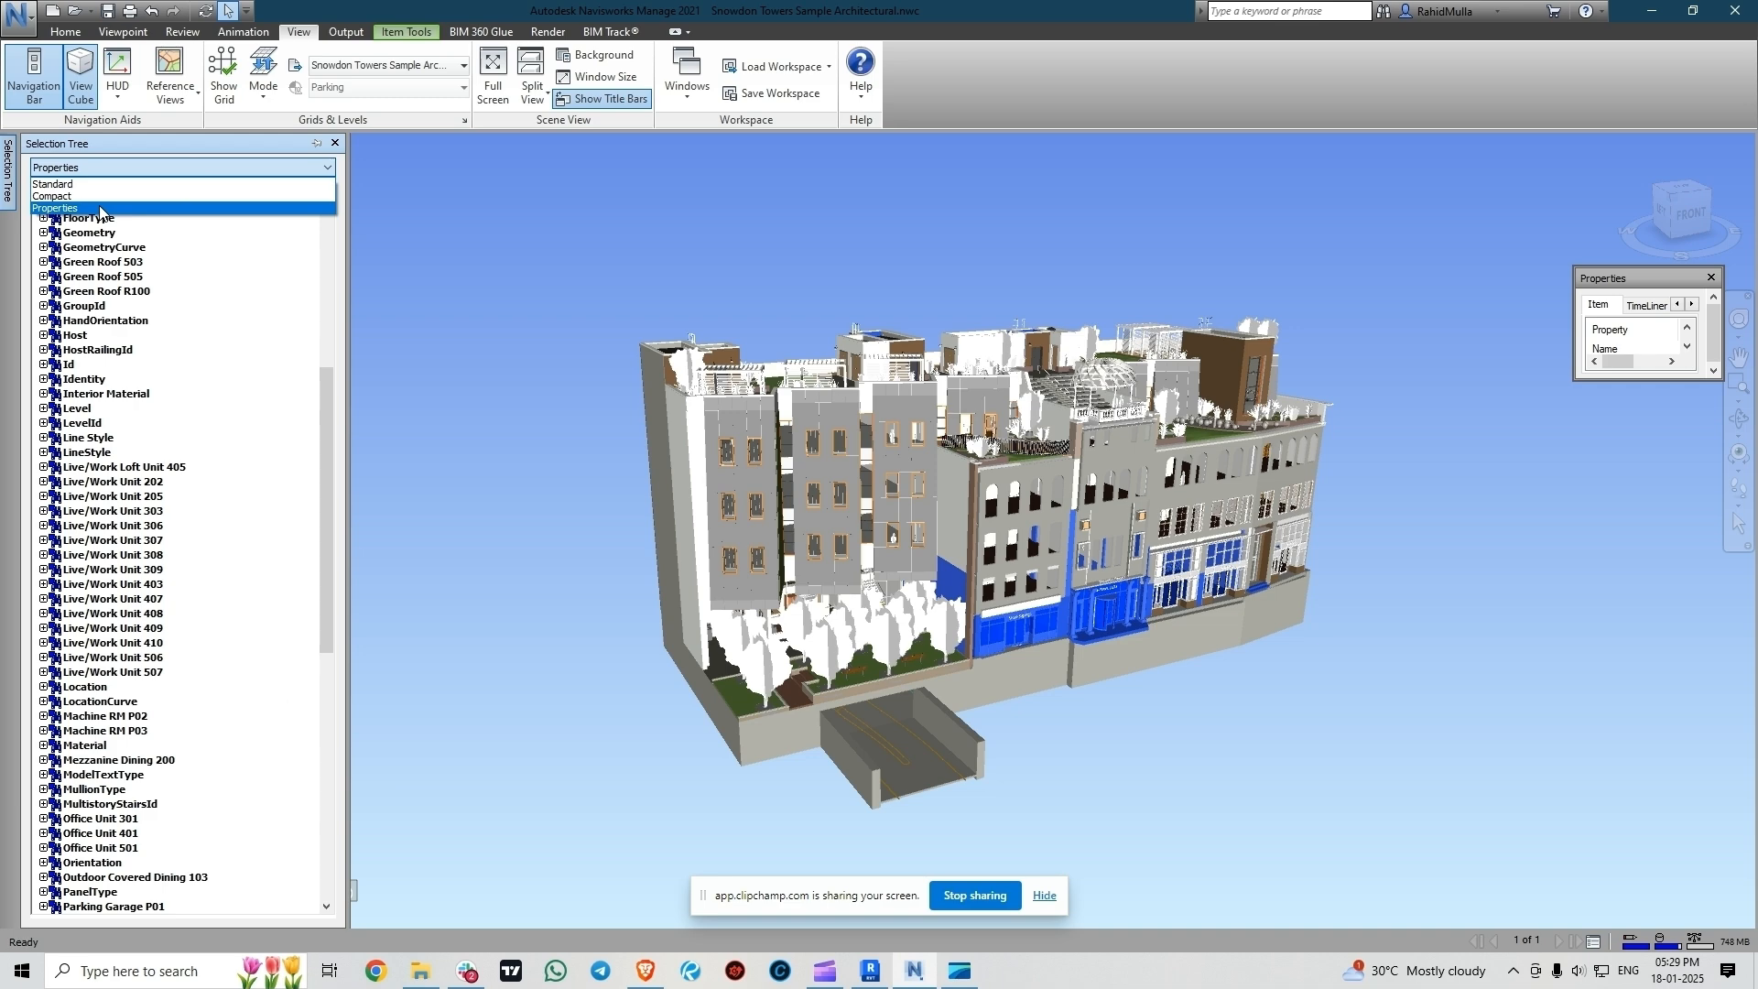
pyautogui.click(64, 184)
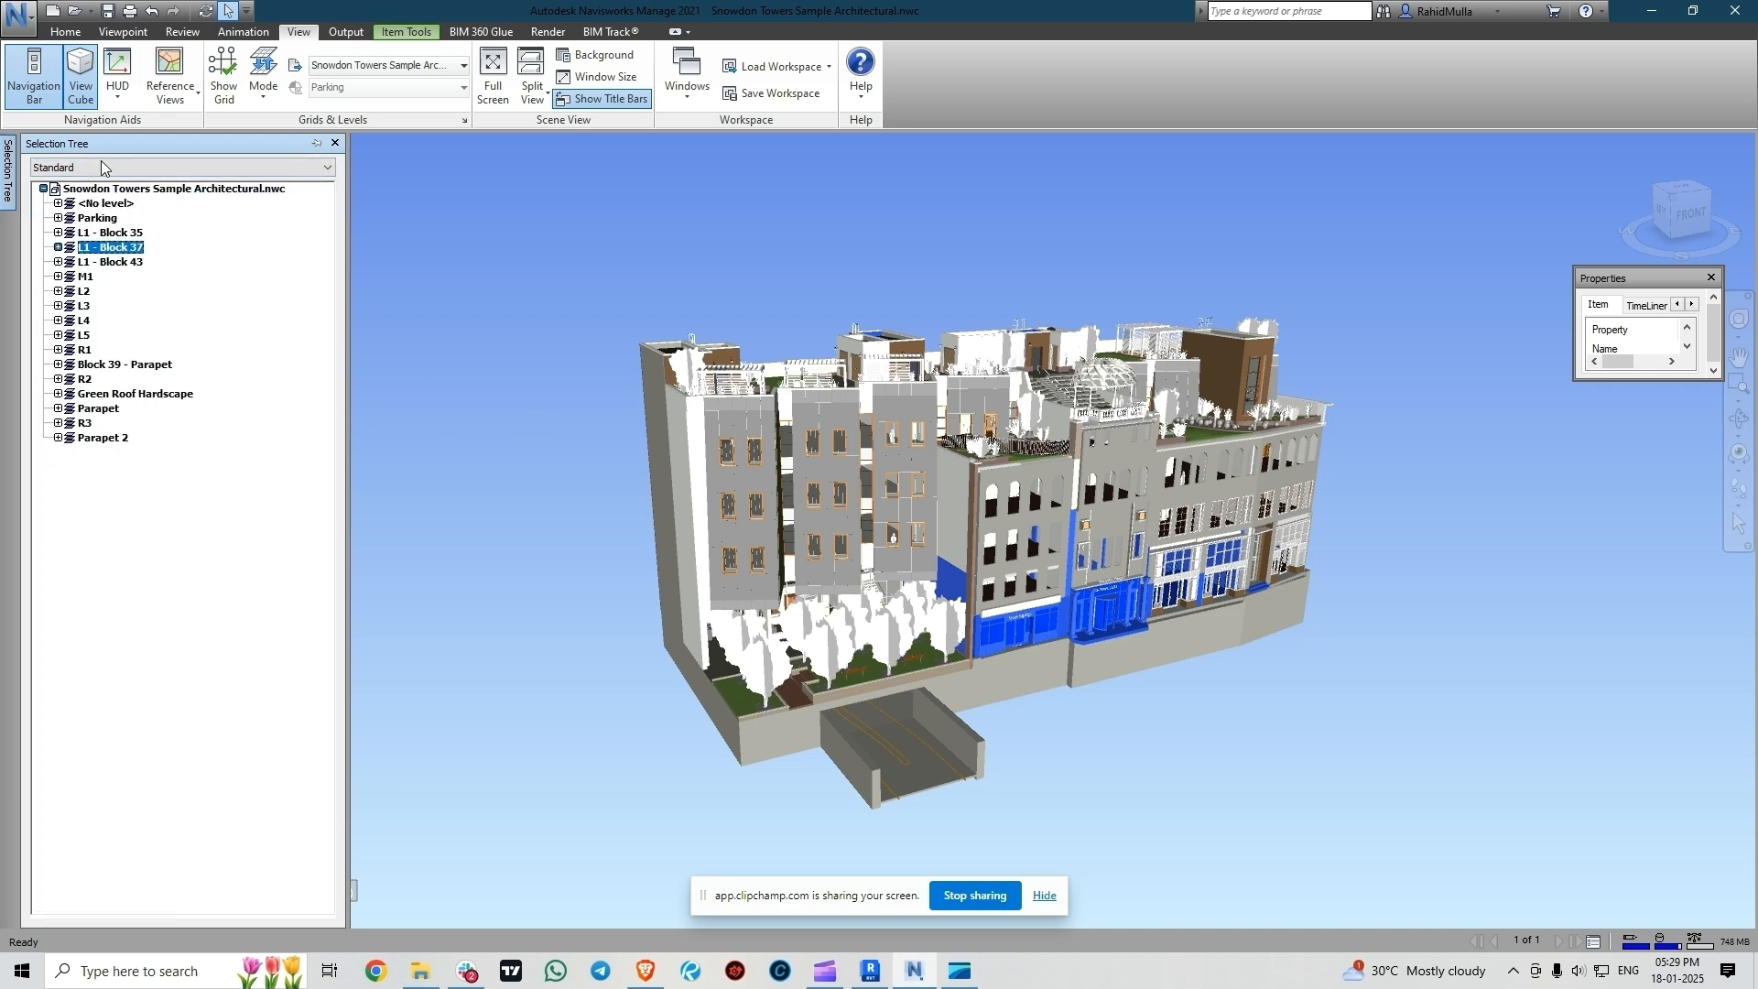
# - Append Snowdon Towers Sample Plumbing.nwc and Snowdon Towers Sample Structural.nwc to the architectural model
pyautogui.click(64, 32)
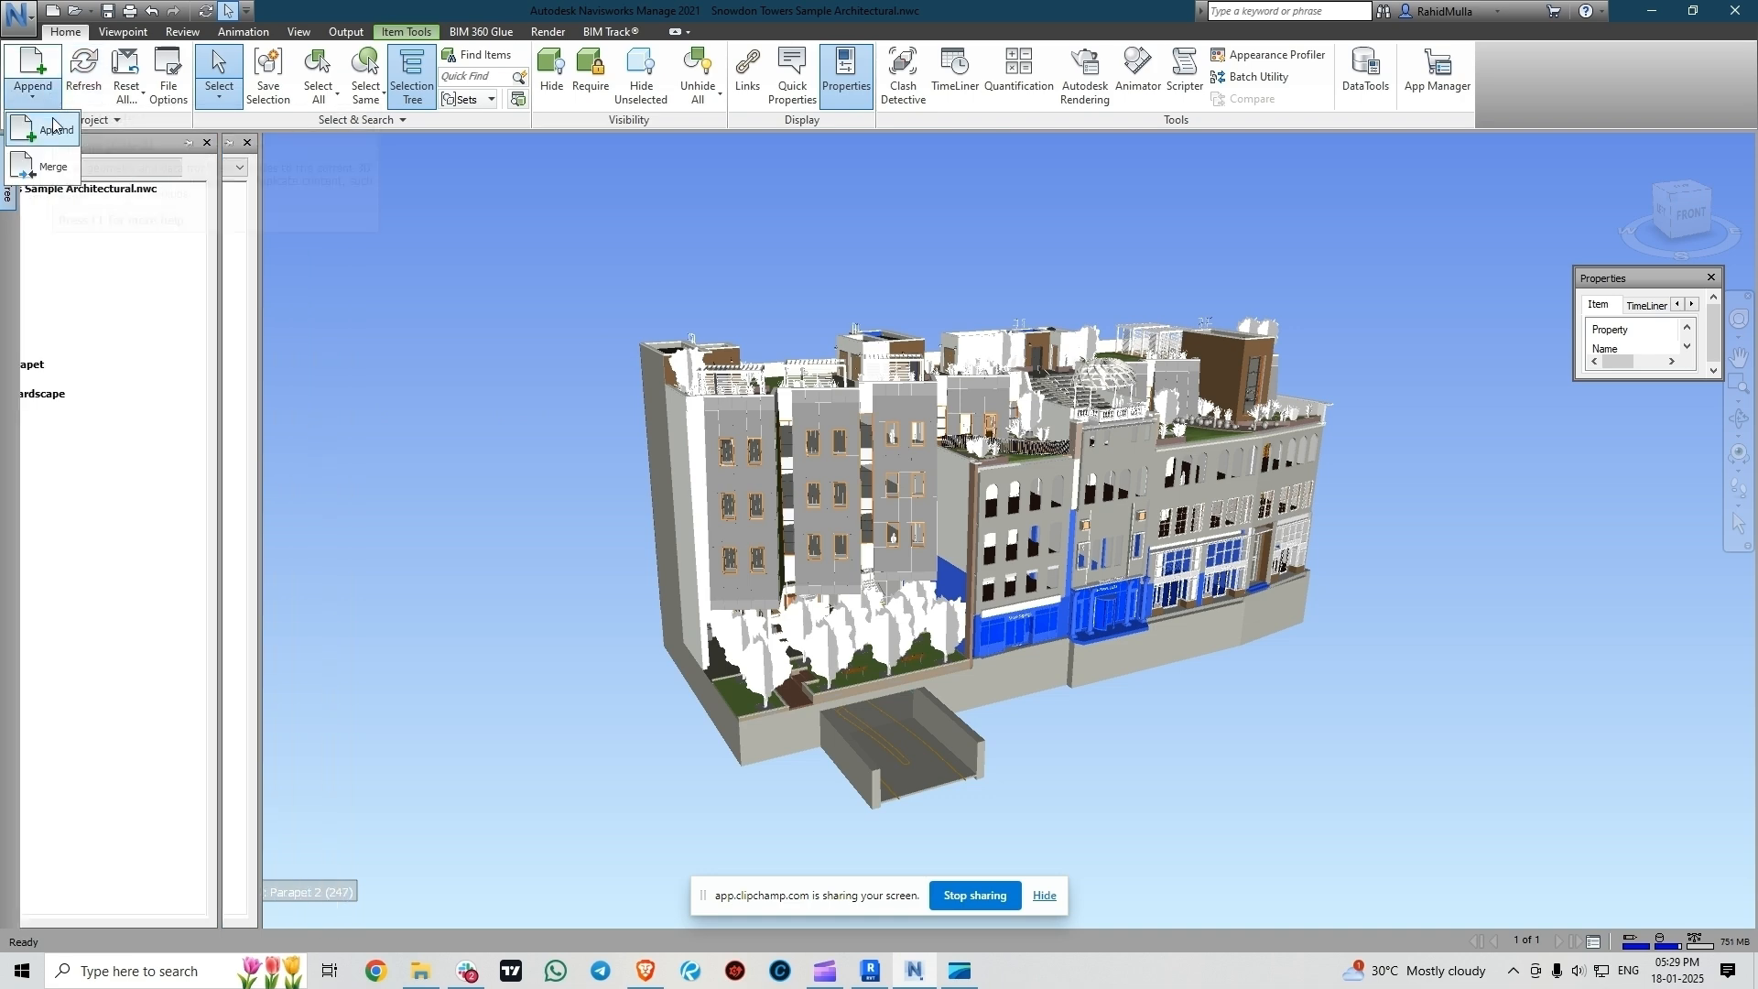
pyautogui.click(33, 72)
pyautogui.click(808, 392)
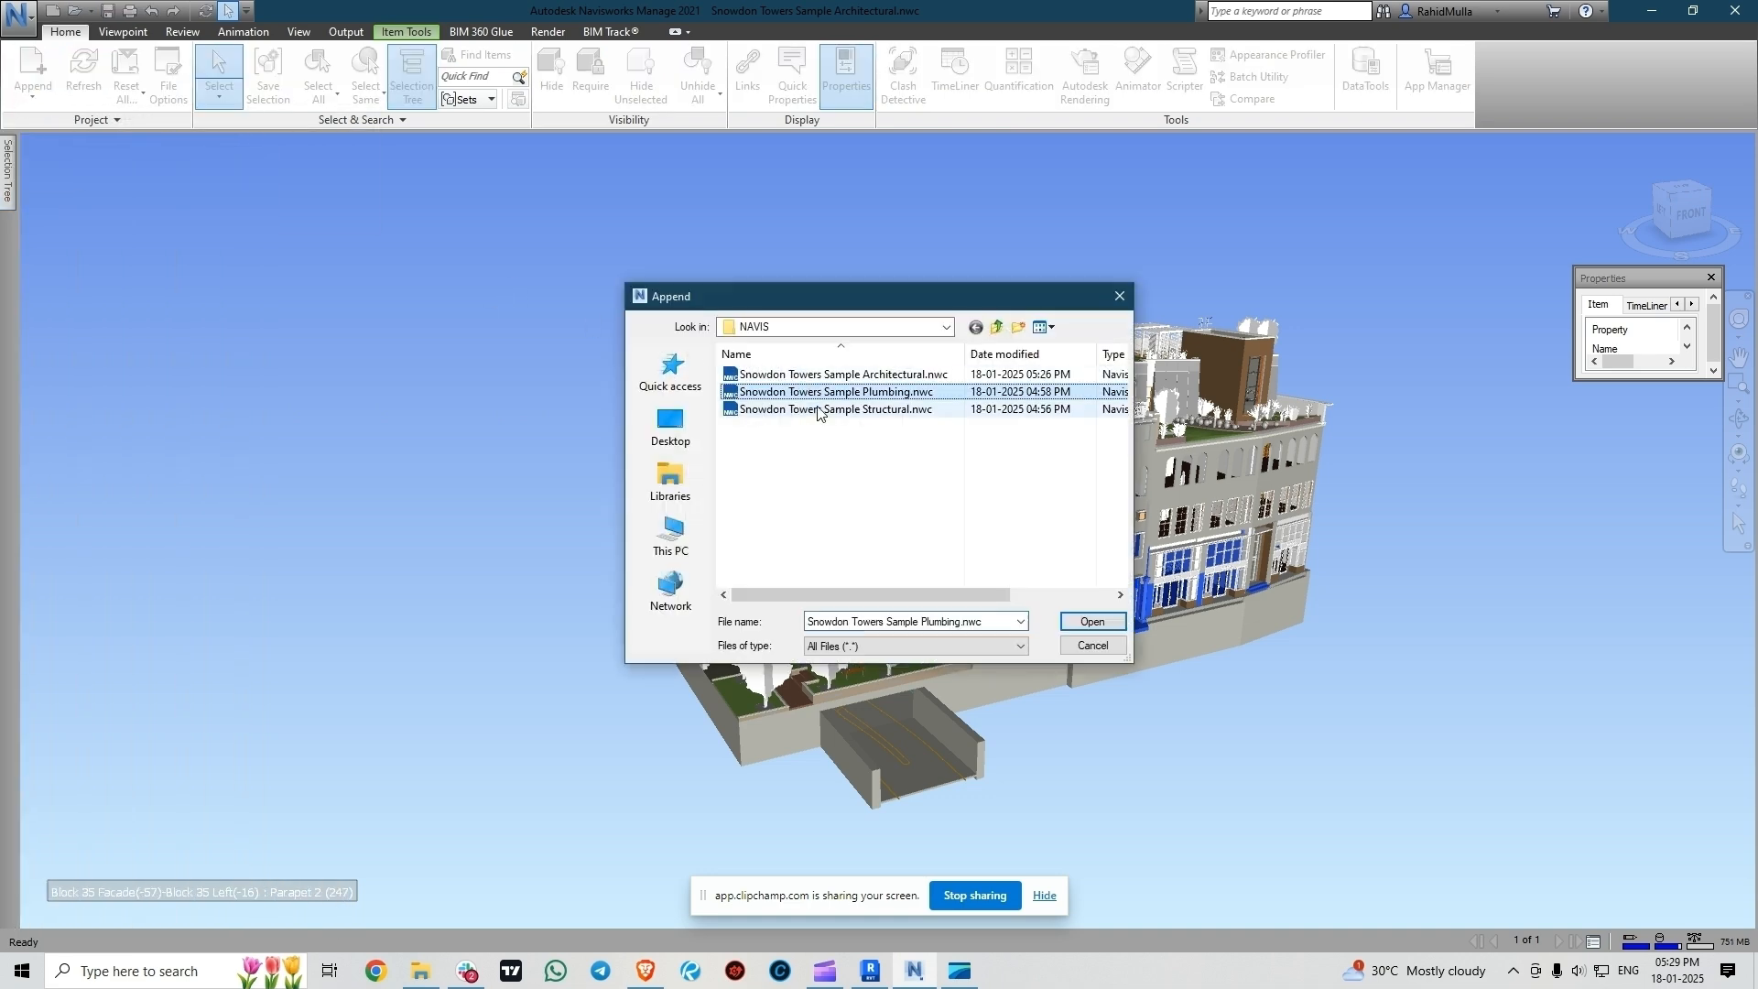
pyautogui.keyDown('shift'); pyautogui.click(818, 409); pyautogui.keyUp('shift')
pyautogui.click(1112, 626)
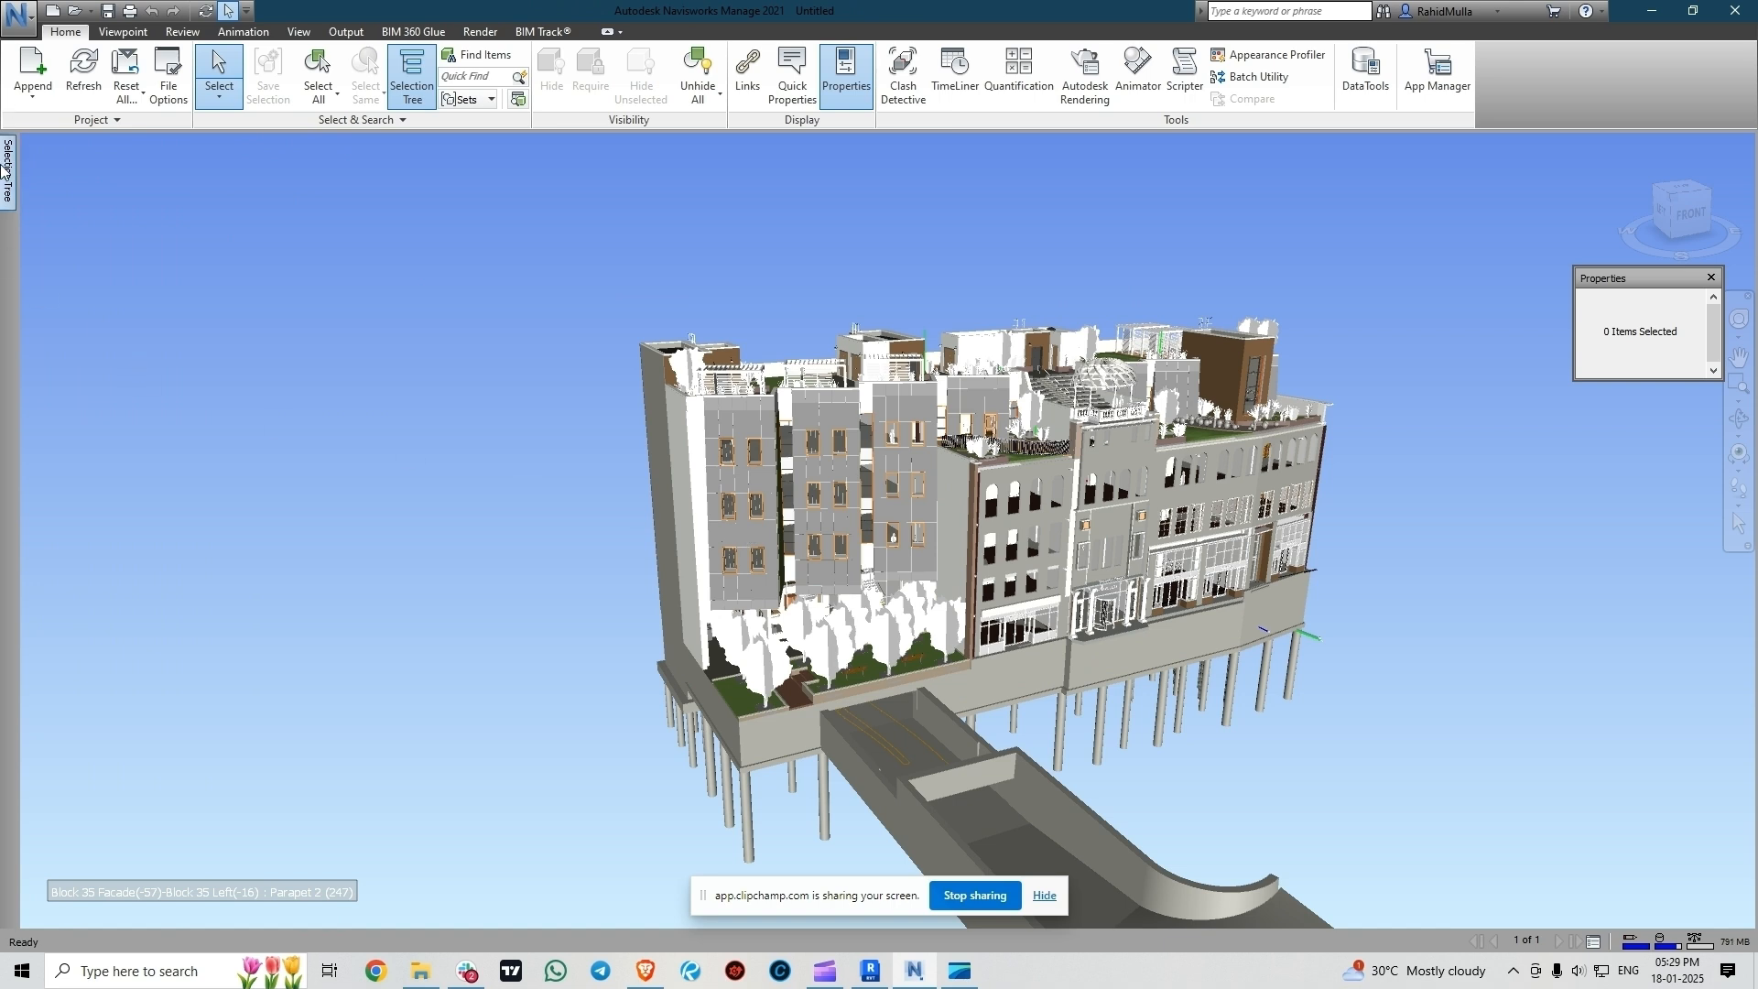
# - Hide the plumbing model by selecting the architectural and structural files and hiding everything unselected, and clear the selection
pyautogui.moveTo(7, 169)
pyautogui.click(183, 204)
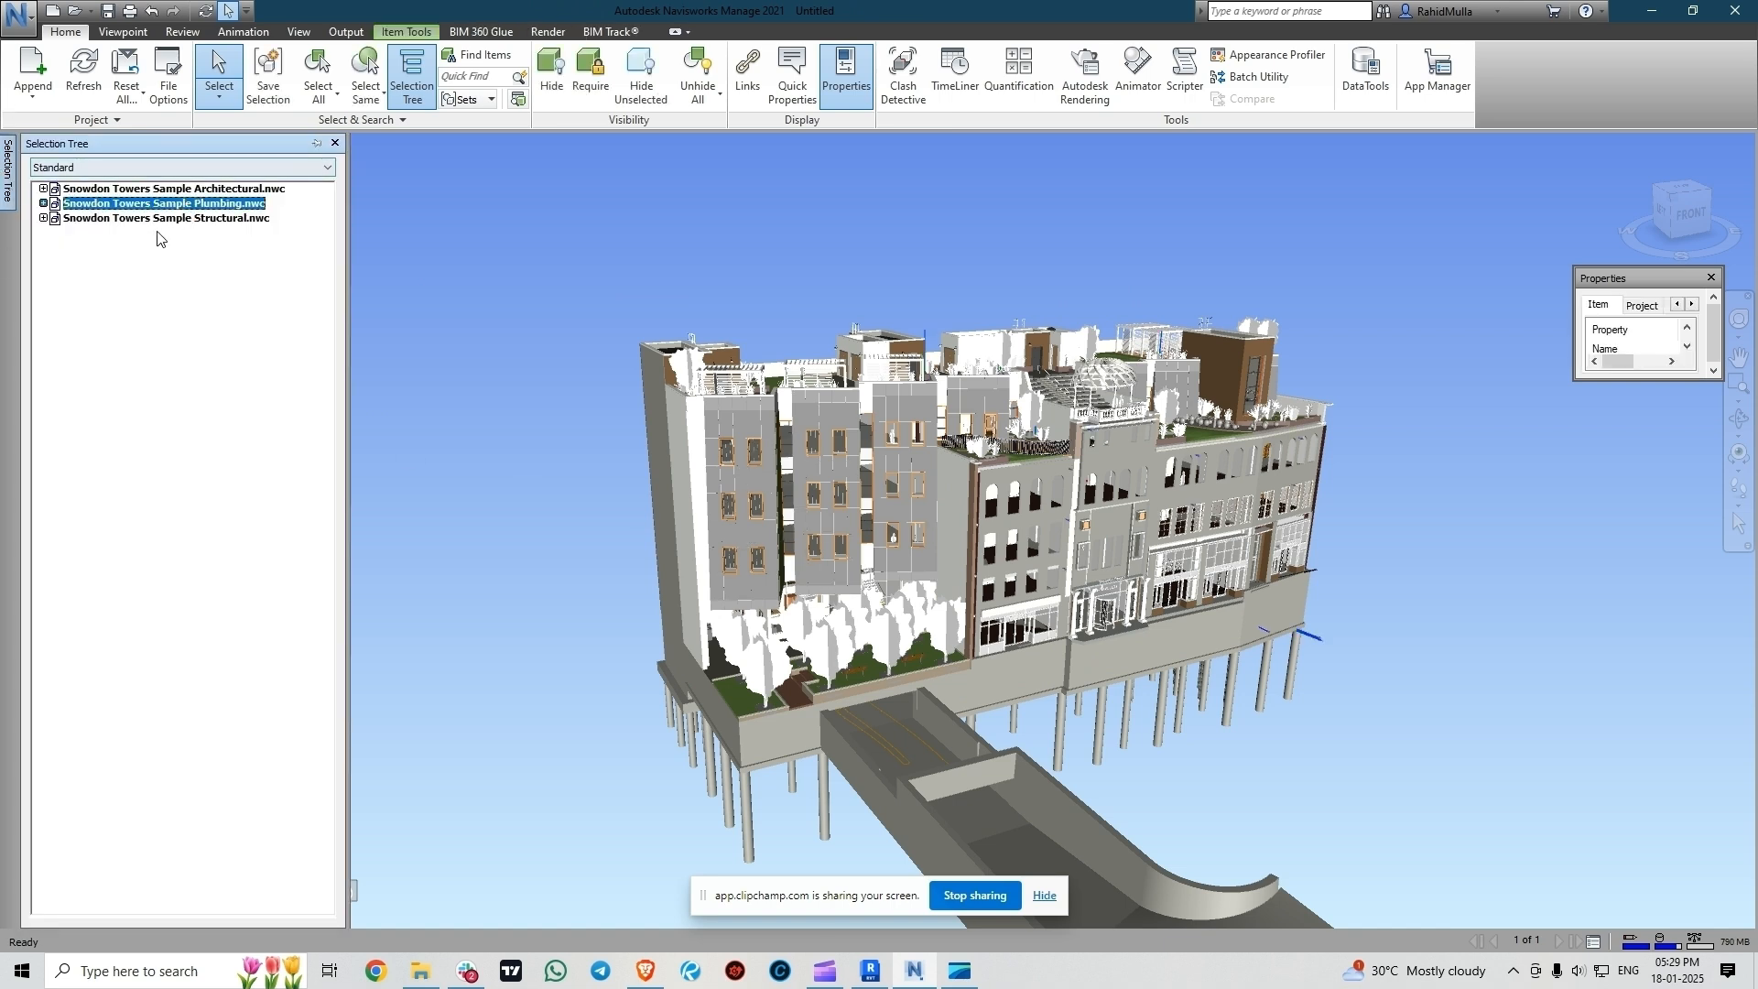
pyautogui.click(177, 190)
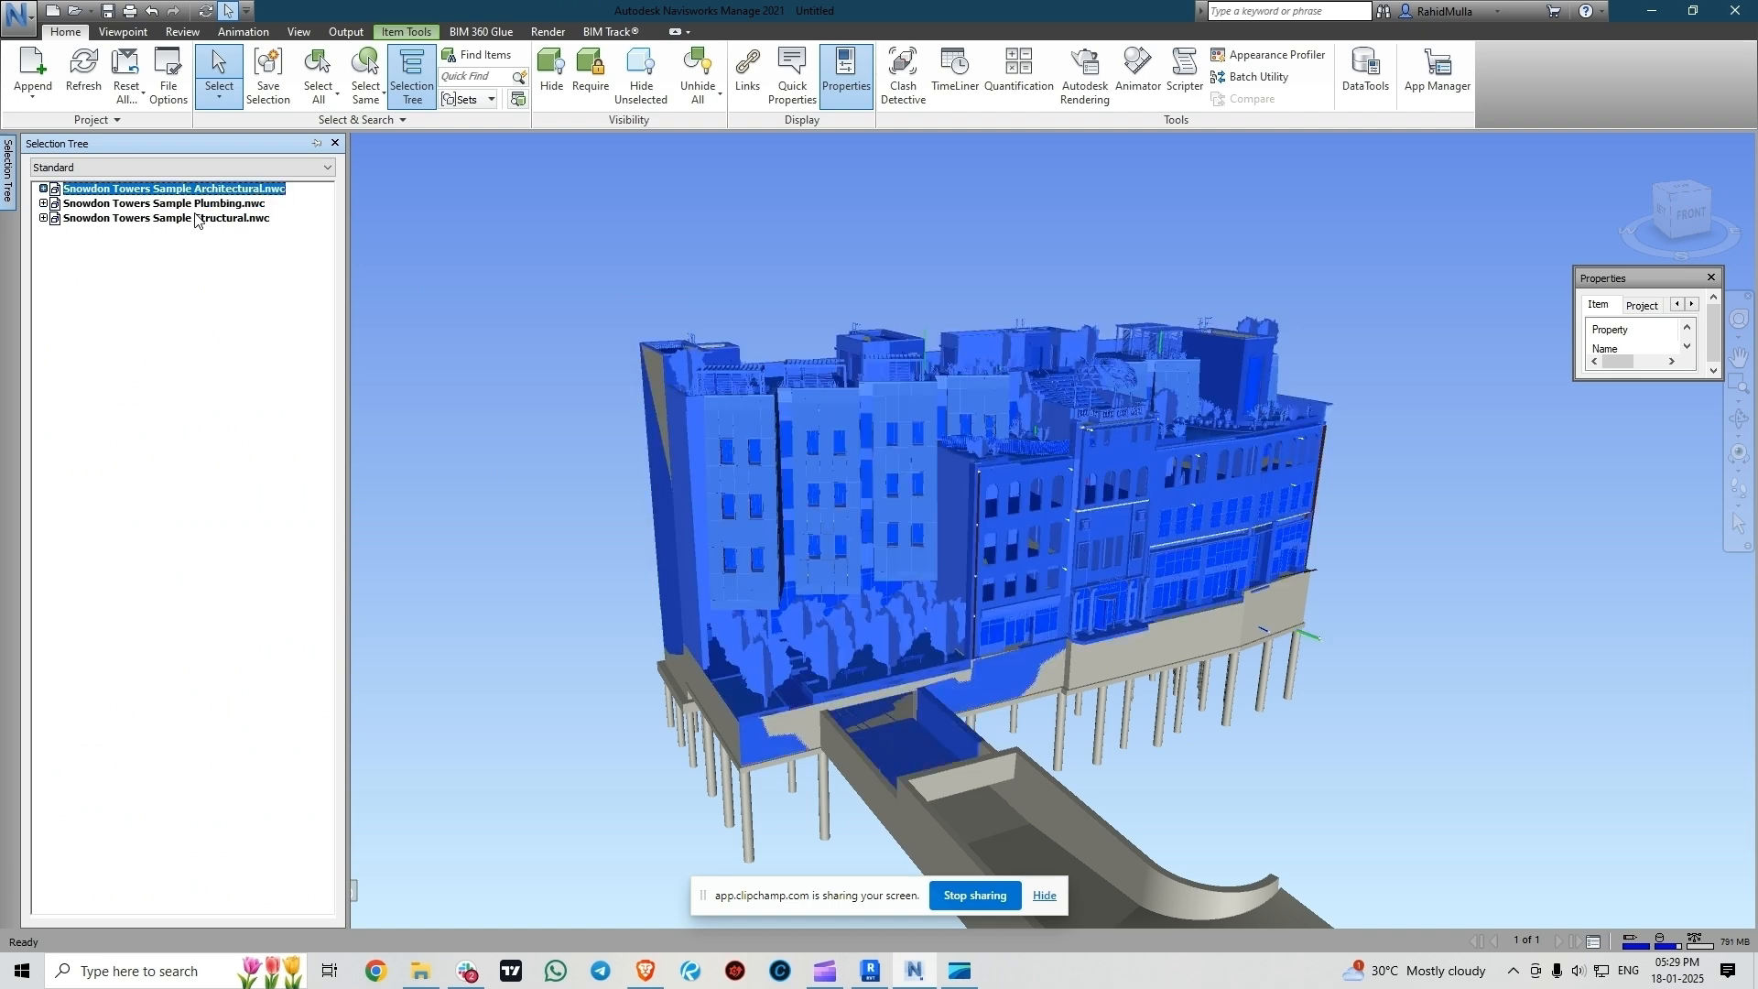
pyautogui.keyDown('ctrl'); pyautogui.click(202, 220); pyautogui.keyUp('ctrl')
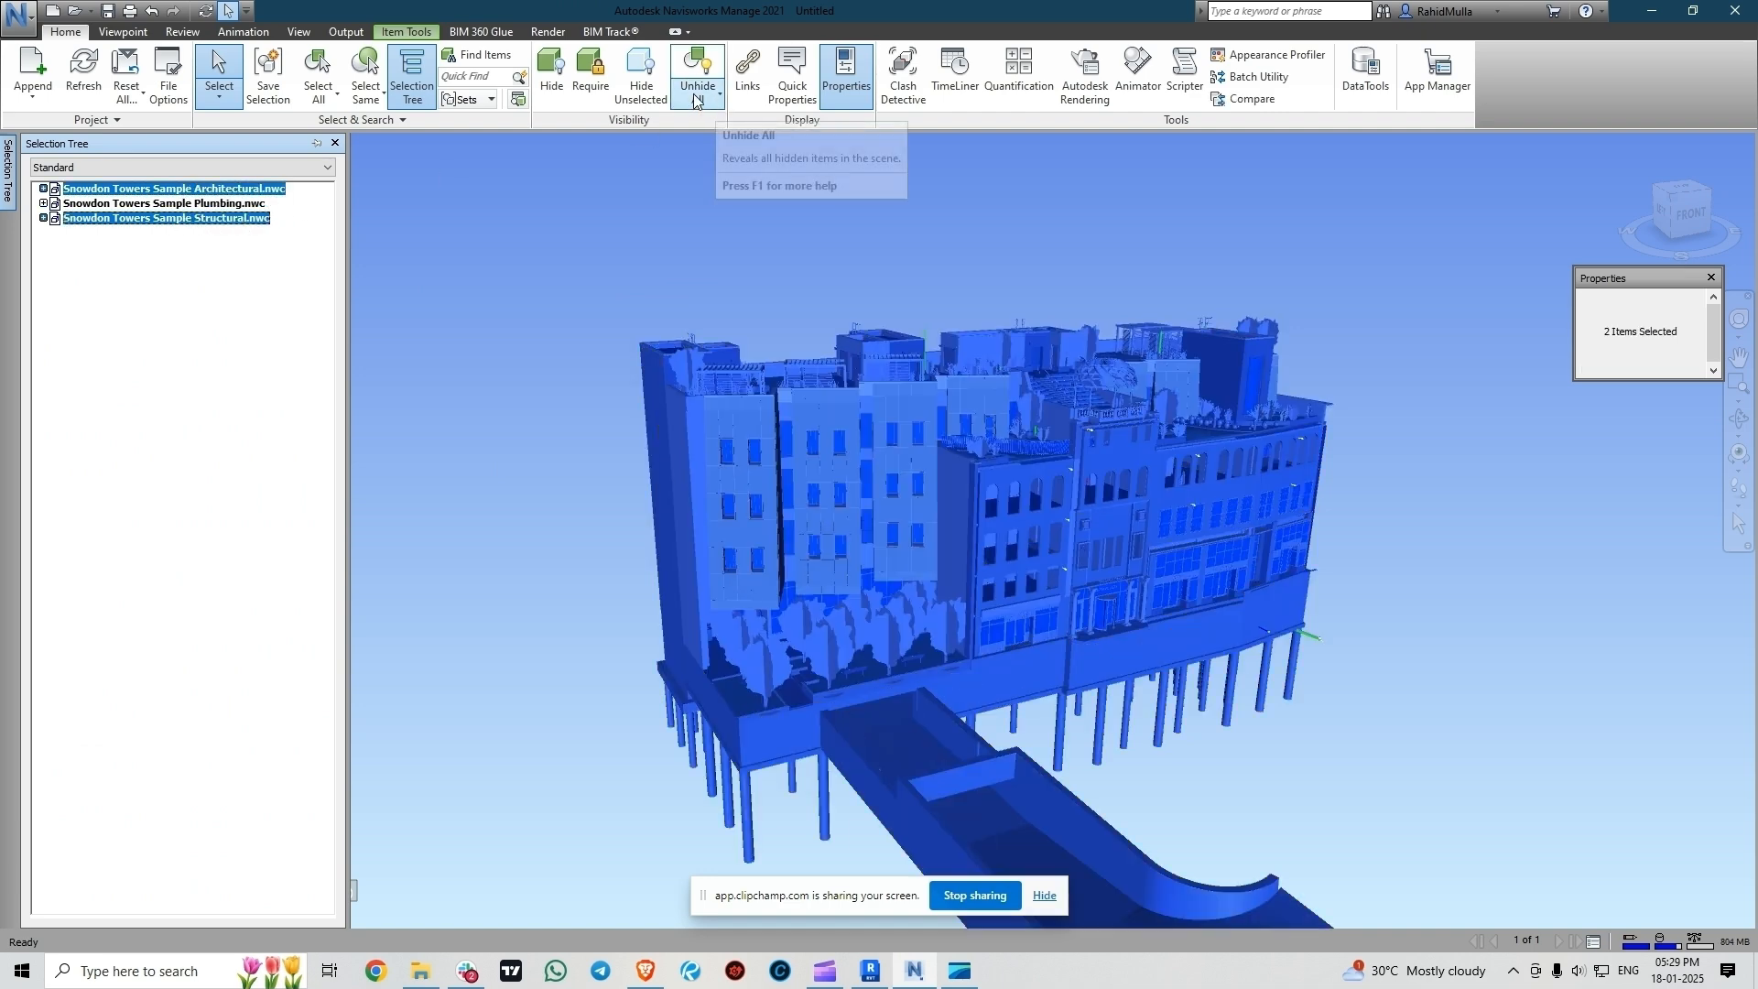
pyautogui.click(644, 90)
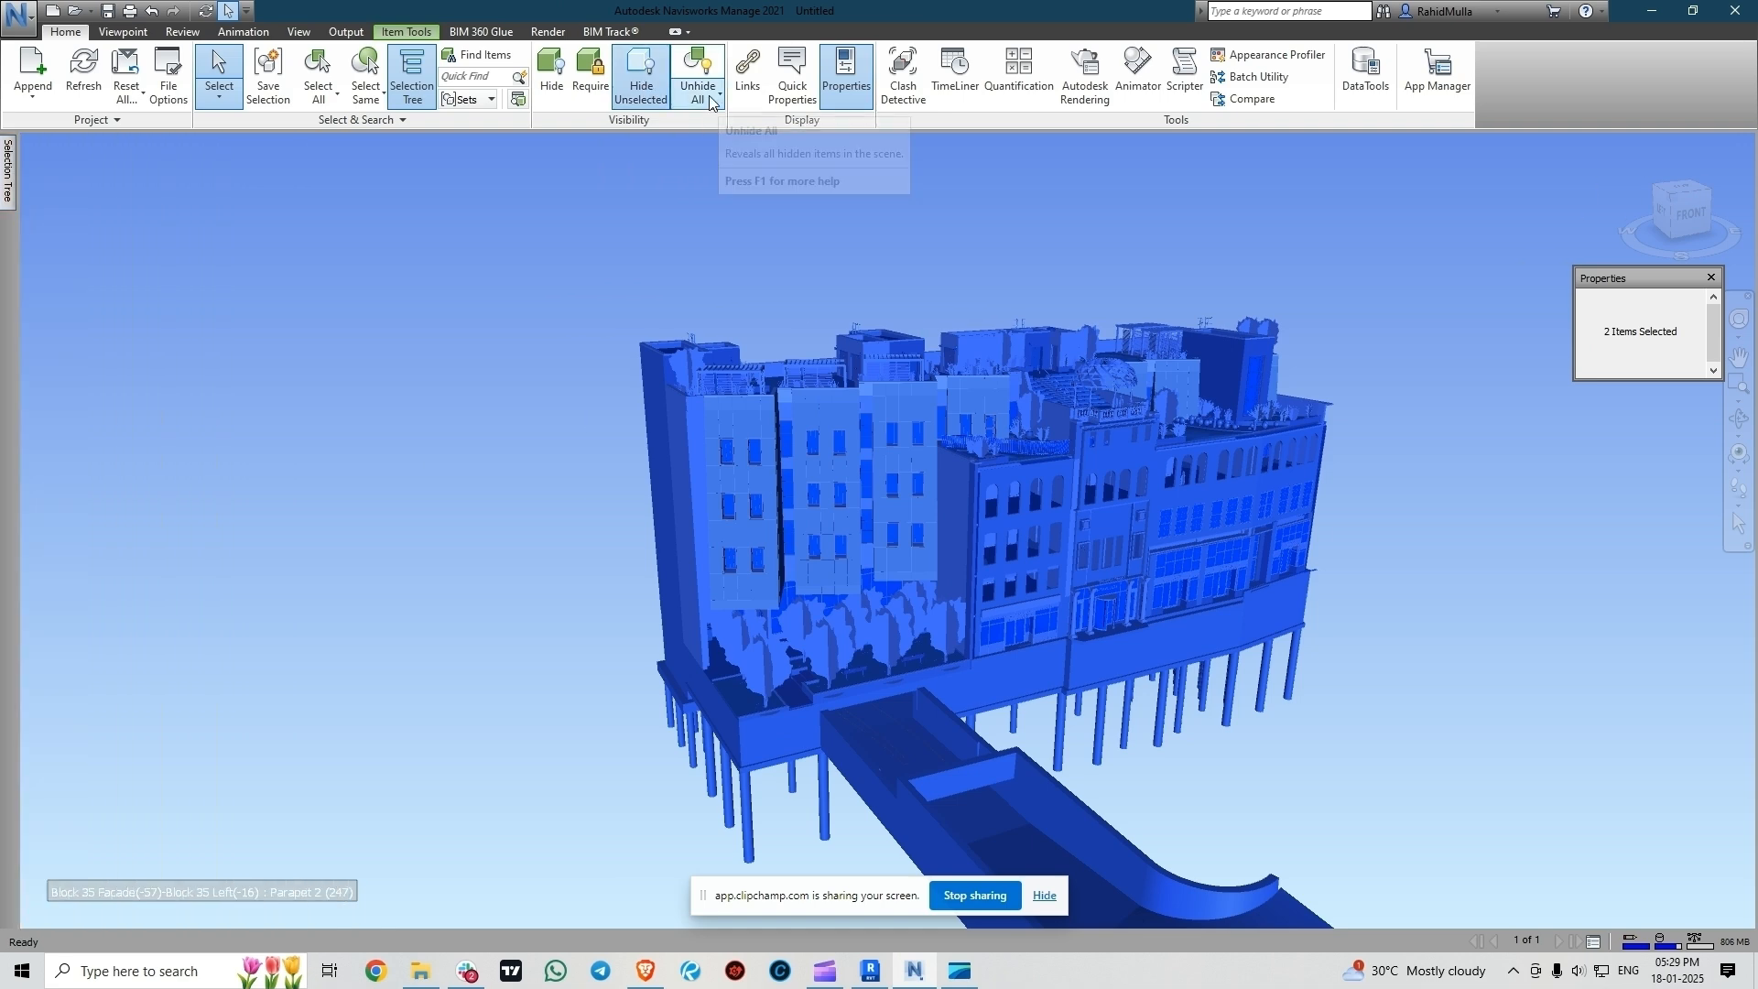
pyautogui.click(713, 96)
pyautogui.click(746, 256)
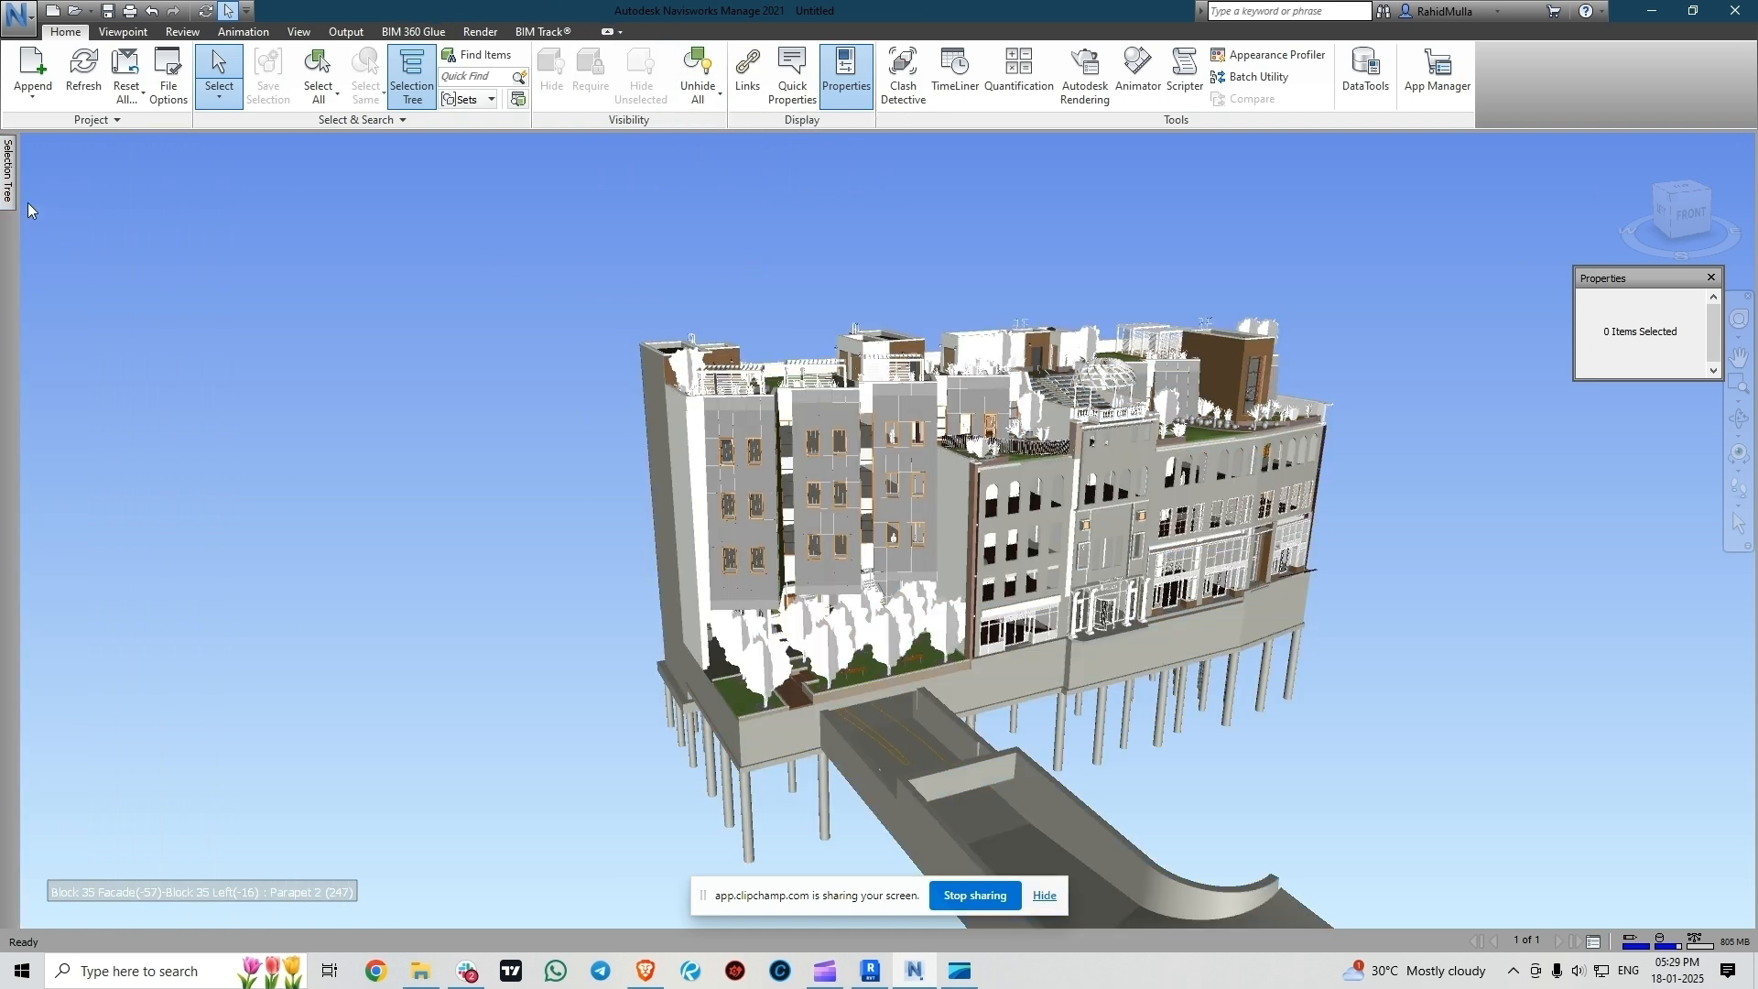
# - Select the hidden plumbing file in the Selection Tree and unhide all items in the scene
pyautogui.moveTo(8, 183)
pyautogui.click(137, 190)
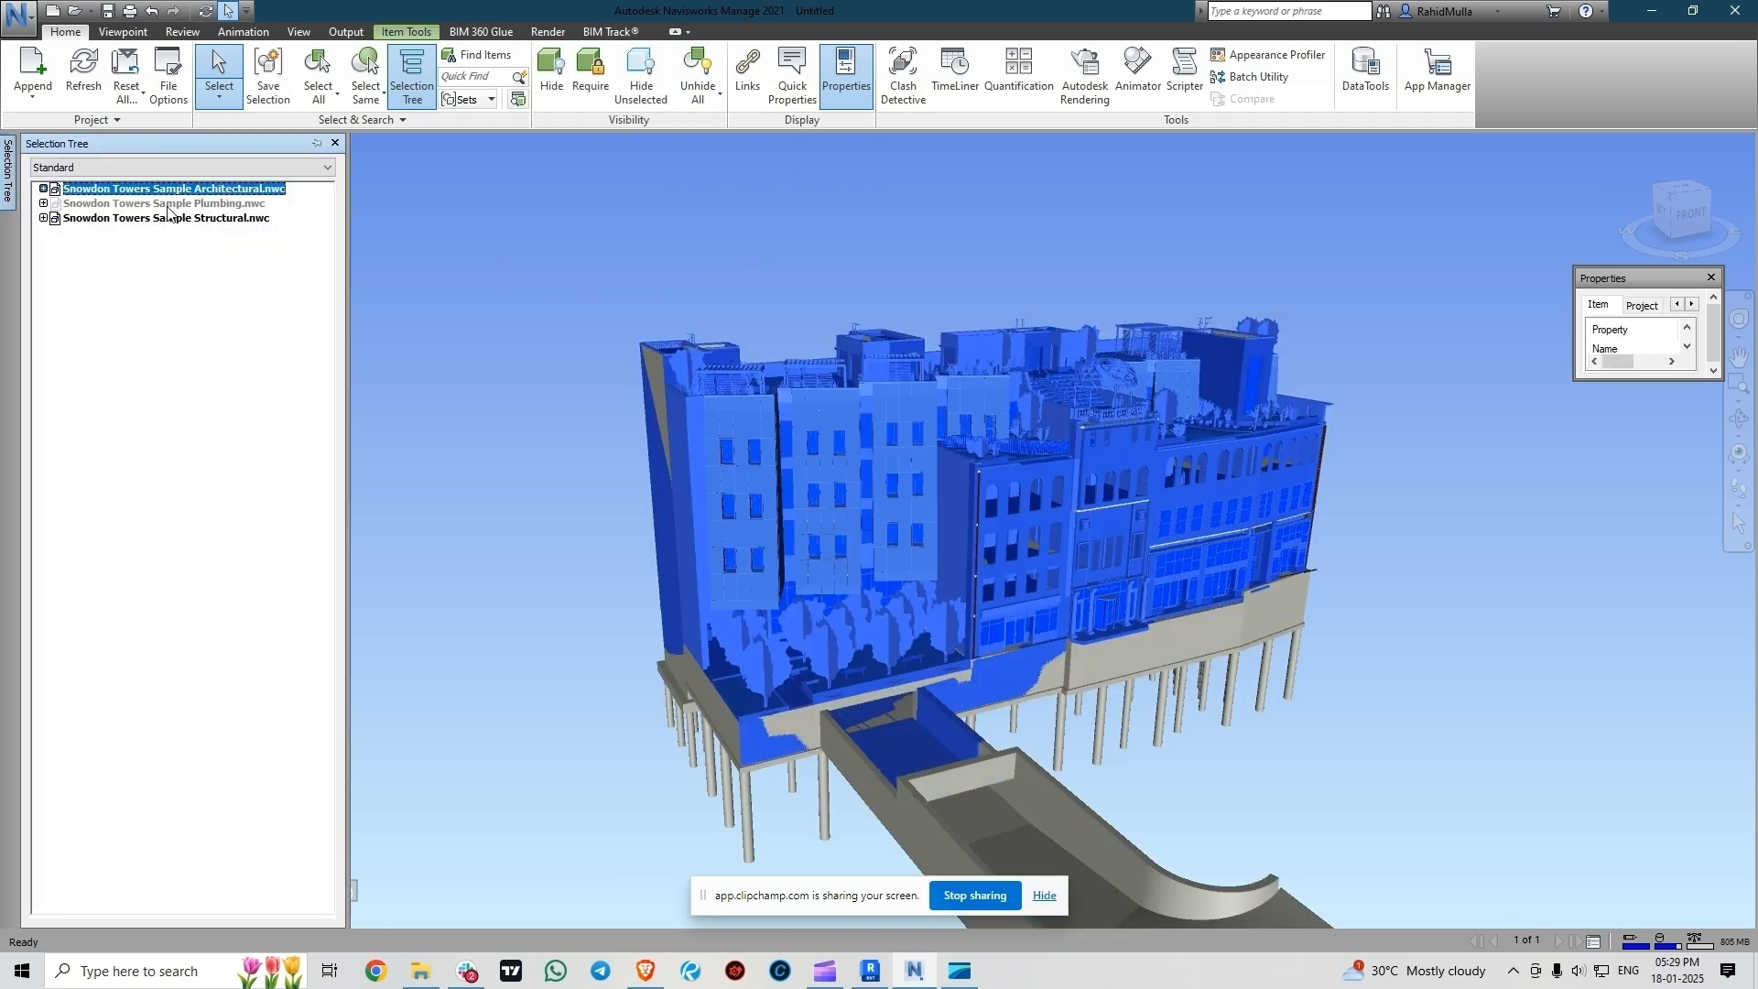
pyautogui.click(168, 205)
pyautogui.click(716, 95)
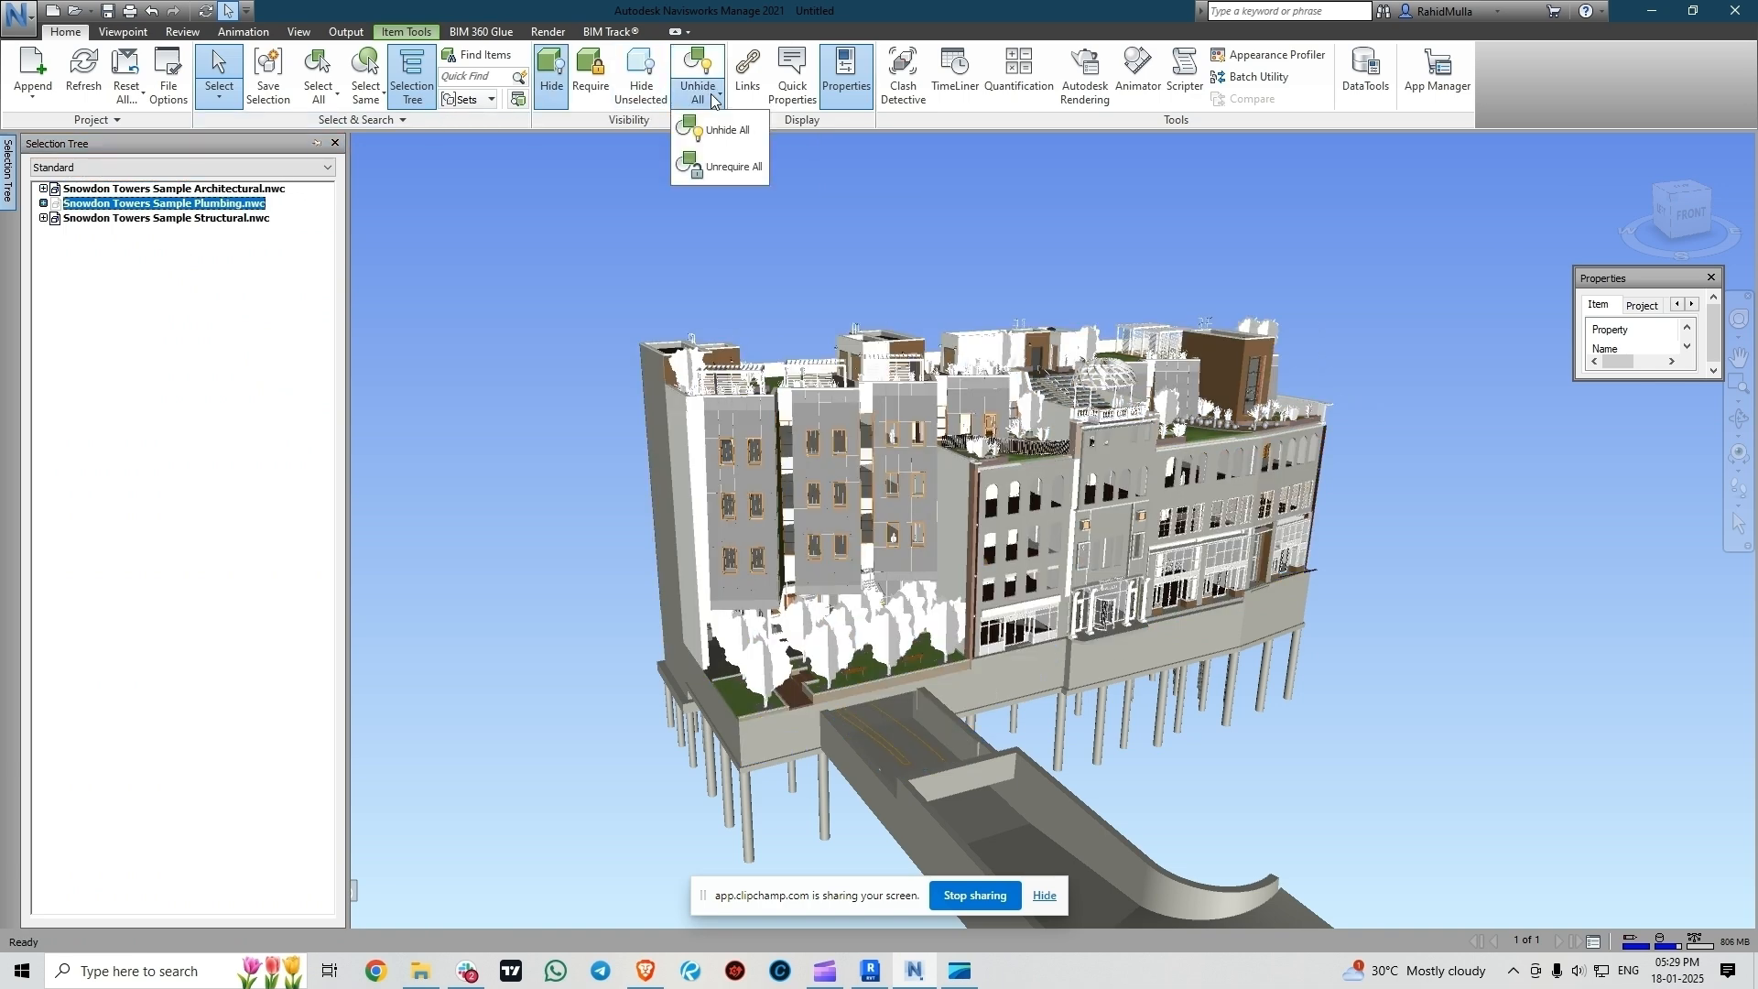
pyautogui.click(726, 130)
# - Select the architectural and structural files together in the Selection Tree and hide all unselected items
pyautogui.click(261, 189)
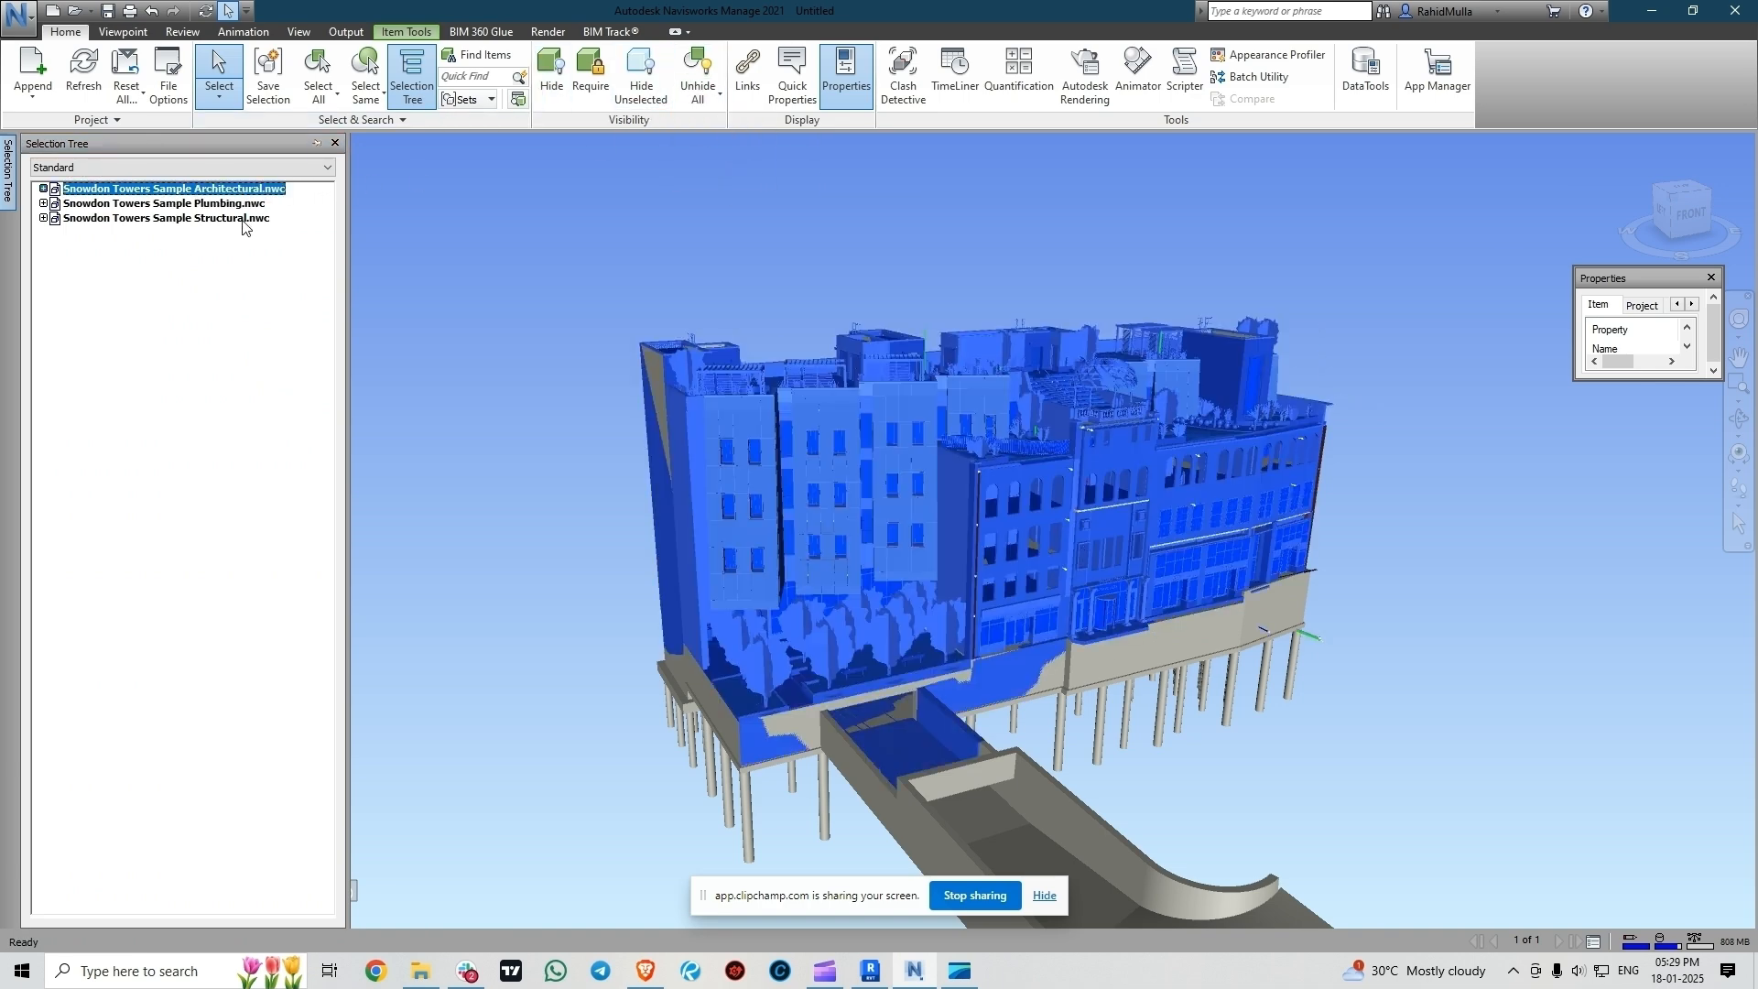
pyautogui.keyDown('ctrl'); pyautogui.click(243, 219); pyautogui.keyUp('ctrl')
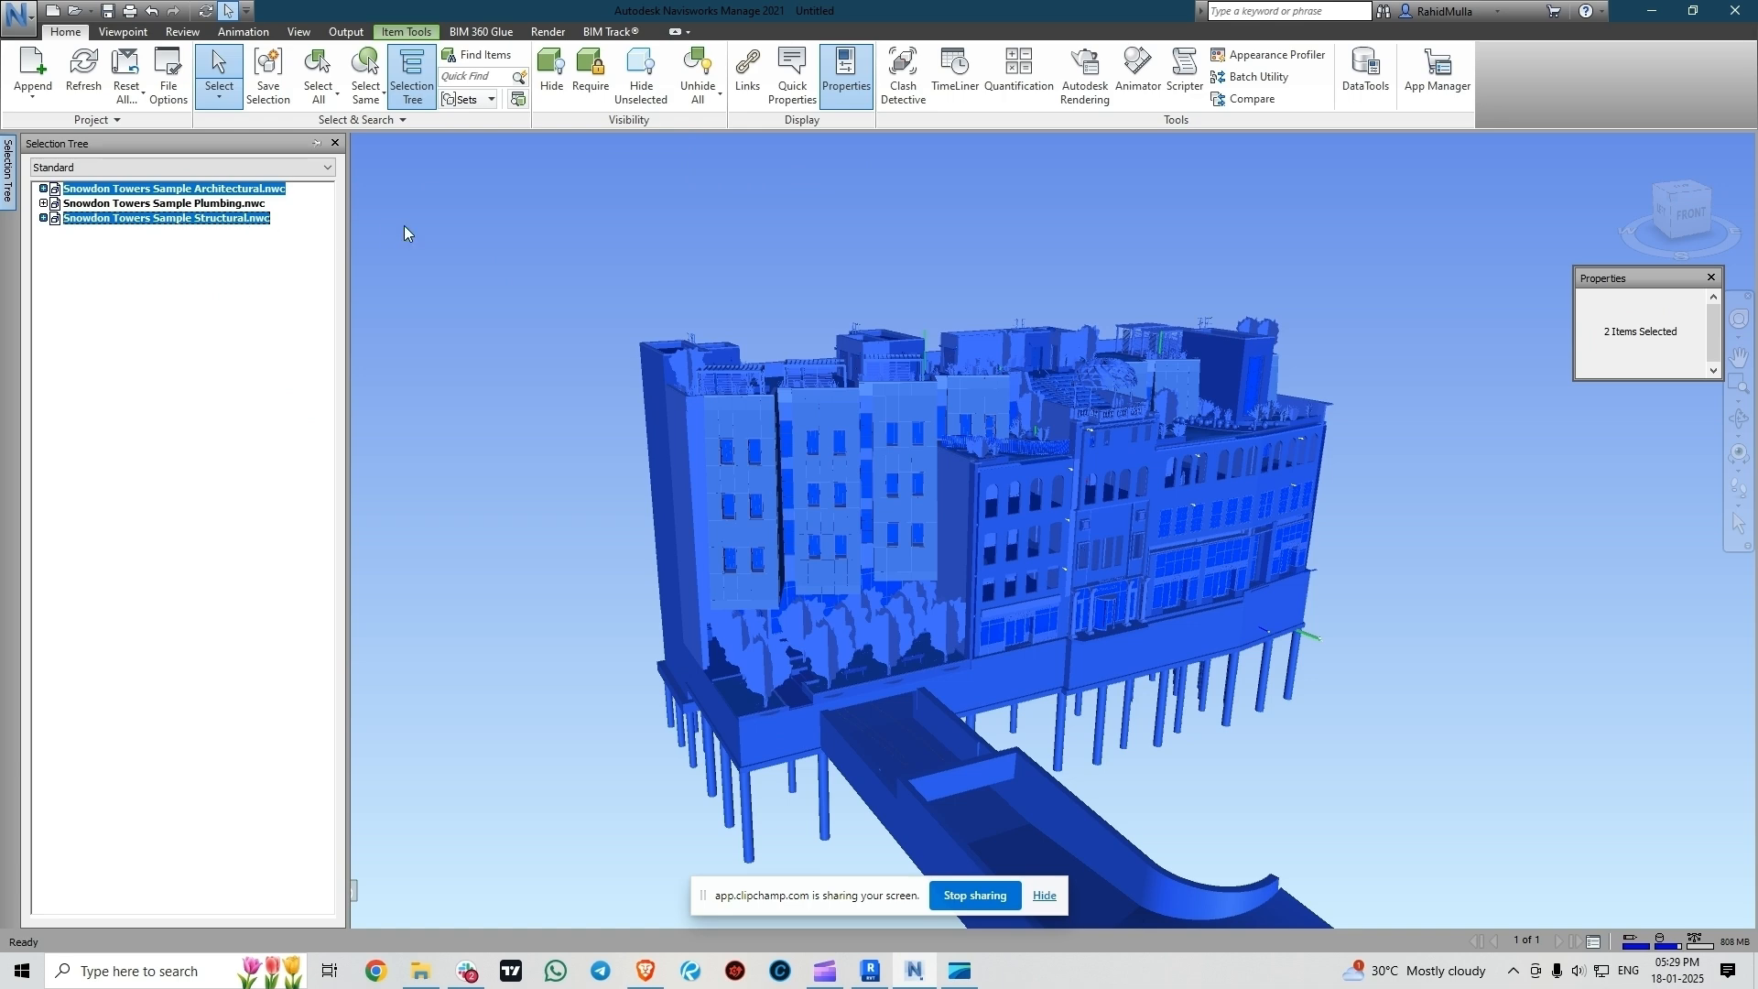
pyautogui.click(642, 88)
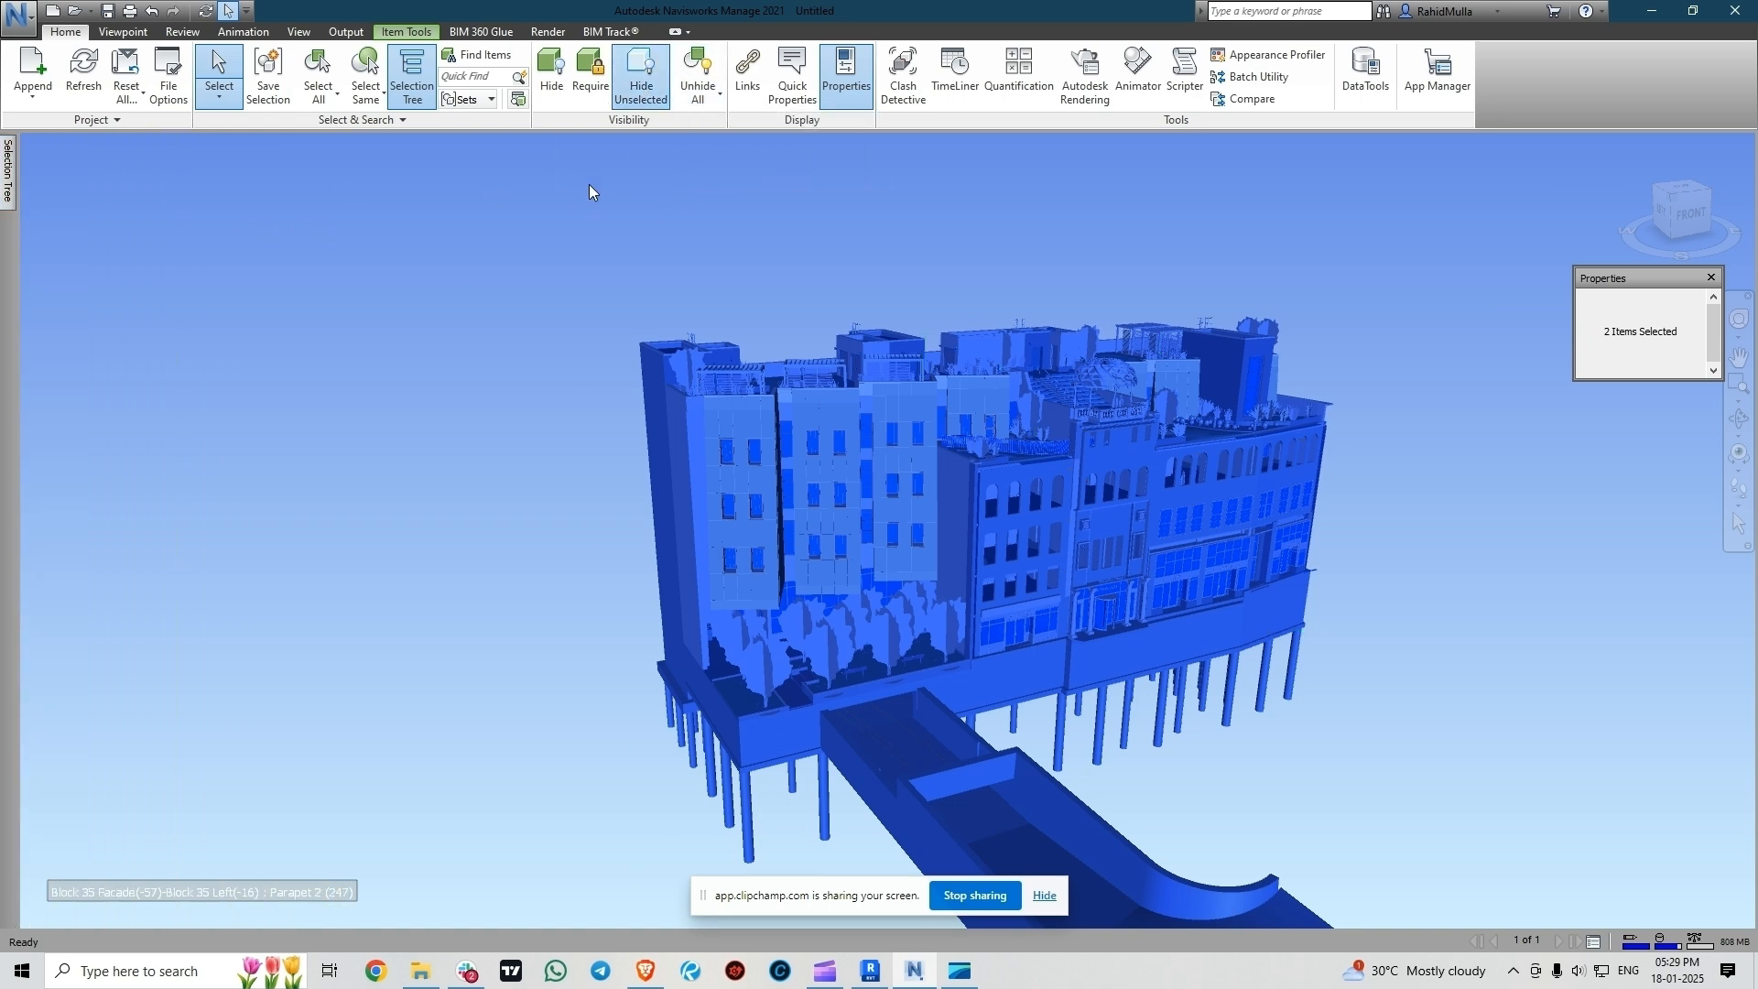
# - Unhide all items, select the architectural and structural files together in the Selection Tree, and hide them
pyautogui.click(720, 93)
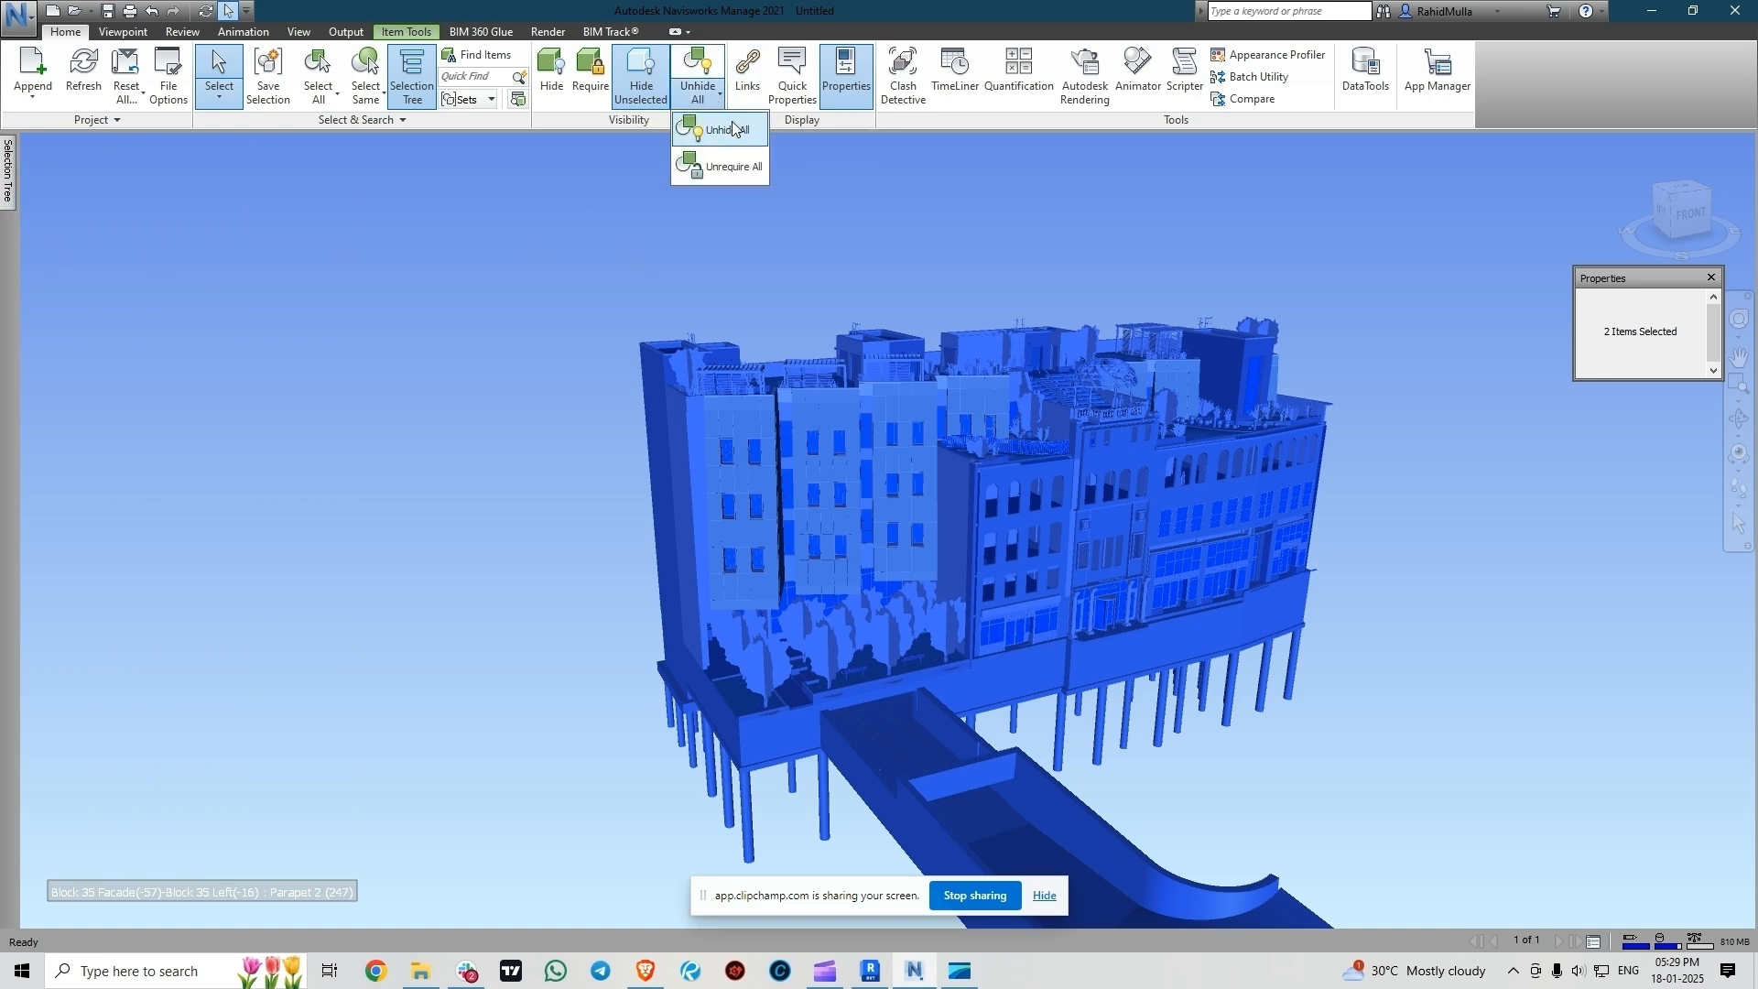
pyautogui.click(732, 128)
pyautogui.moveTo(9, 172)
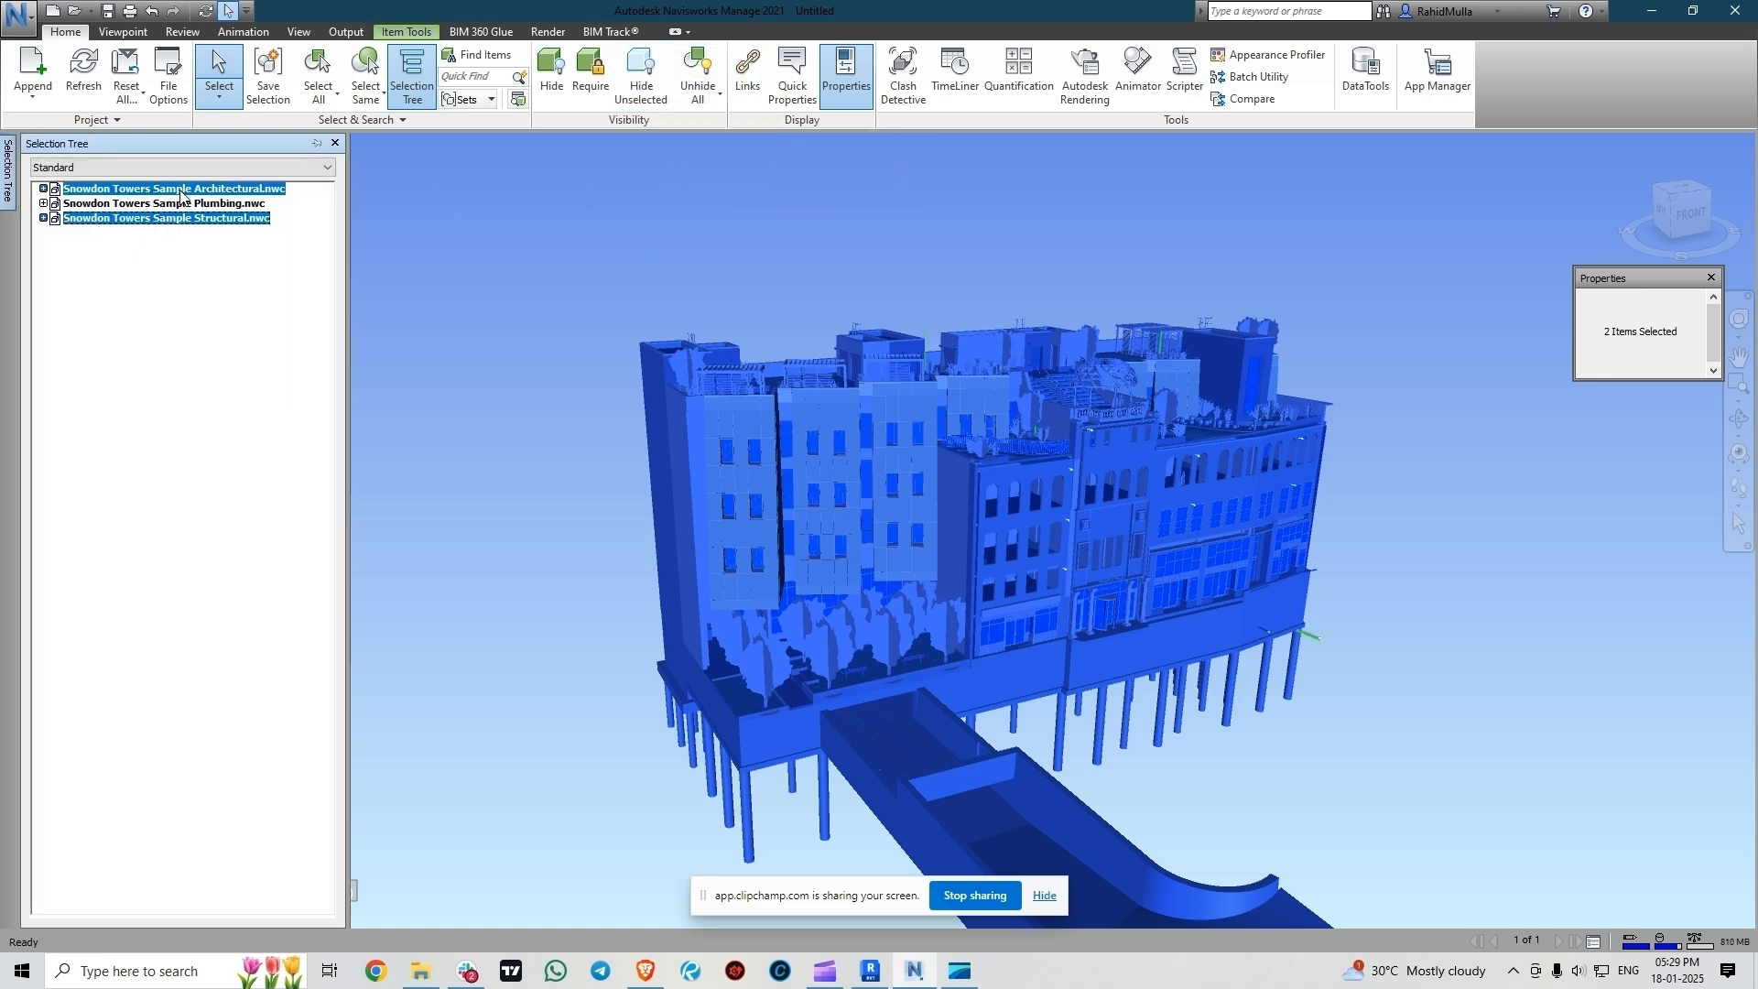
pyautogui.click(168, 244)
pyautogui.click(179, 188)
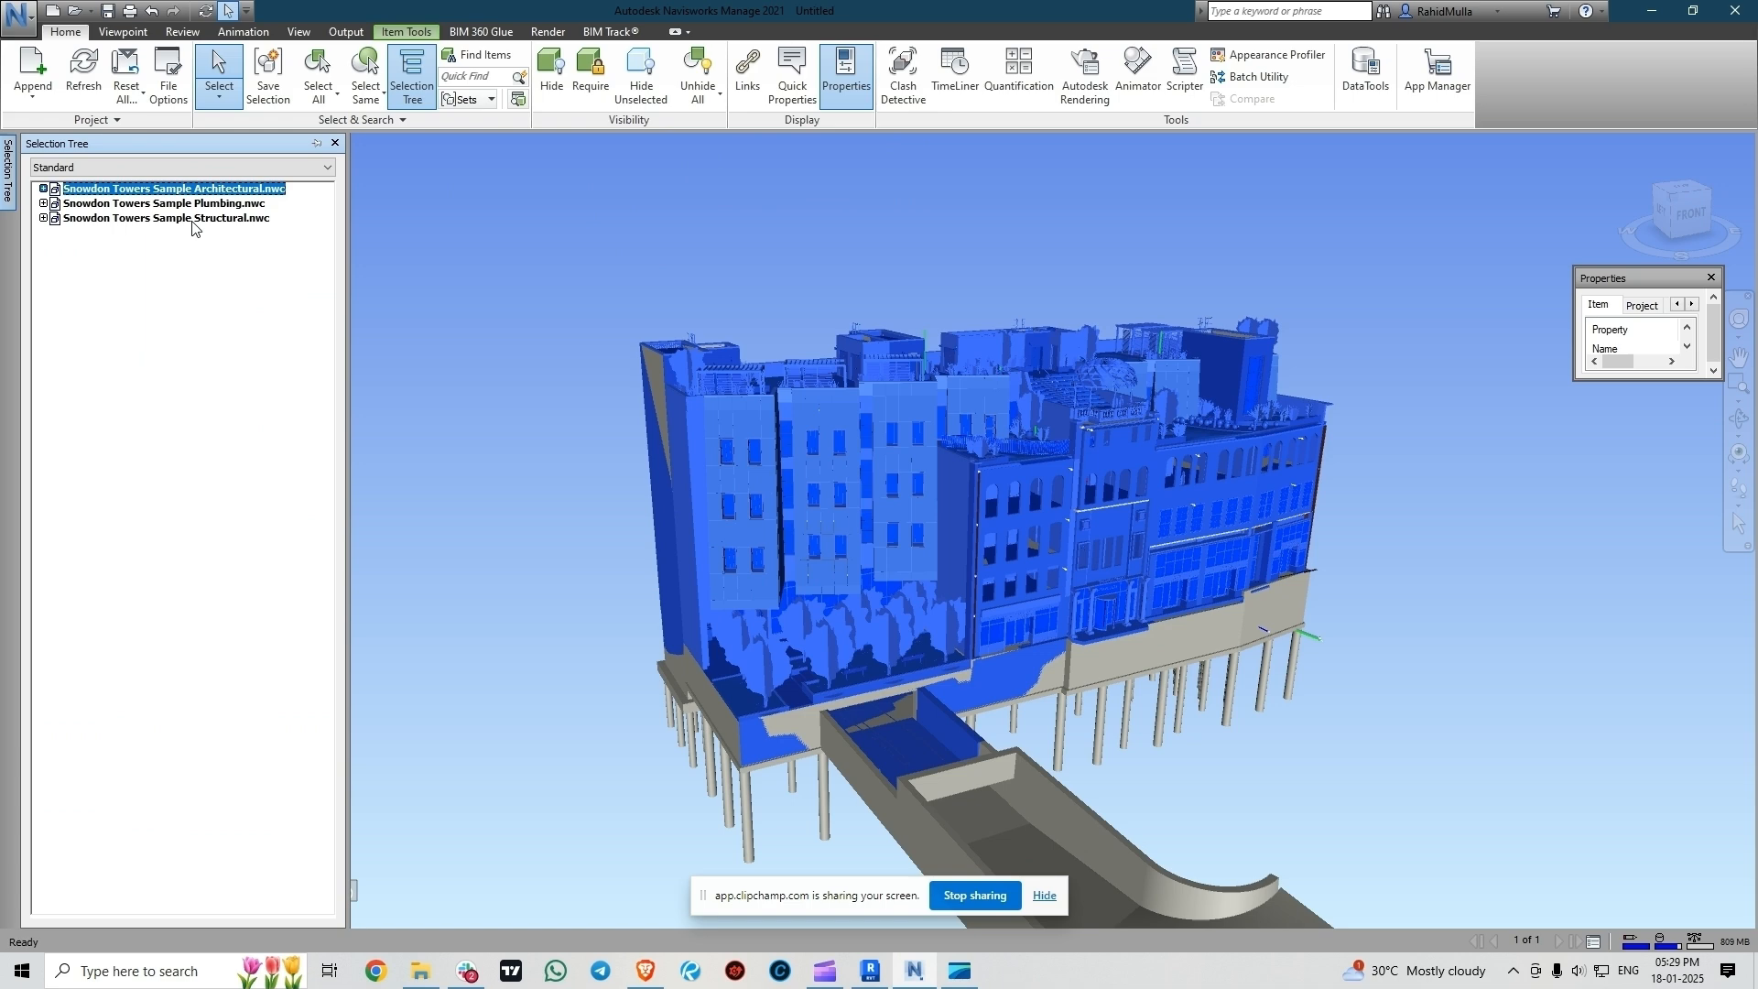
pyautogui.keyDown('ctrl'); pyautogui.click(194, 219); pyautogui.keyUp('ctrl')
pyautogui.rightClick(193, 220)
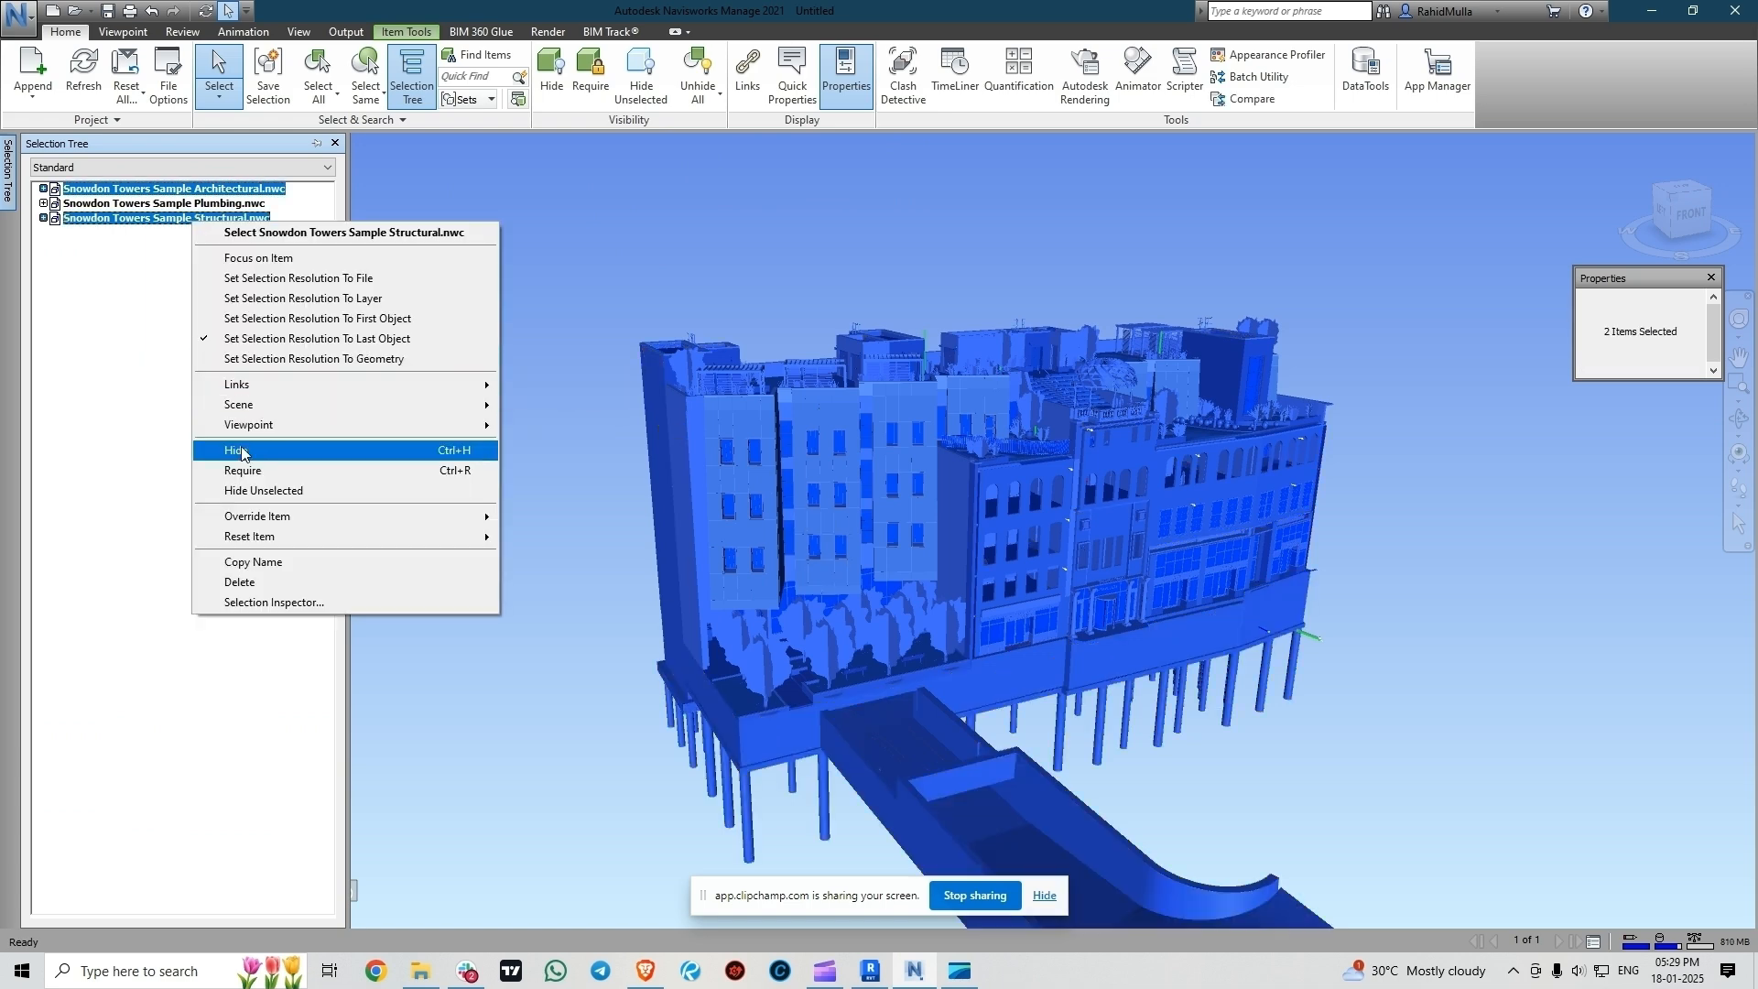
pyautogui.click(240, 451)
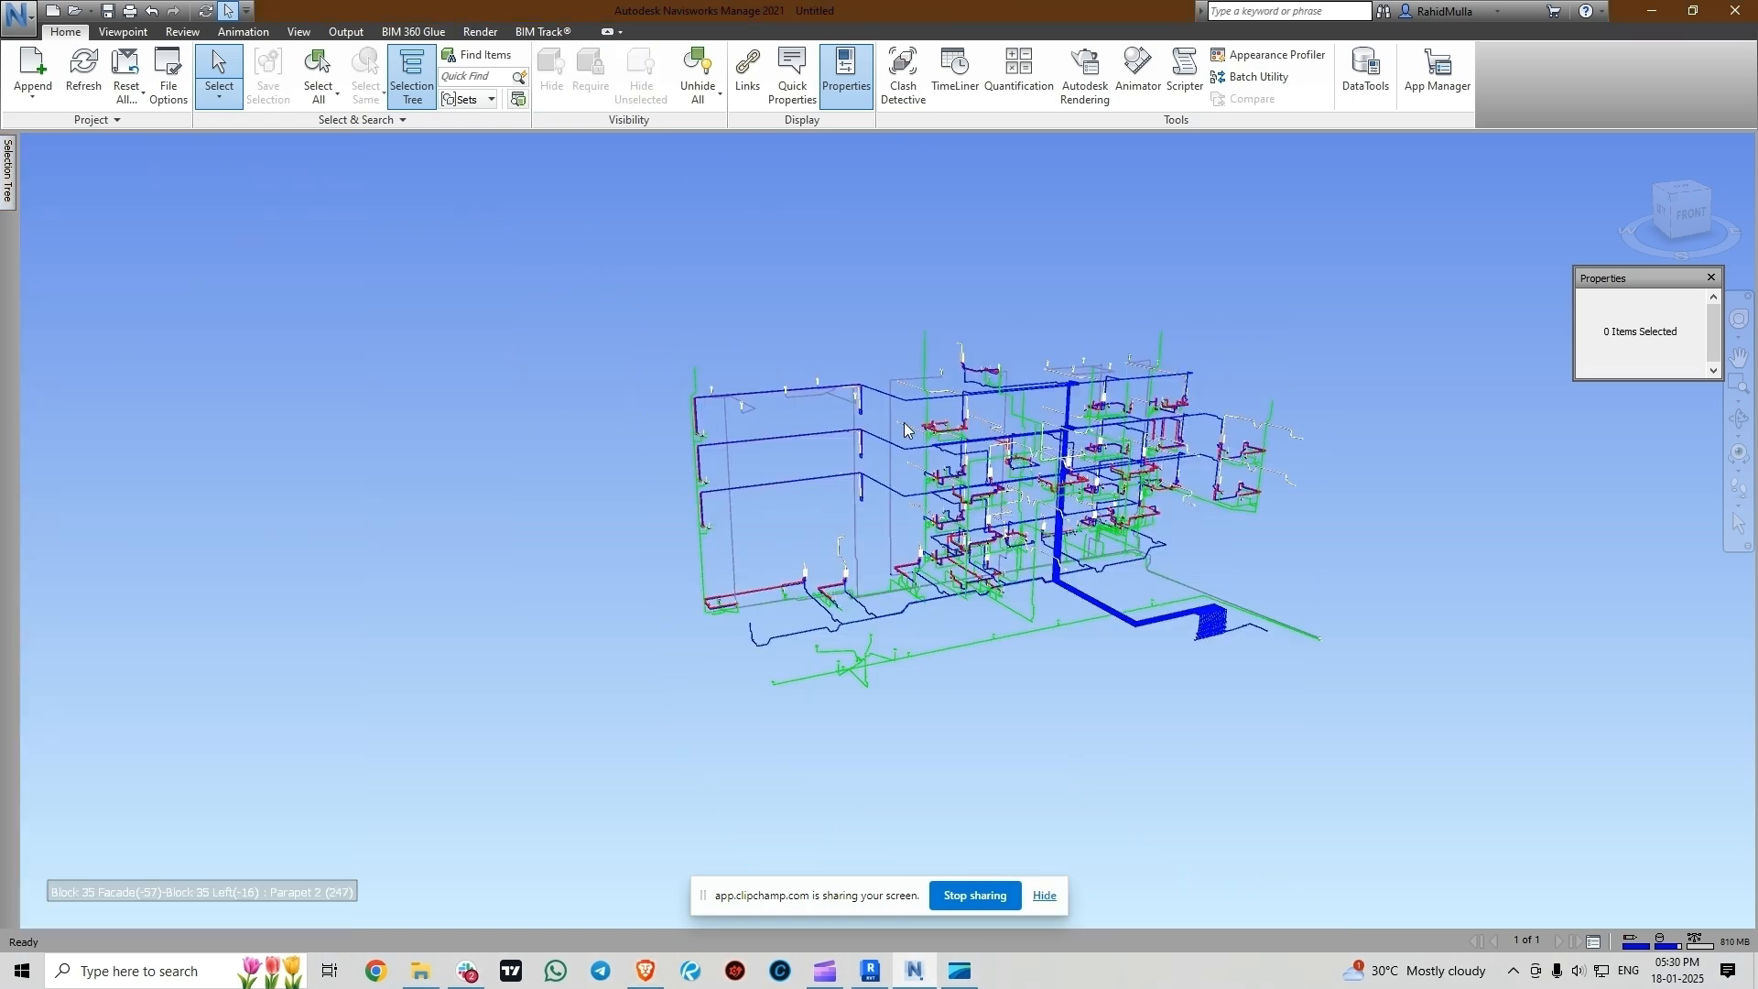
# - Inspect the isolated plumbing model and unhide all items in the scene
pyautogui.keyDown('shift'); pyautogui.moveTo(927, 432); pyautogui.dragTo(824, 445, button='middle'); pyautogui.keyUp('shift')
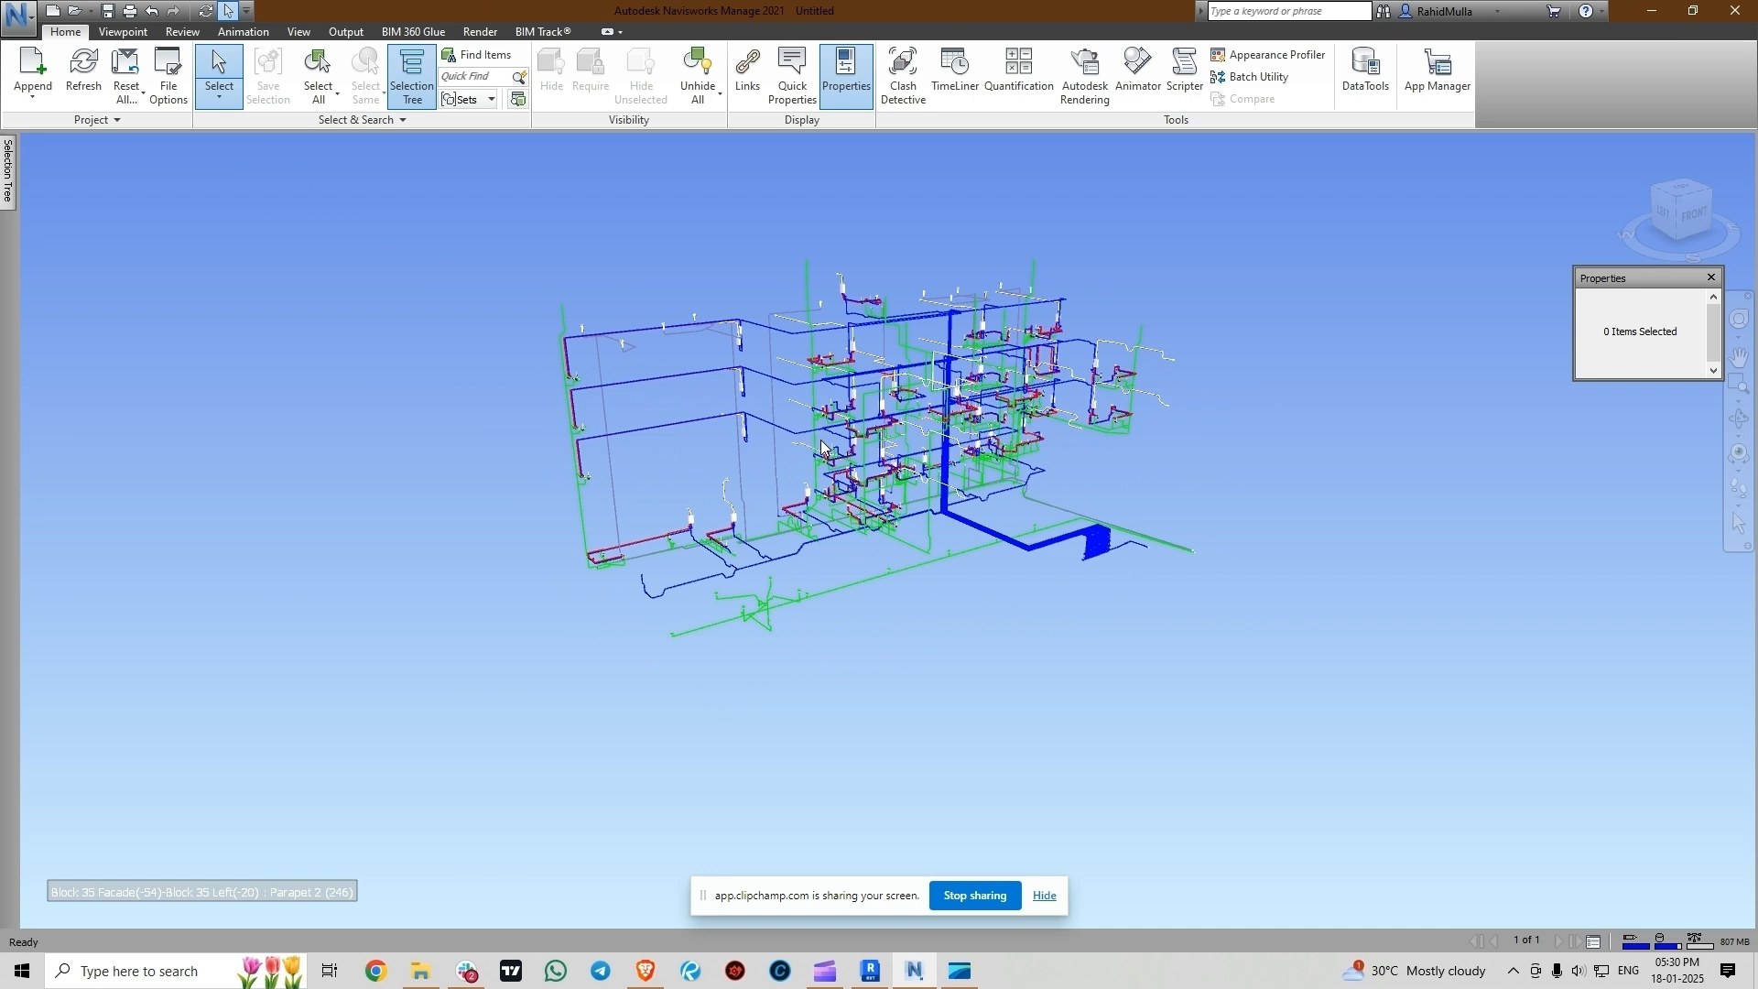
pyautogui.moveTo(835, 437); pyautogui.dragTo(736, 405, button='middle')
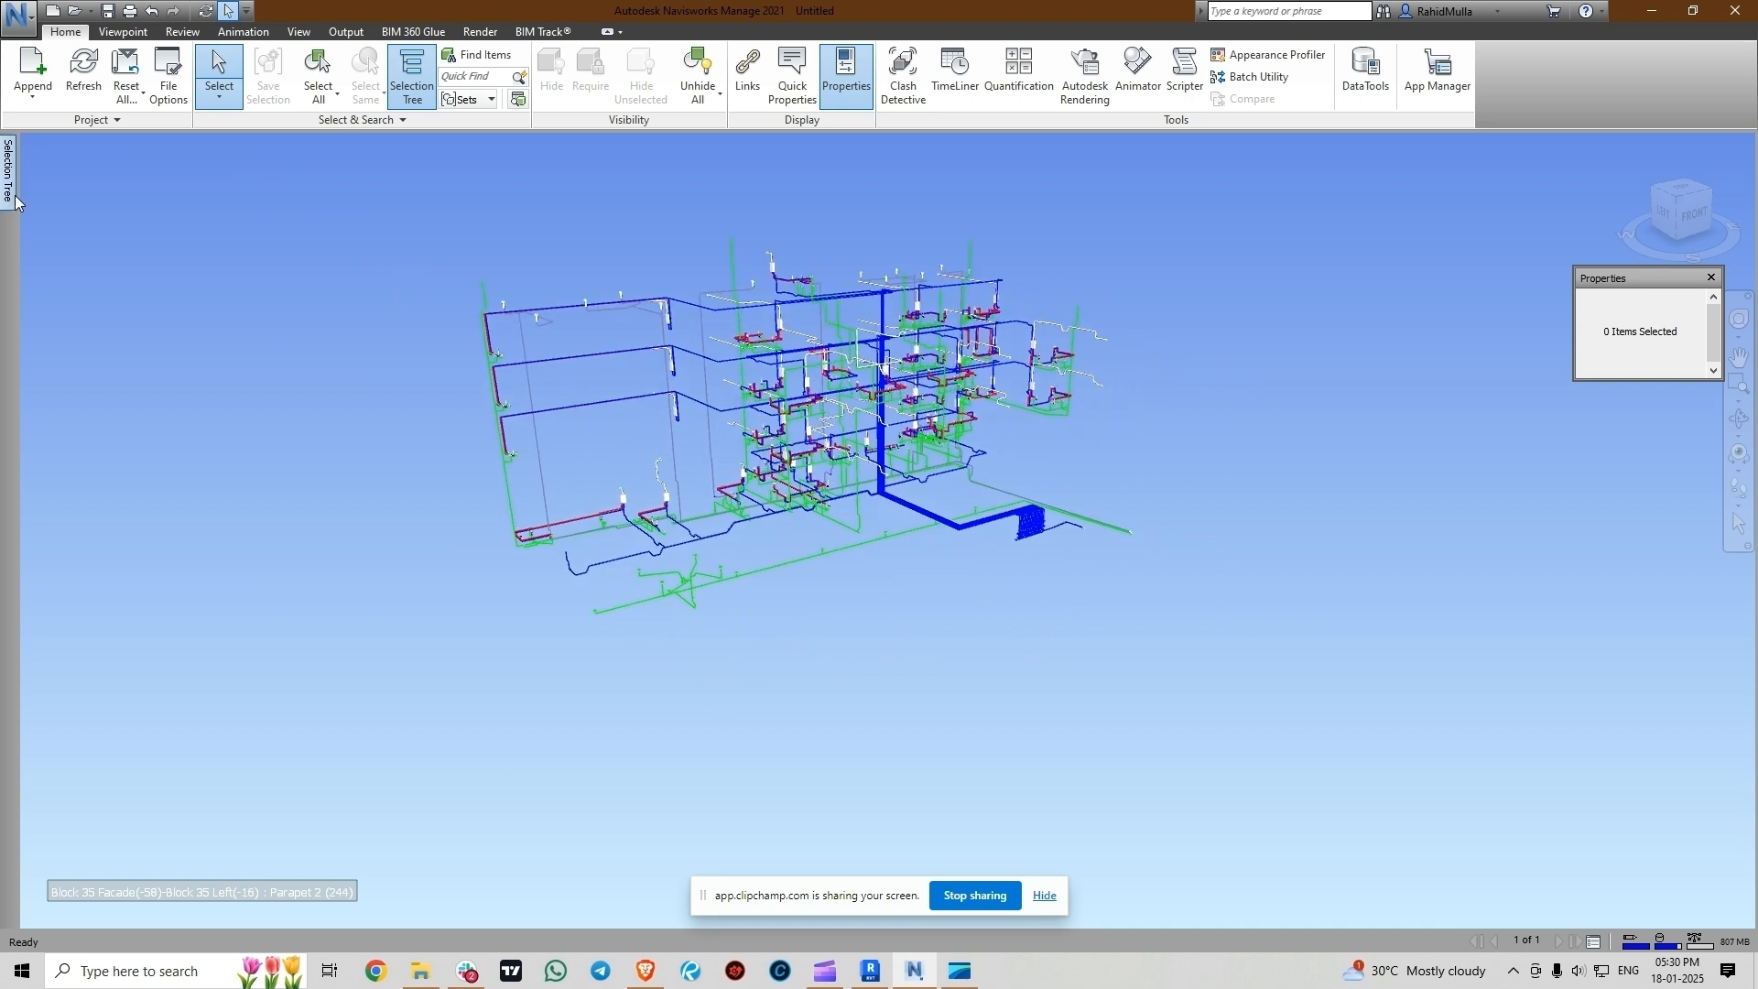
pyautogui.click(15, 202)
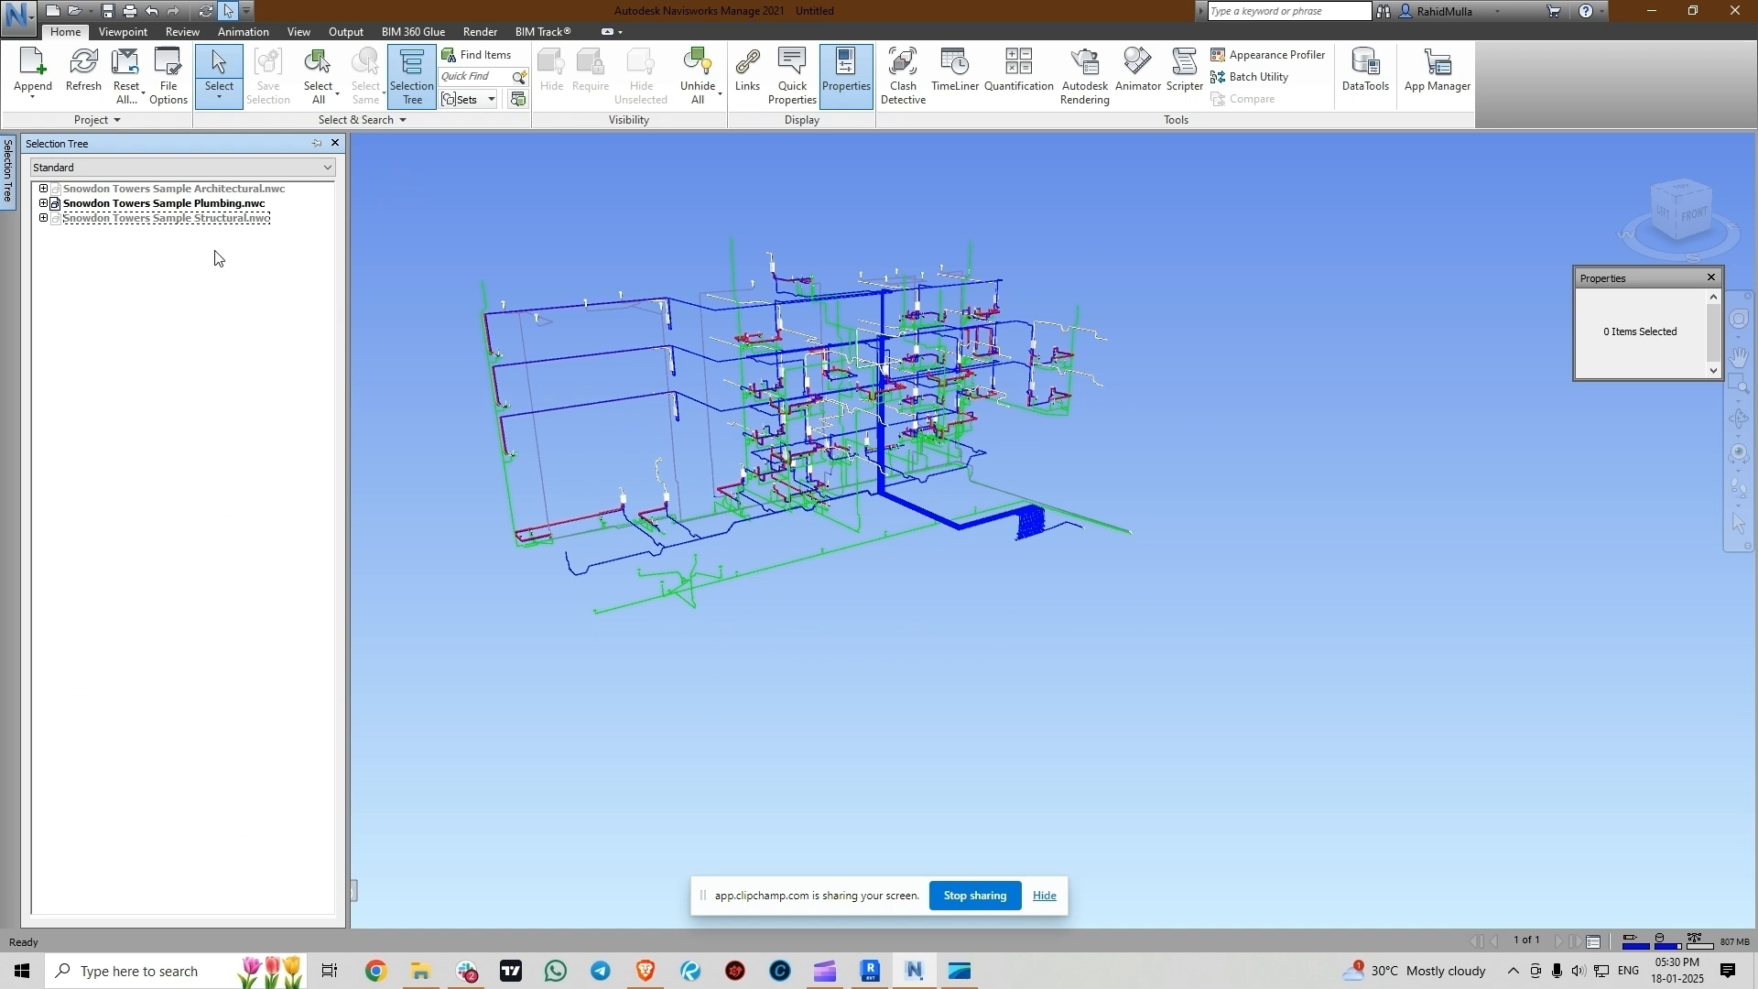
pyautogui.click(698, 92)
pyautogui.click(723, 124)
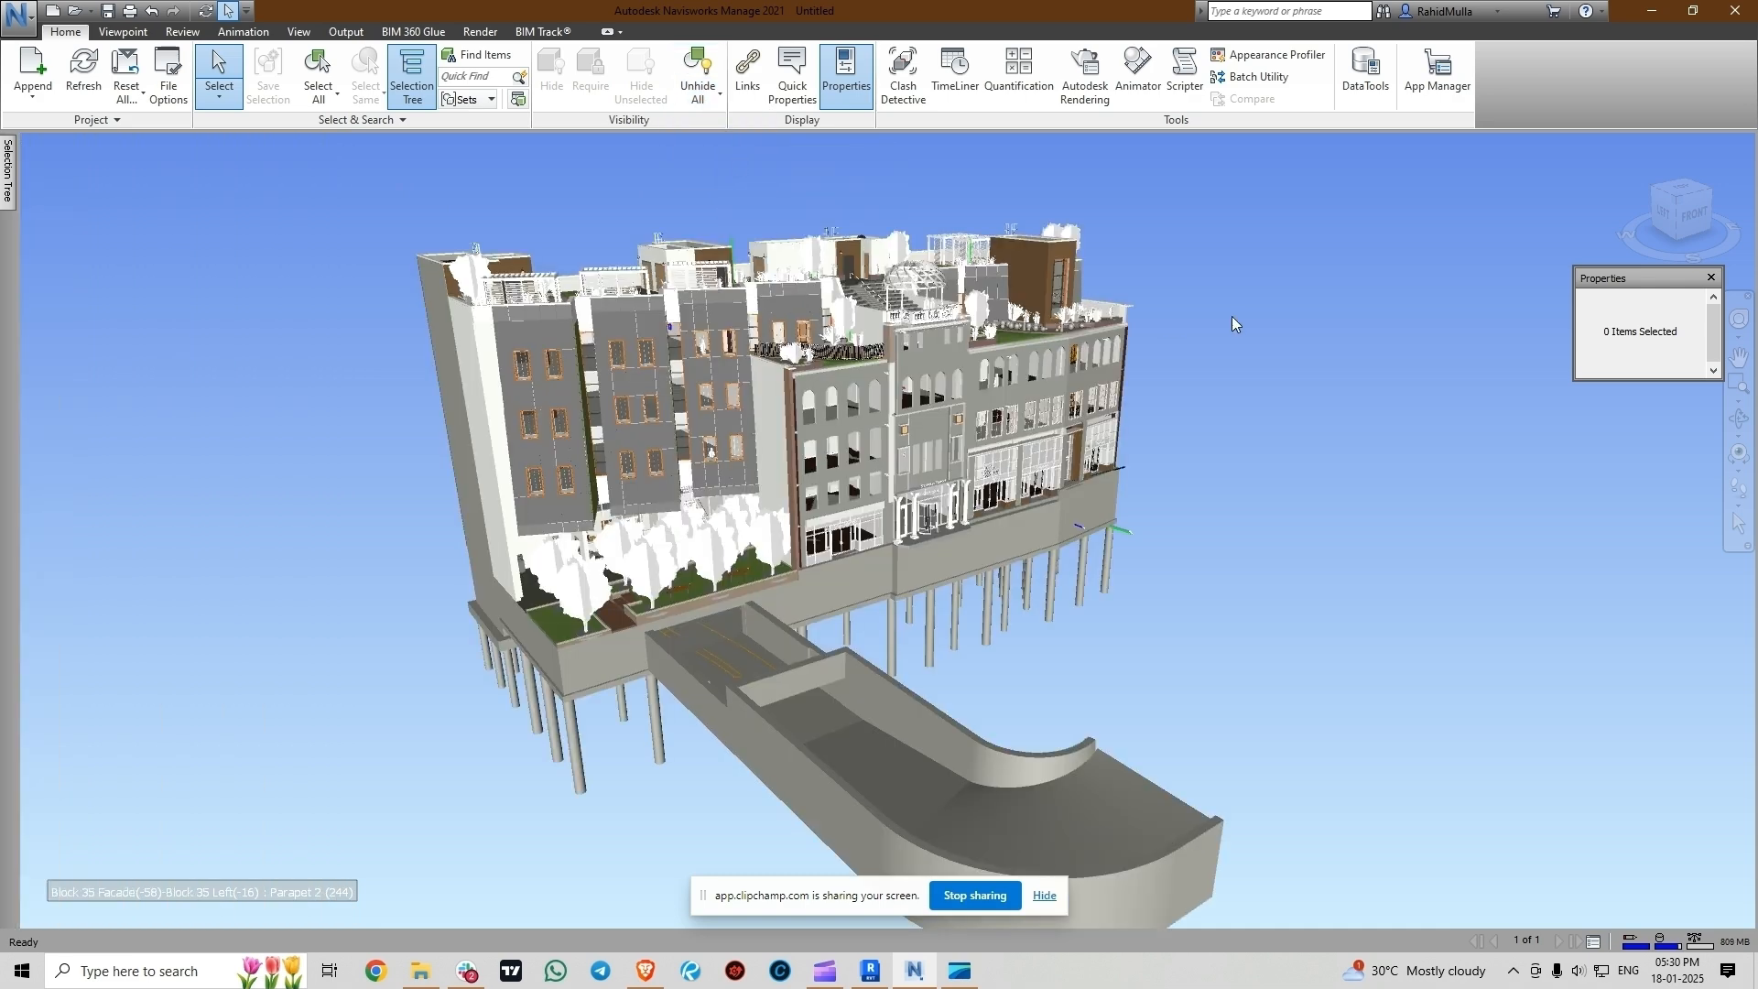
pyautogui.scroll(-2, 1232, 315)
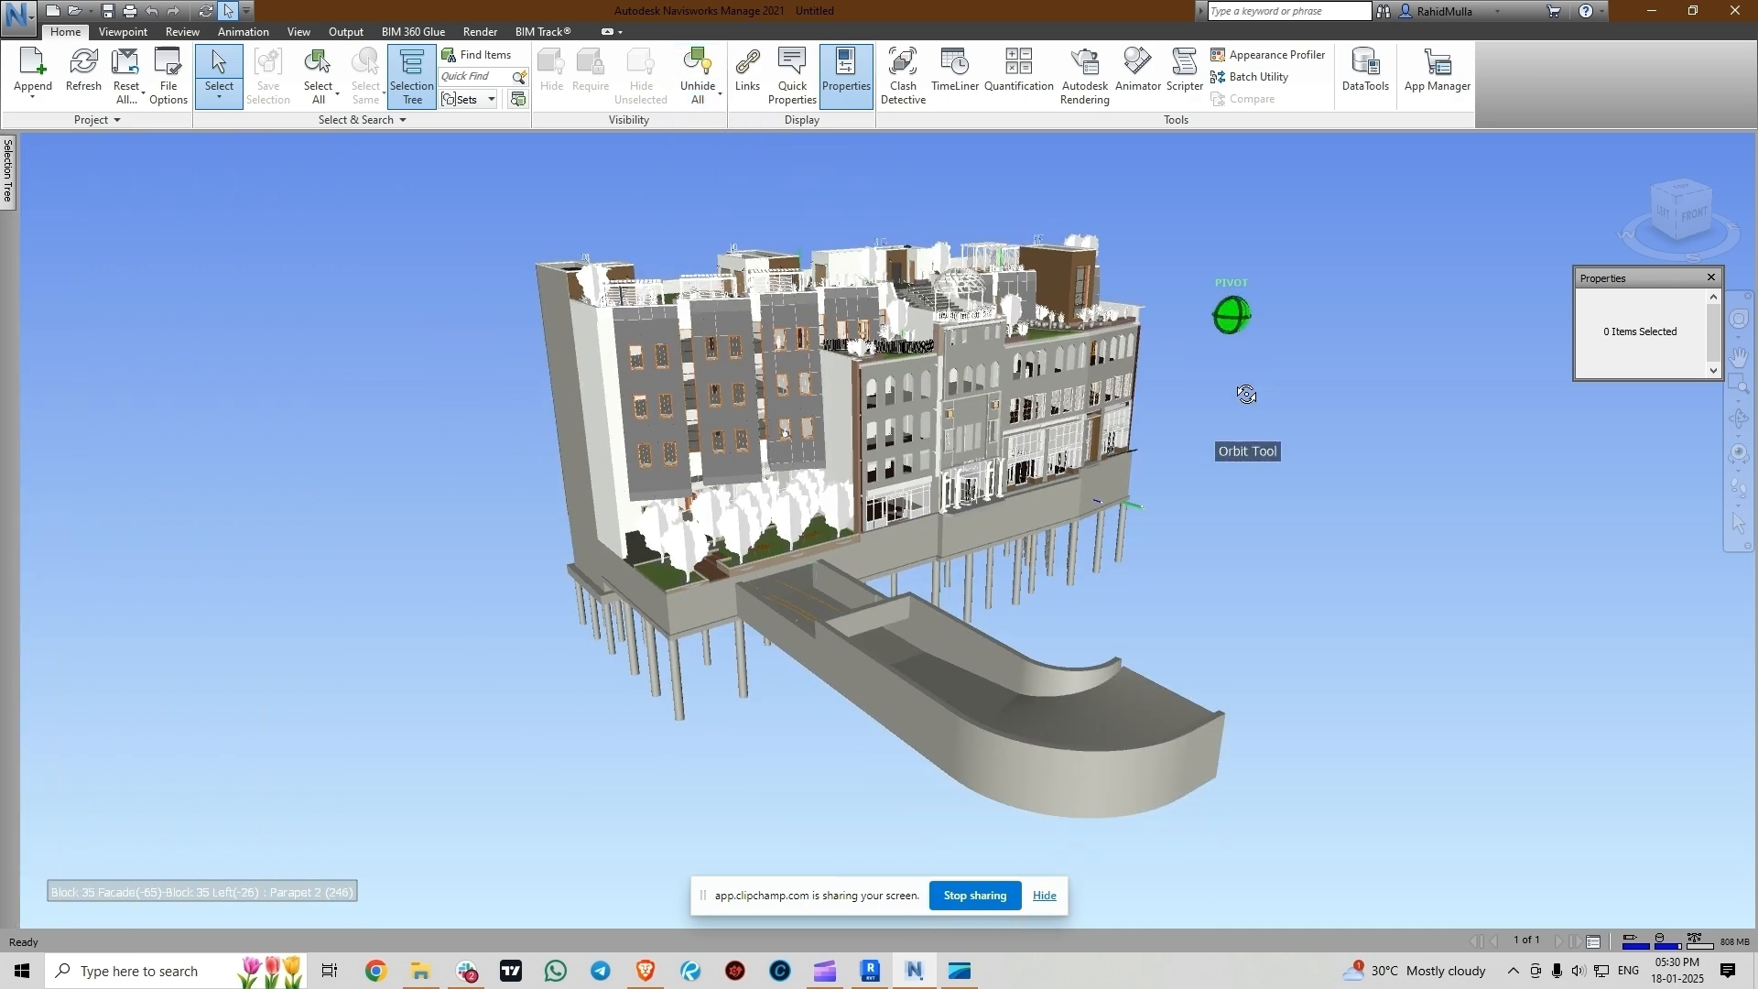
pyautogui.keyDown('shift'); pyautogui.moveTo(1248, 392); pyautogui.dragTo(487, 359, button='middle'); pyautogui.keyUp('shift')
# - Expand the structural file in the Selection Tree to examine its levels, and collapse it again
pyautogui.moveTo(8, 172)
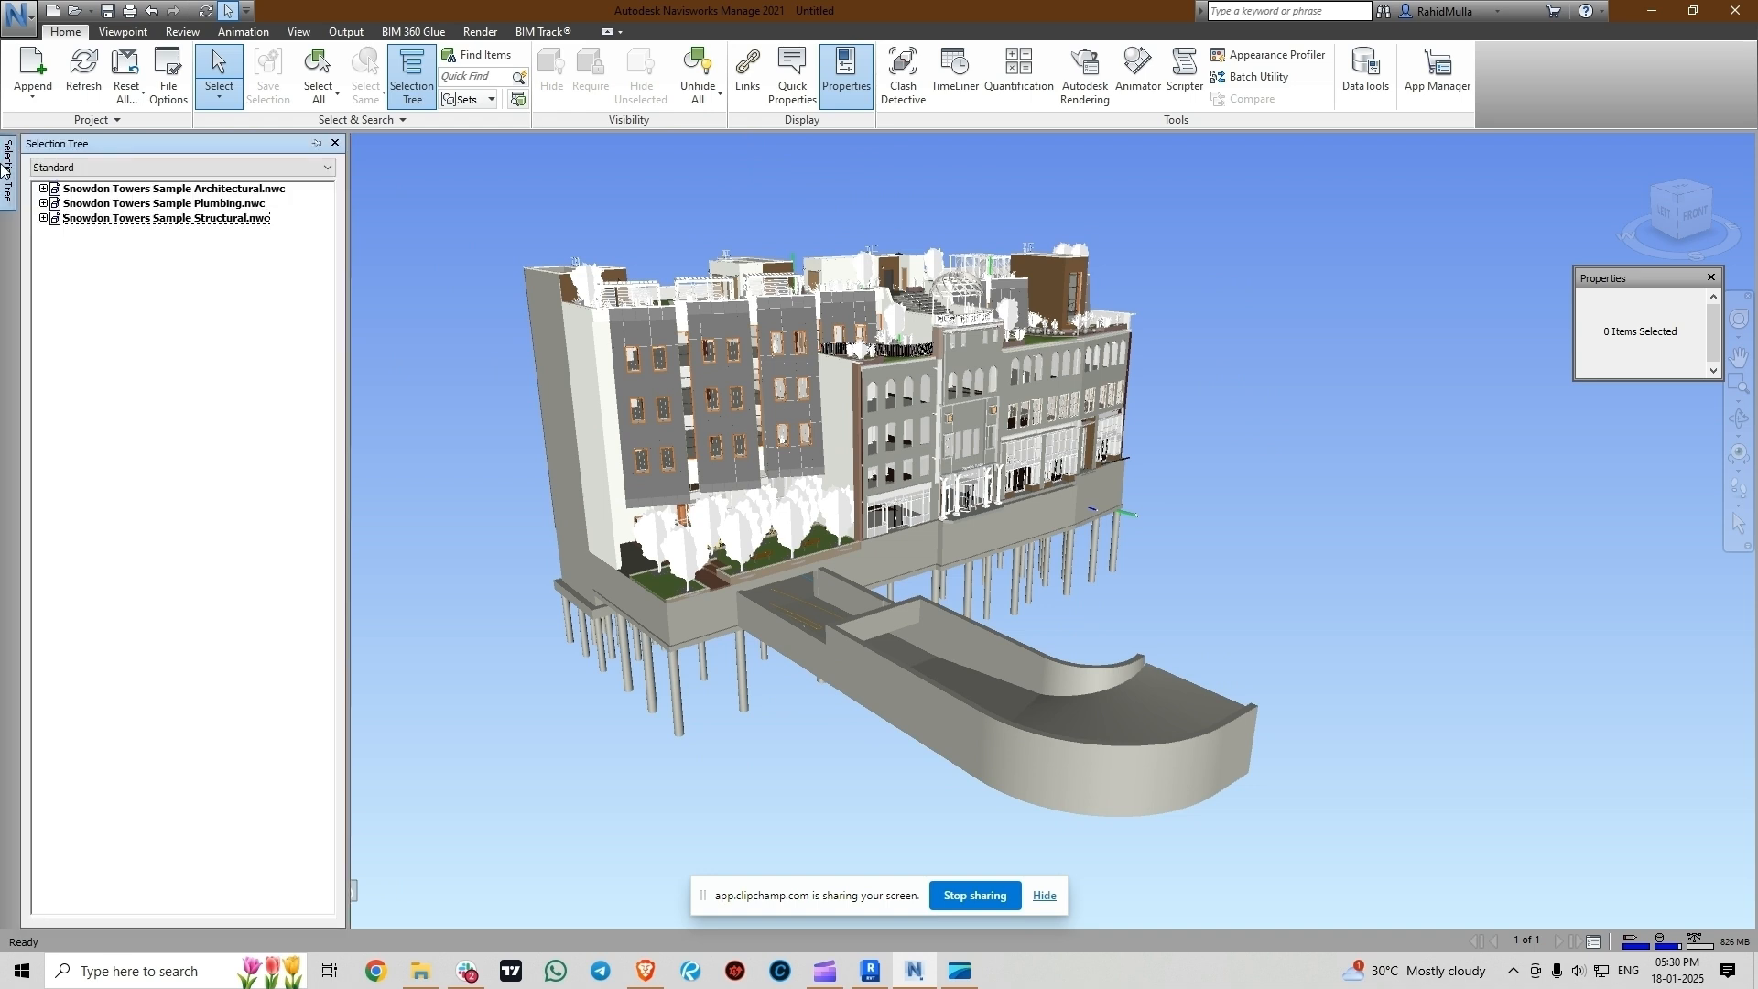
pyautogui.click(43, 218)
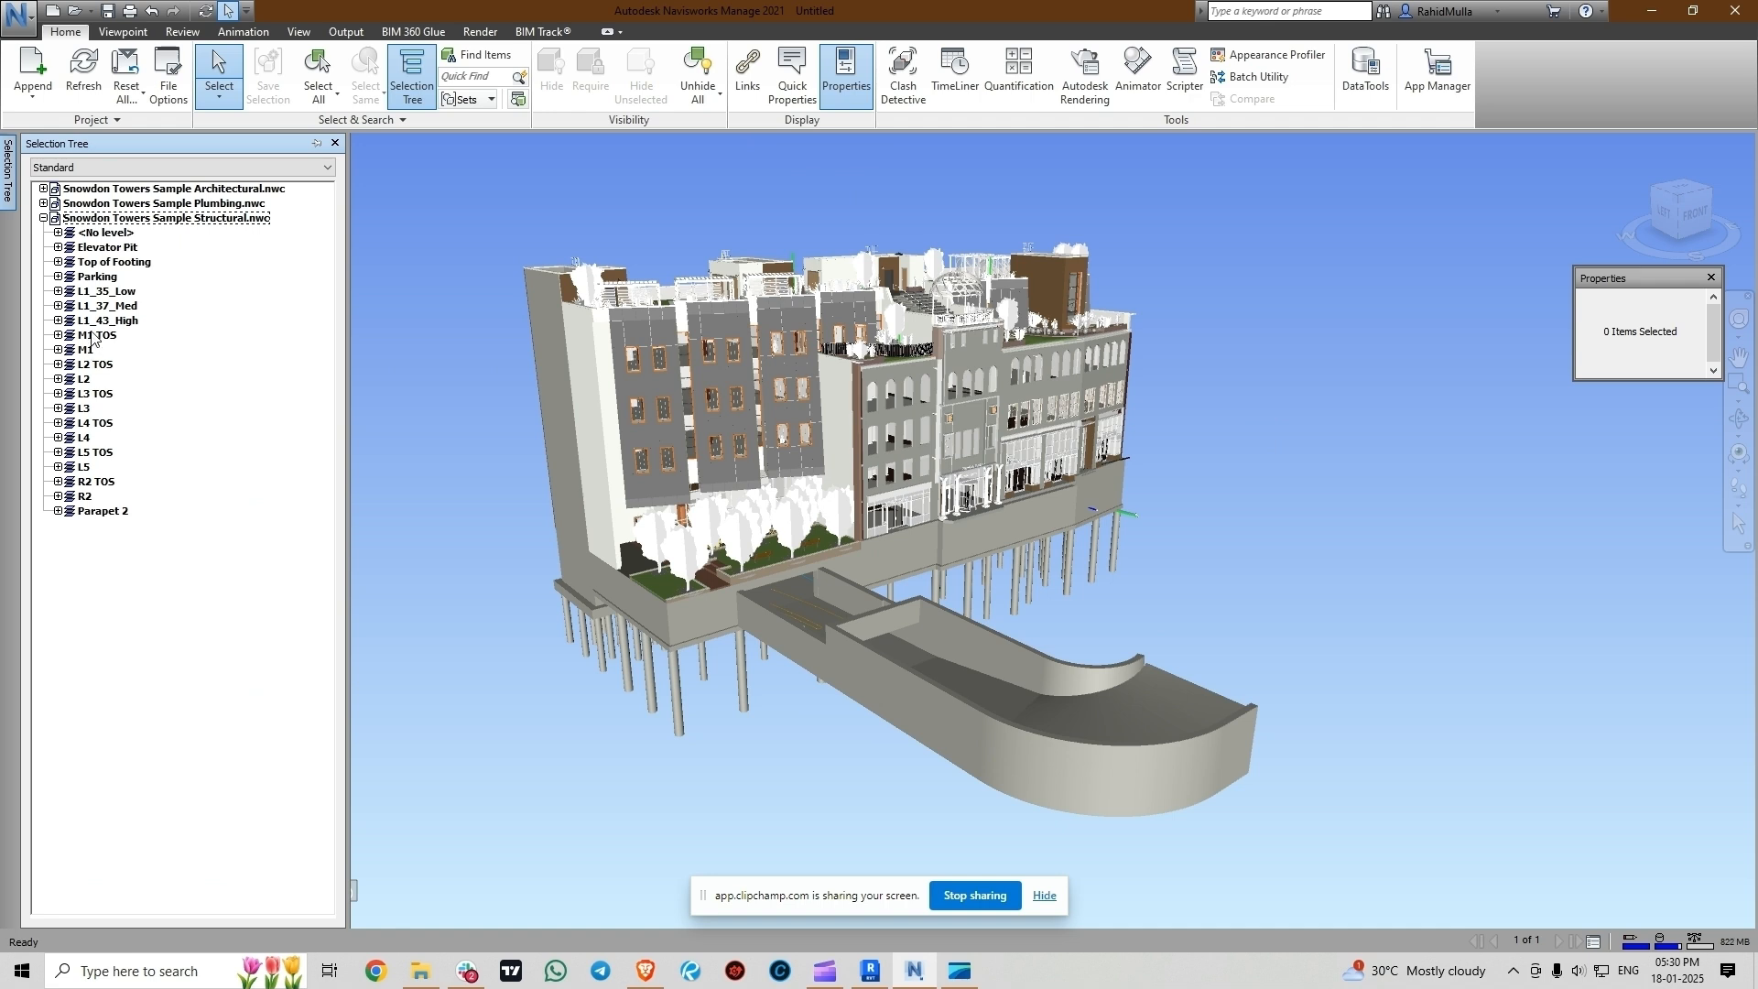
pyautogui.click(43, 219)
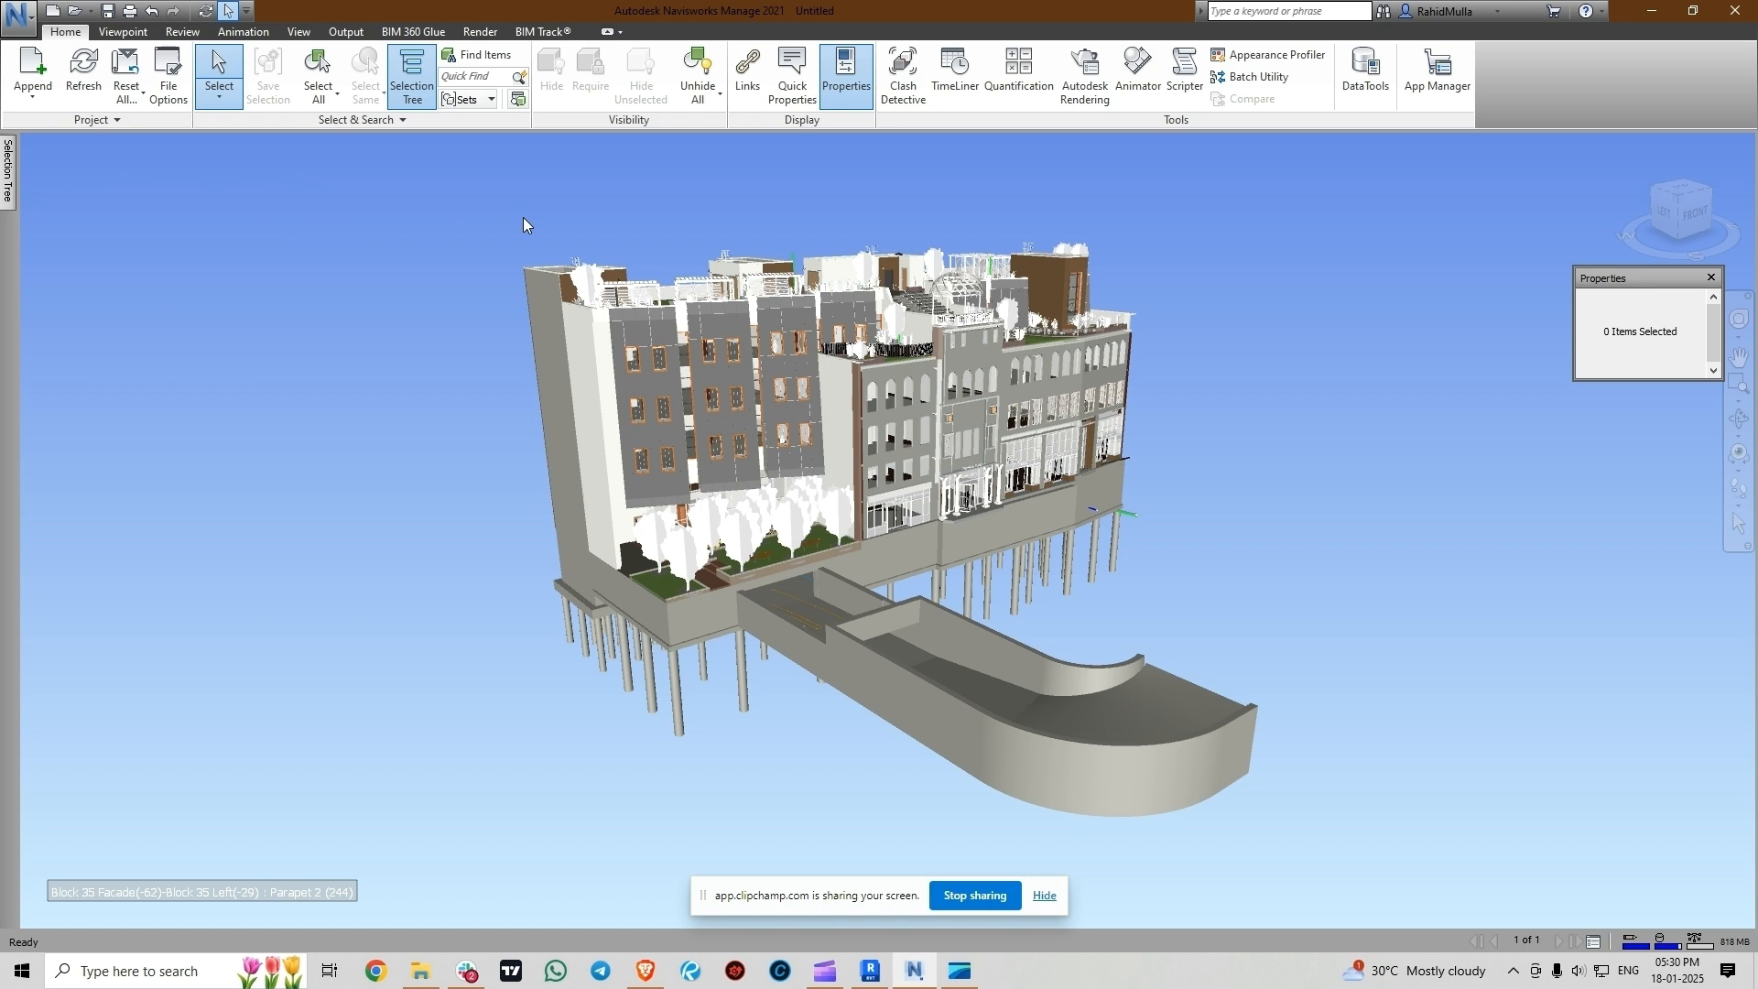
# - Open Find Items and set the search condition's category to Element
pyautogui.click(466, 58)
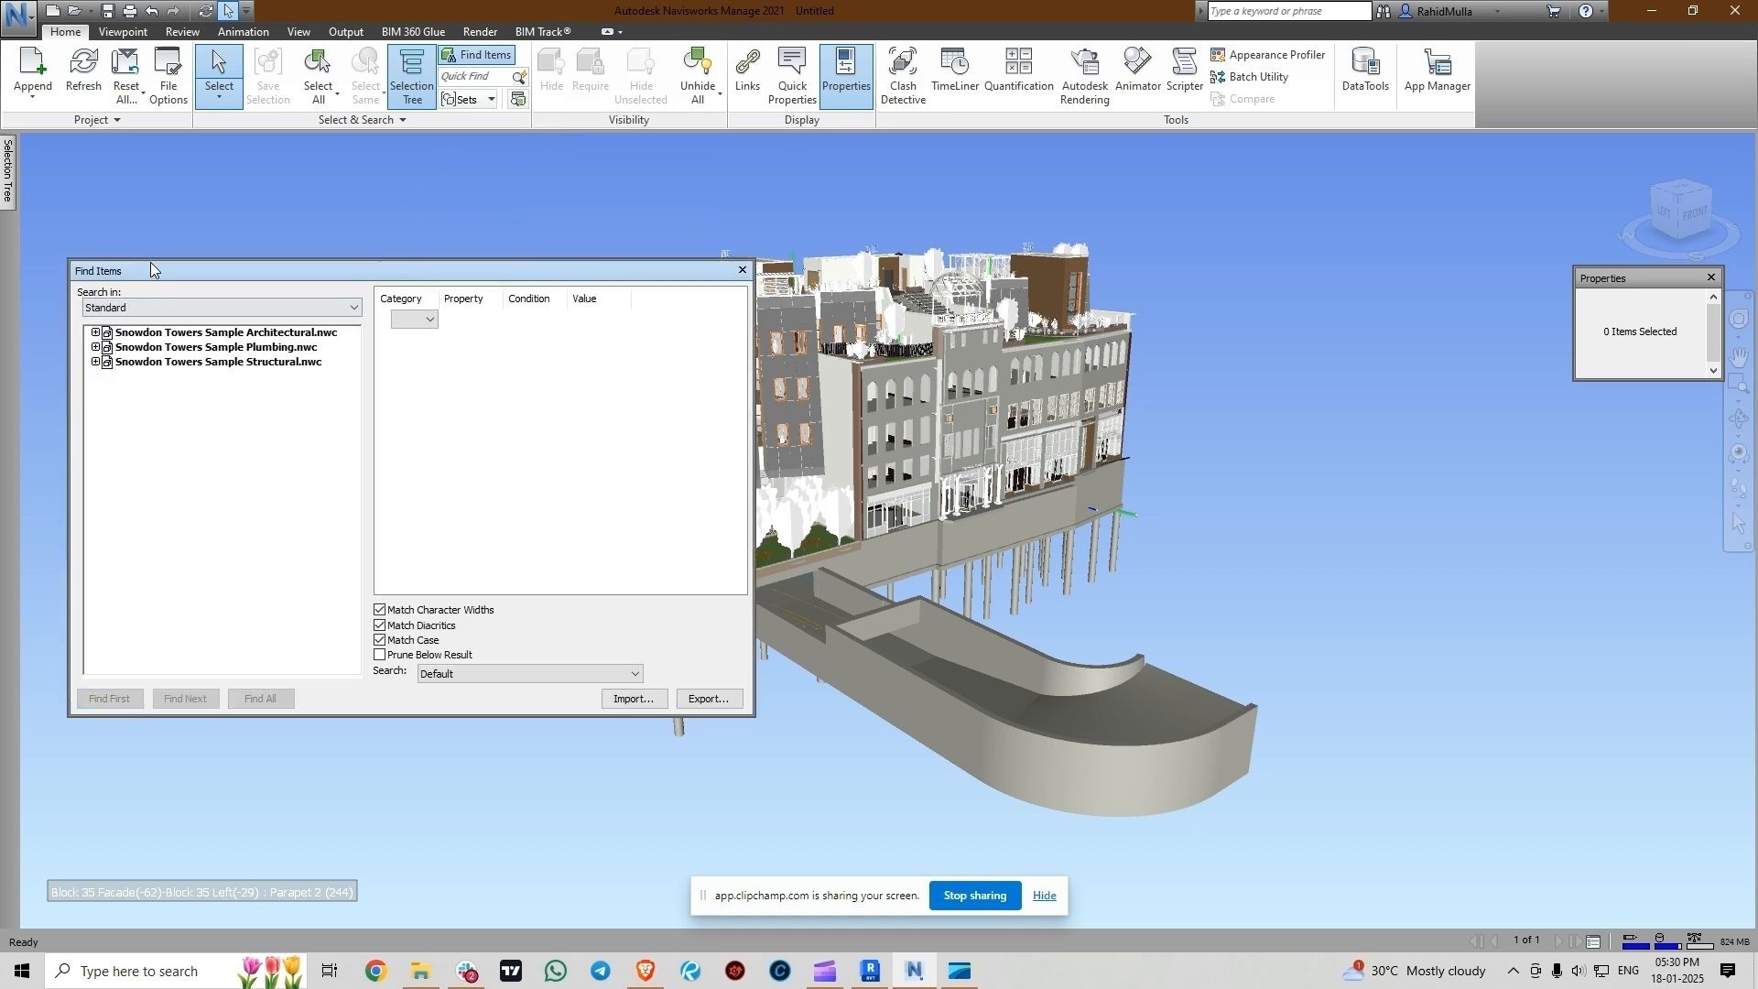
pyautogui.moveTo(156, 272); pyautogui.dragTo(159, 300)
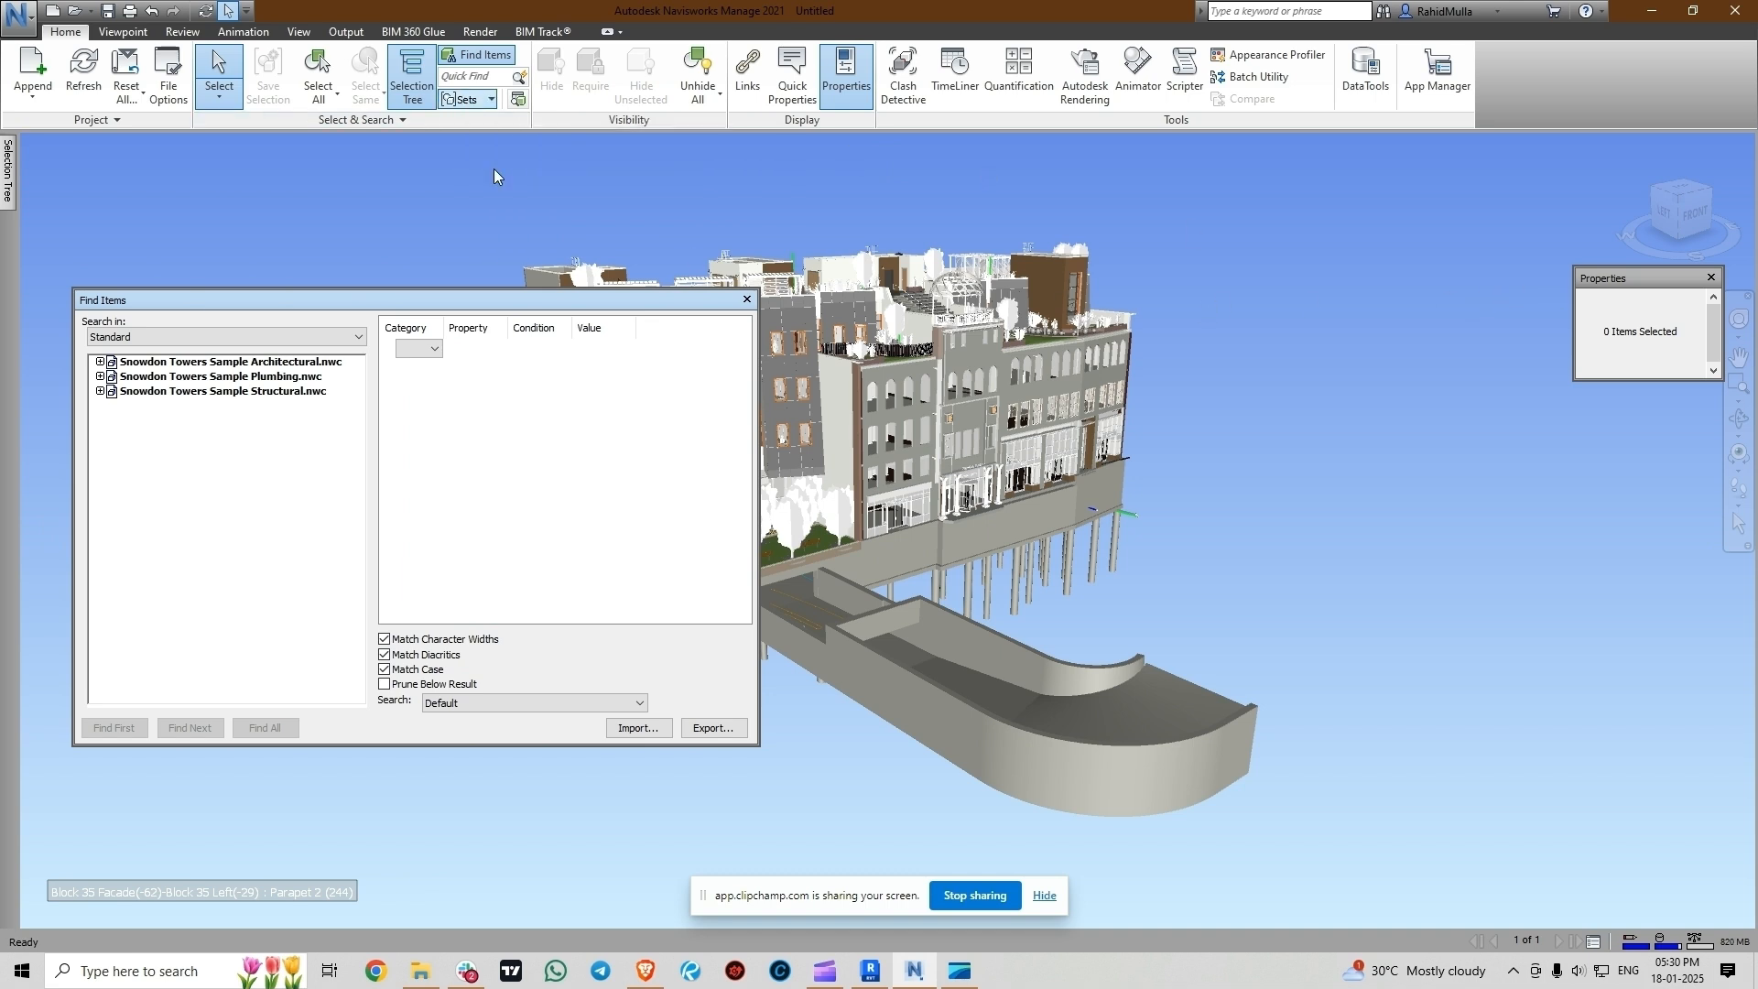
pyautogui.moveTo(520, 303); pyautogui.dragTo(476, 287)
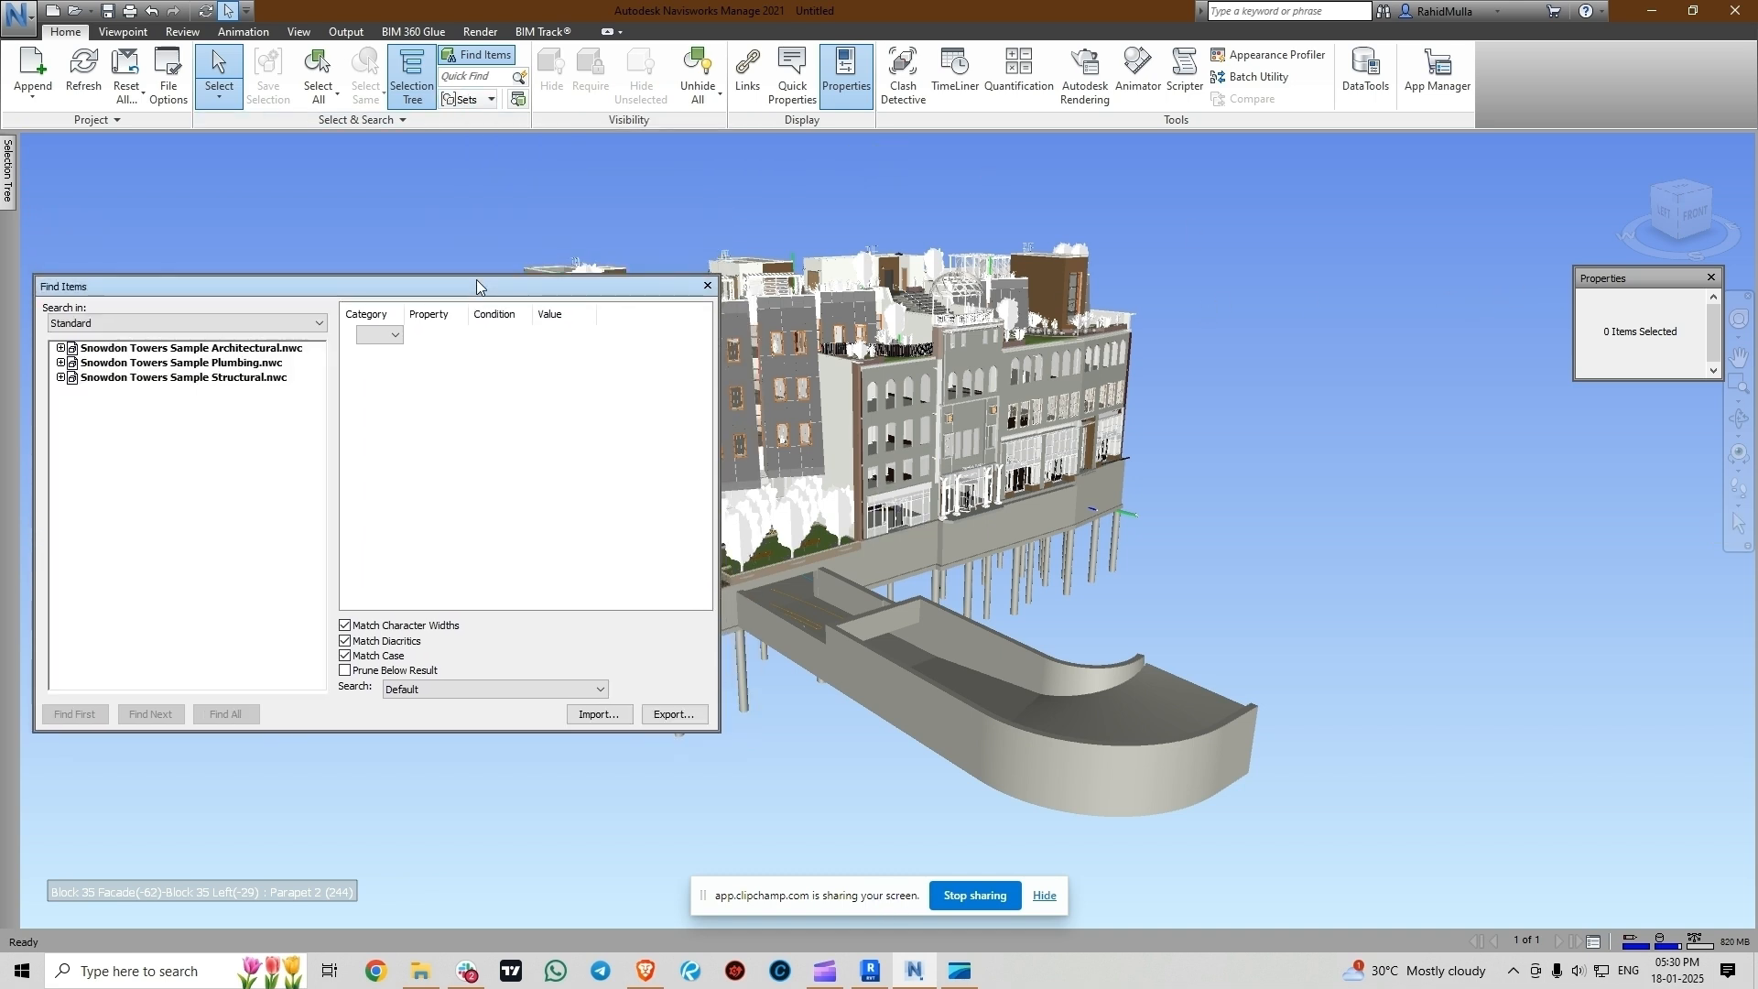
pyautogui.click(395, 340)
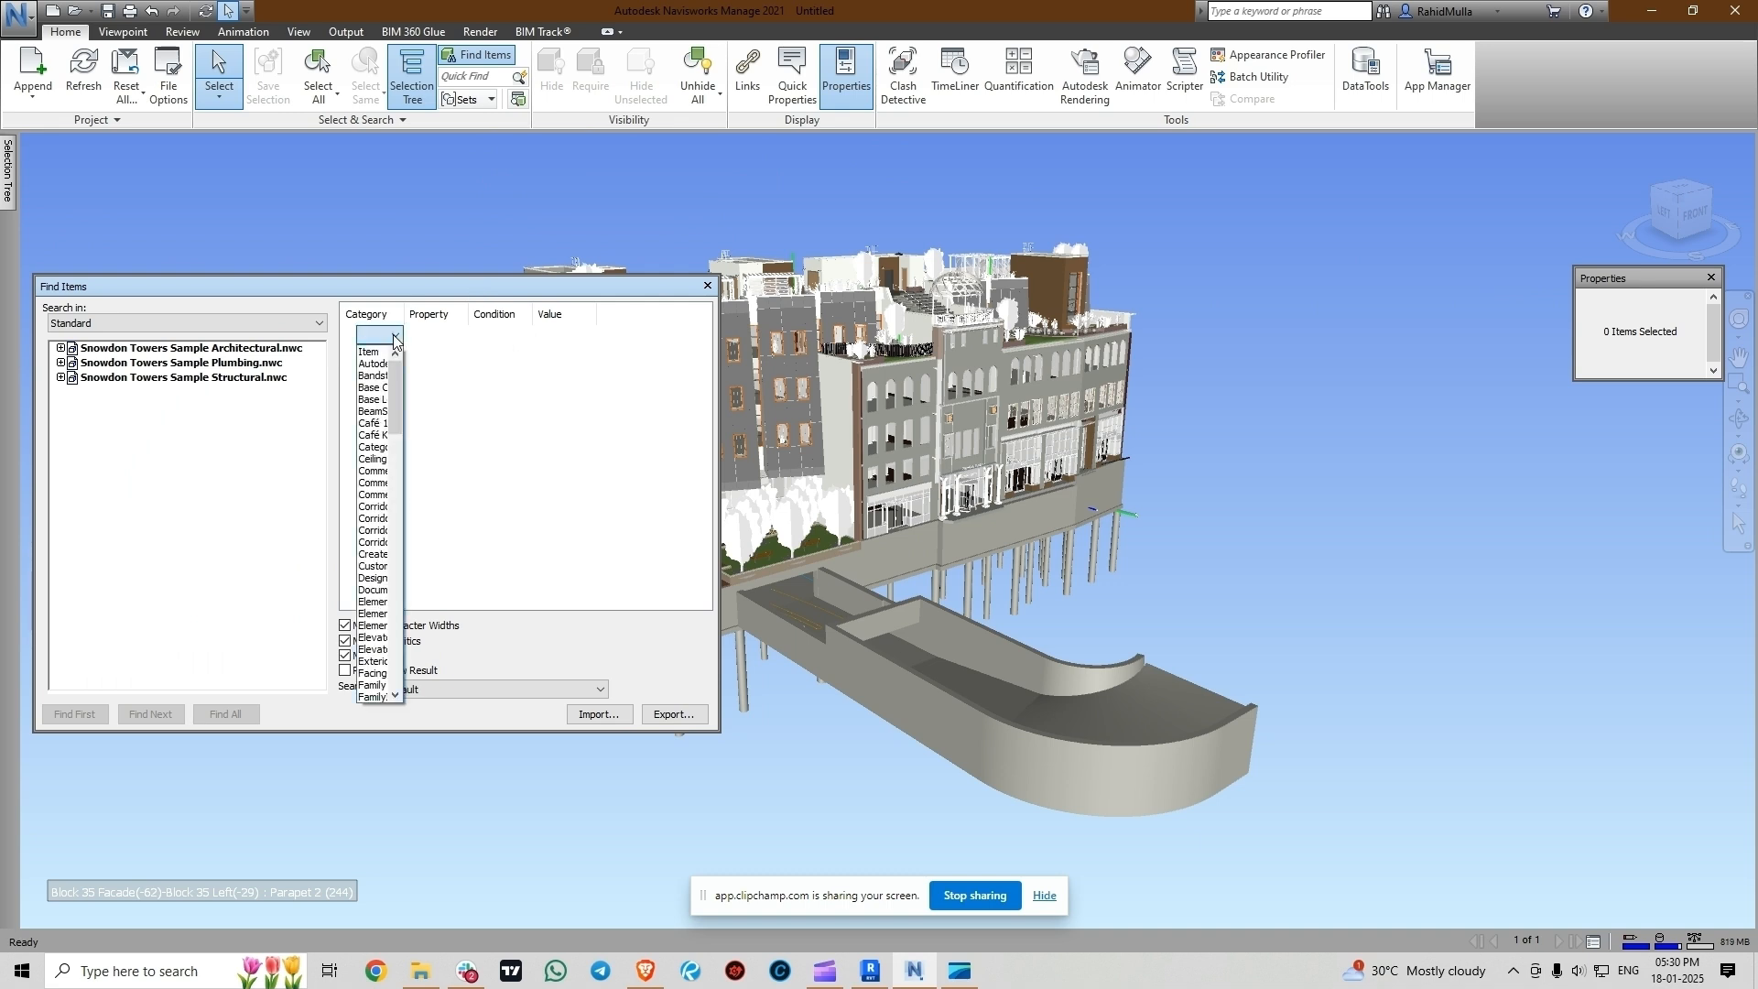
pyautogui.moveTo(398, 412); pyautogui.dragTo(398, 455)
pyautogui.click(378, 412)
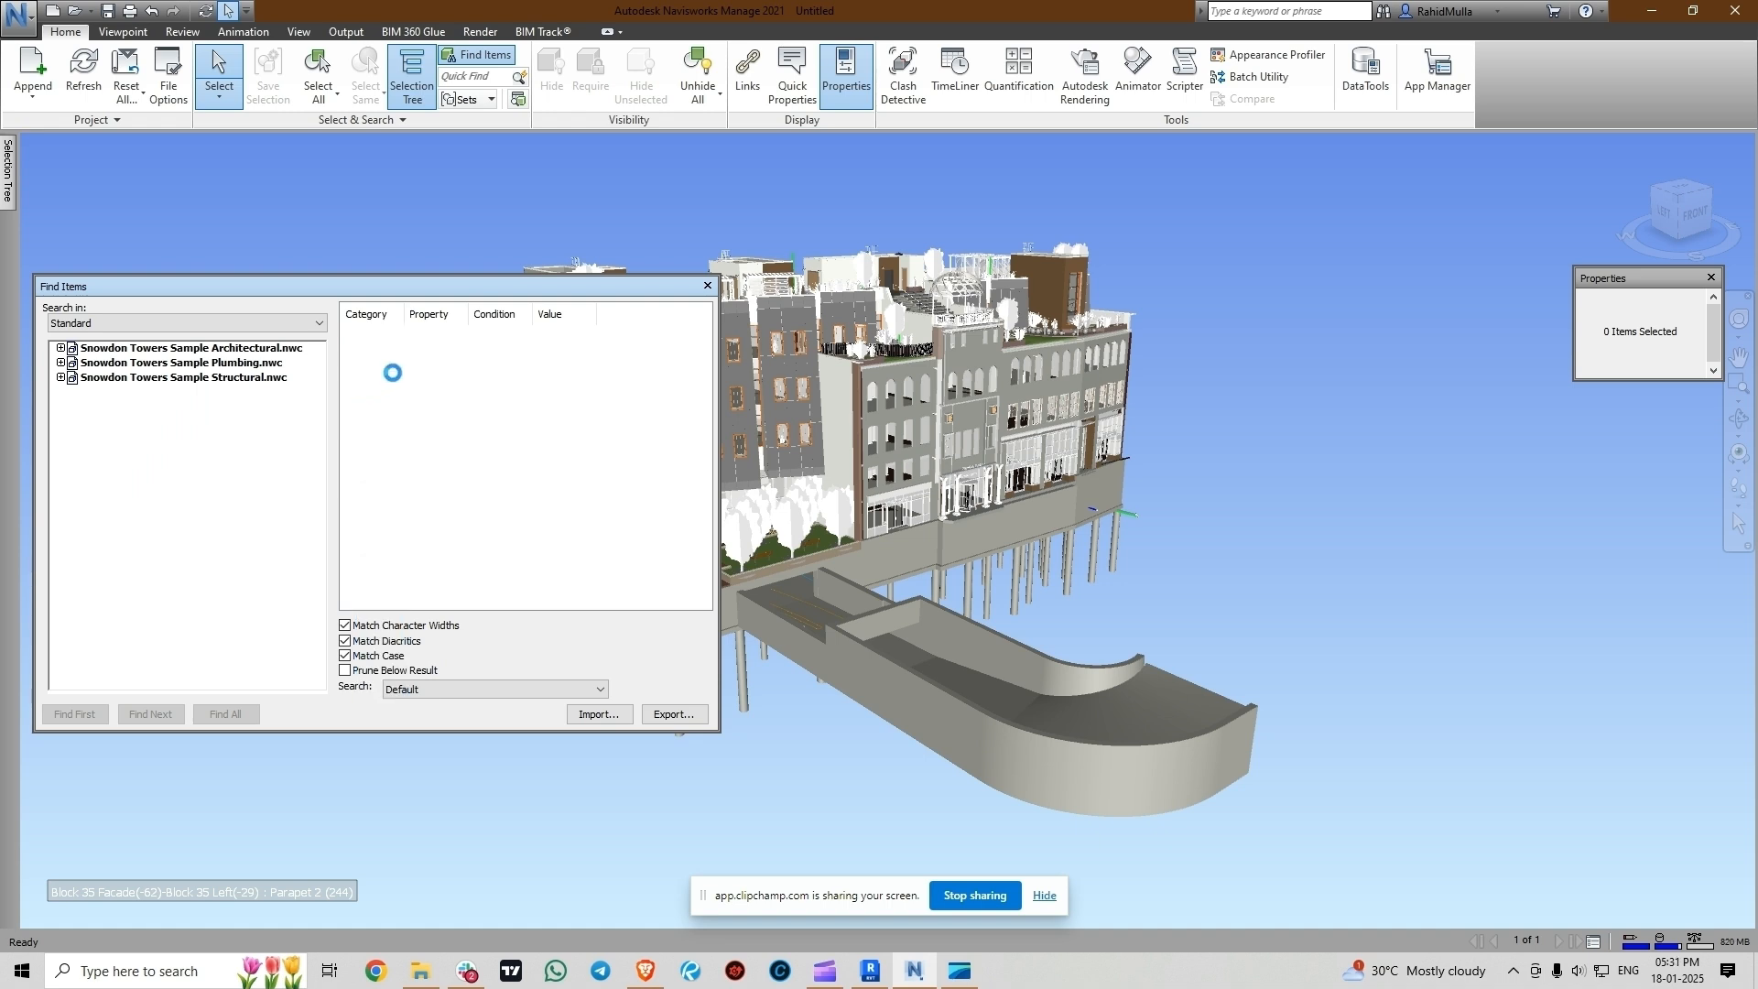
# - Complete the Element search condition with the property Workset, the condition = and the value Doors
pyautogui.click(444, 336)
pyautogui.moveTo(460, 373); pyautogui.dragTo(446, 682)
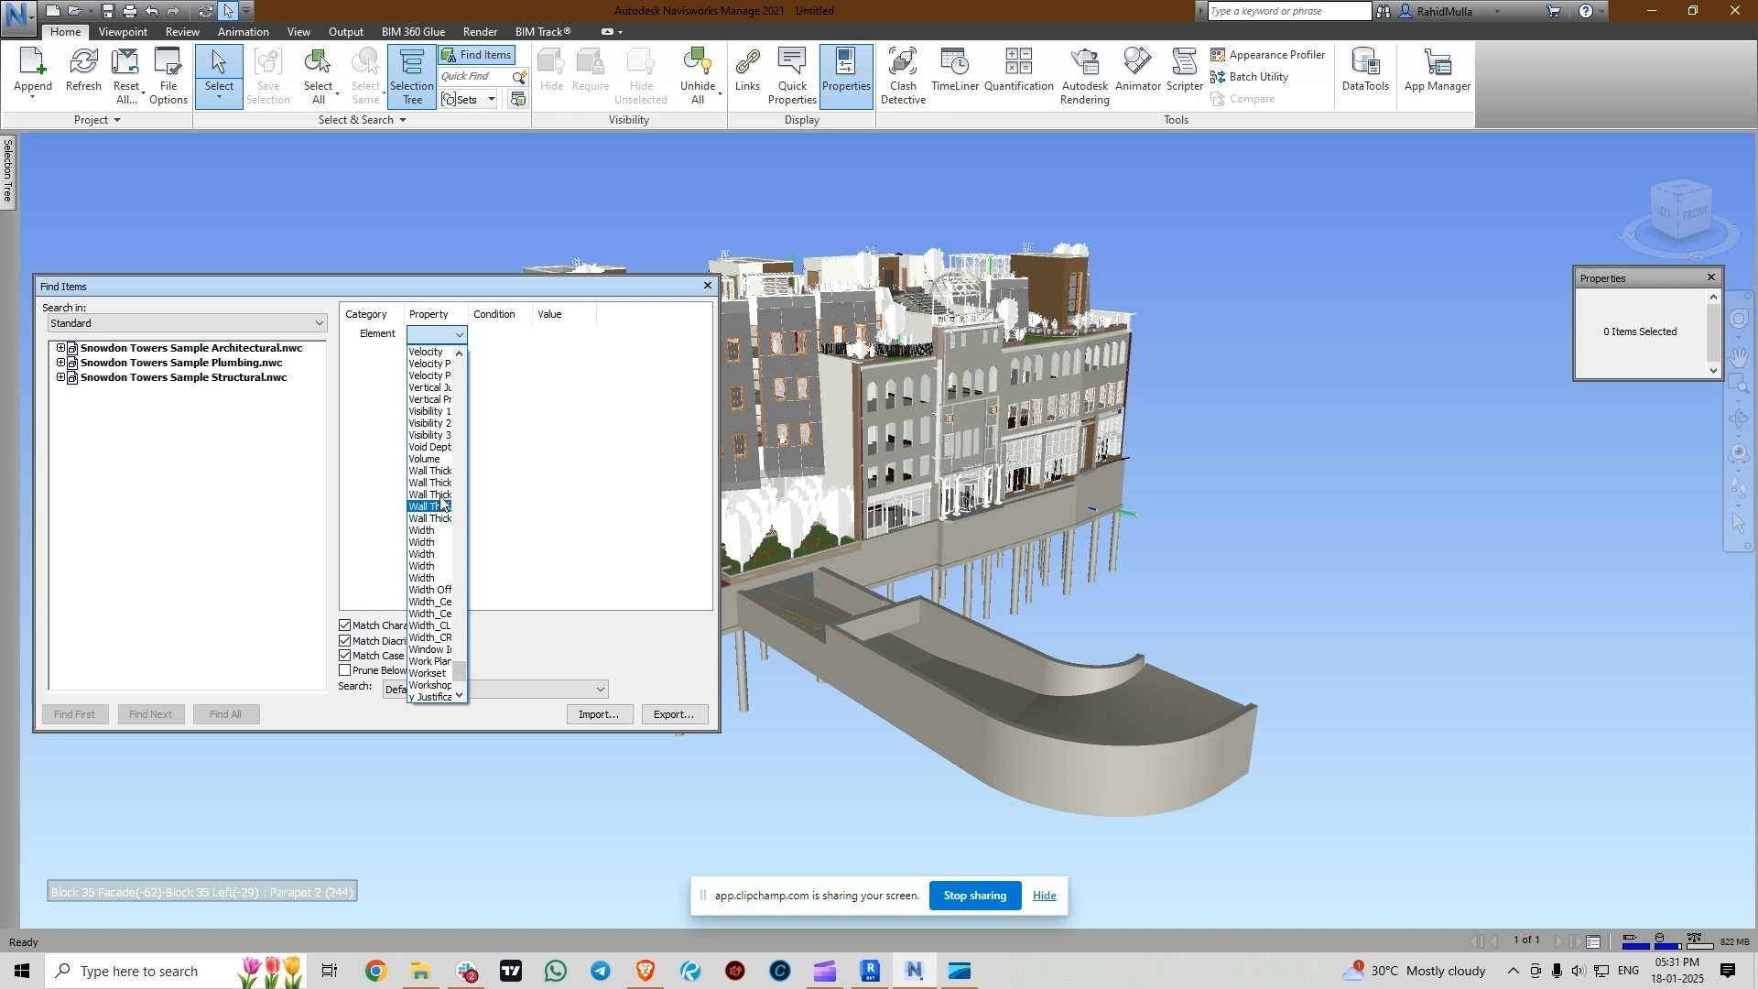
pyautogui.scroll(-2, 441, 522)
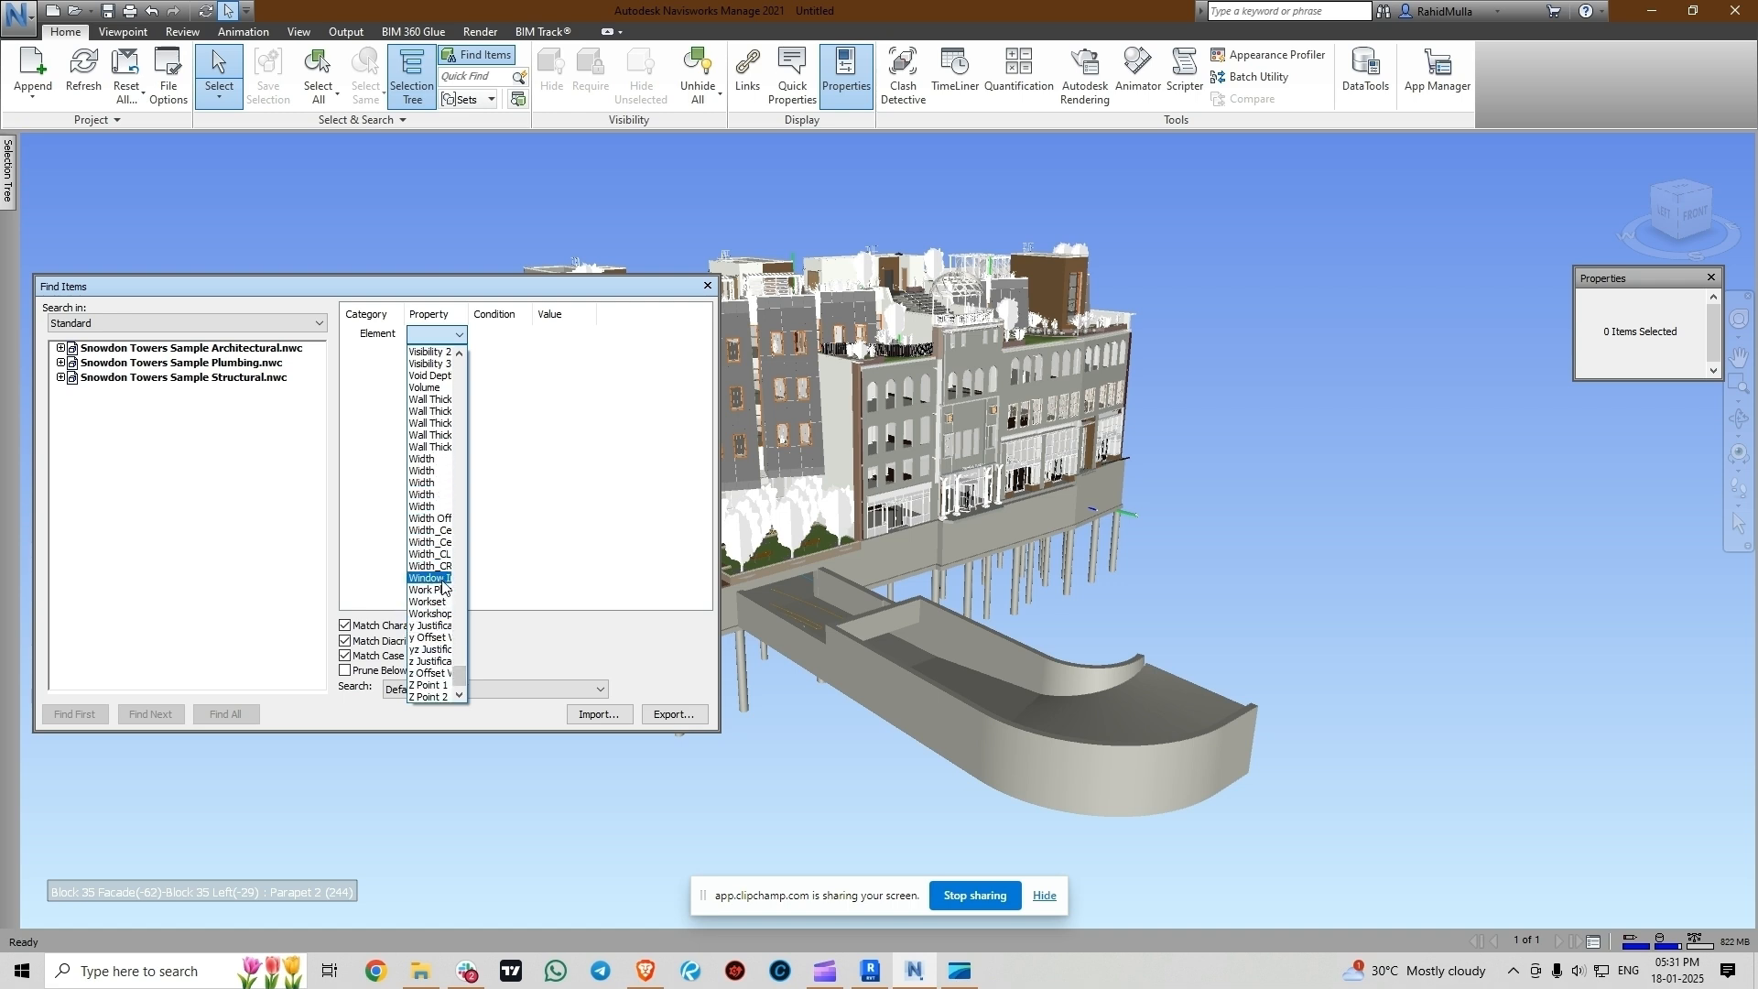
pyautogui.click(430, 602)
pyautogui.click(526, 335)
pyautogui.click(528, 354)
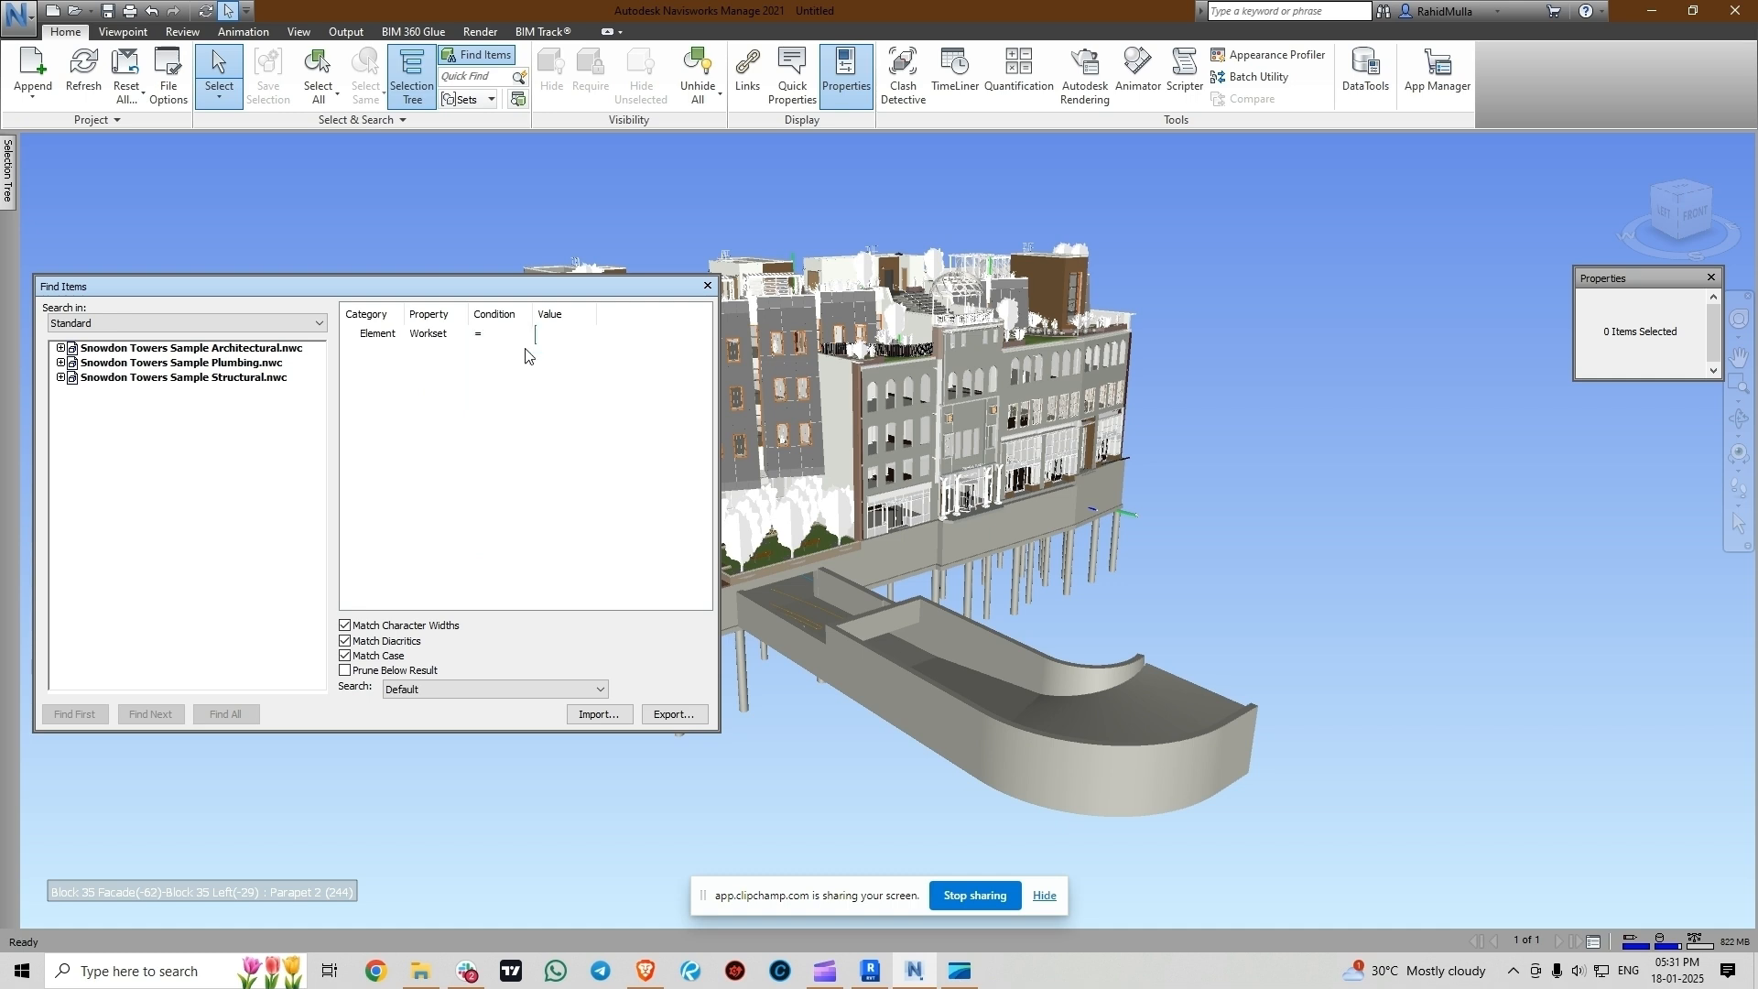
pyautogui.click(587, 334)
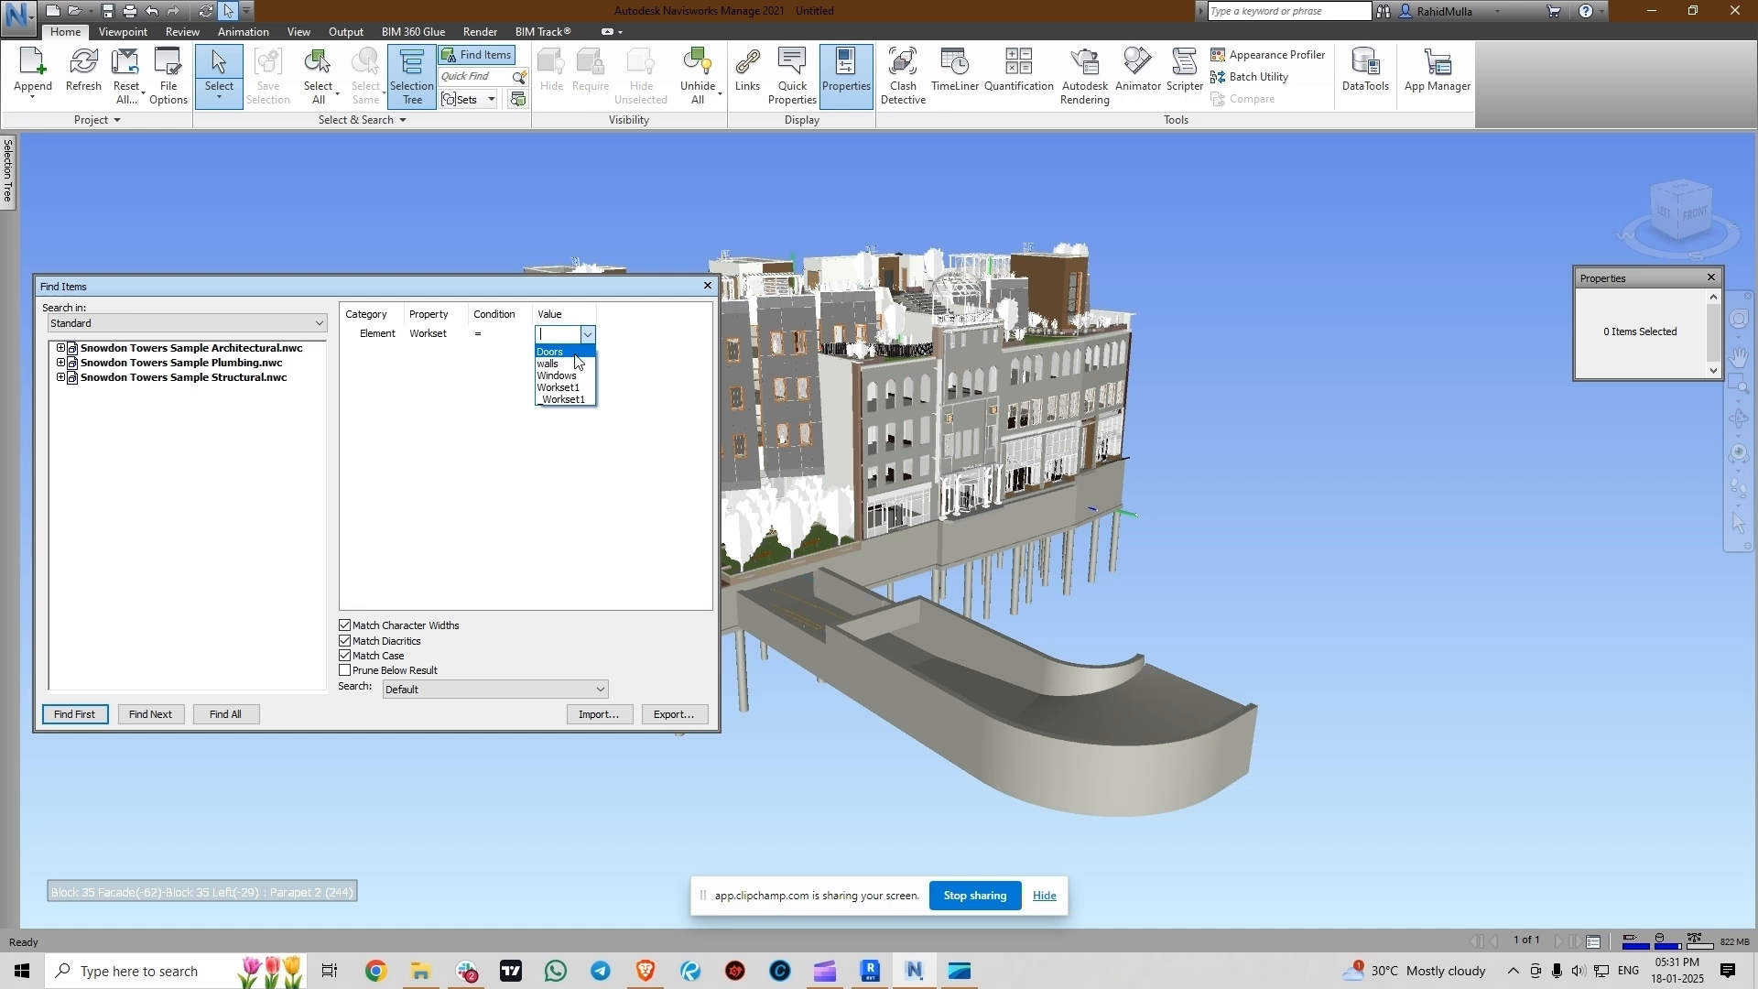
pyautogui.click(578, 360)
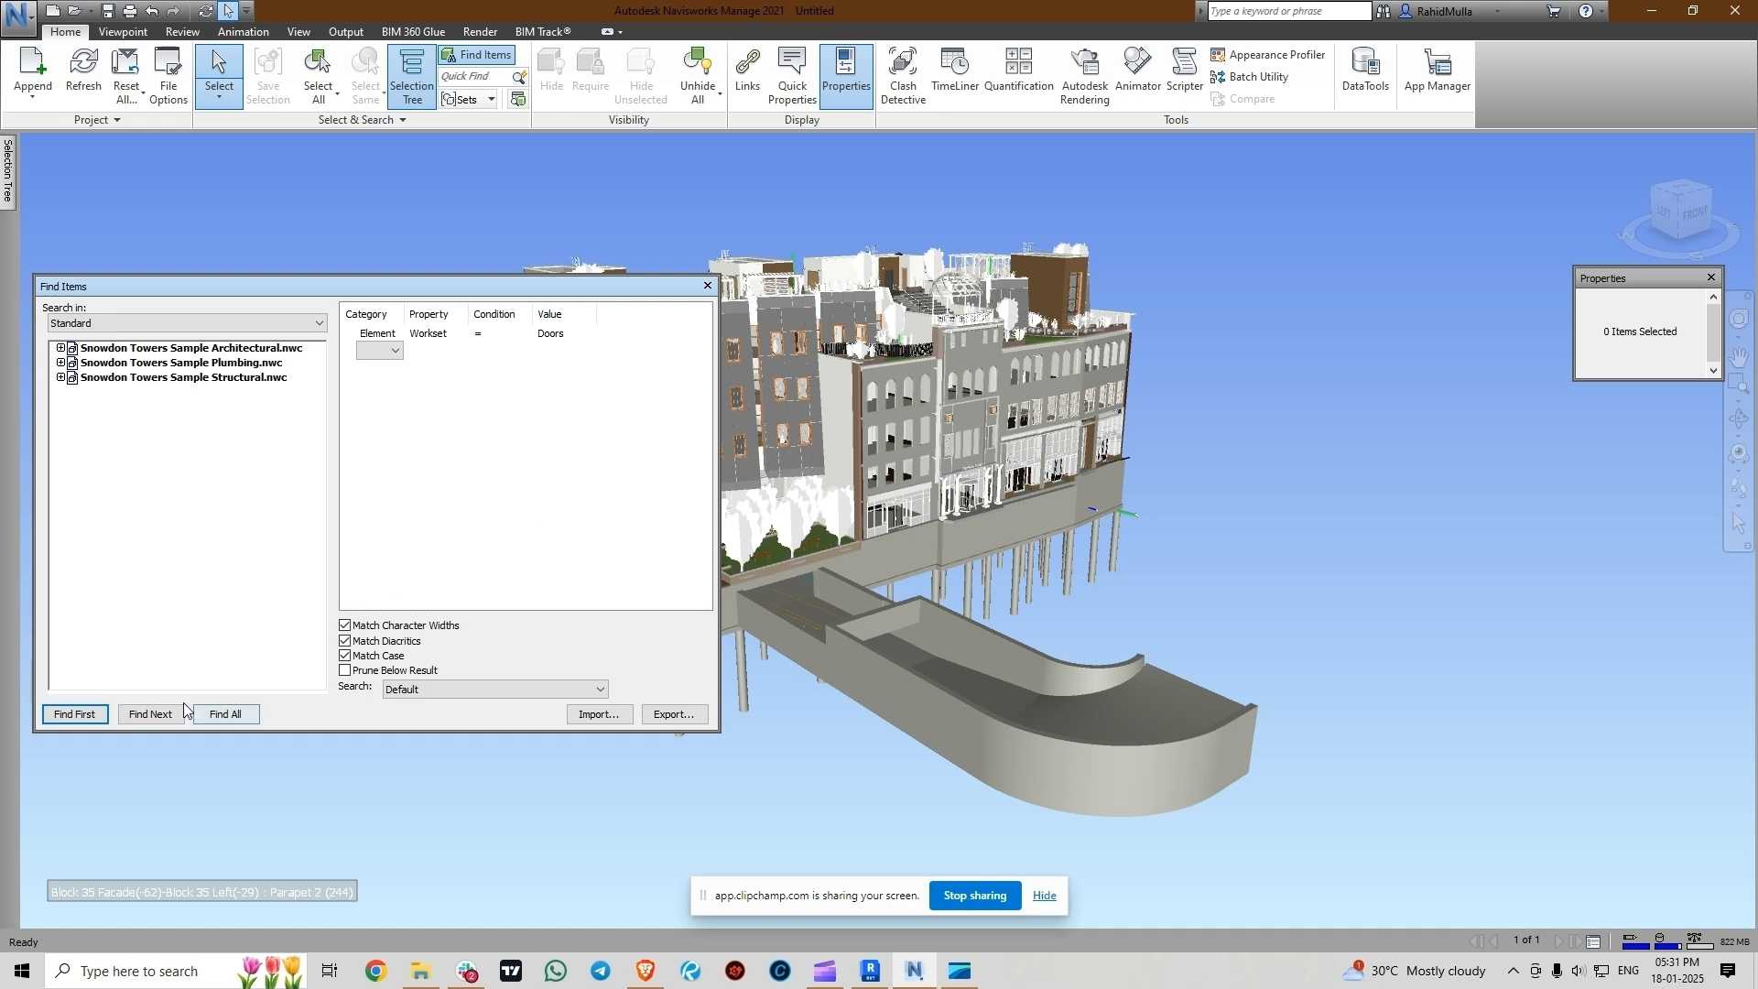
# - Find all items matching the Doors workset condition and hide everything unselected
pyautogui.click(227, 716)
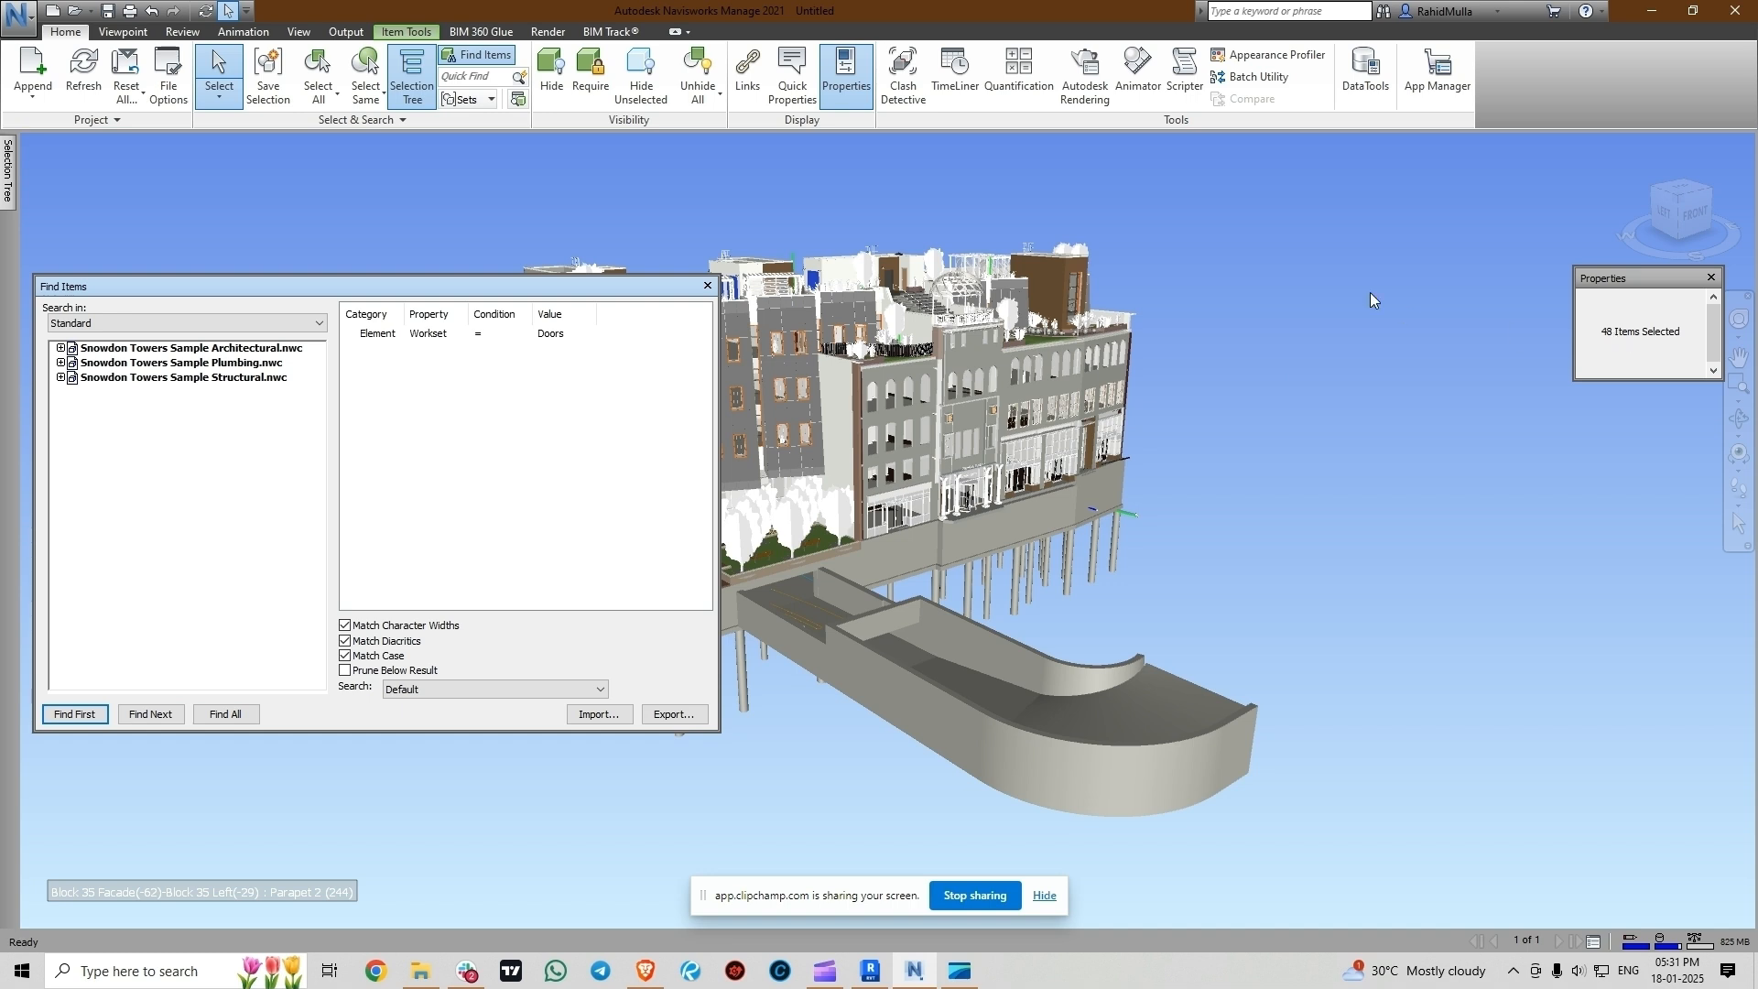
pyautogui.click(657, 103)
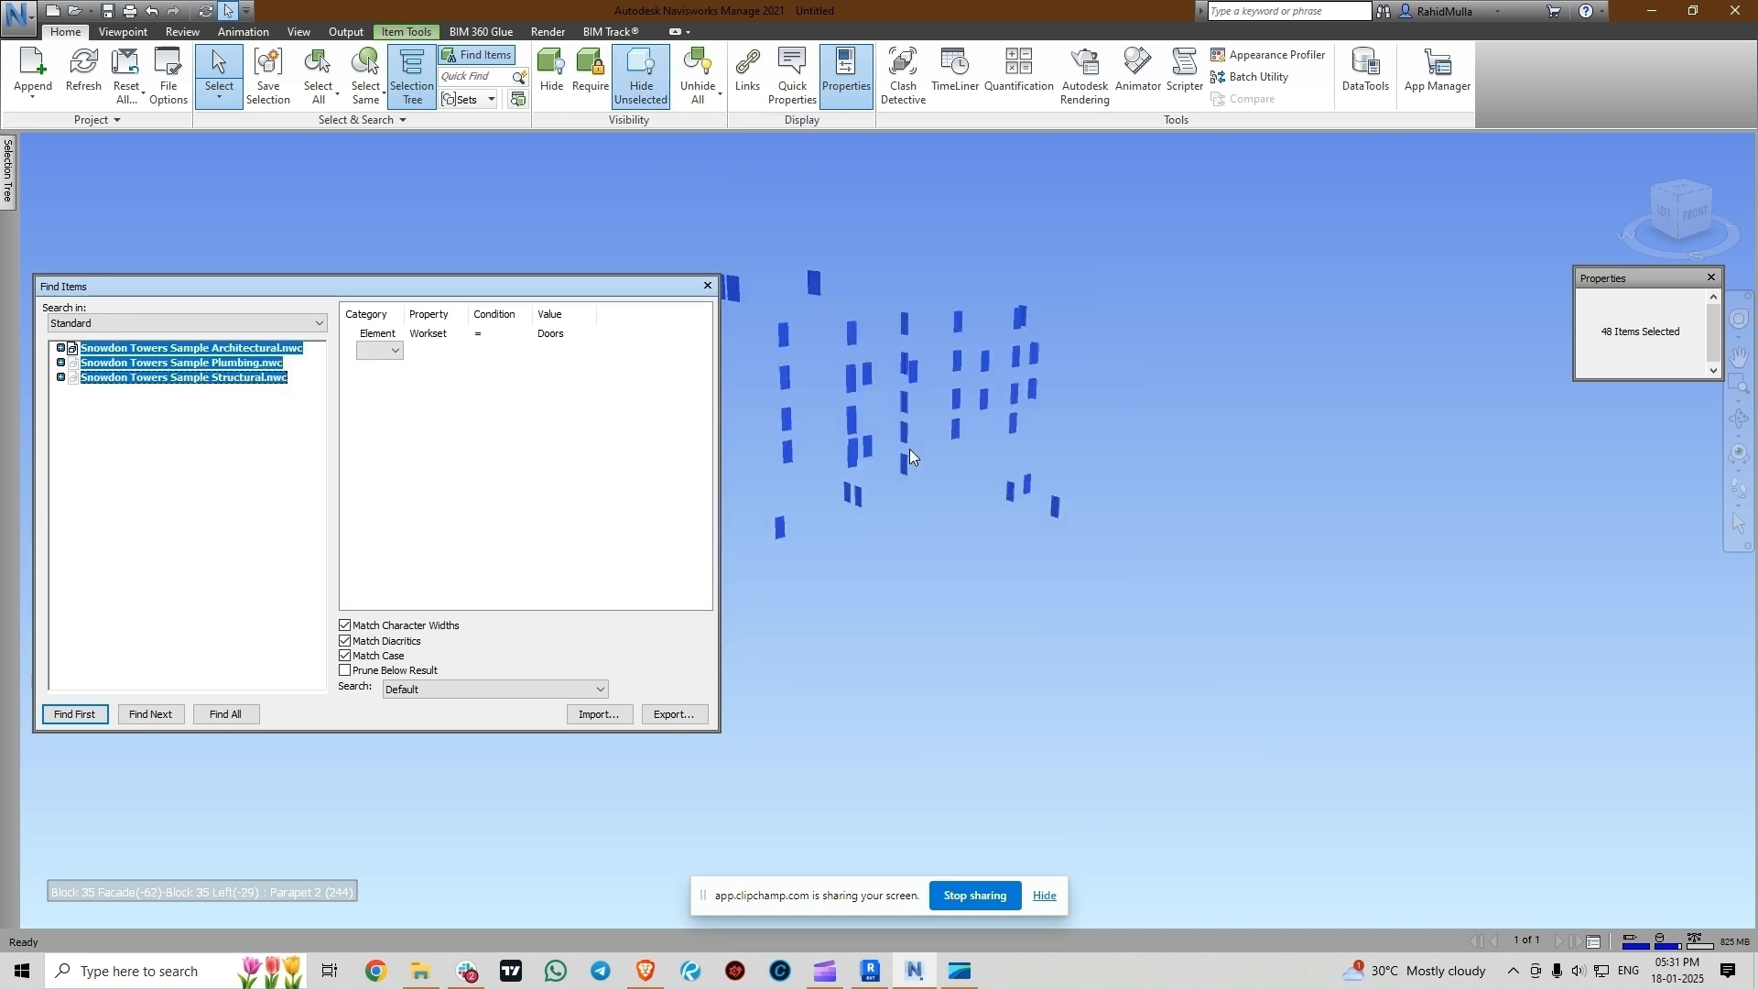
pyautogui.moveTo(648, 287); pyautogui.dragTo(697, 285)
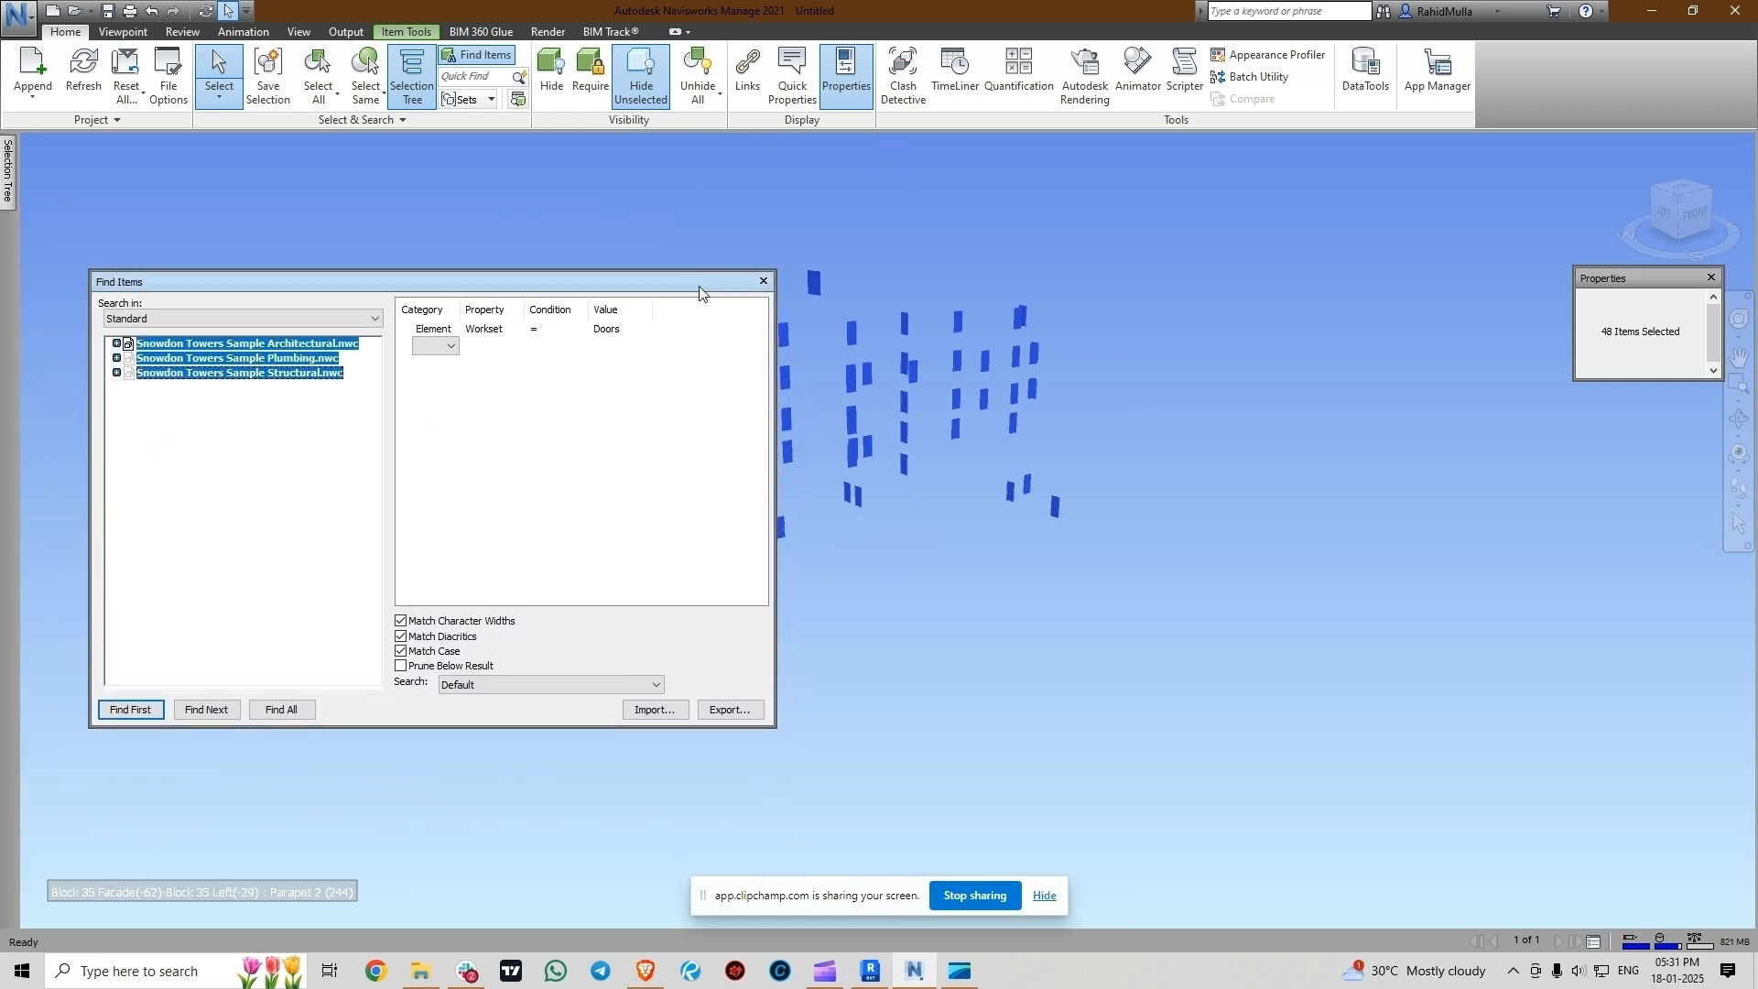
pyautogui.moveTo(699, 286); pyautogui.dragTo(695, 277)
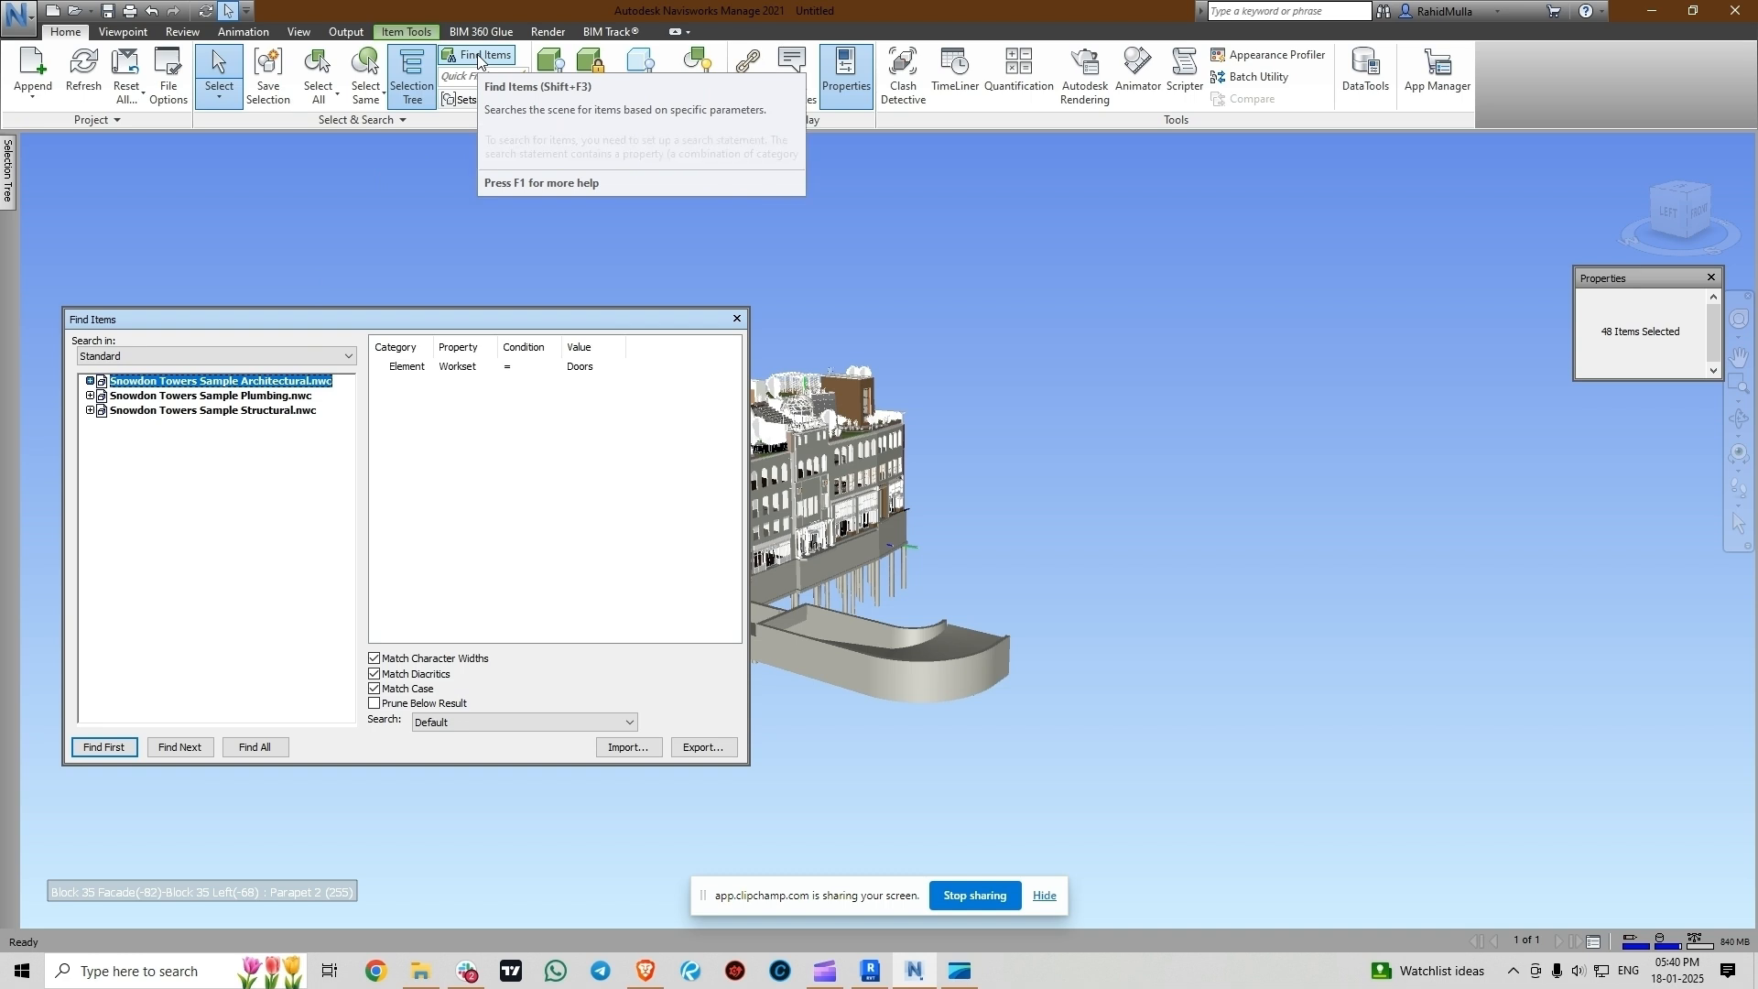
# - Open the Sets manager and delete all existing conditions in Find Items
pyautogui.click(467, 103)
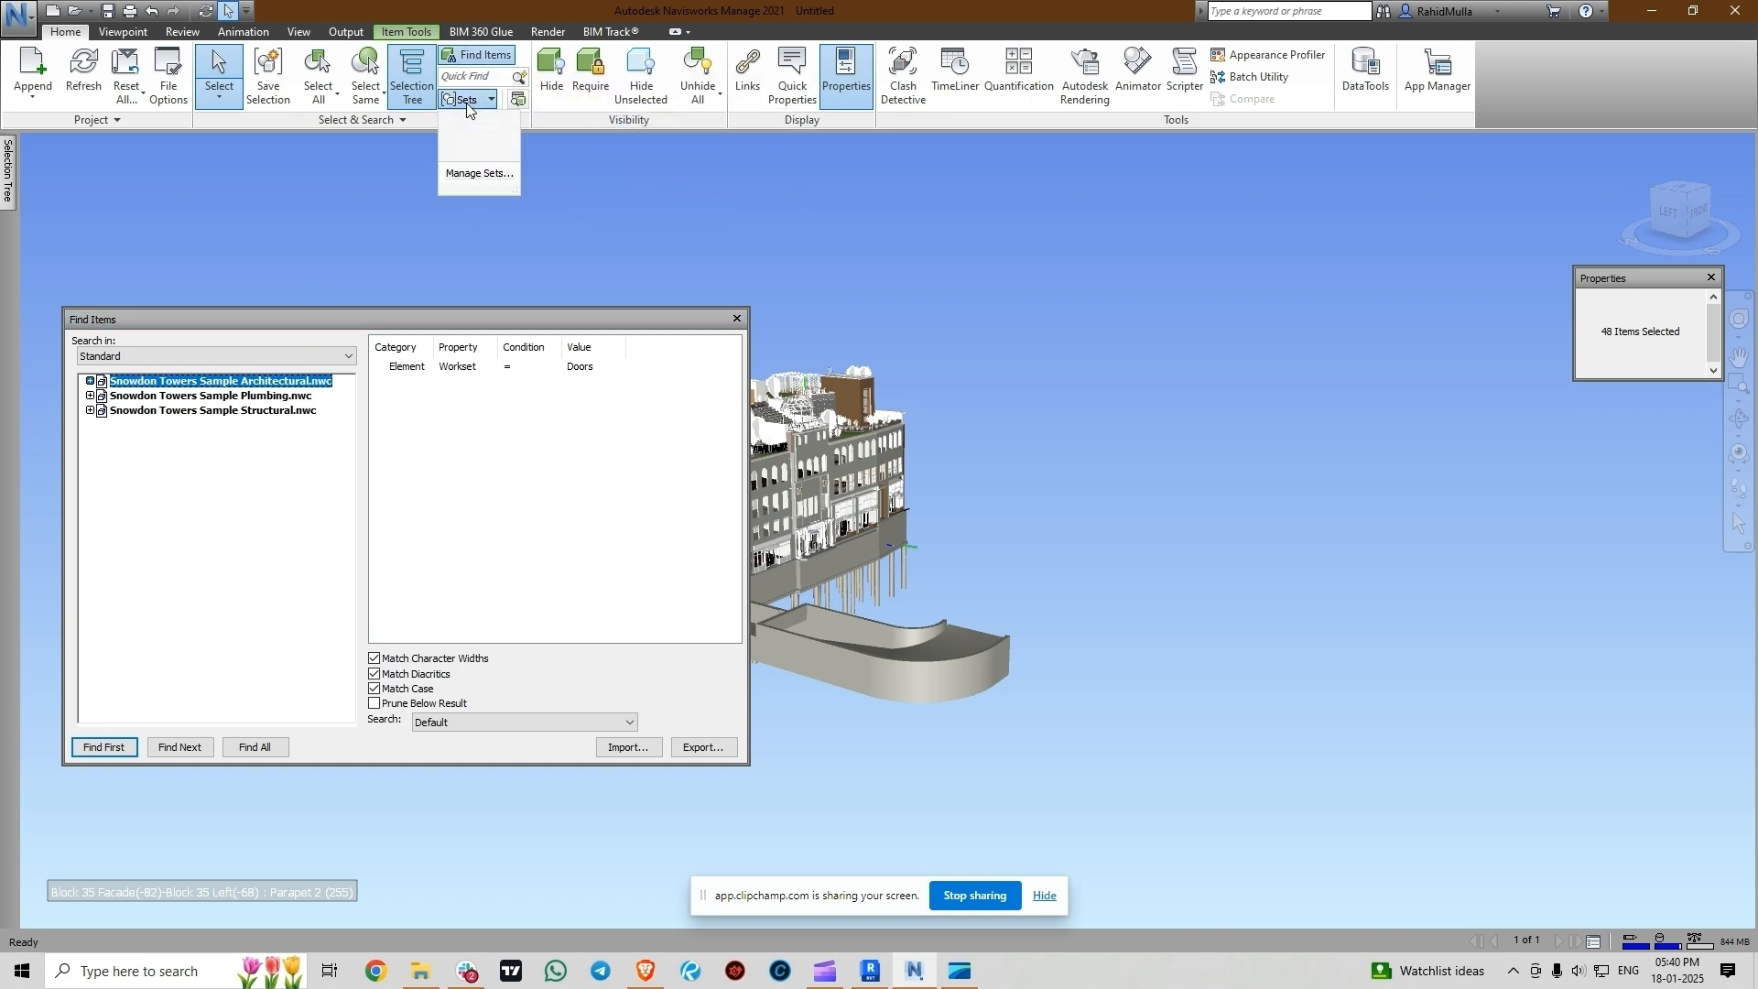
pyautogui.click(471, 173)
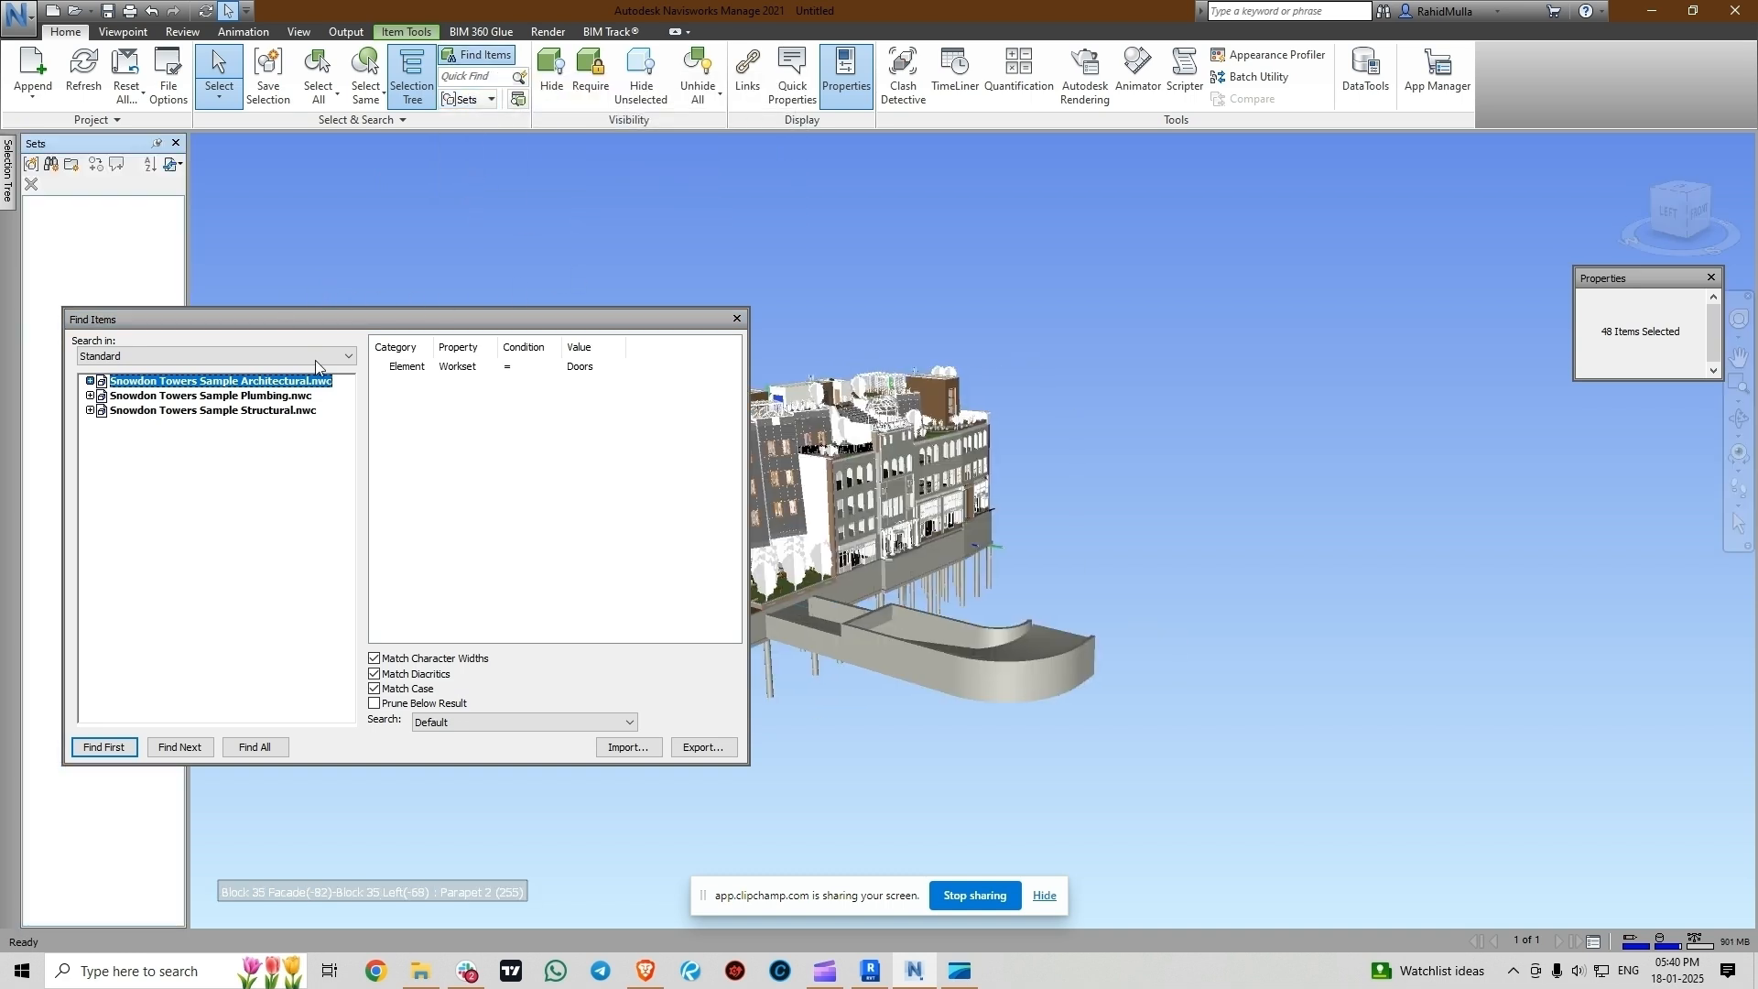
pyautogui.rightClick(461, 426)
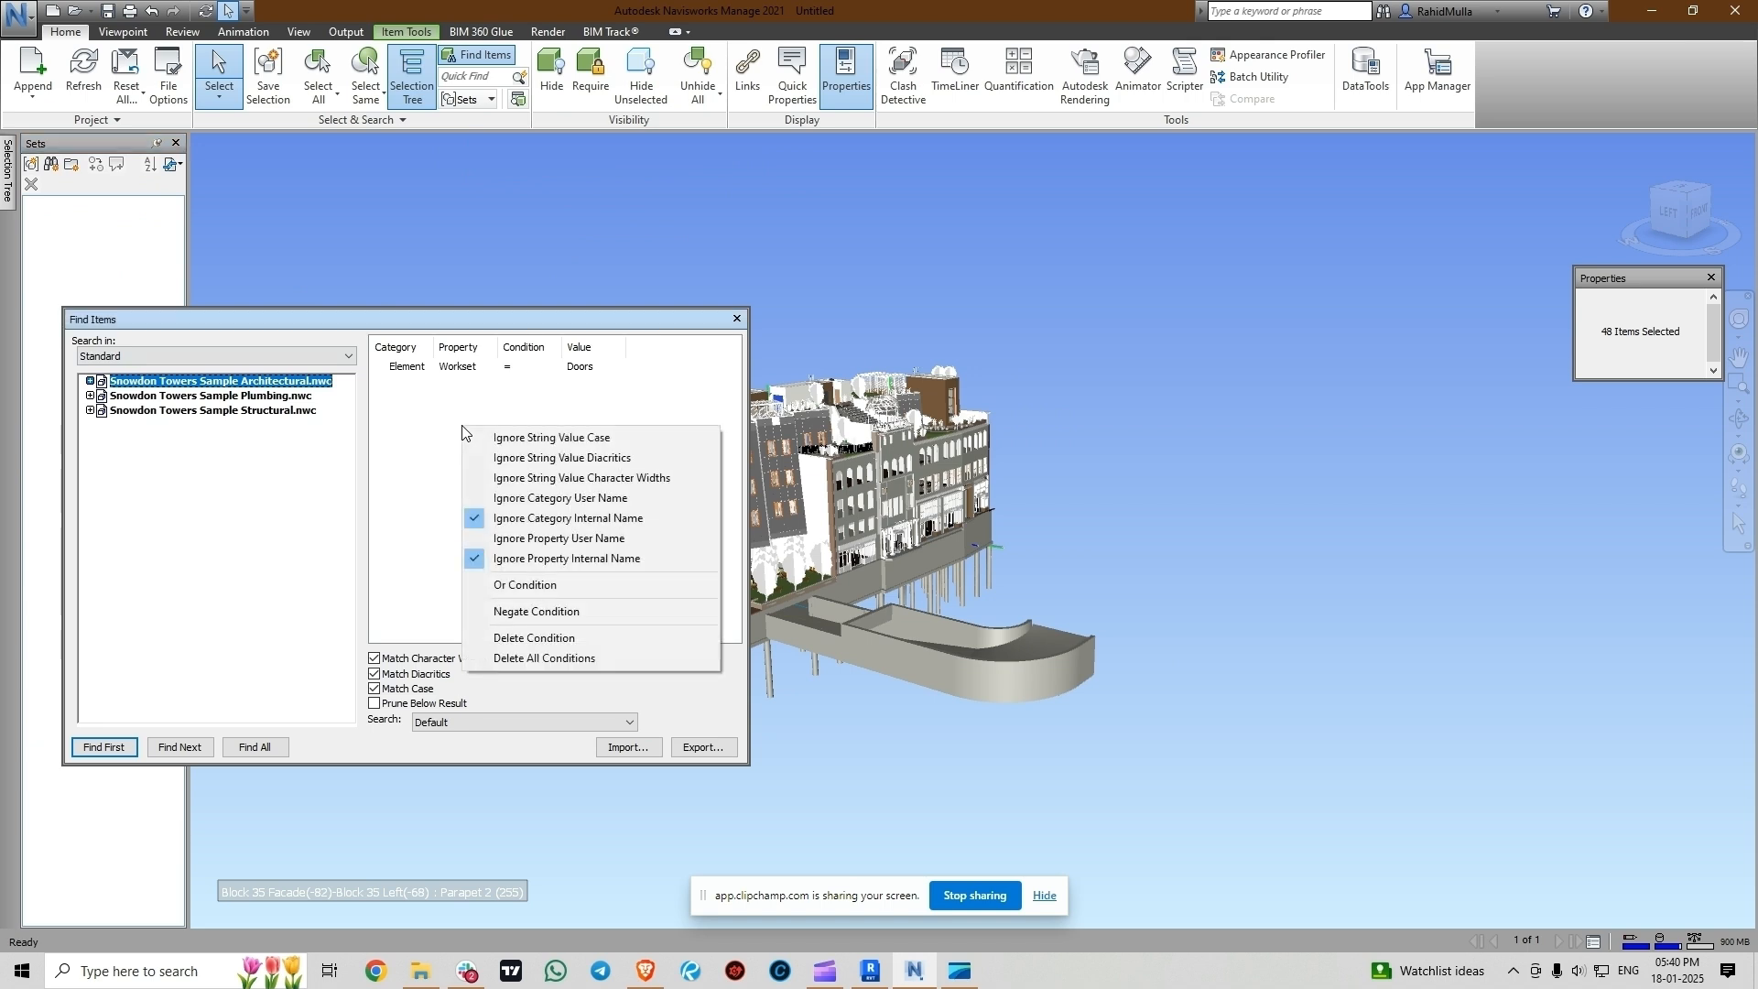
pyautogui.click(557, 654)
# - Start a new search condition with the category Element and the property Workset
pyautogui.click(414, 370)
pyautogui.click(414, 370)
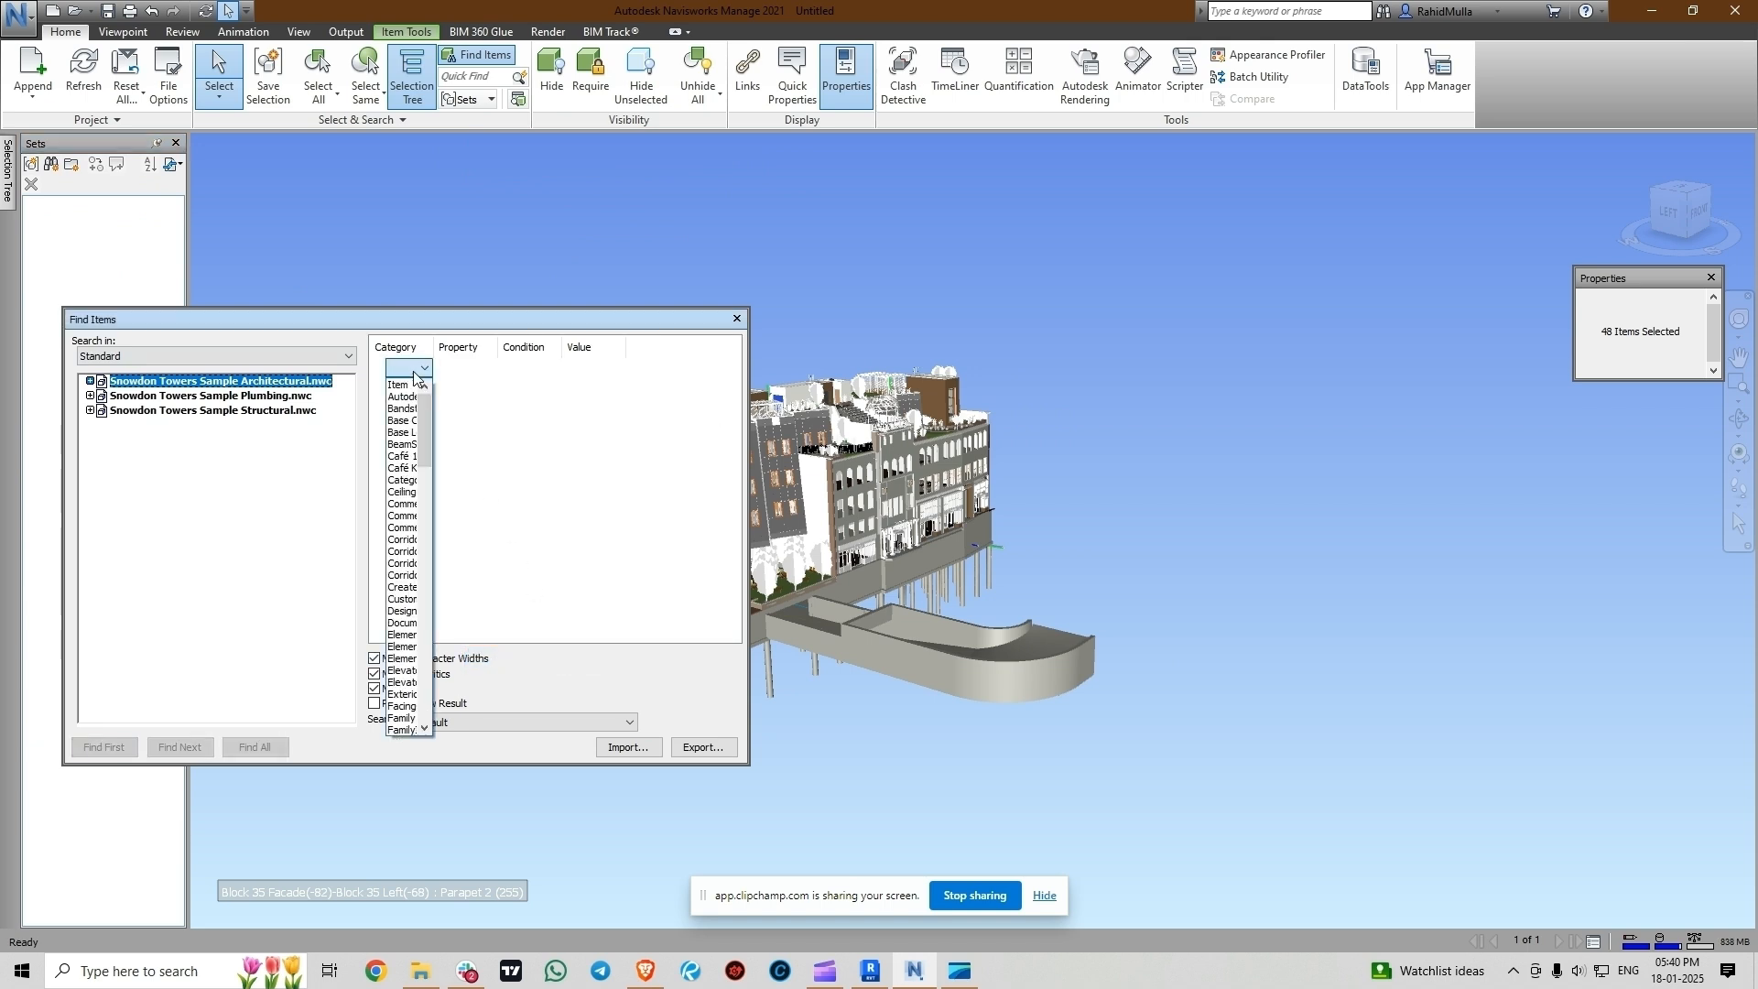
pyautogui.click(404, 646)
pyautogui.click(469, 369)
pyautogui.moveTo(485, 400); pyautogui.dragTo(491, 712)
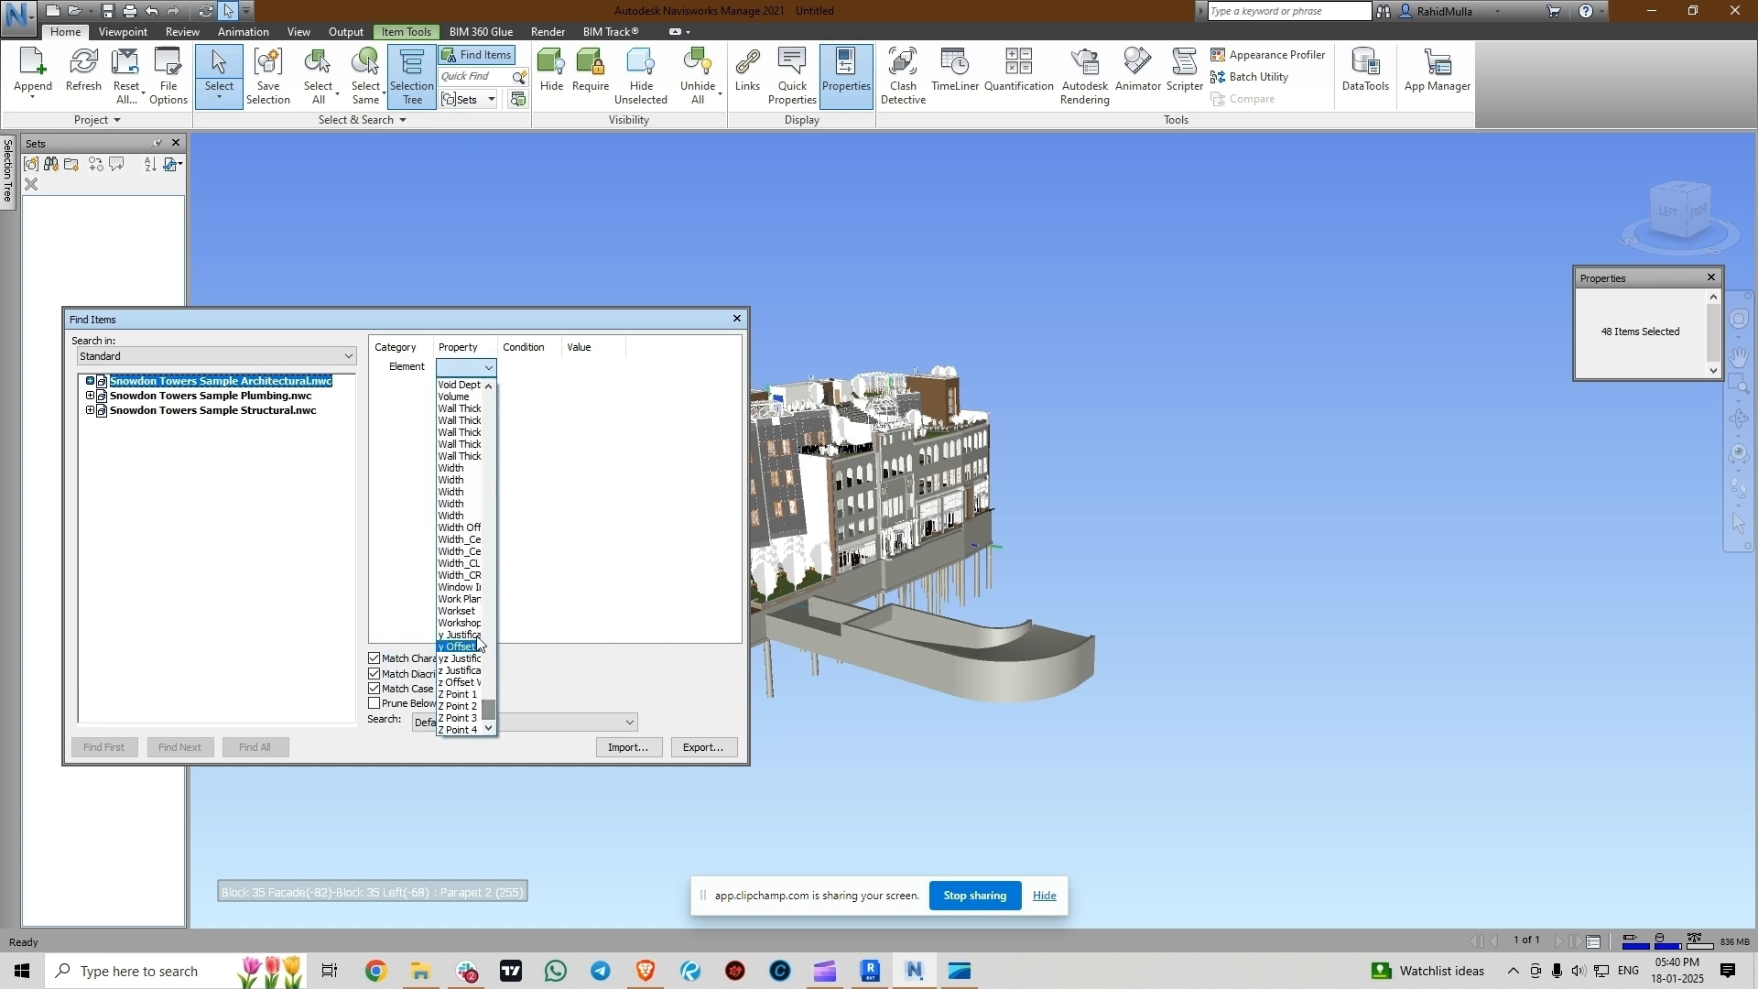
pyautogui.click(457, 611)
# - Set the new Workset search condition to = with the value Doors
pyautogui.click(536, 369)
pyautogui.click(535, 381)
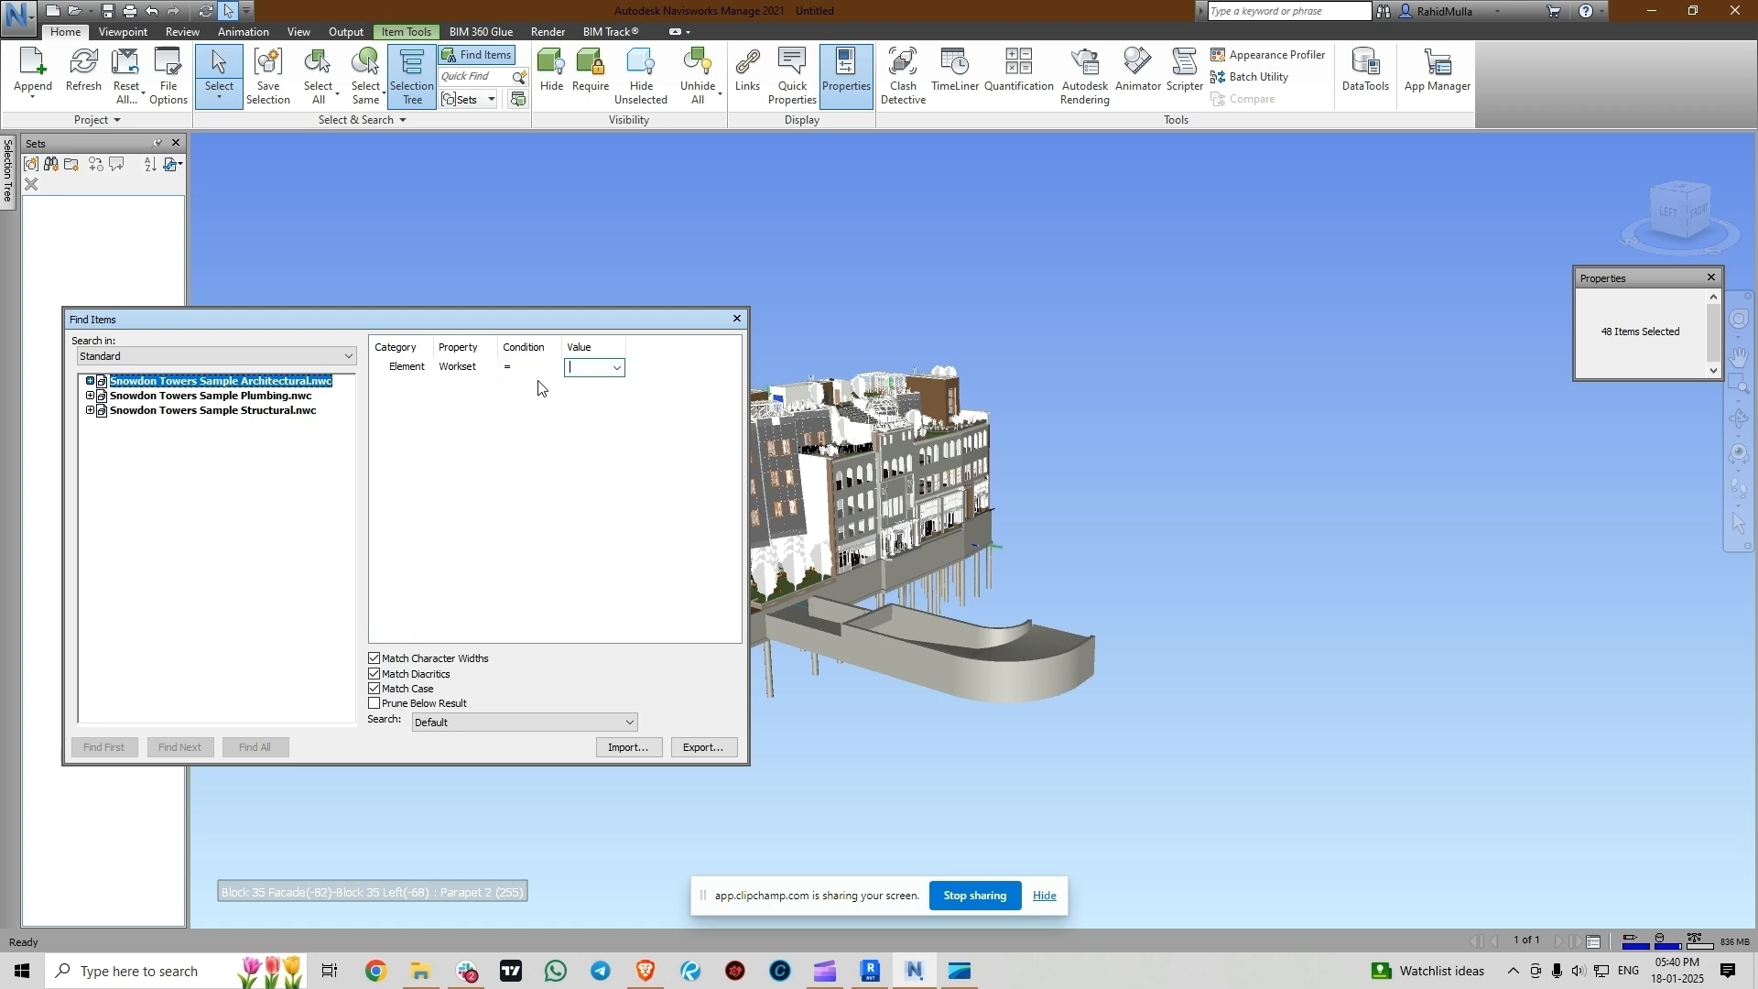
pyautogui.click(616, 367)
pyautogui.click(605, 397)
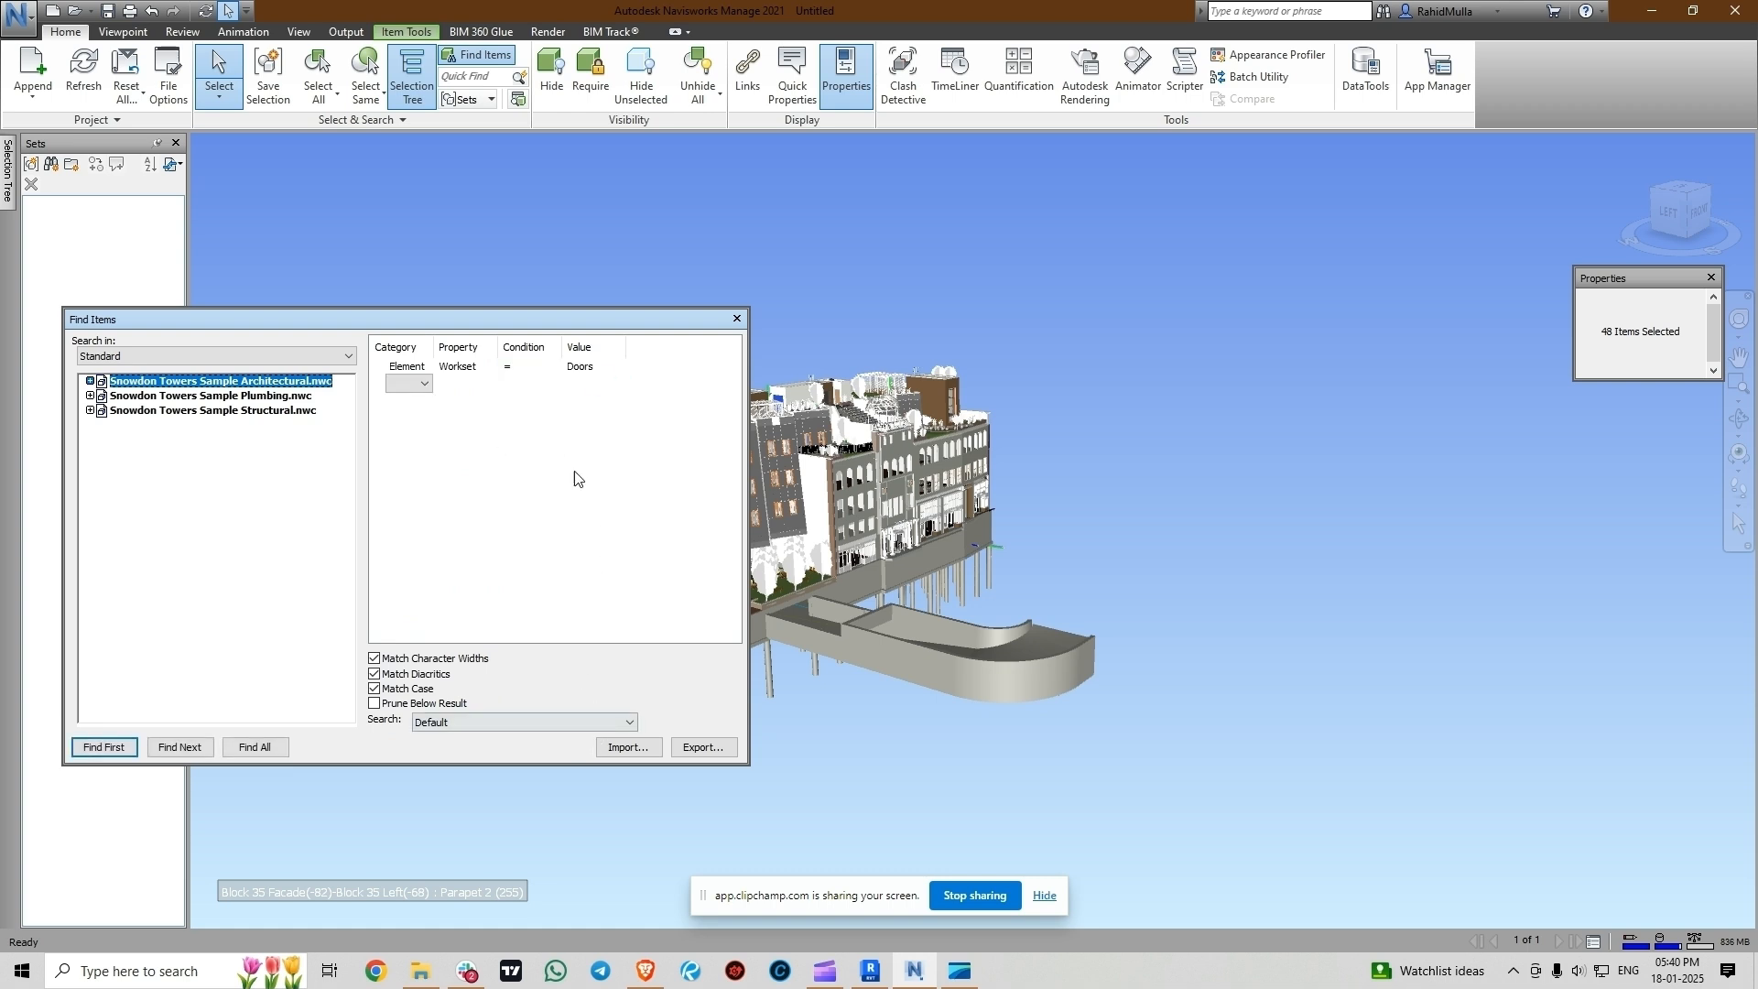
pyautogui.click(612, 367)
pyautogui.click(605, 437)
# - Save the current selection in the Sets window as a selection set named Doors
pyautogui.rightClick(108, 243)
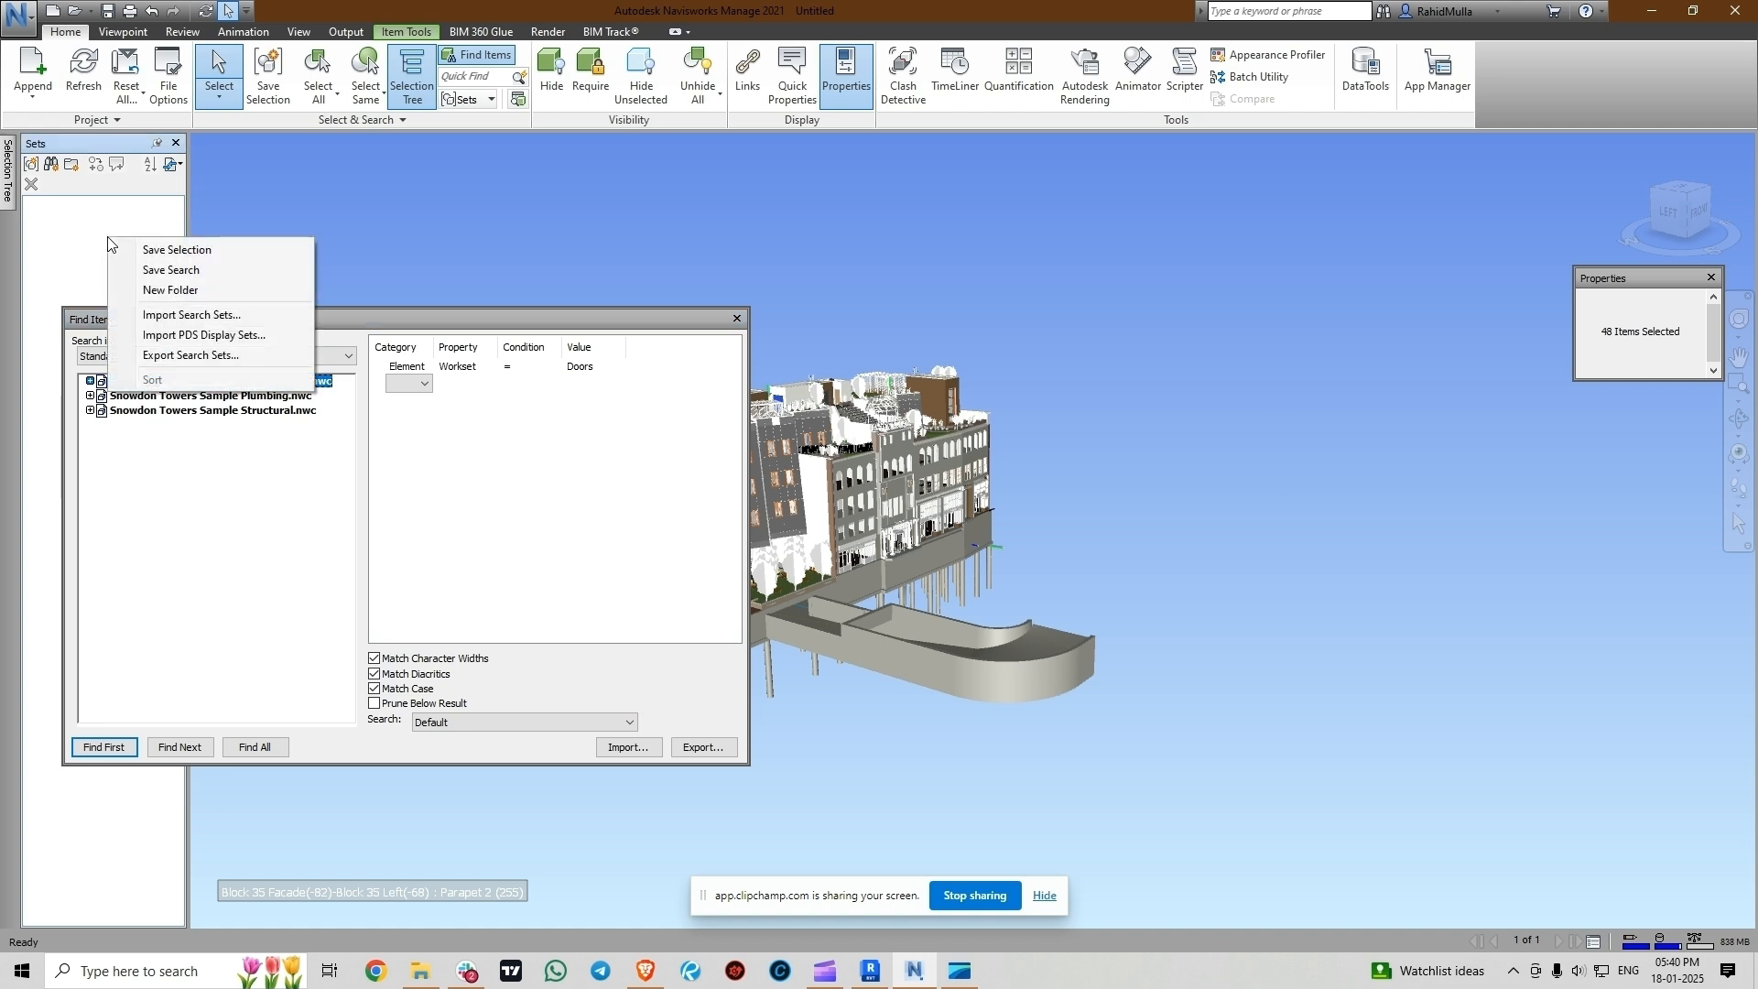
pyautogui.click(169, 256)
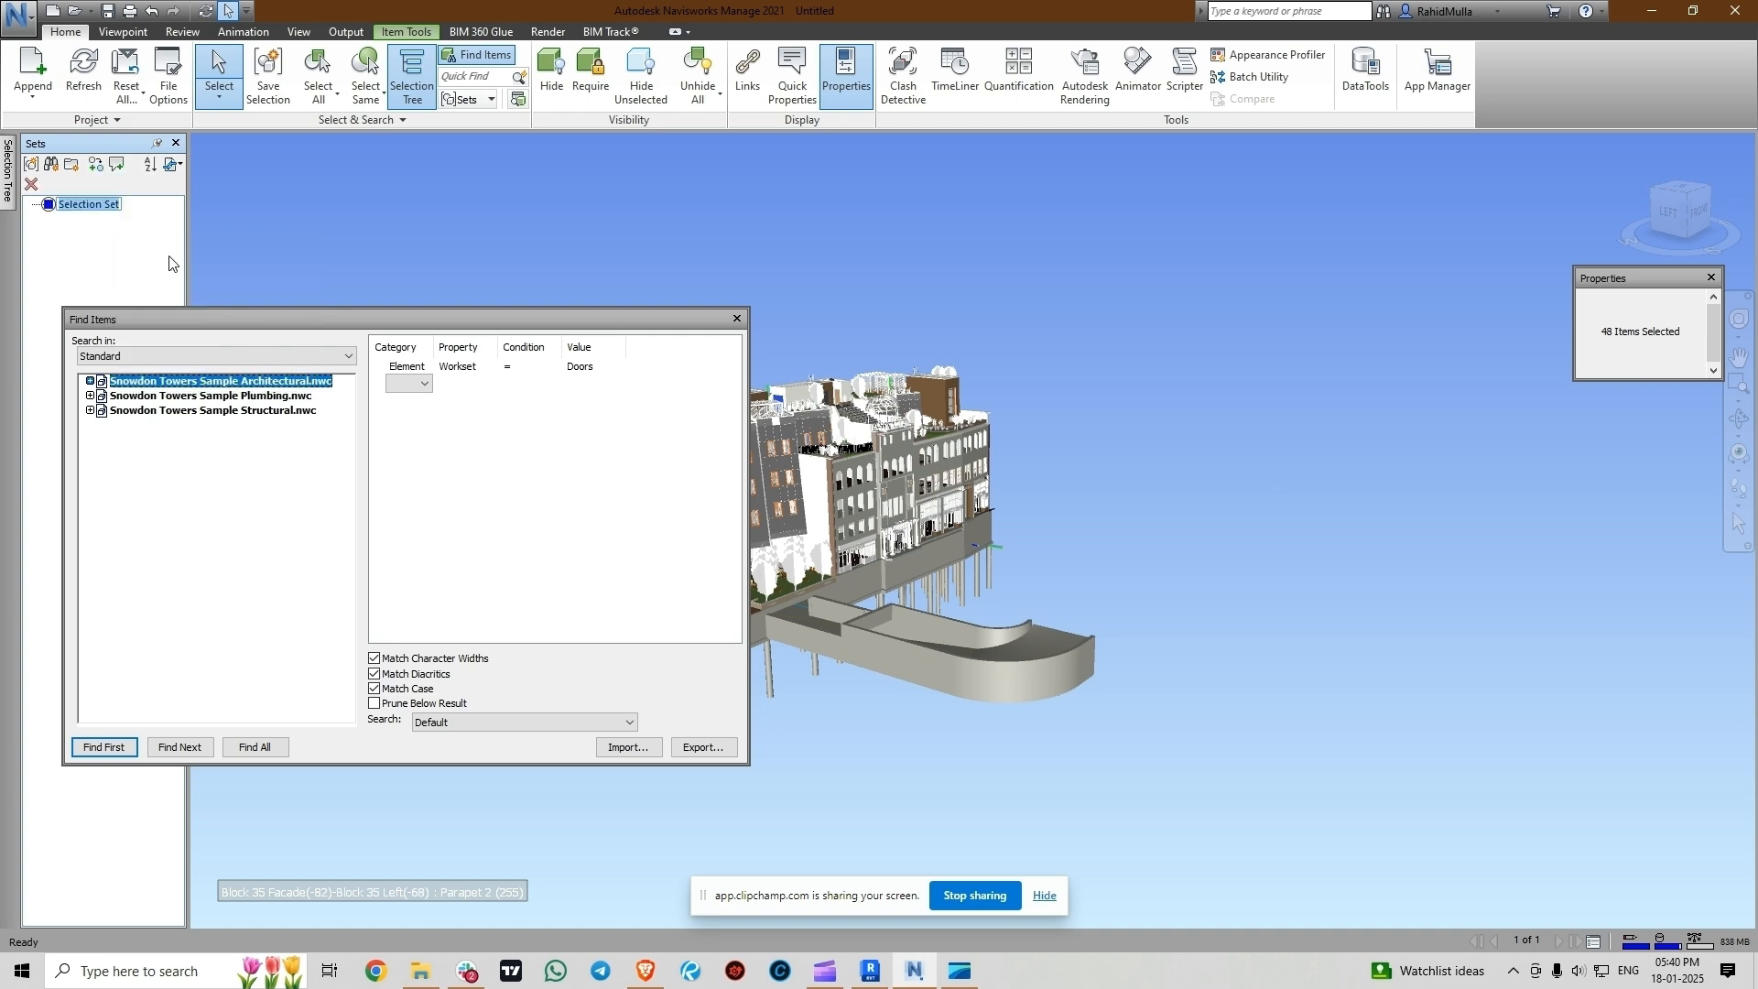
pyautogui.press('BackSpace')
pyautogui.write('Doors')
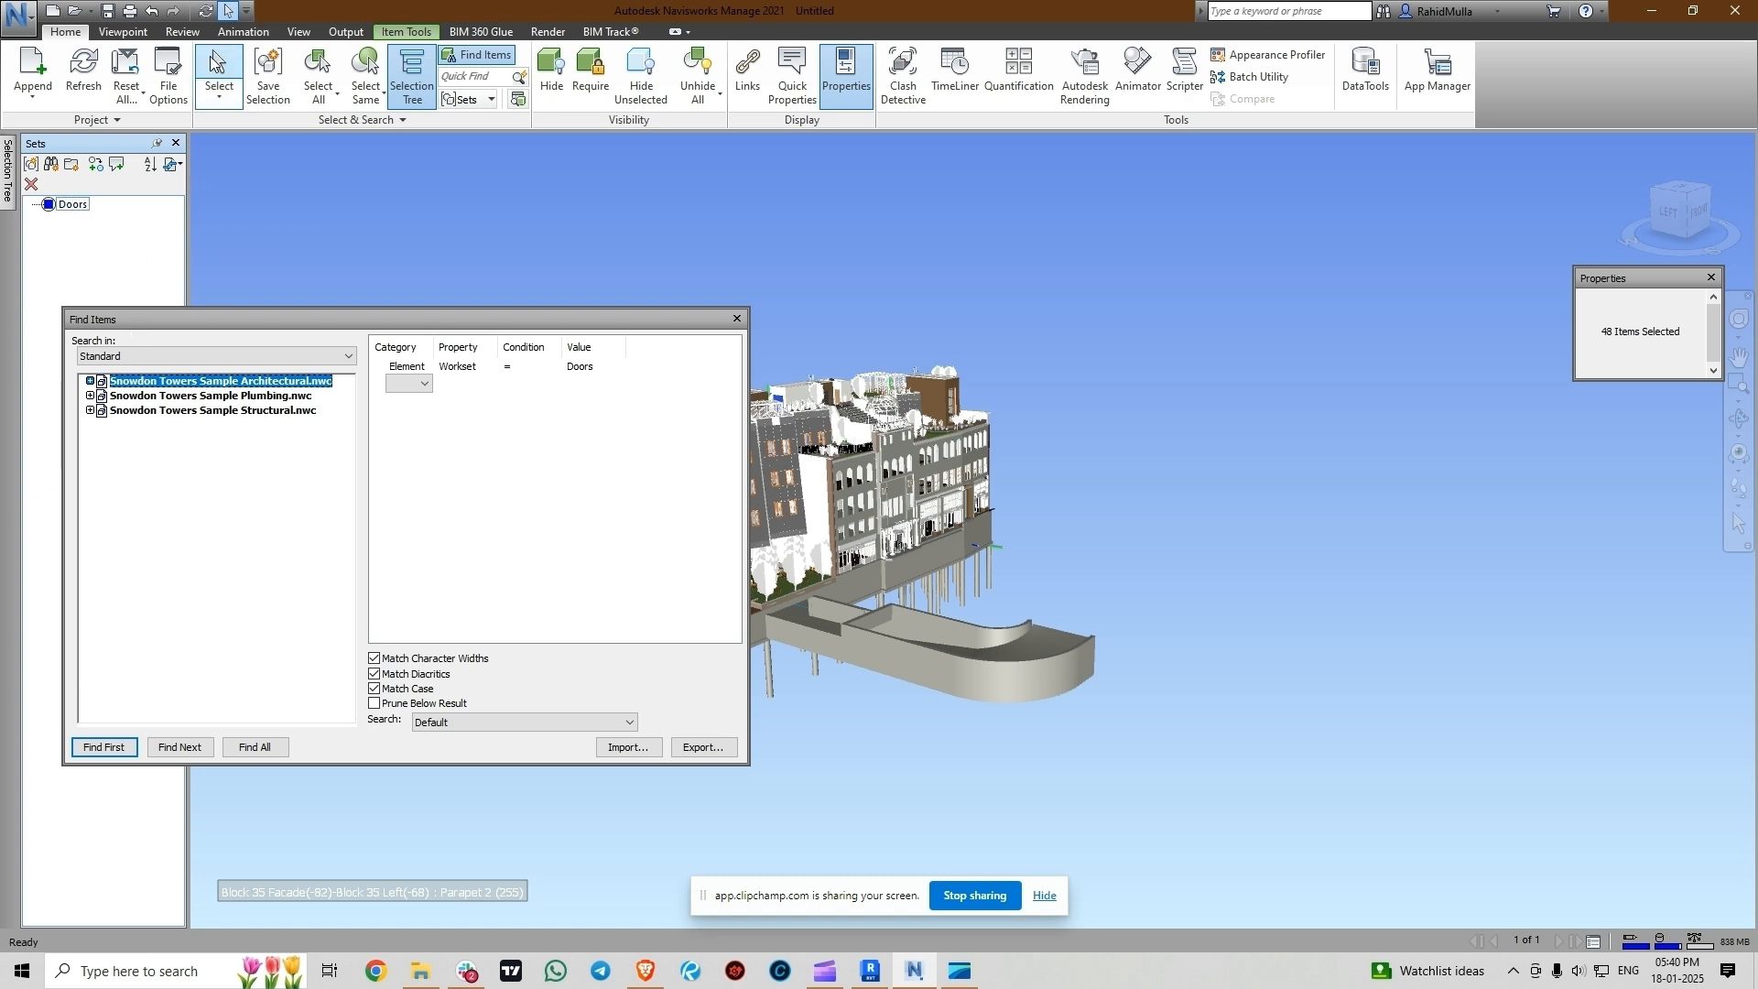
pyautogui.press('Return')
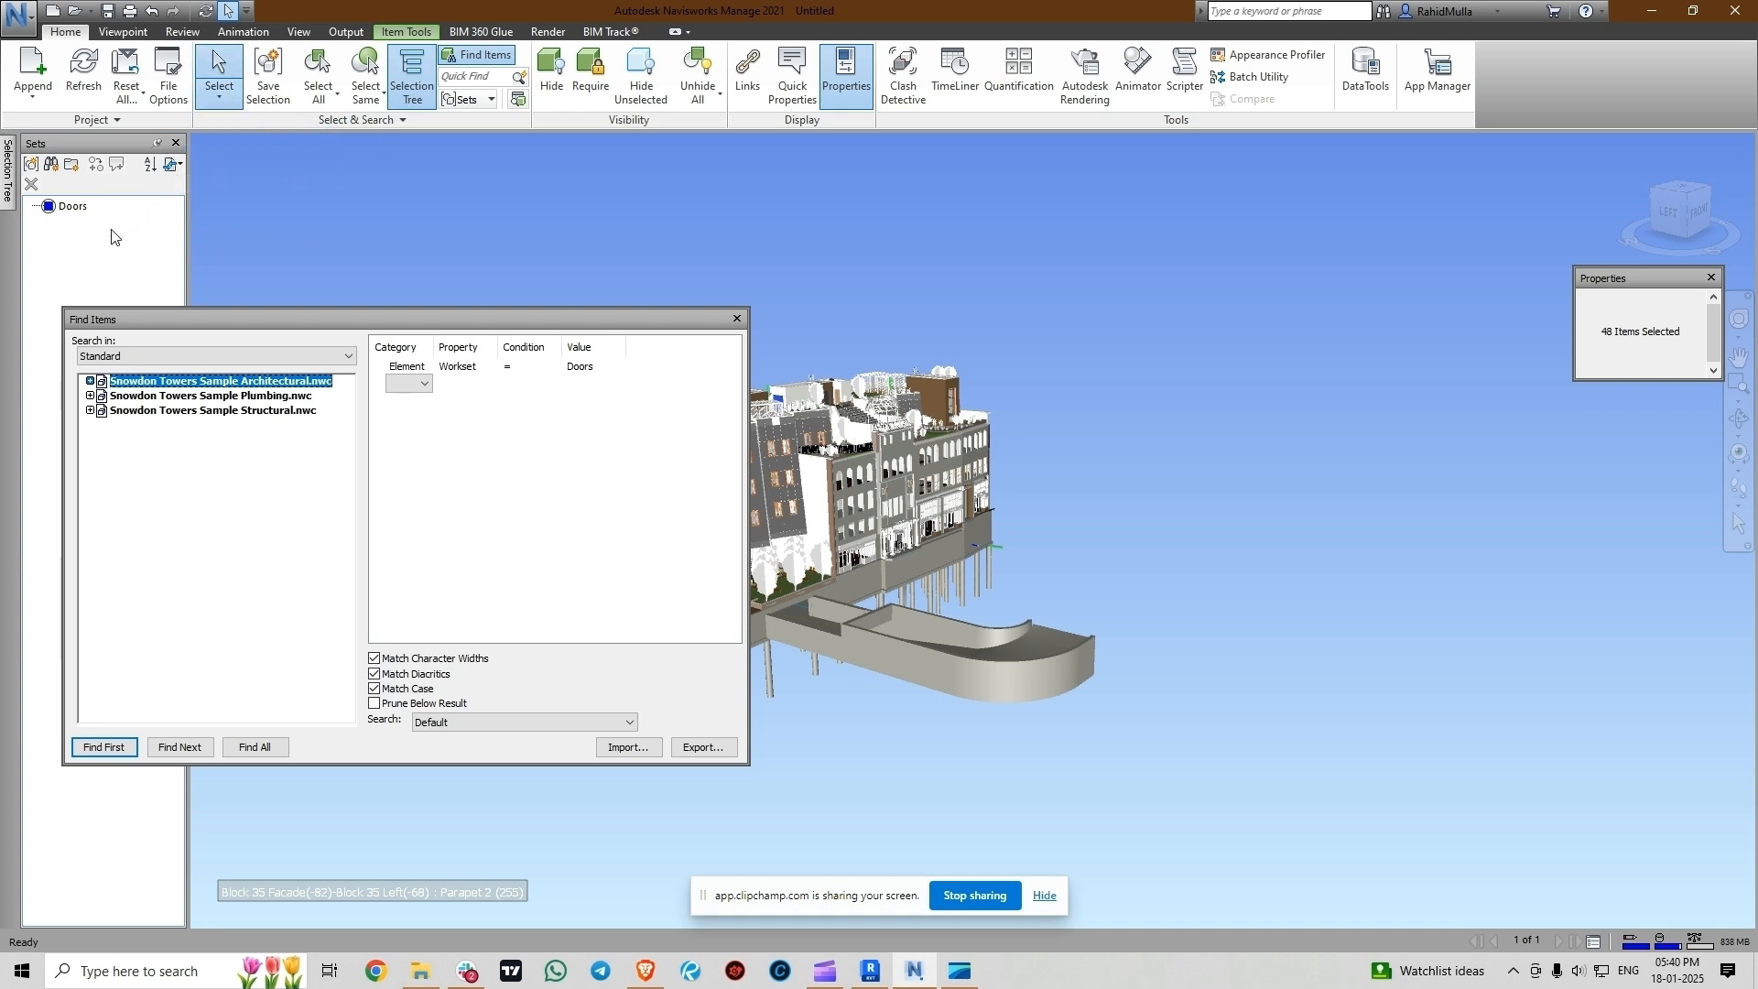
# - Select the saved Doors set, hide everything unselected, and move the Find Items dialog clear of the isolated doors
pyautogui.moveTo(163, 318); pyautogui.dragTo(174, 389)
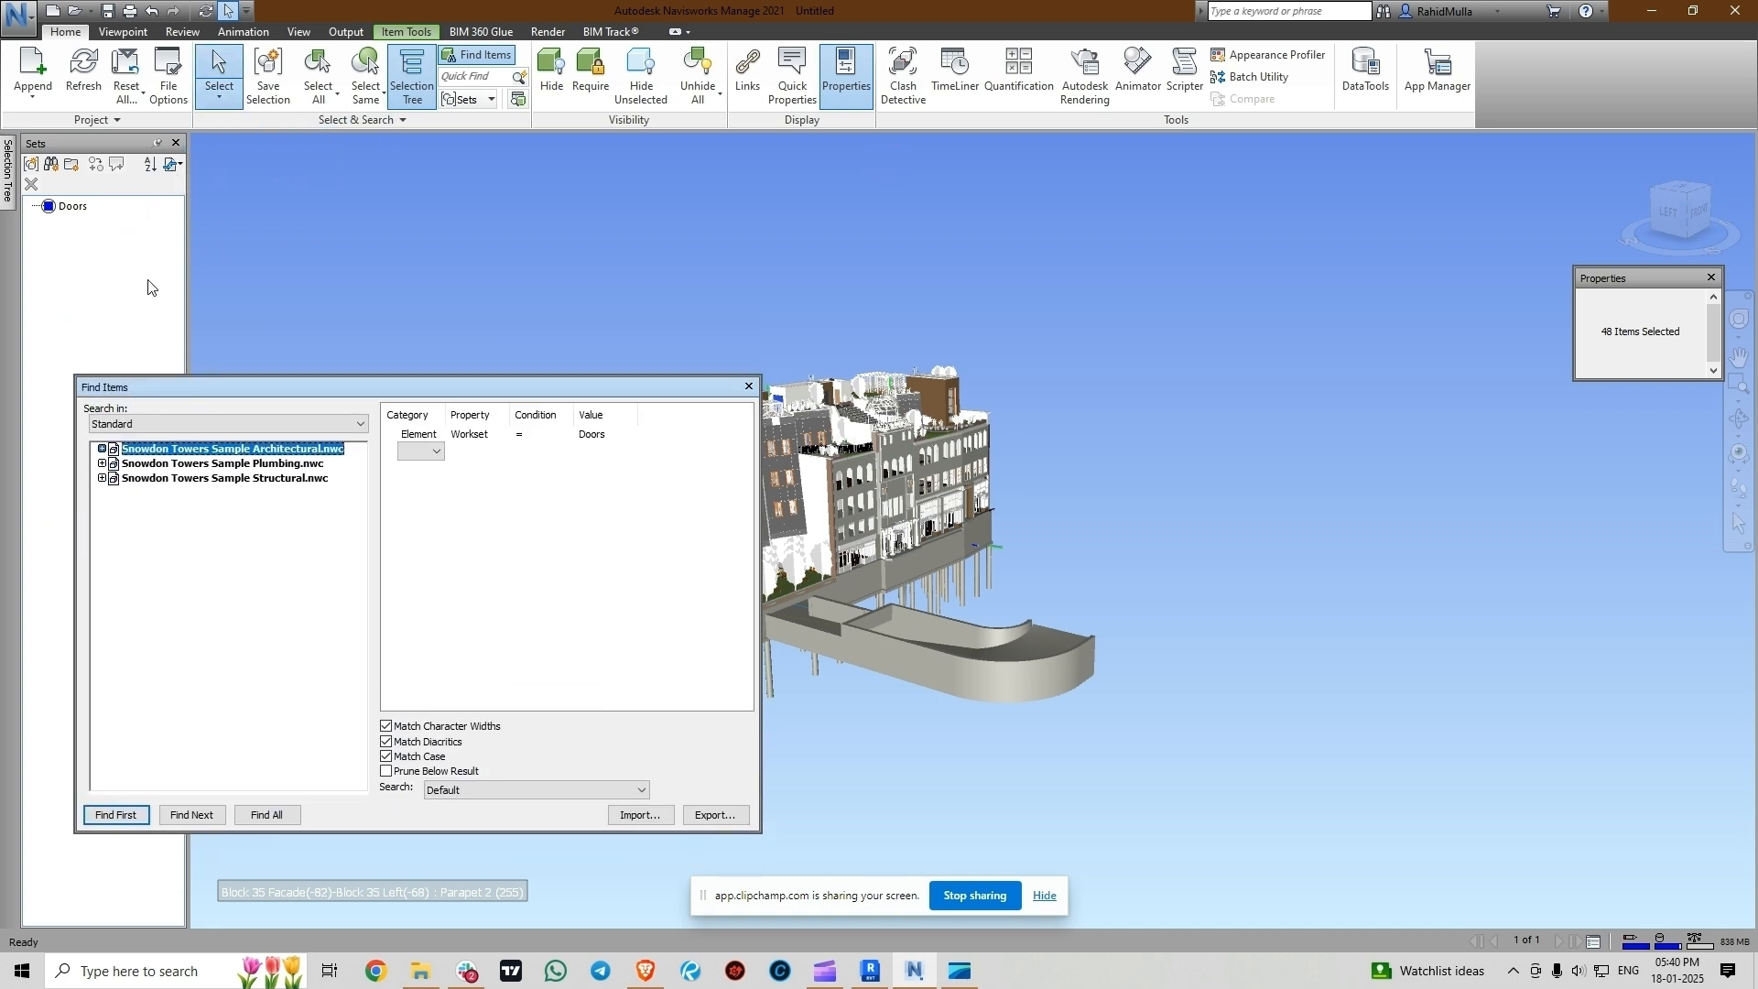
pyautogui.click(73, 208)
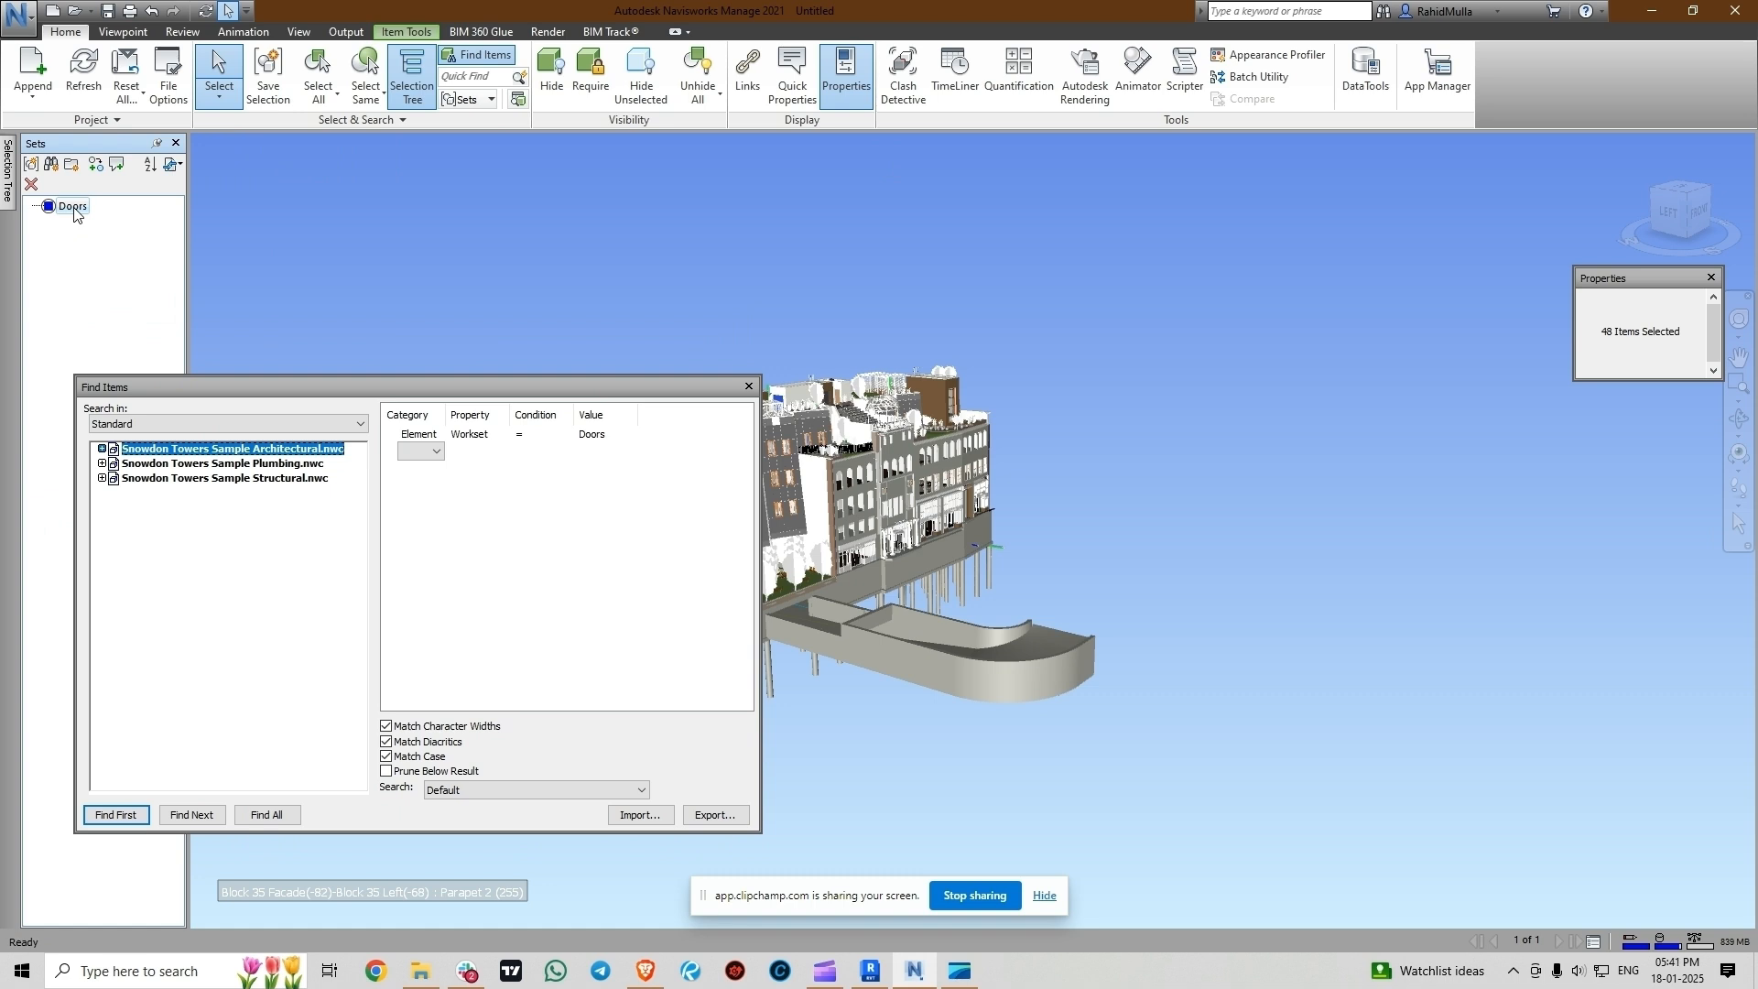
pyautogui.click(645, 87)
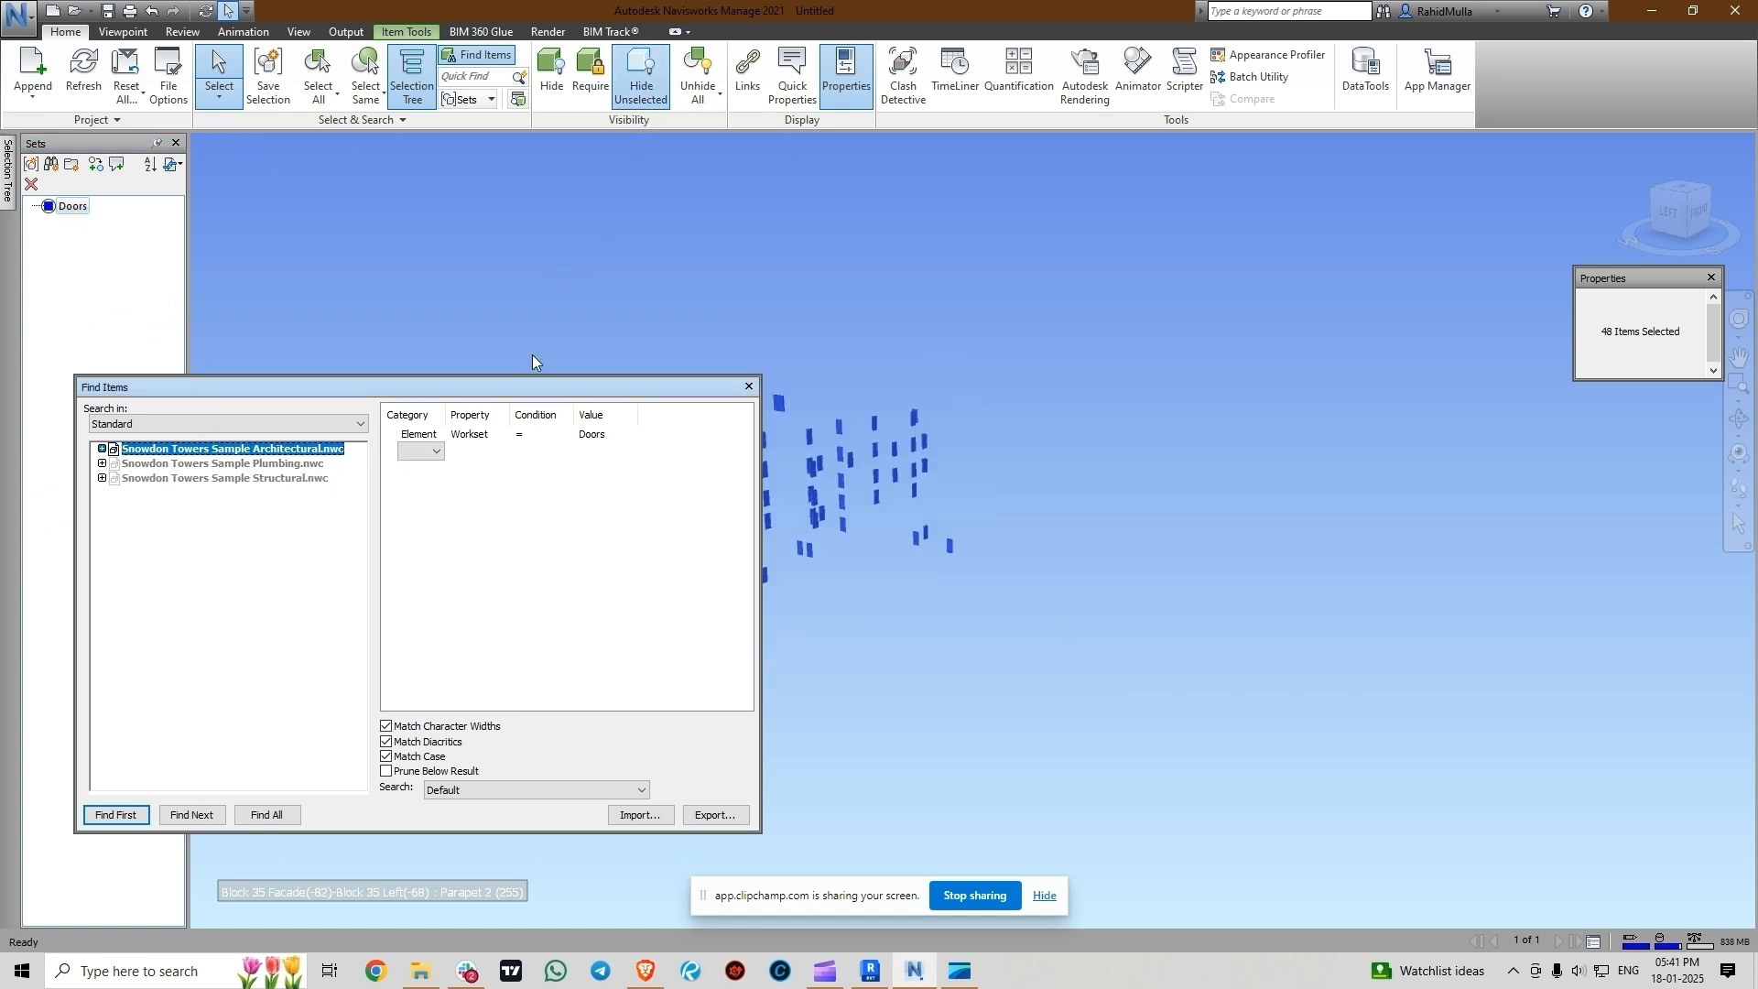
pyautogui.moveTo(529, 387); pyautogui.dragTo(490, 552)
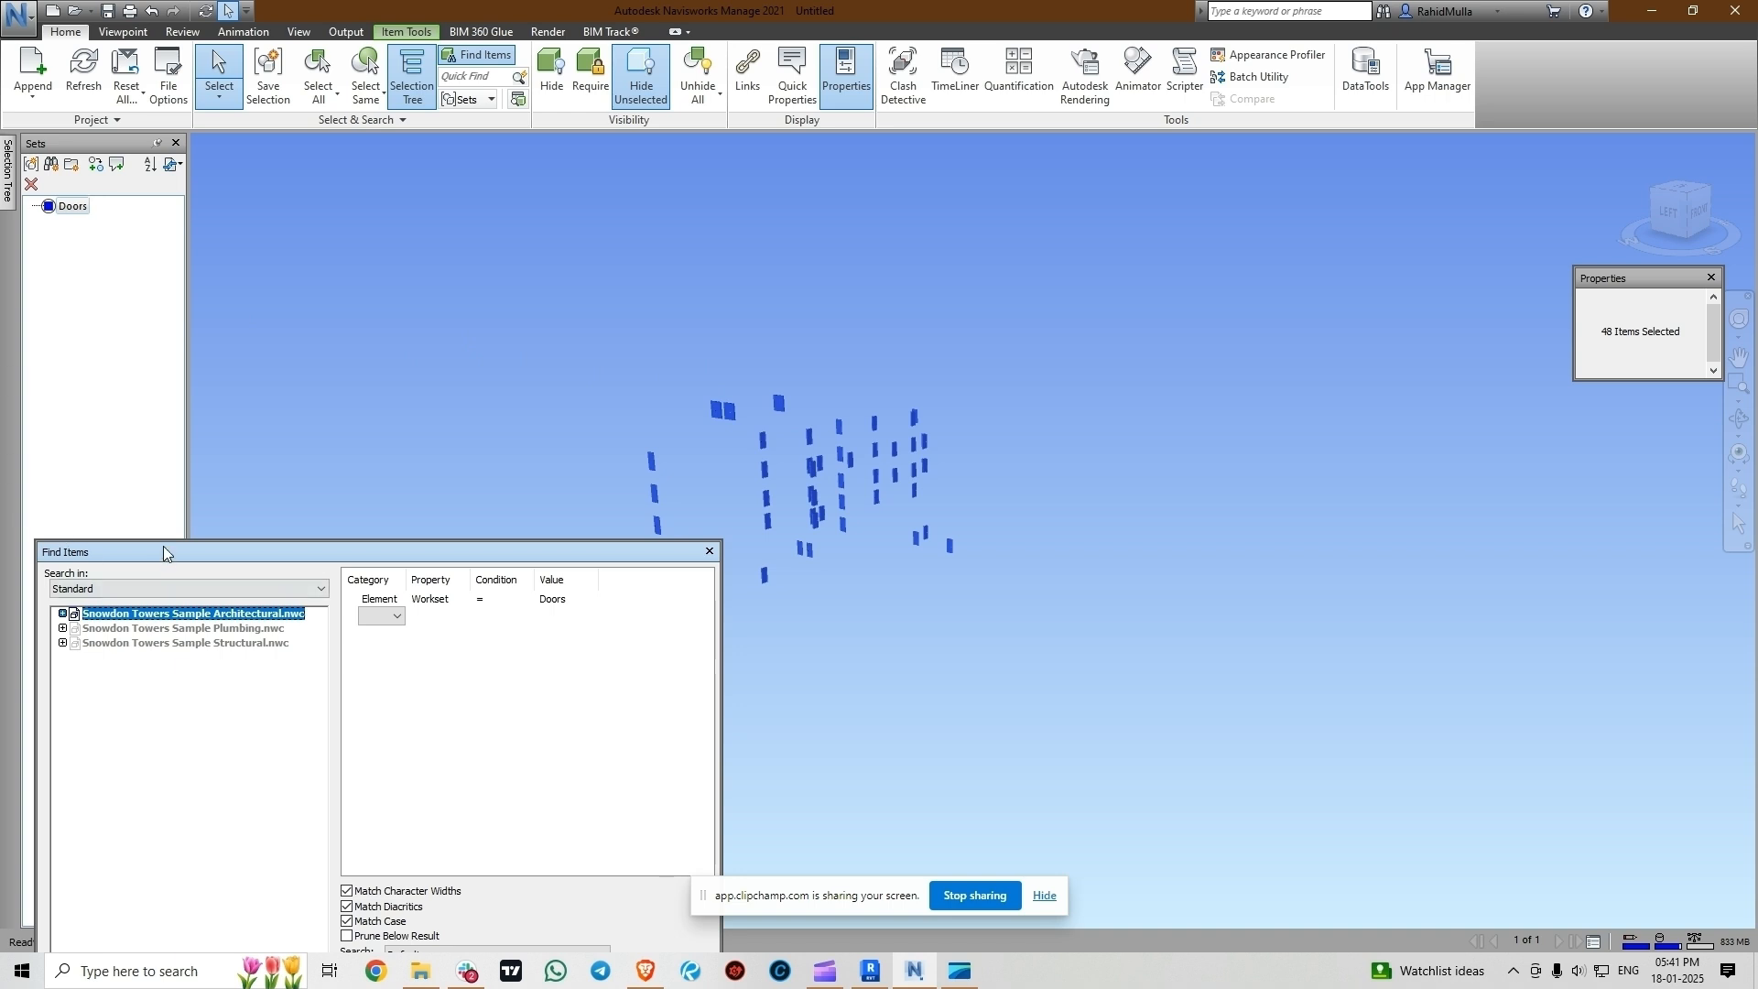
pyautogui.moveTo(163, 546); pyautogui.dragTo(186, 475)
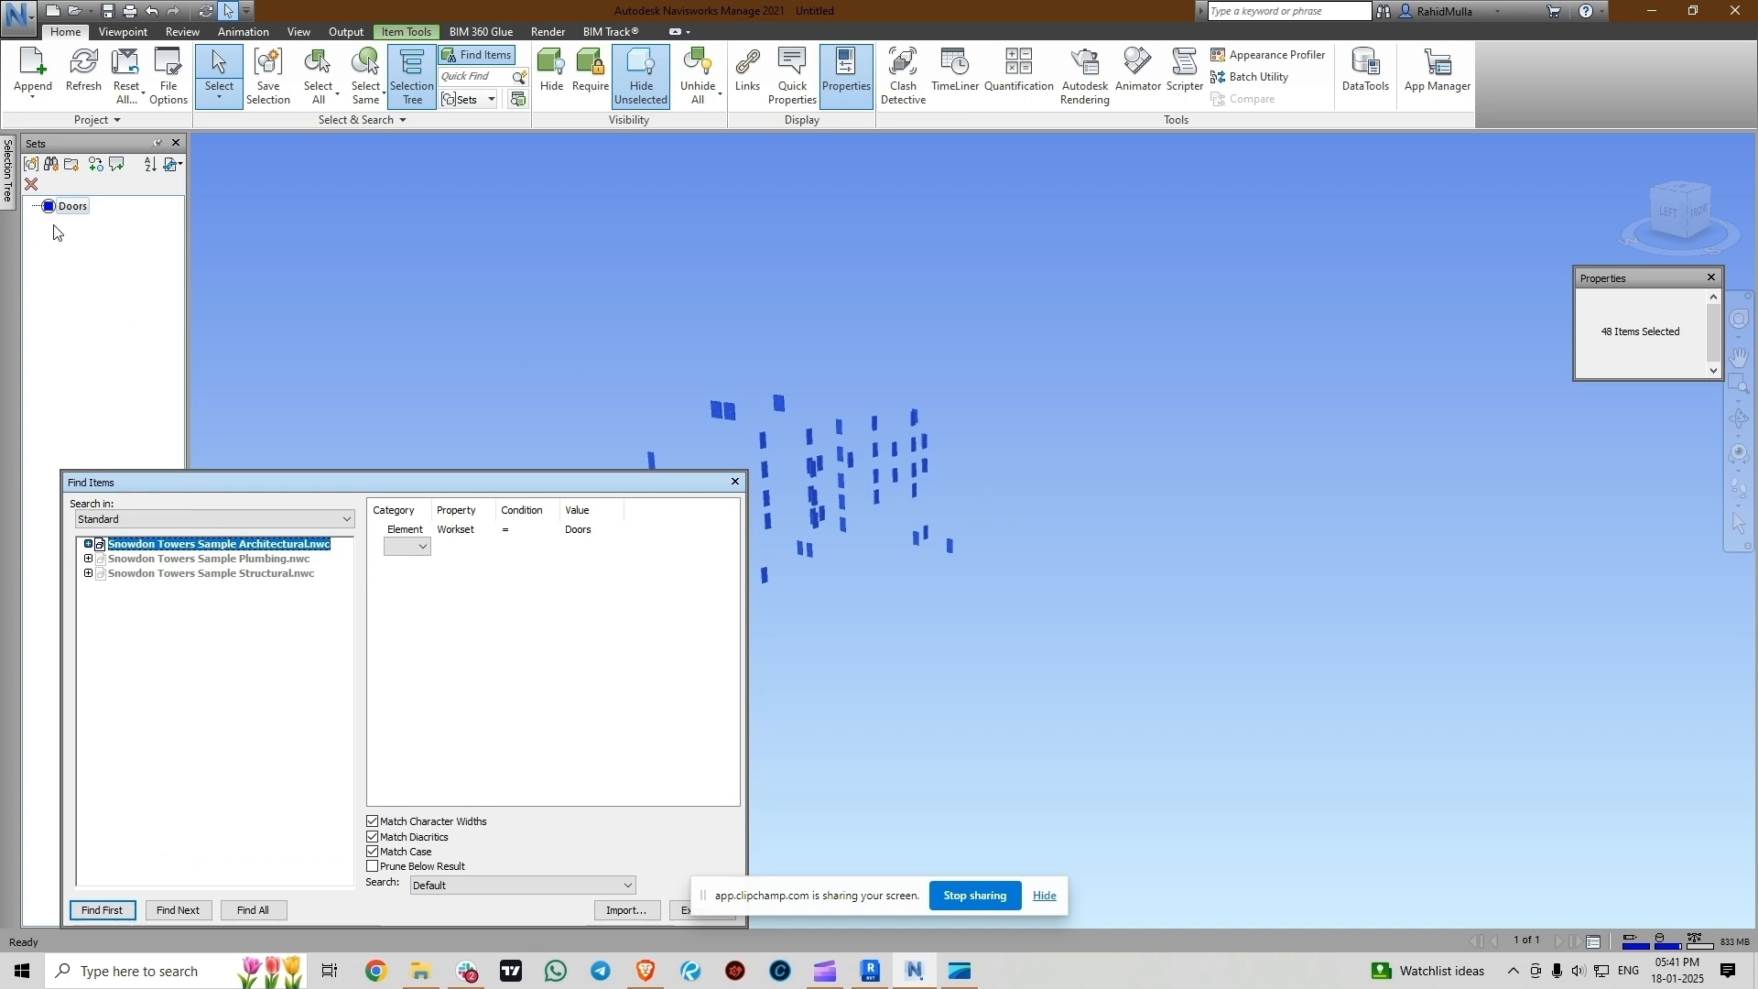
# - Open the Selection Tree and switch its display mode to Sets
pyautogui.click(7, 174)
pyautogui.click(86, 171)
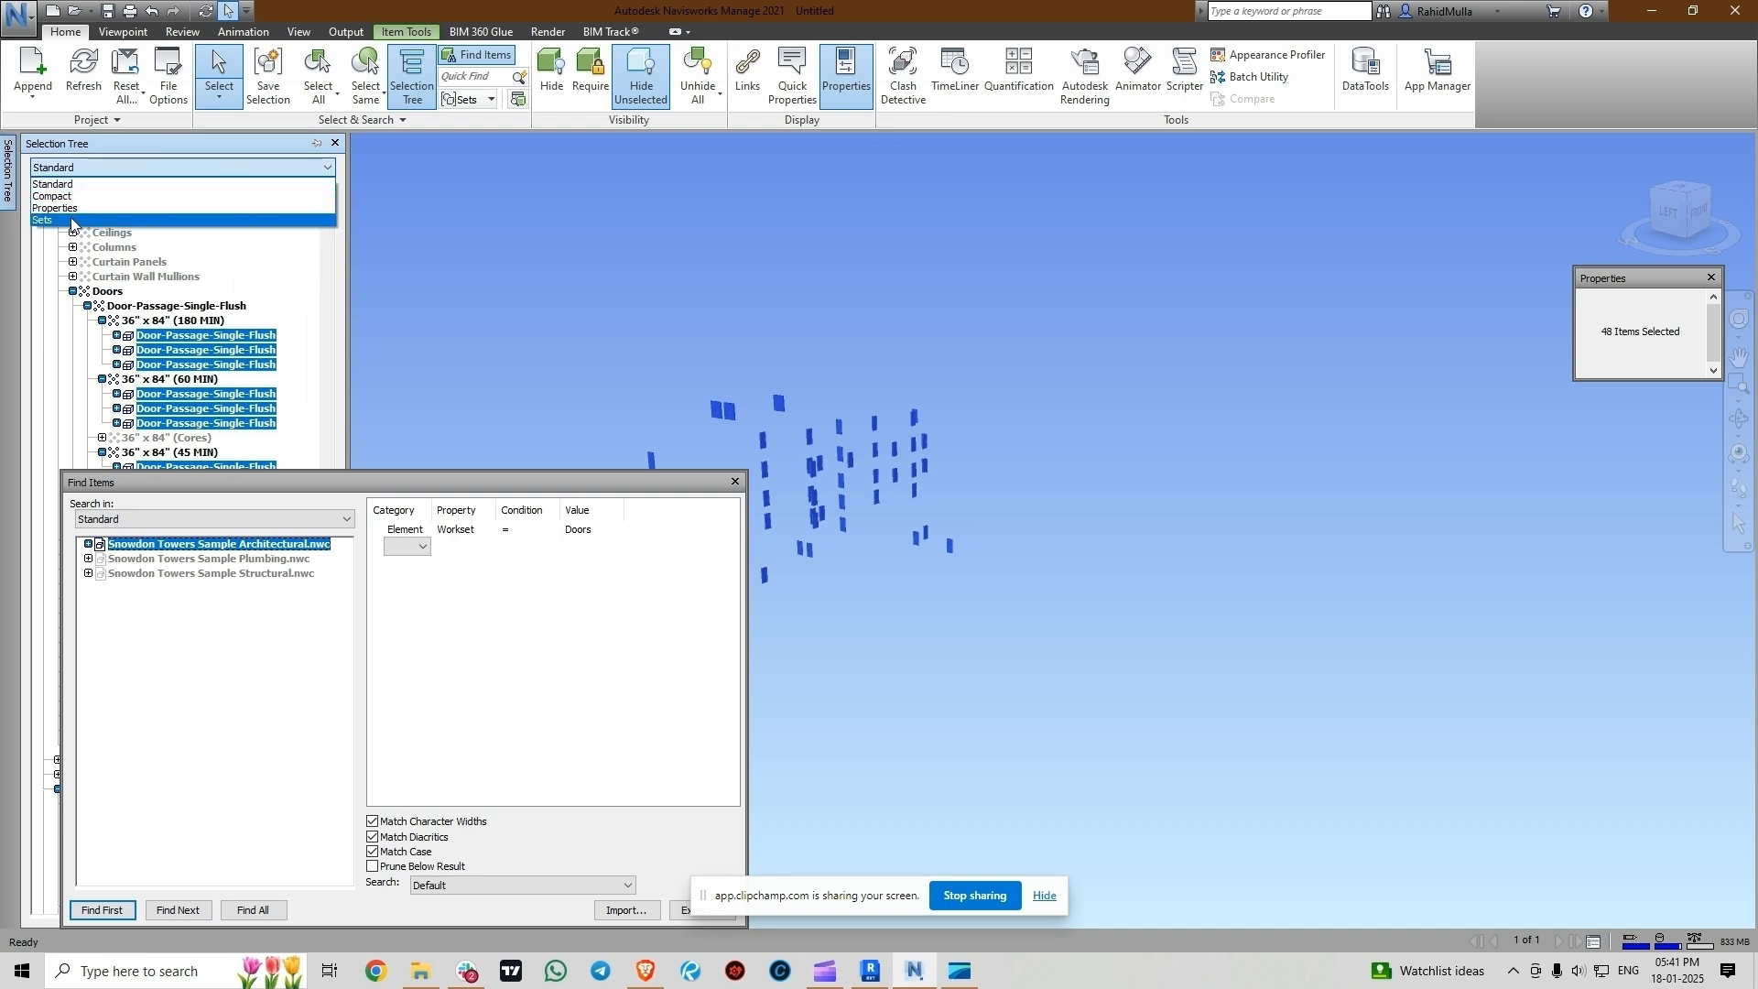
pyautogui.click(72, 221)
# - Unhide all model elements and close the Find Items dialog
pyautogui.click(706, 97)
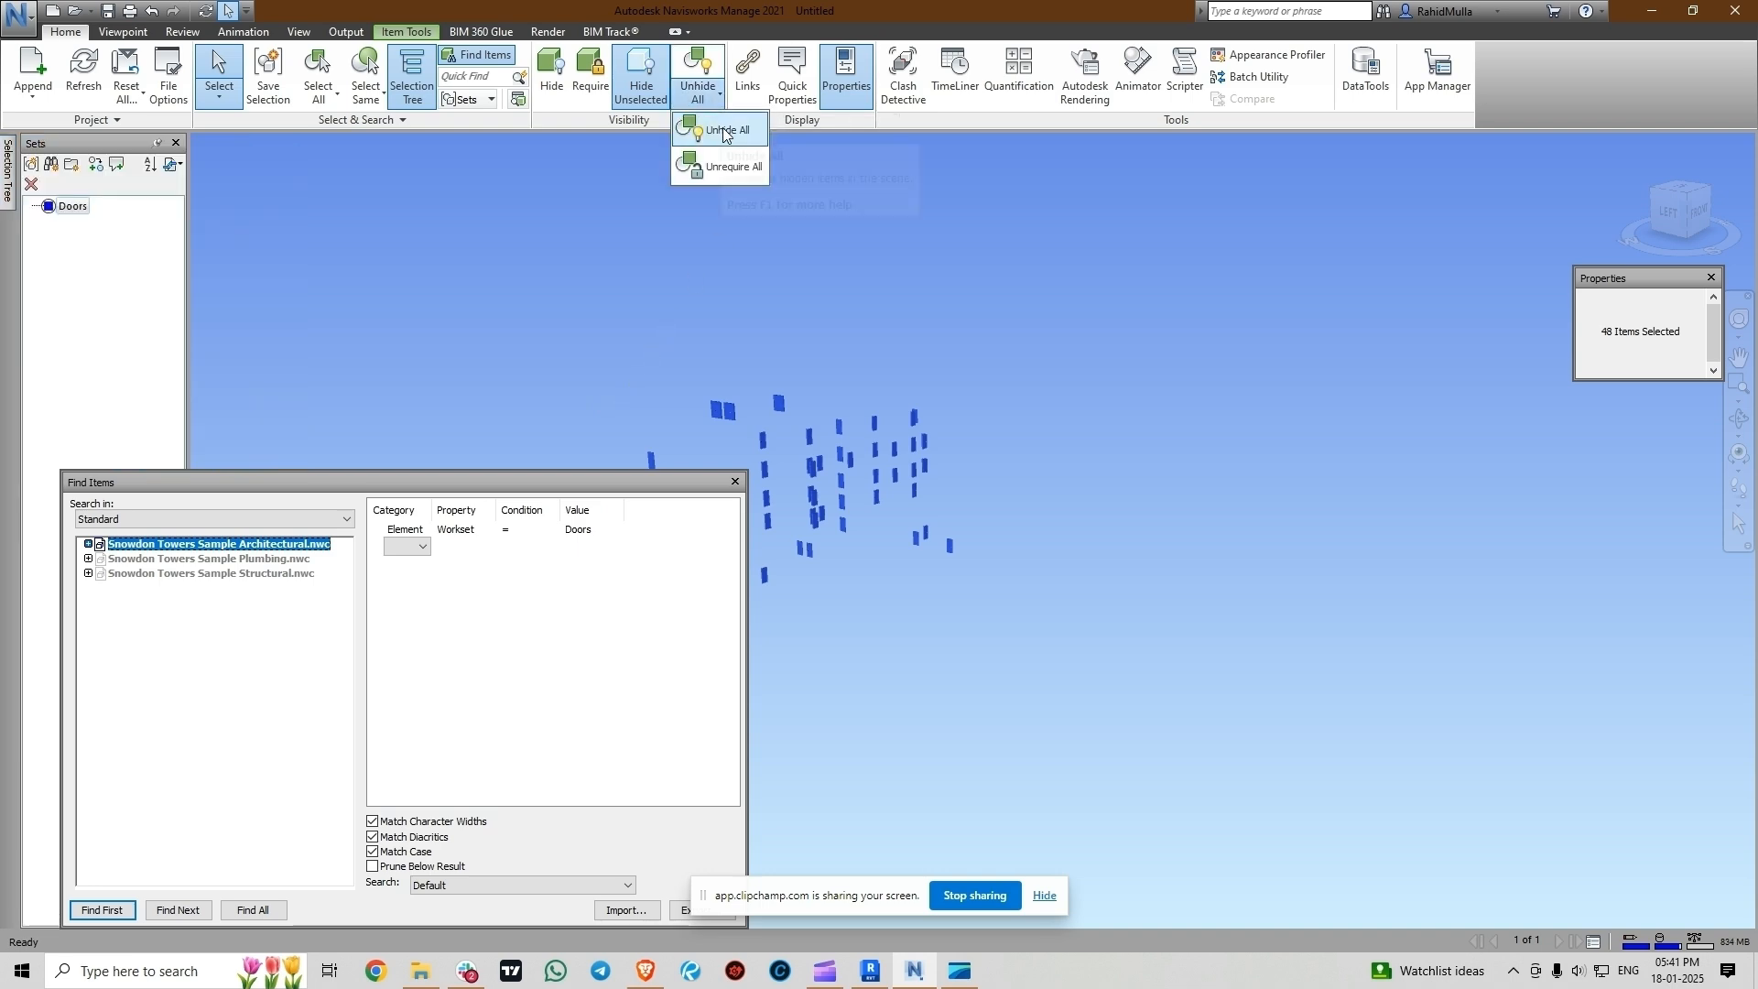
pyautogui.click(723, 128)
pyautogui.click(735, 482)
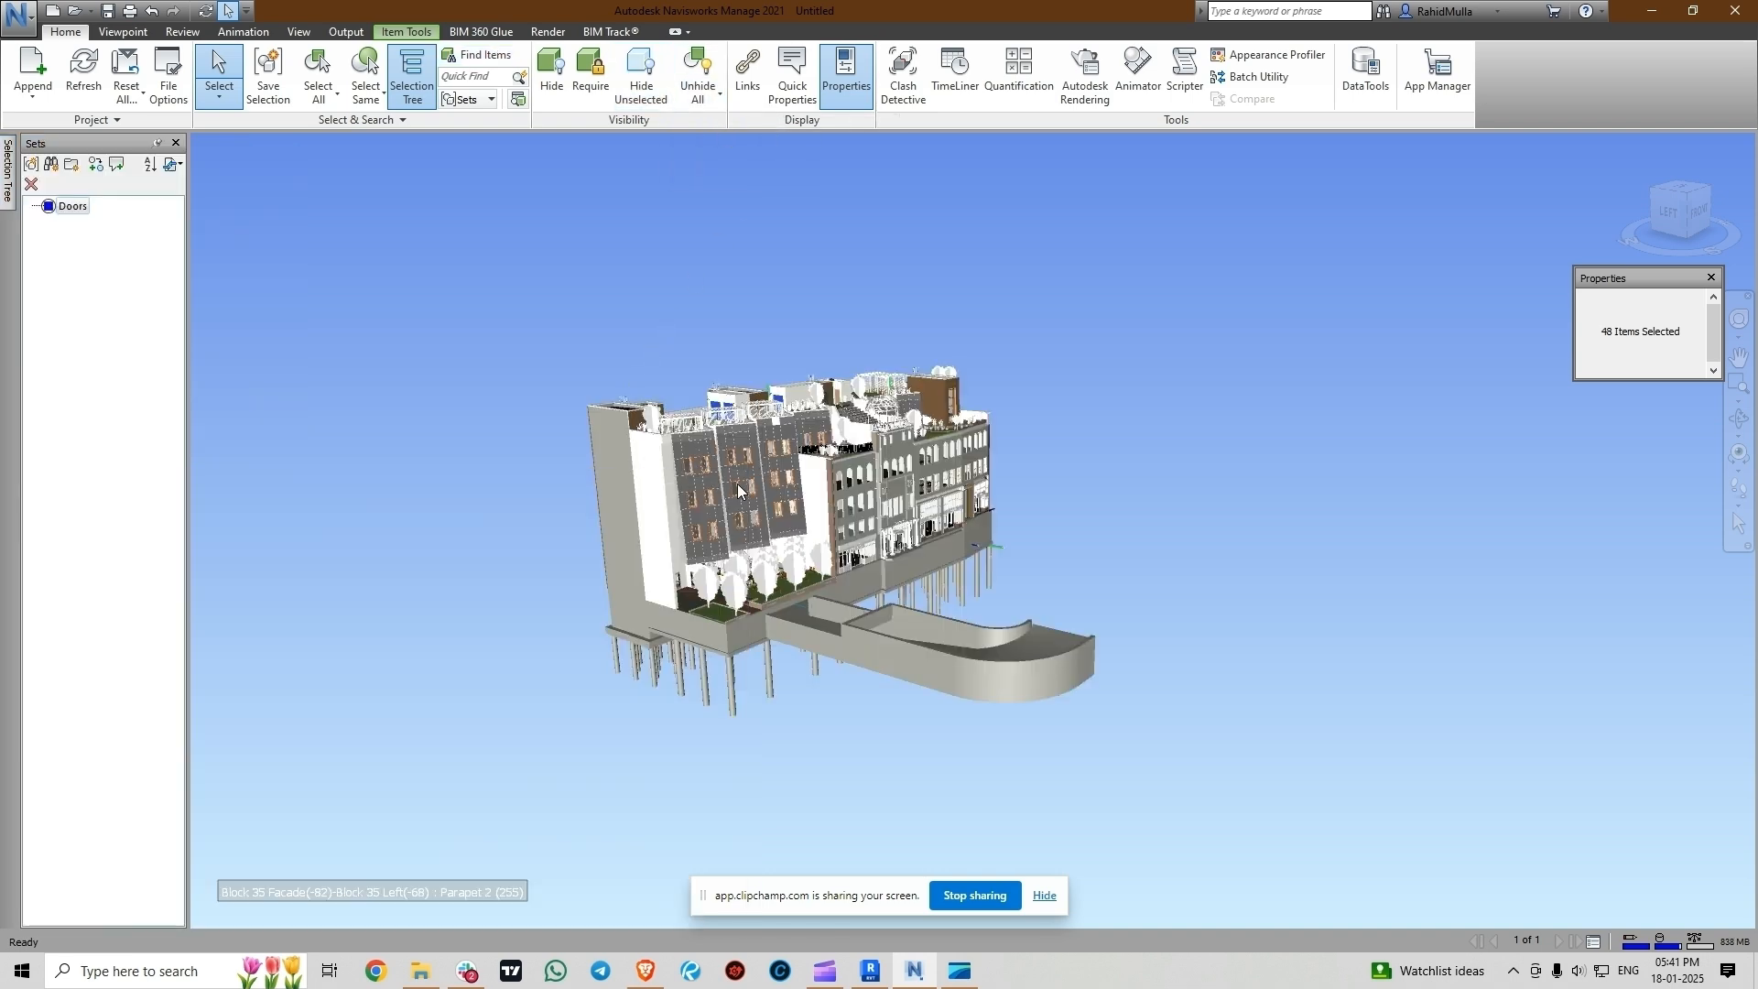
# - Select the muntin pattern in the lower facade window and enlarge the Properties window to show its Item properties
pyautogui.scroll(5, 732, 445)
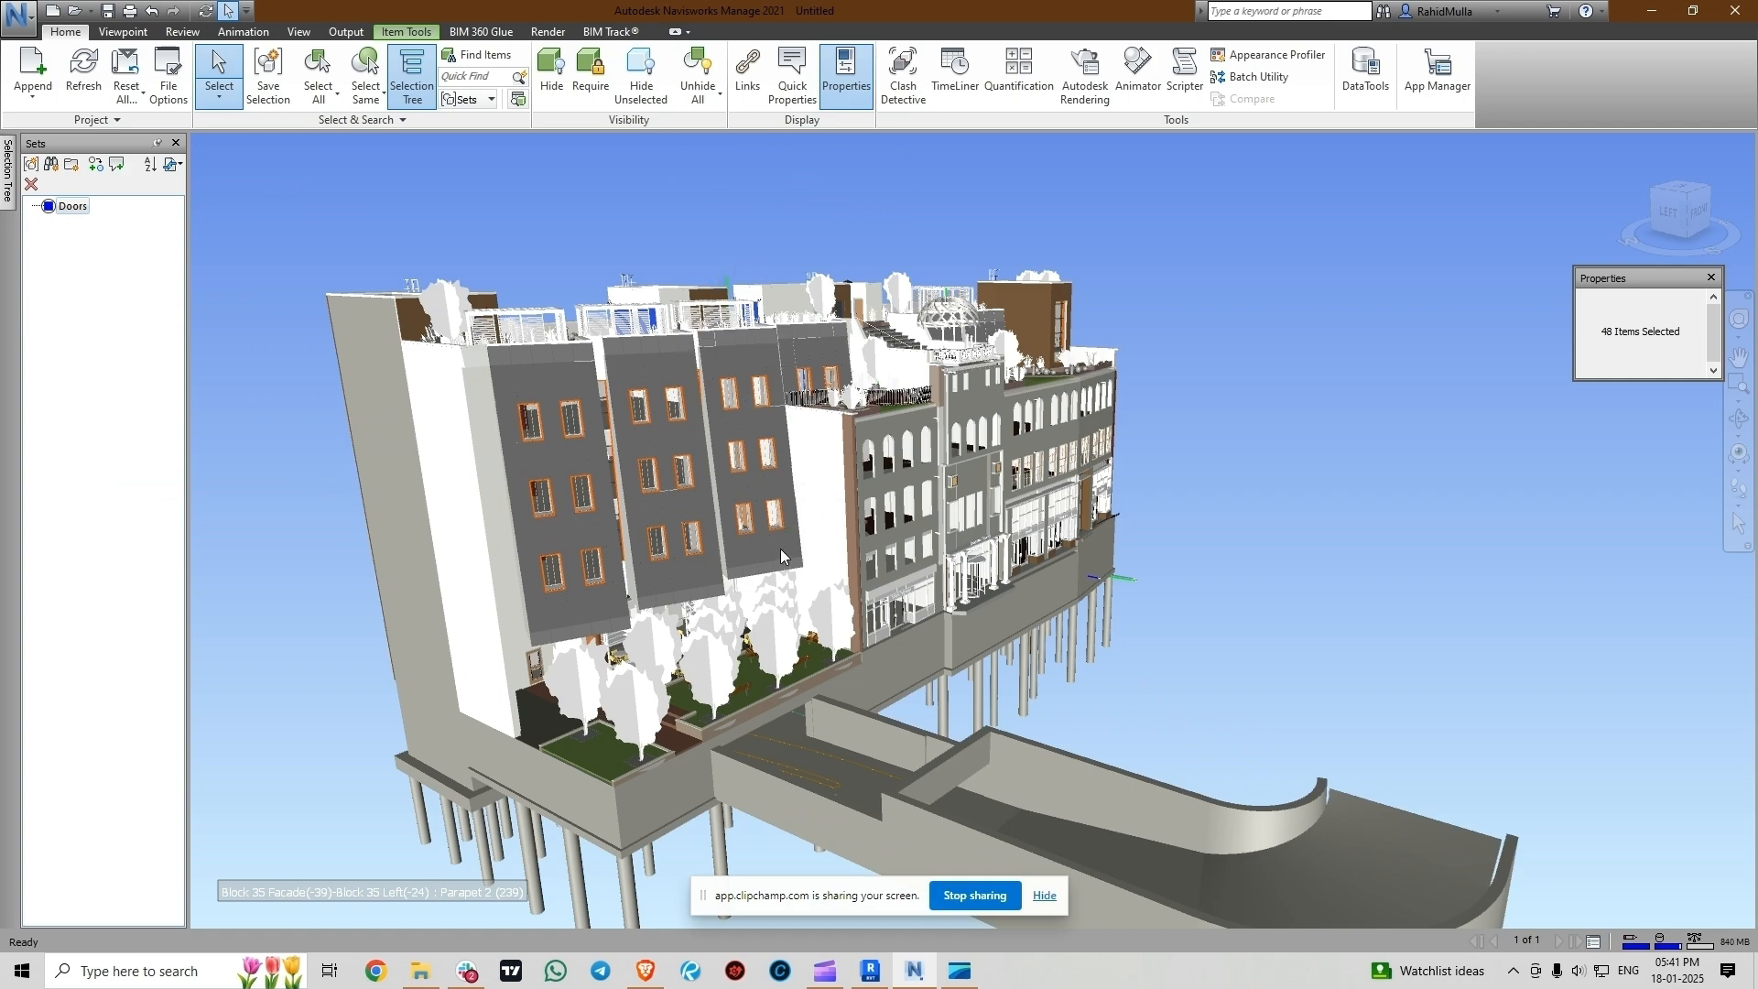
pyautogui.scroll(10, 774, 531)
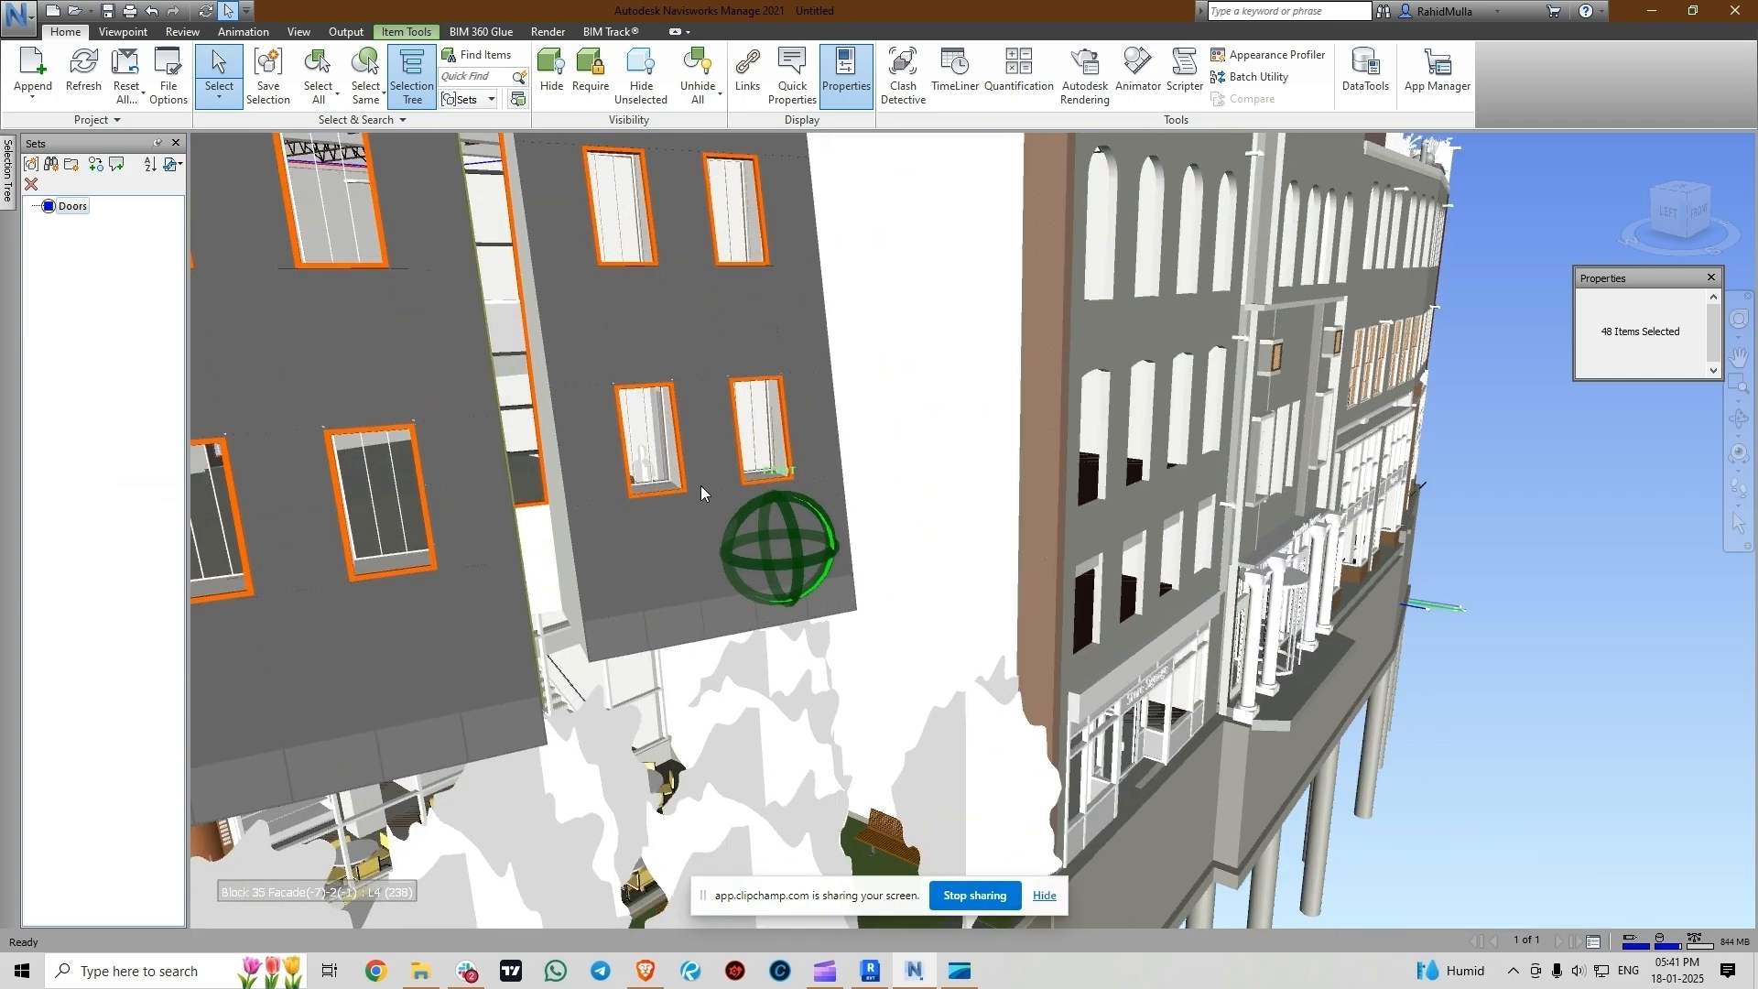
pyautogui.scroll(10, 756, 501)
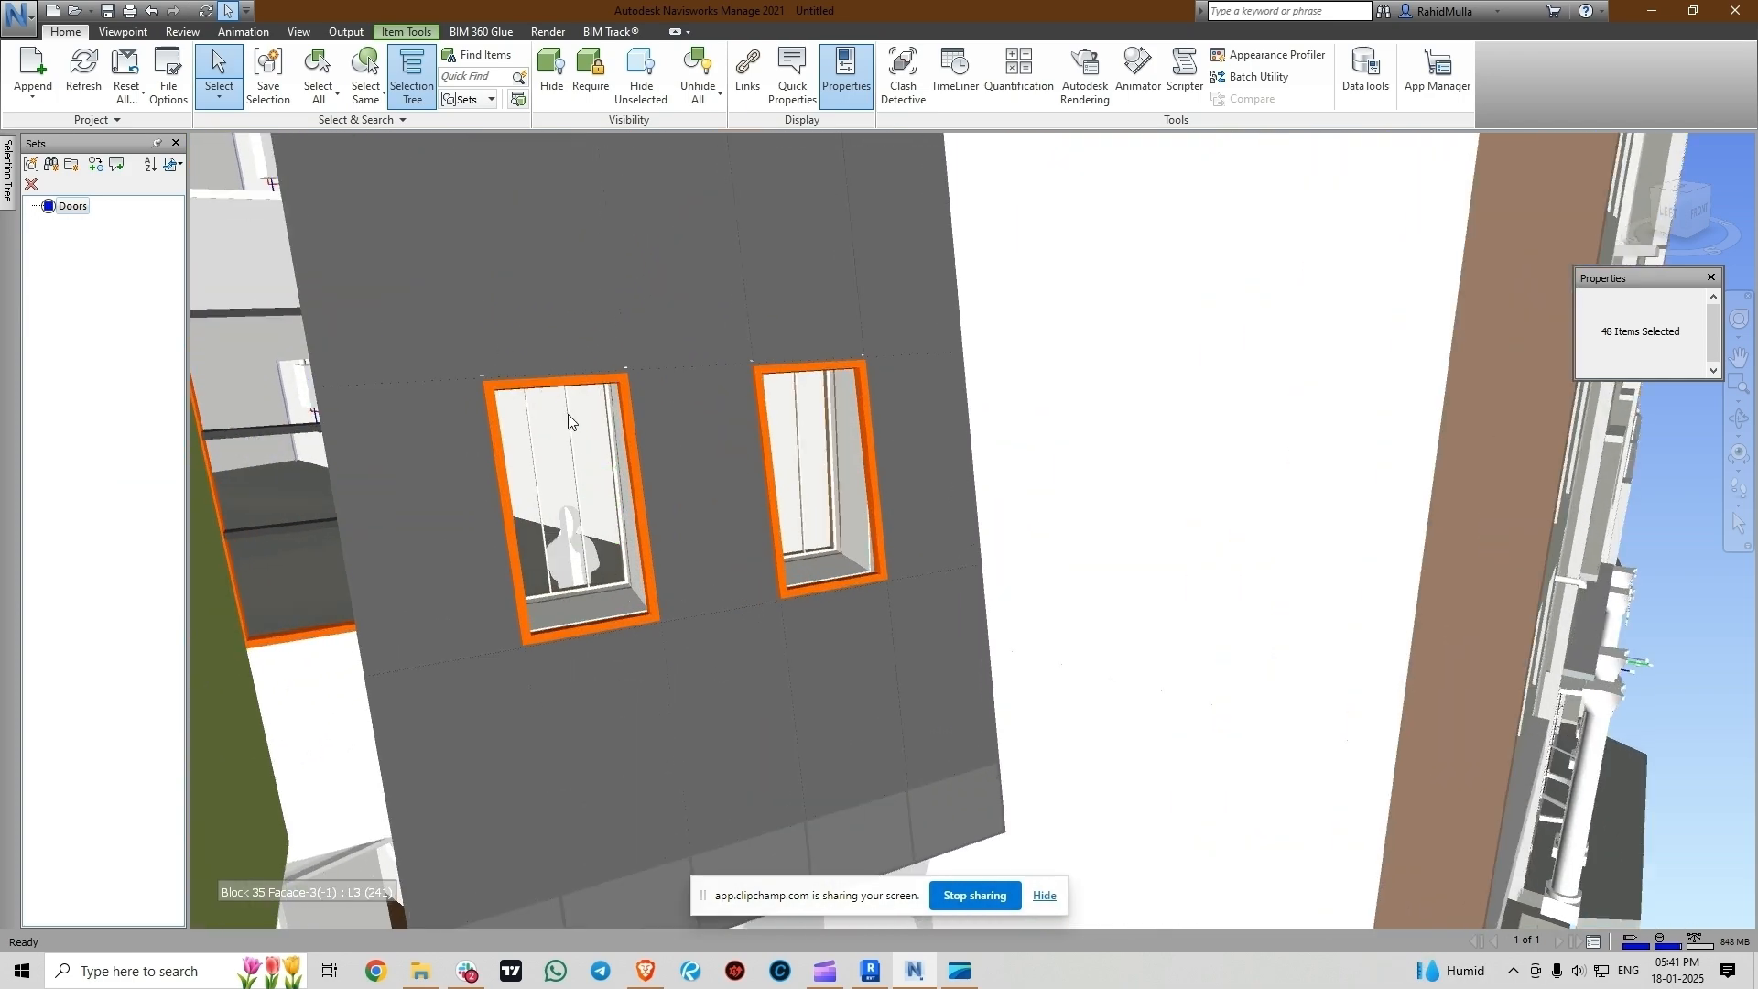
pyautogui.click(567, 414)
pyautogui.keyDown('shift'); pyautogui.moveTo(565, 484); pyautogui.dragTo(633, 483, button='middle'); pyautogui.keyUp('shift')
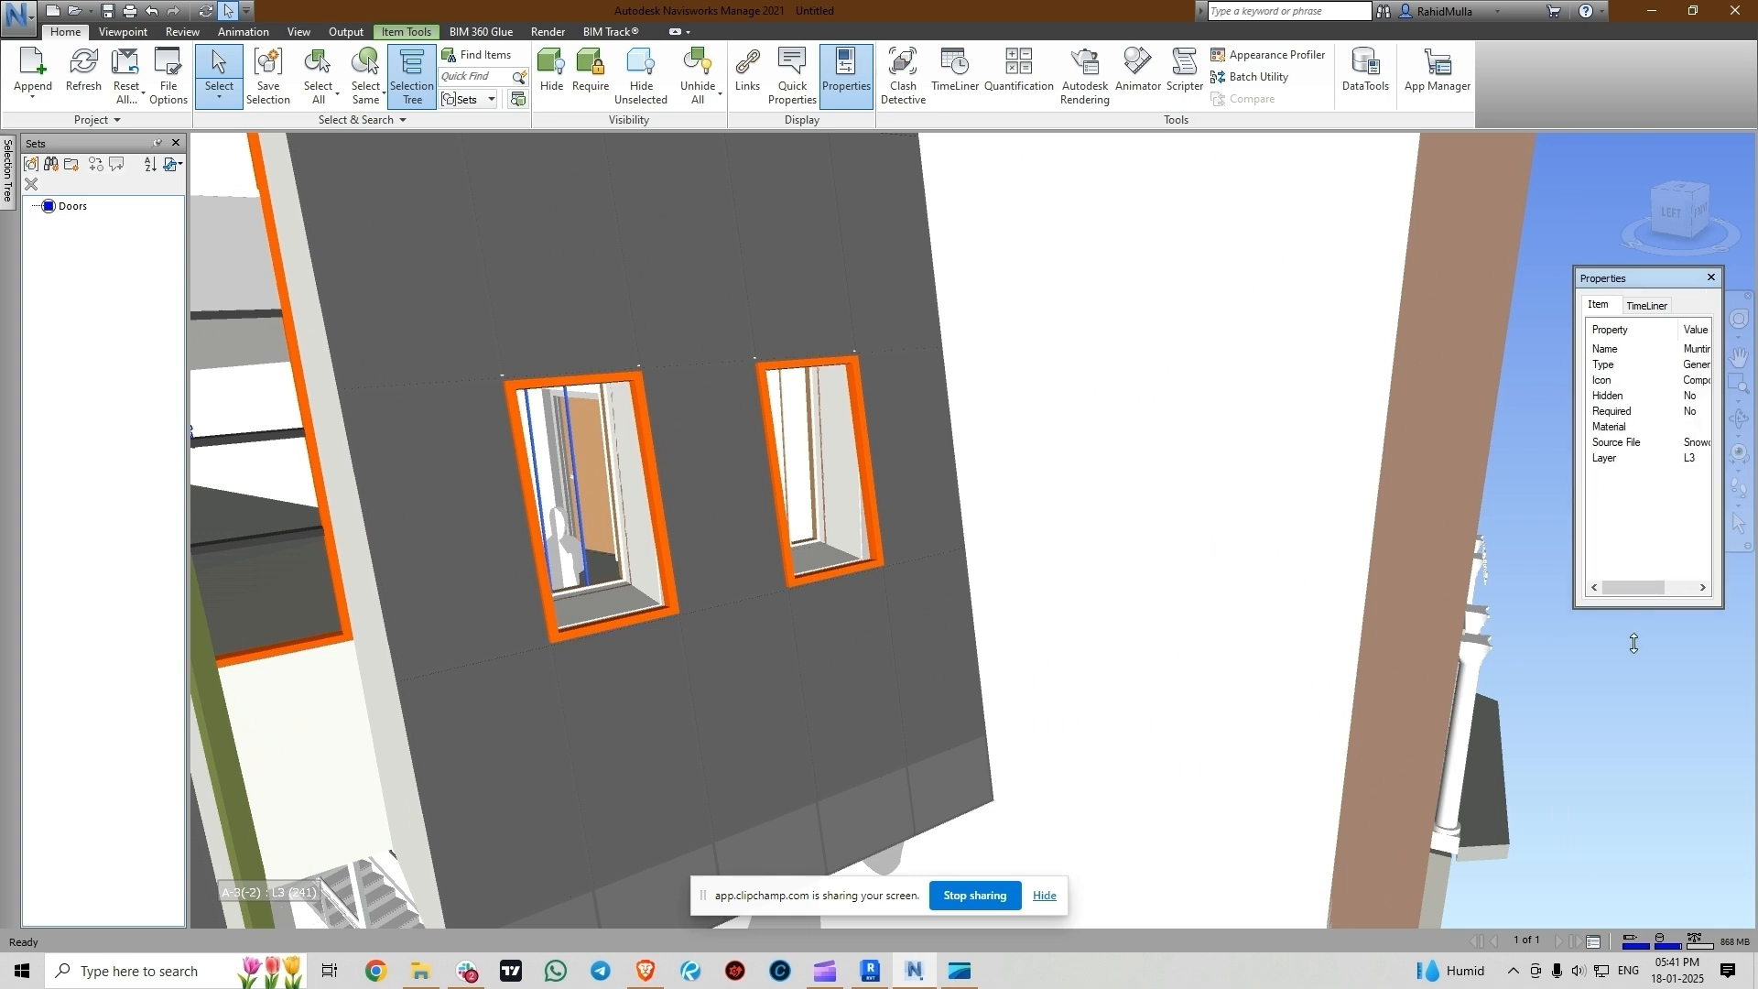
pyautogui.moveTo(1574, 509); pyautogui.dragTo(1385, 508)
pyautogui.click(1451, 306)
pyautogui.click(1406, 309)
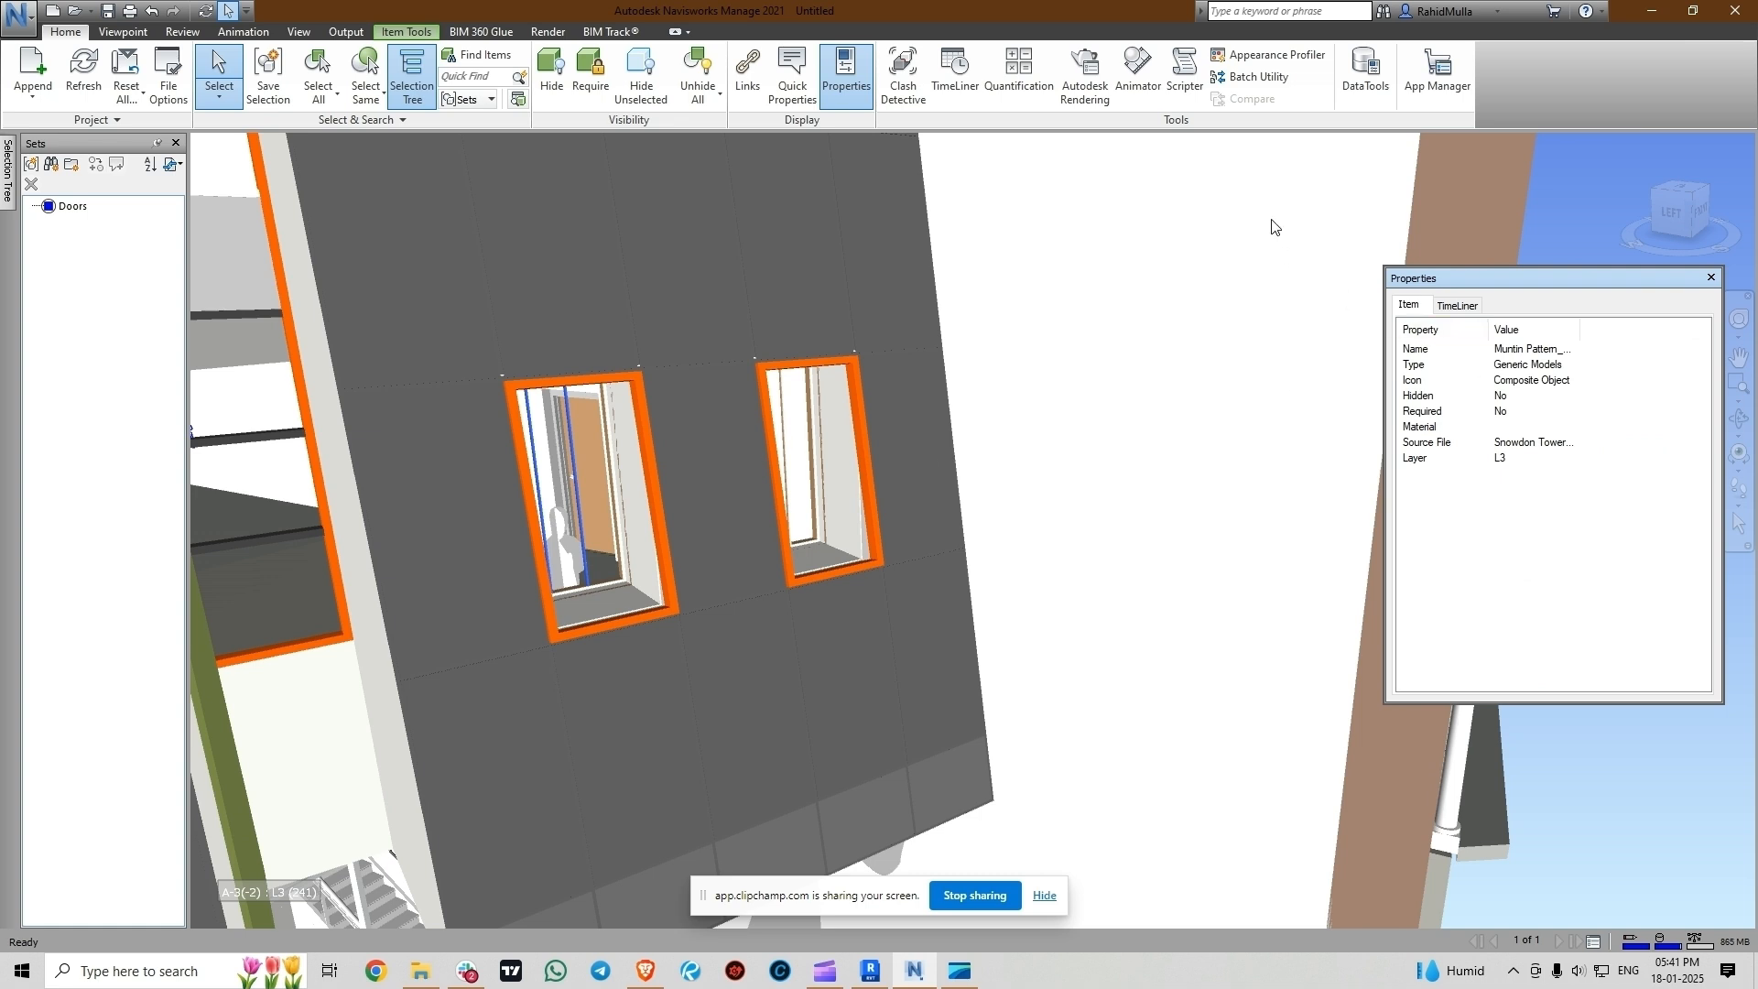
# - Close and reopen the Properties window, and review the list of available program windows
pyautogui.click(843, 100)
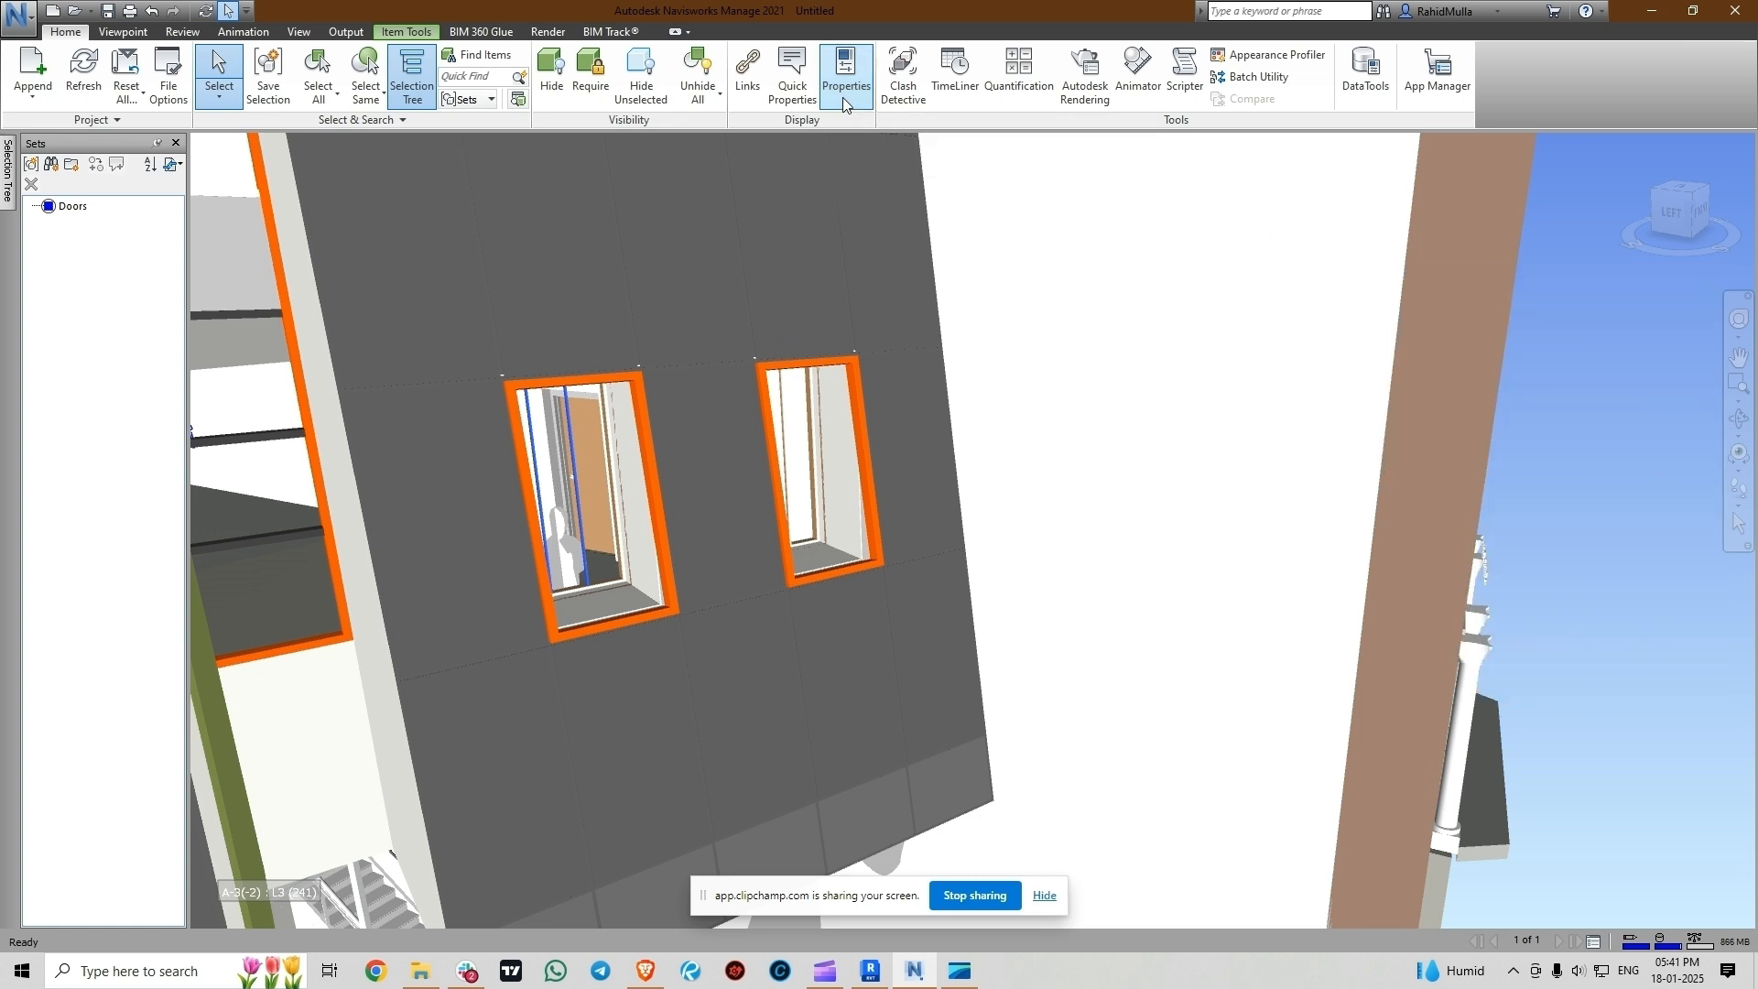
pyautogui.click(844, 98)
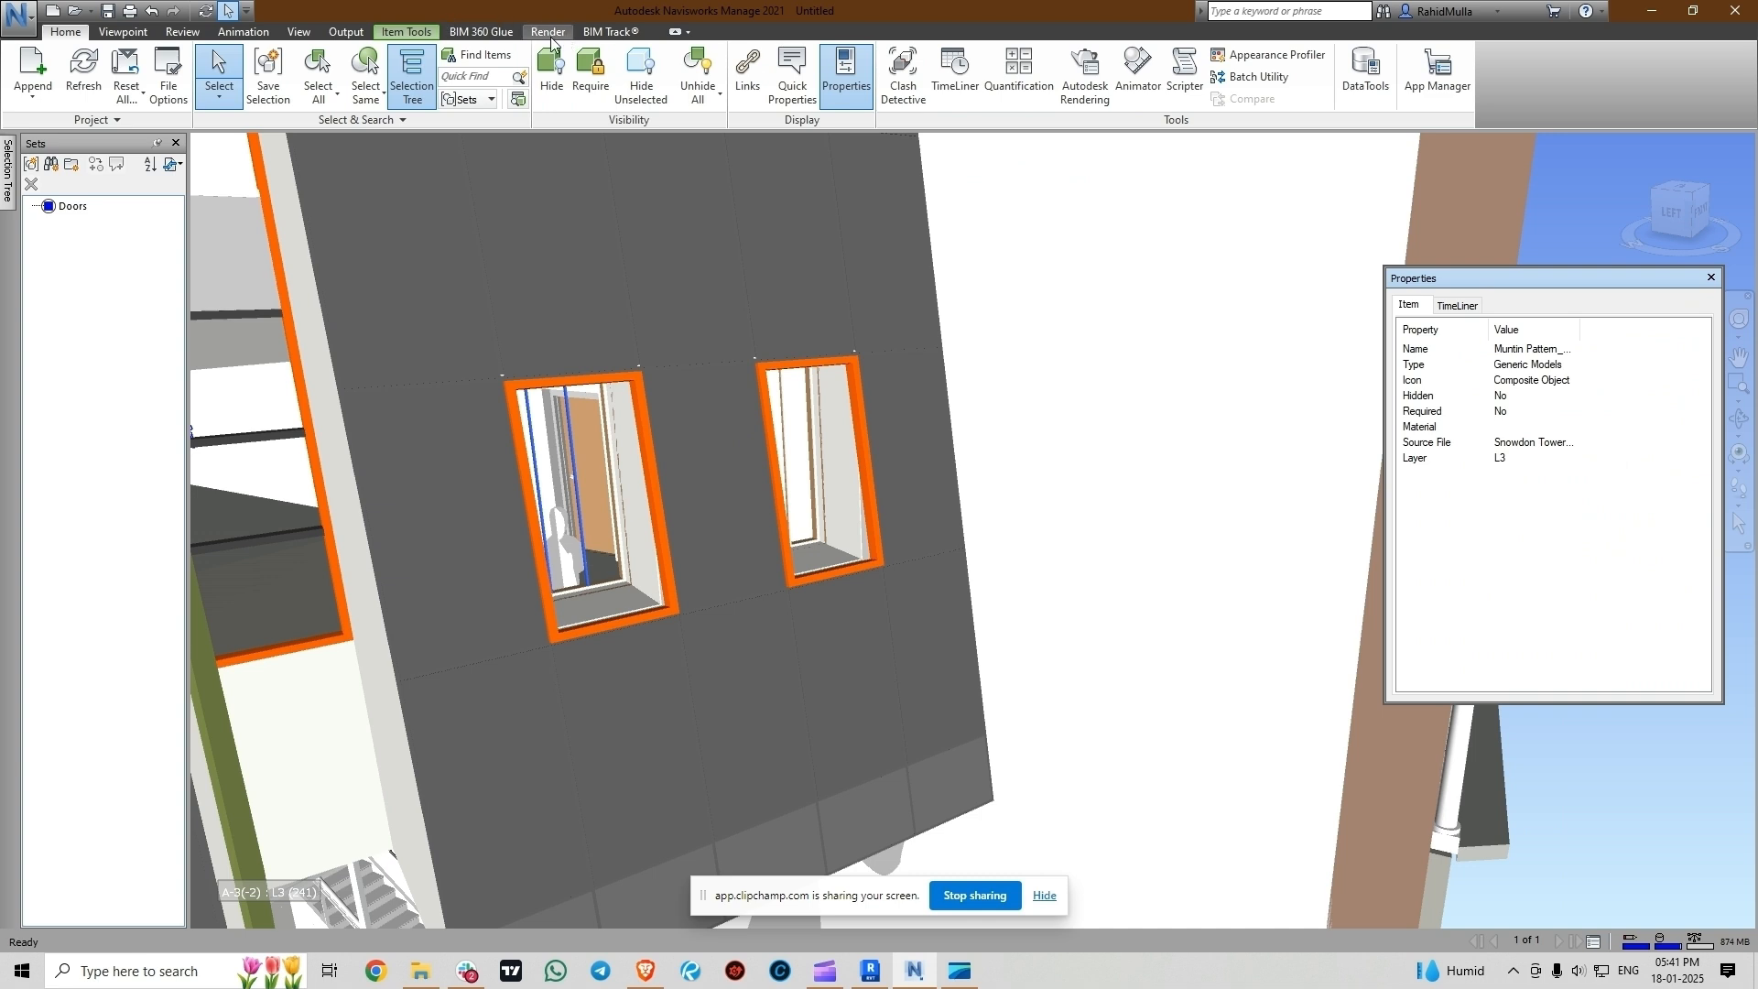
pyautogui.click(300, 33)
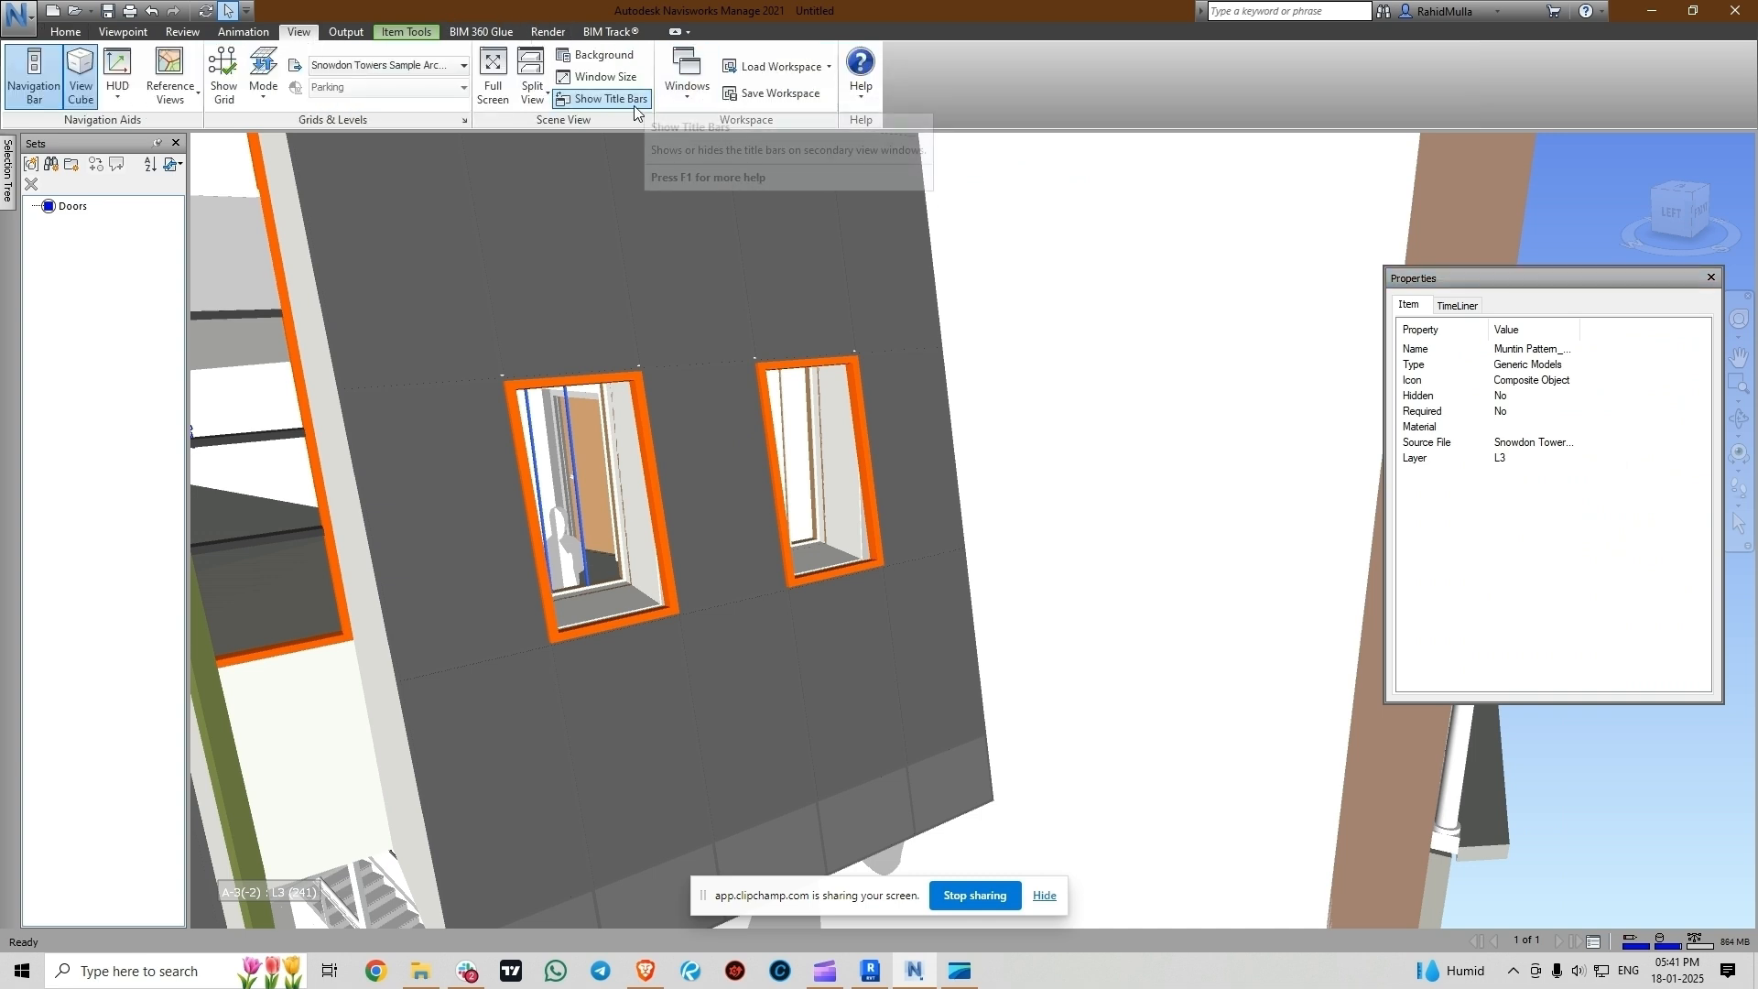
pyautogui.click(684, 97)
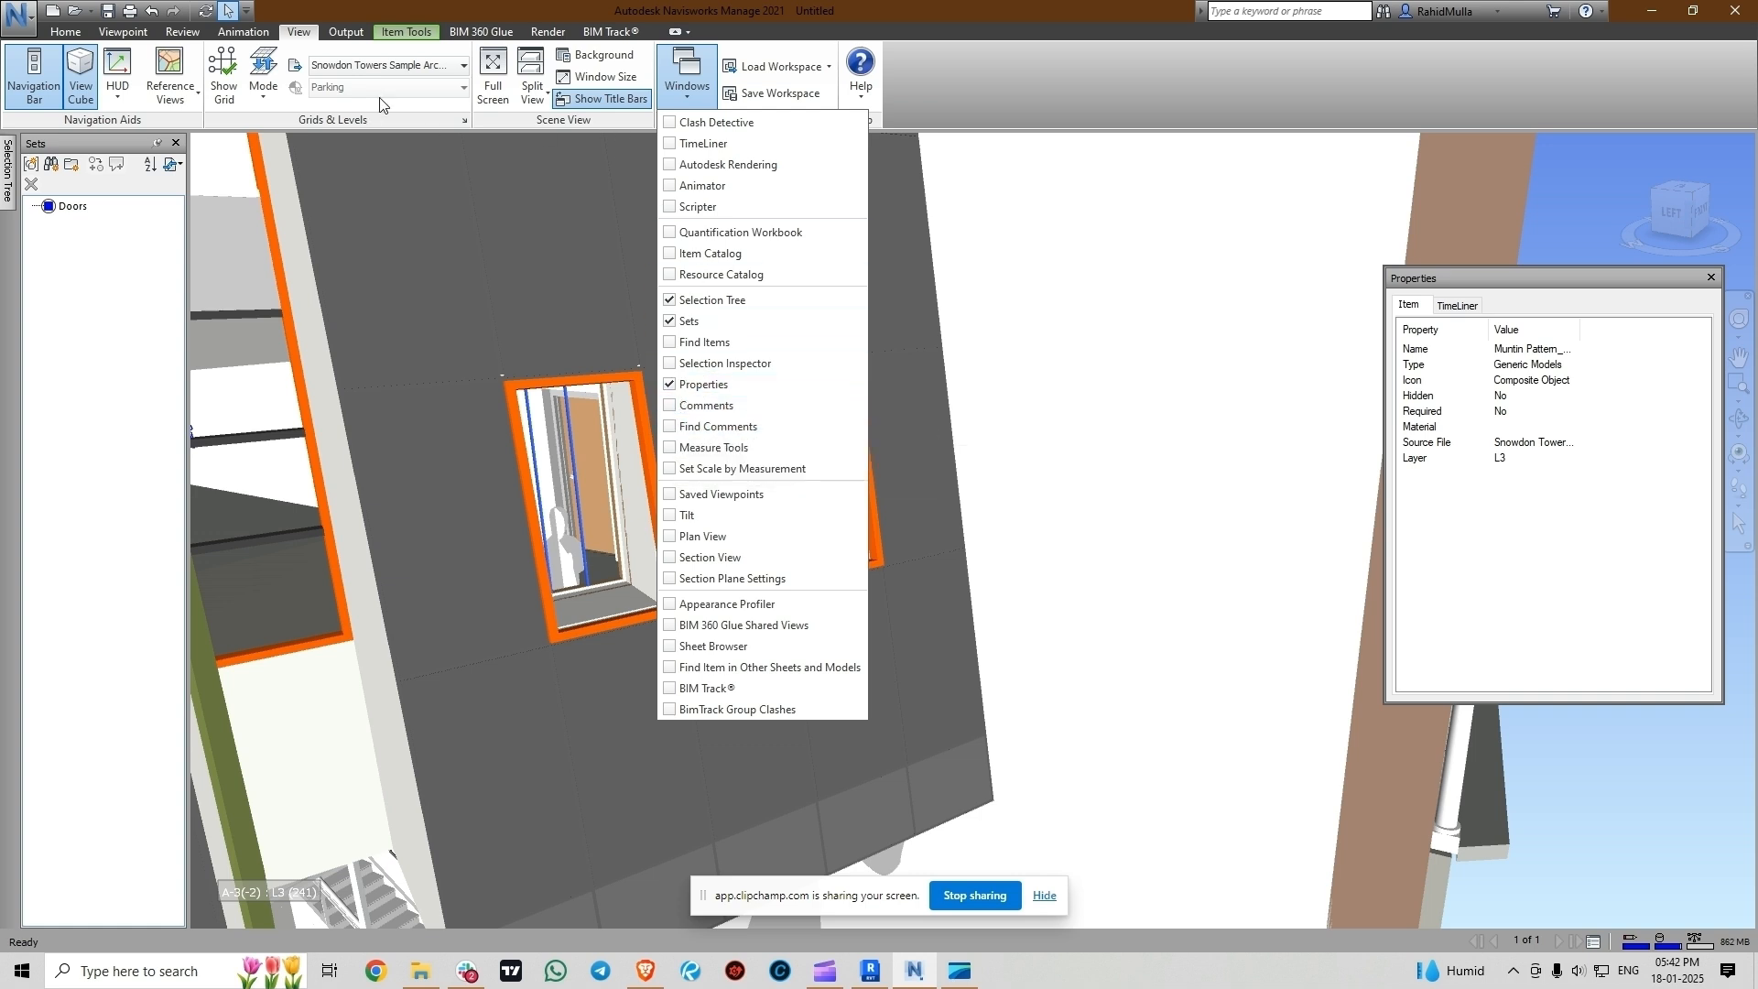
pyautogui.click(77, 33)
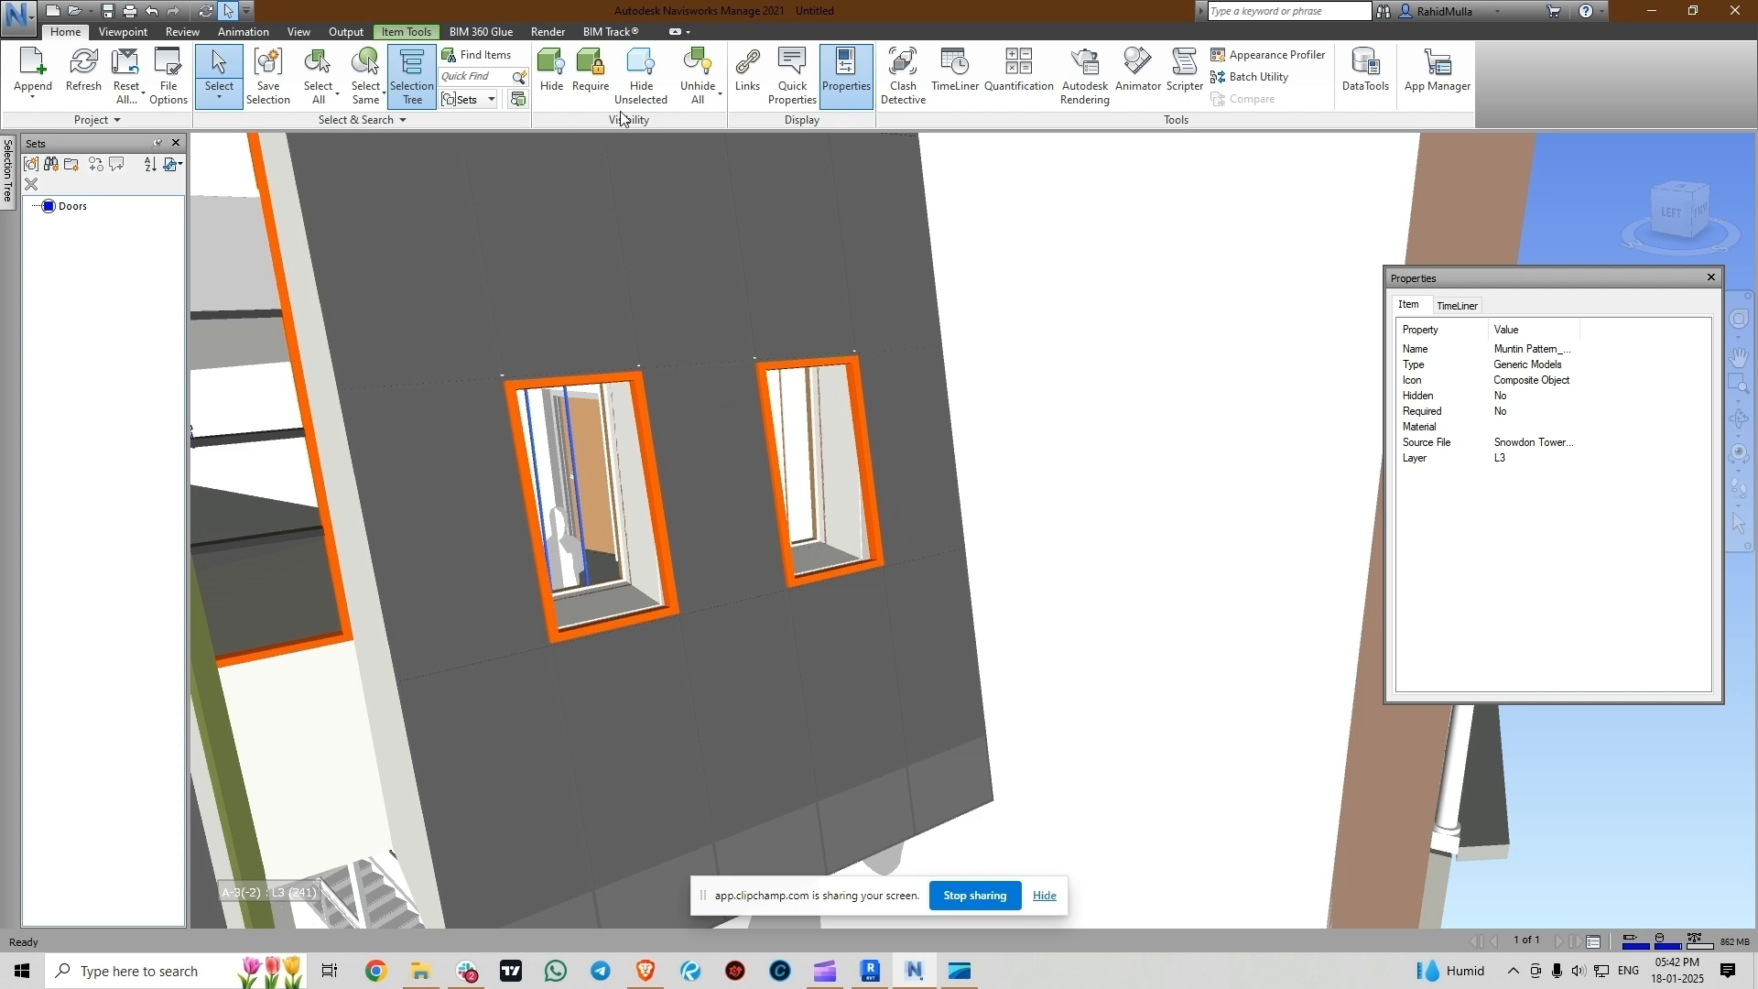
# - Turn on Quick Properties and open its Definitions page under Interface in the Options Editor
pyautogui.click(792, 78)
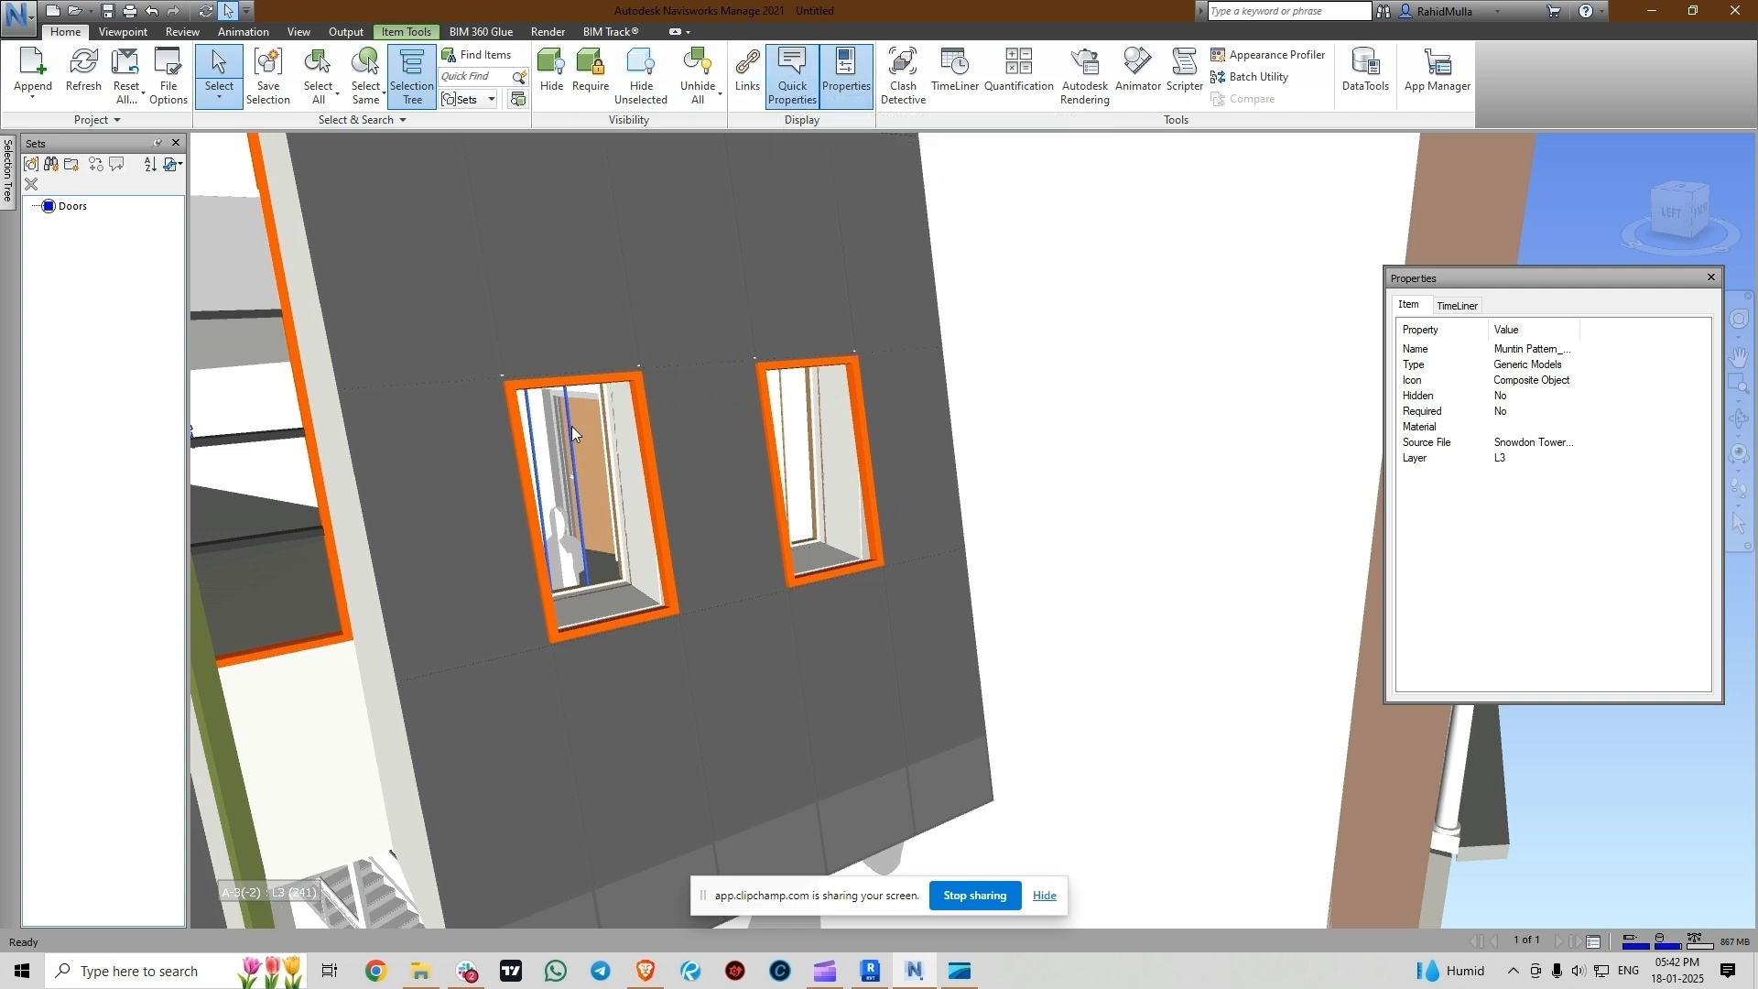
pyautogui.moveTo(568, 427)
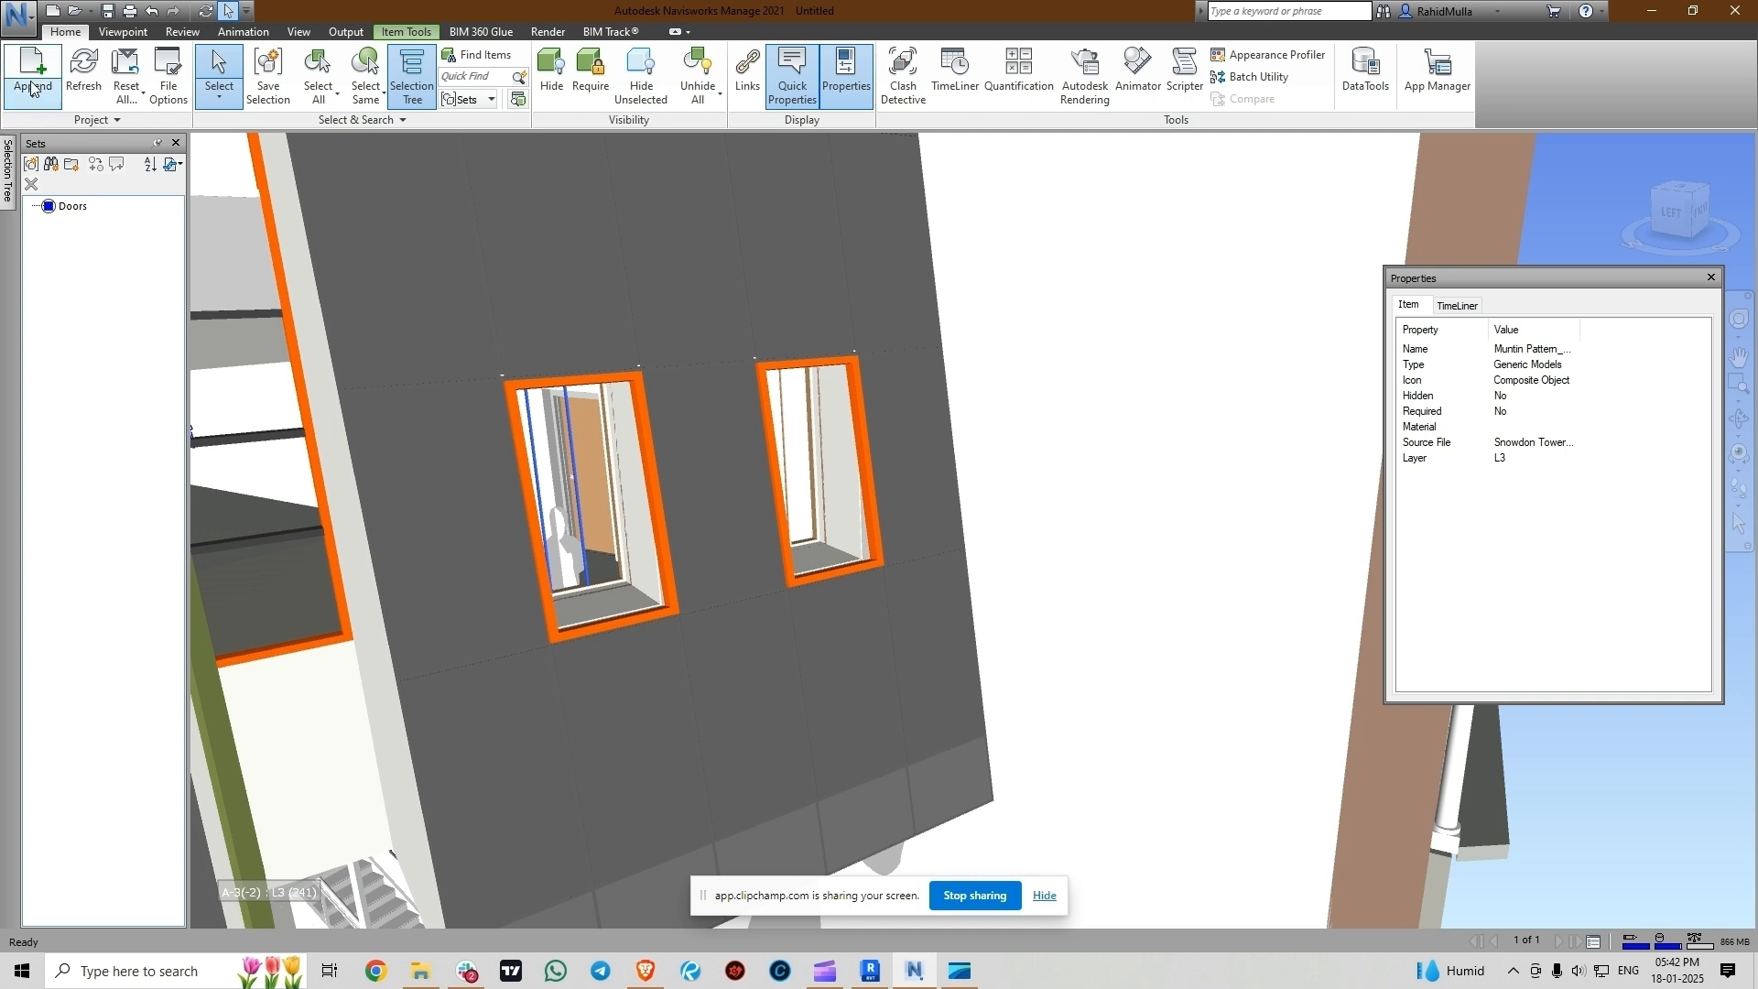
pyautogui.click(23, 31)
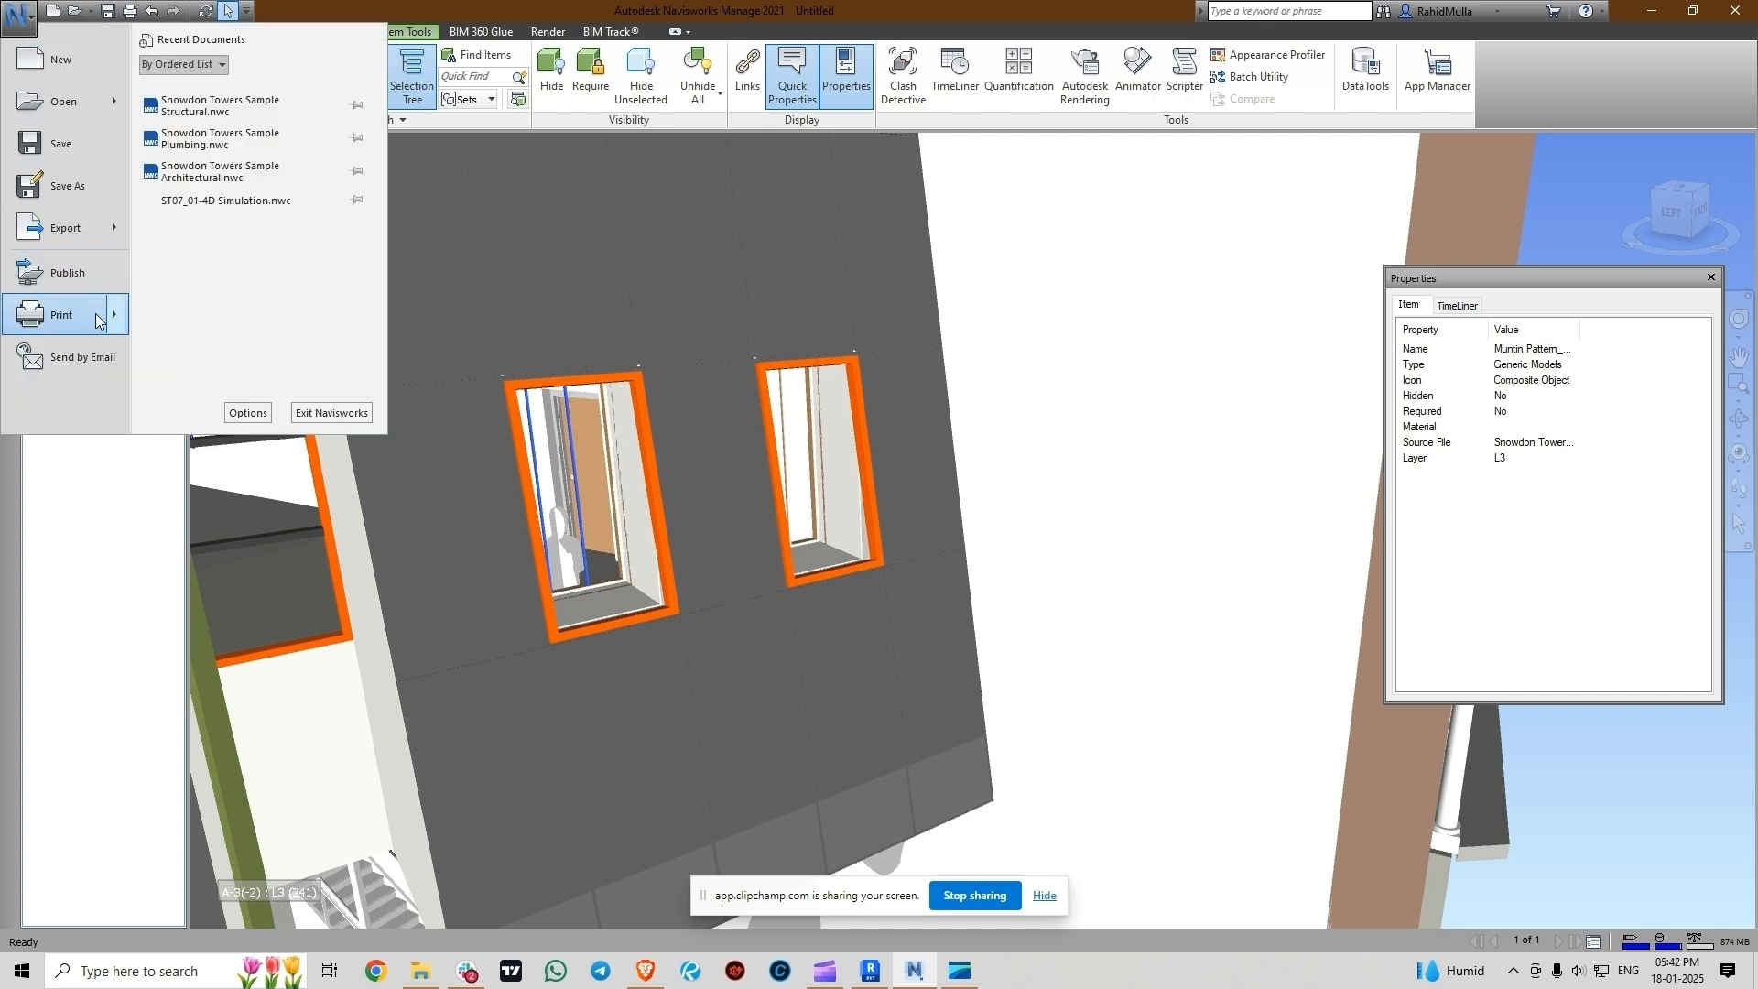
pyautogui.moveTo(97, 313)
pyautogui.click(247, 412)
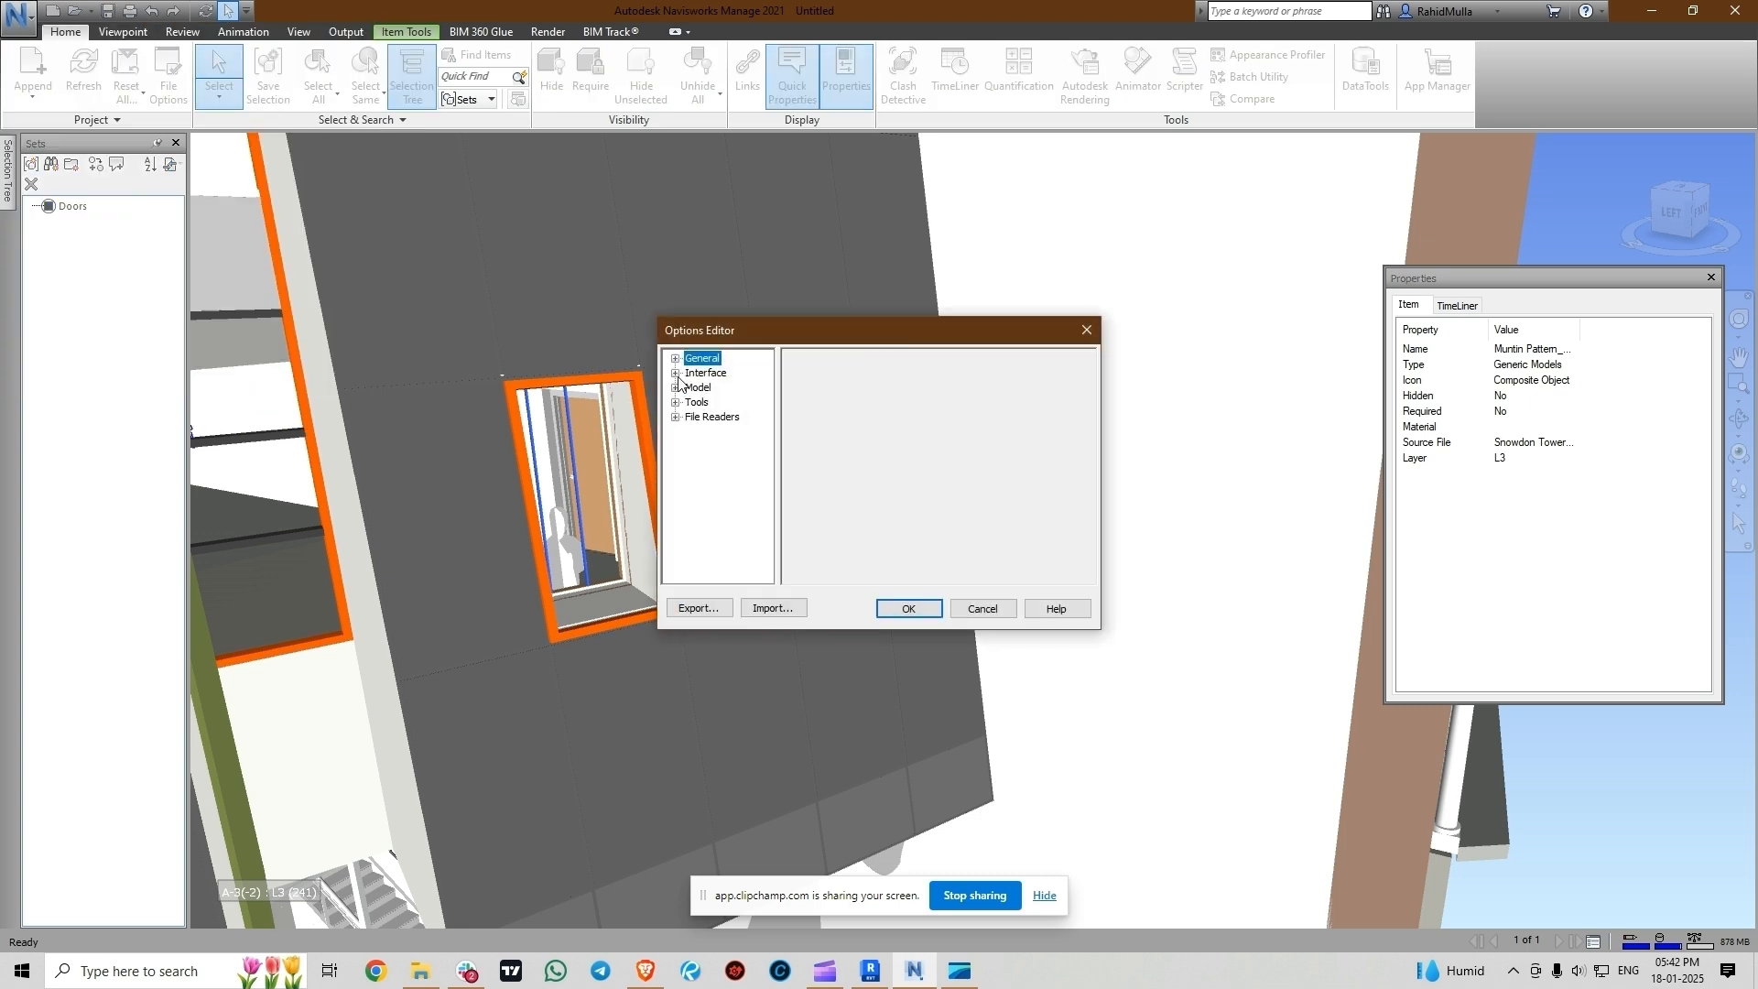
pyautogui.click(698, 374)
pyautogui.click(676, 374)
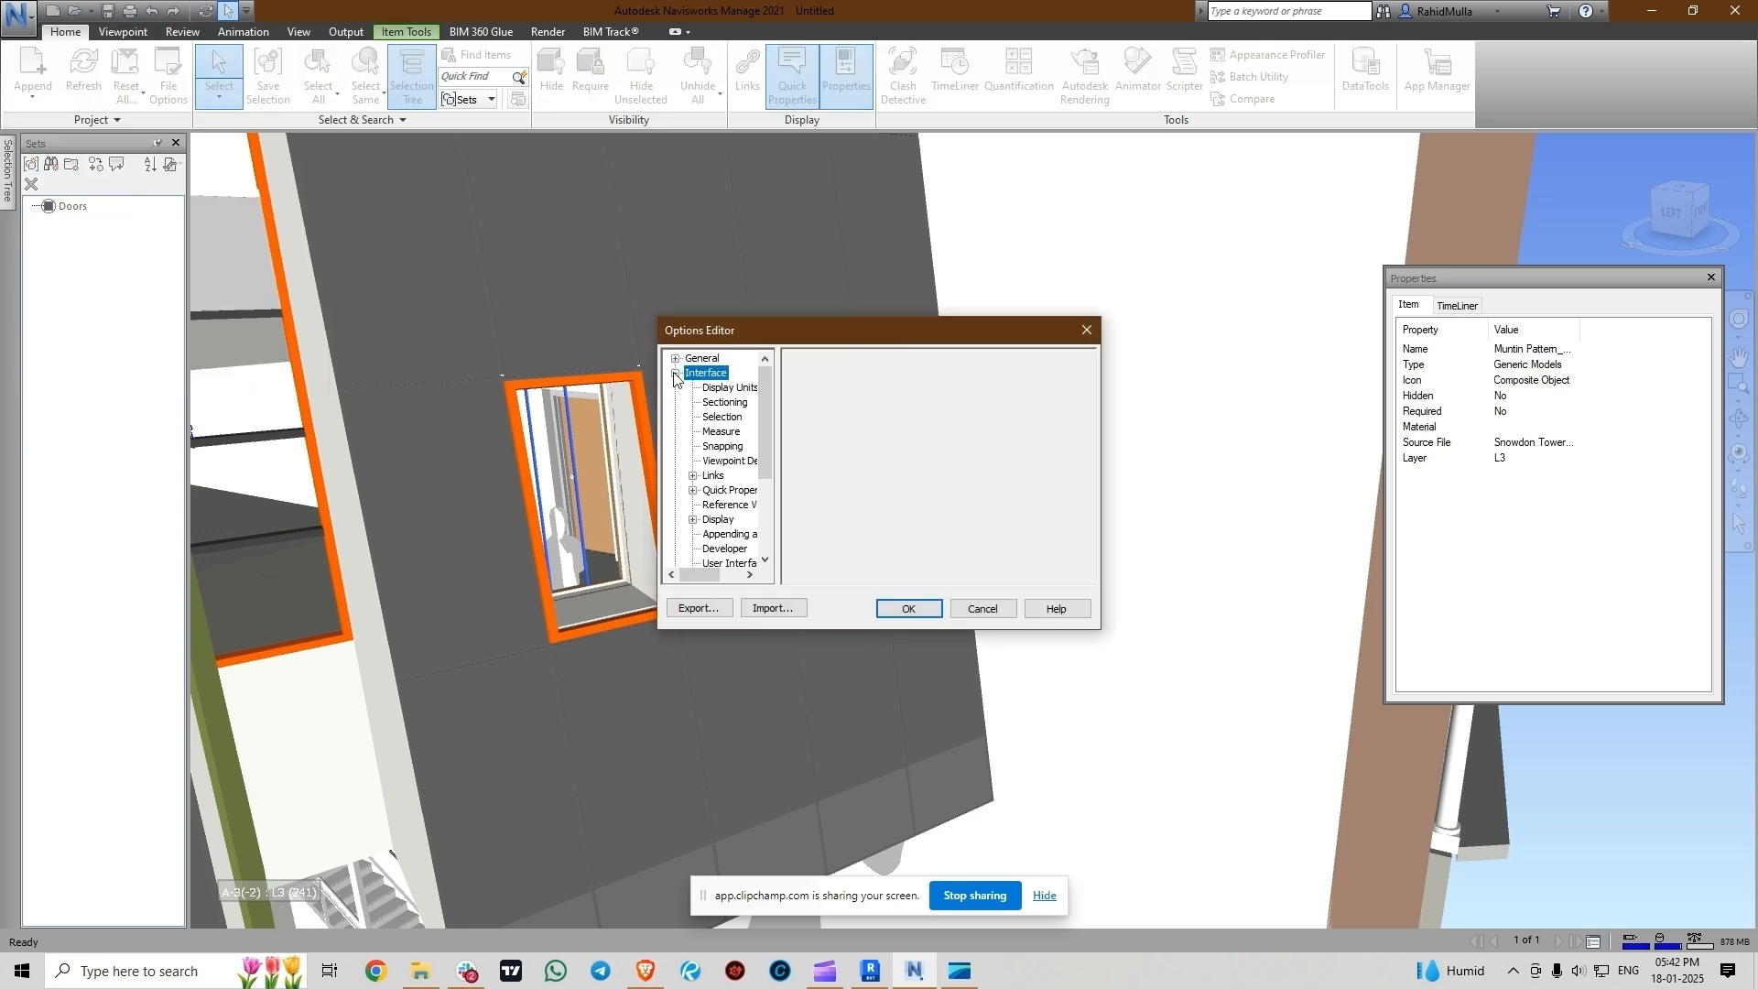
pyautogui.click(725, 491)
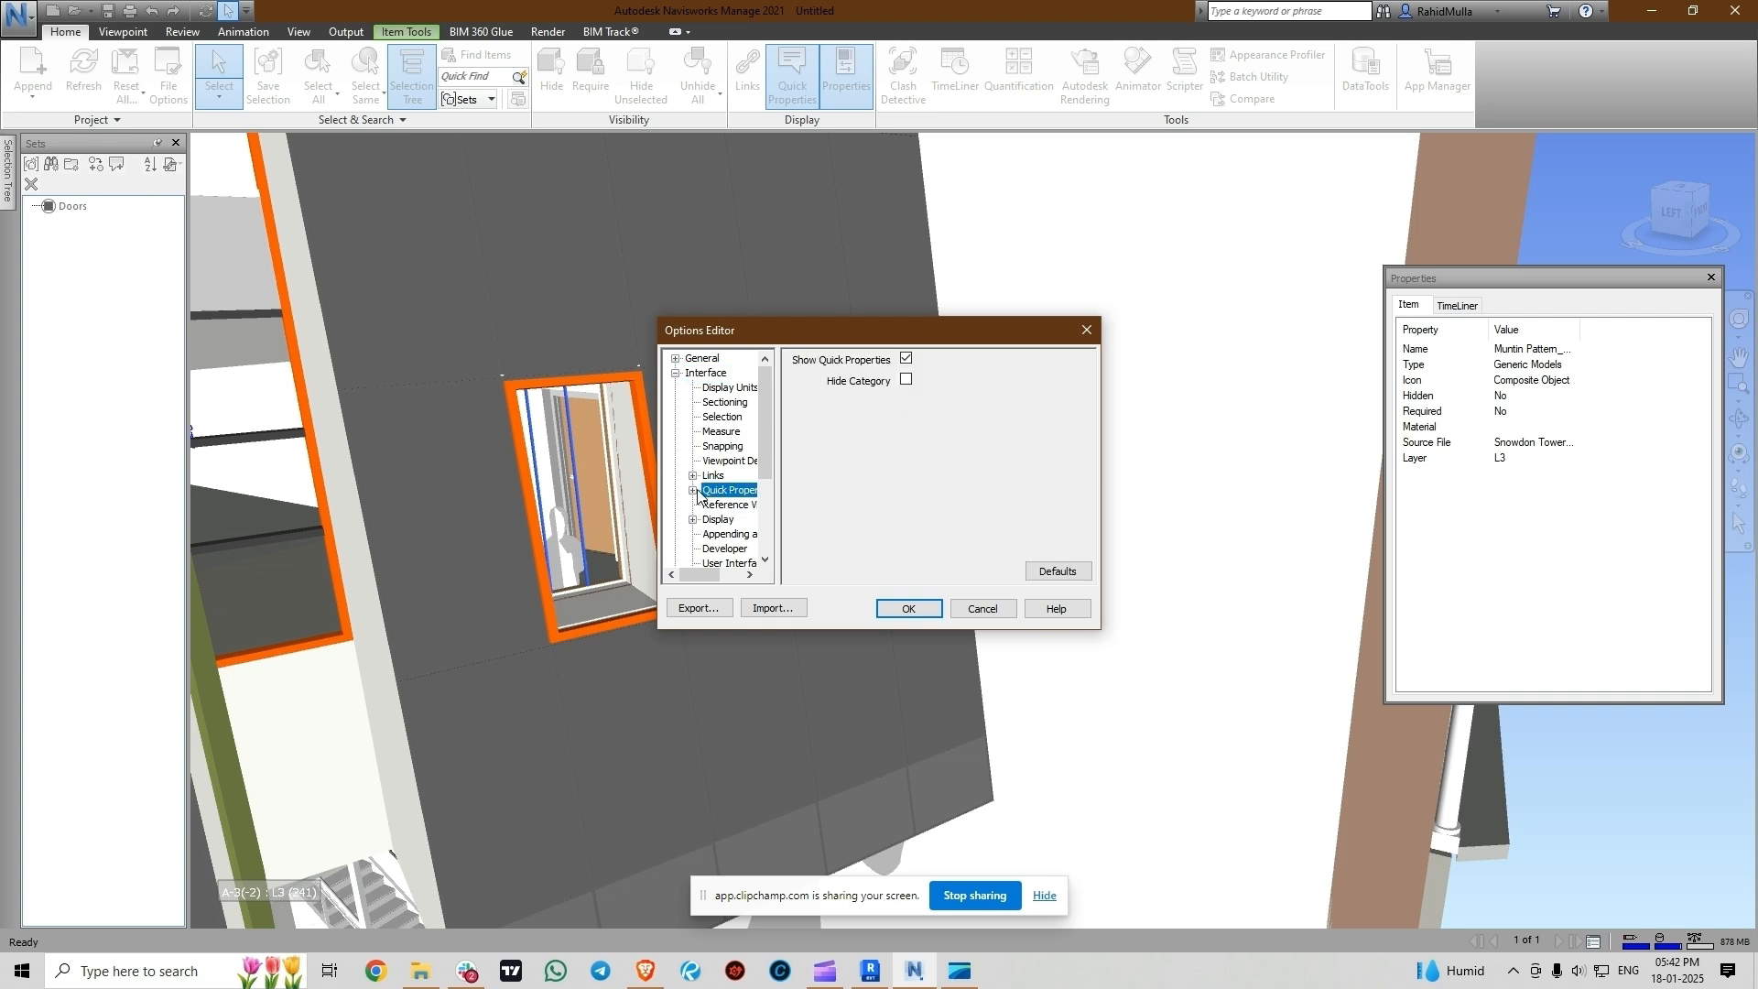
pyautogui.doubleClick(723, 492)
pyautogui.click(735, 505)
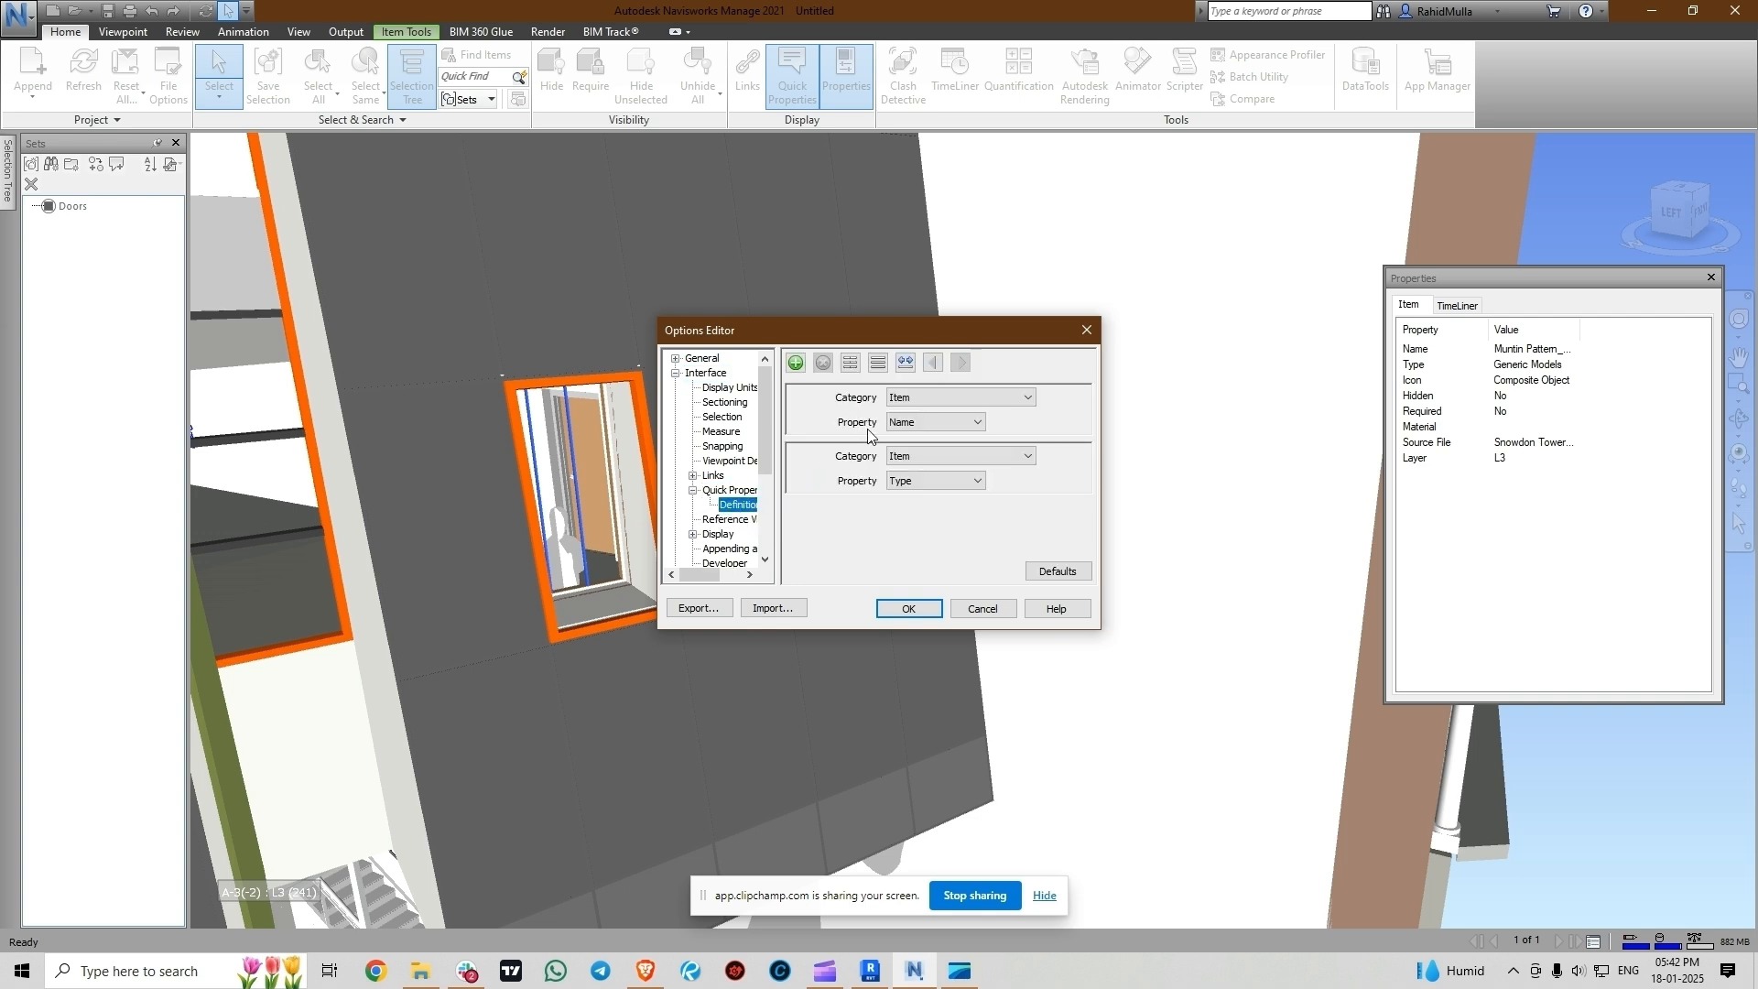
# - Set the category of the first Quick Properties definition to Element ID and apply the options
pyautogui.click(958, 396)
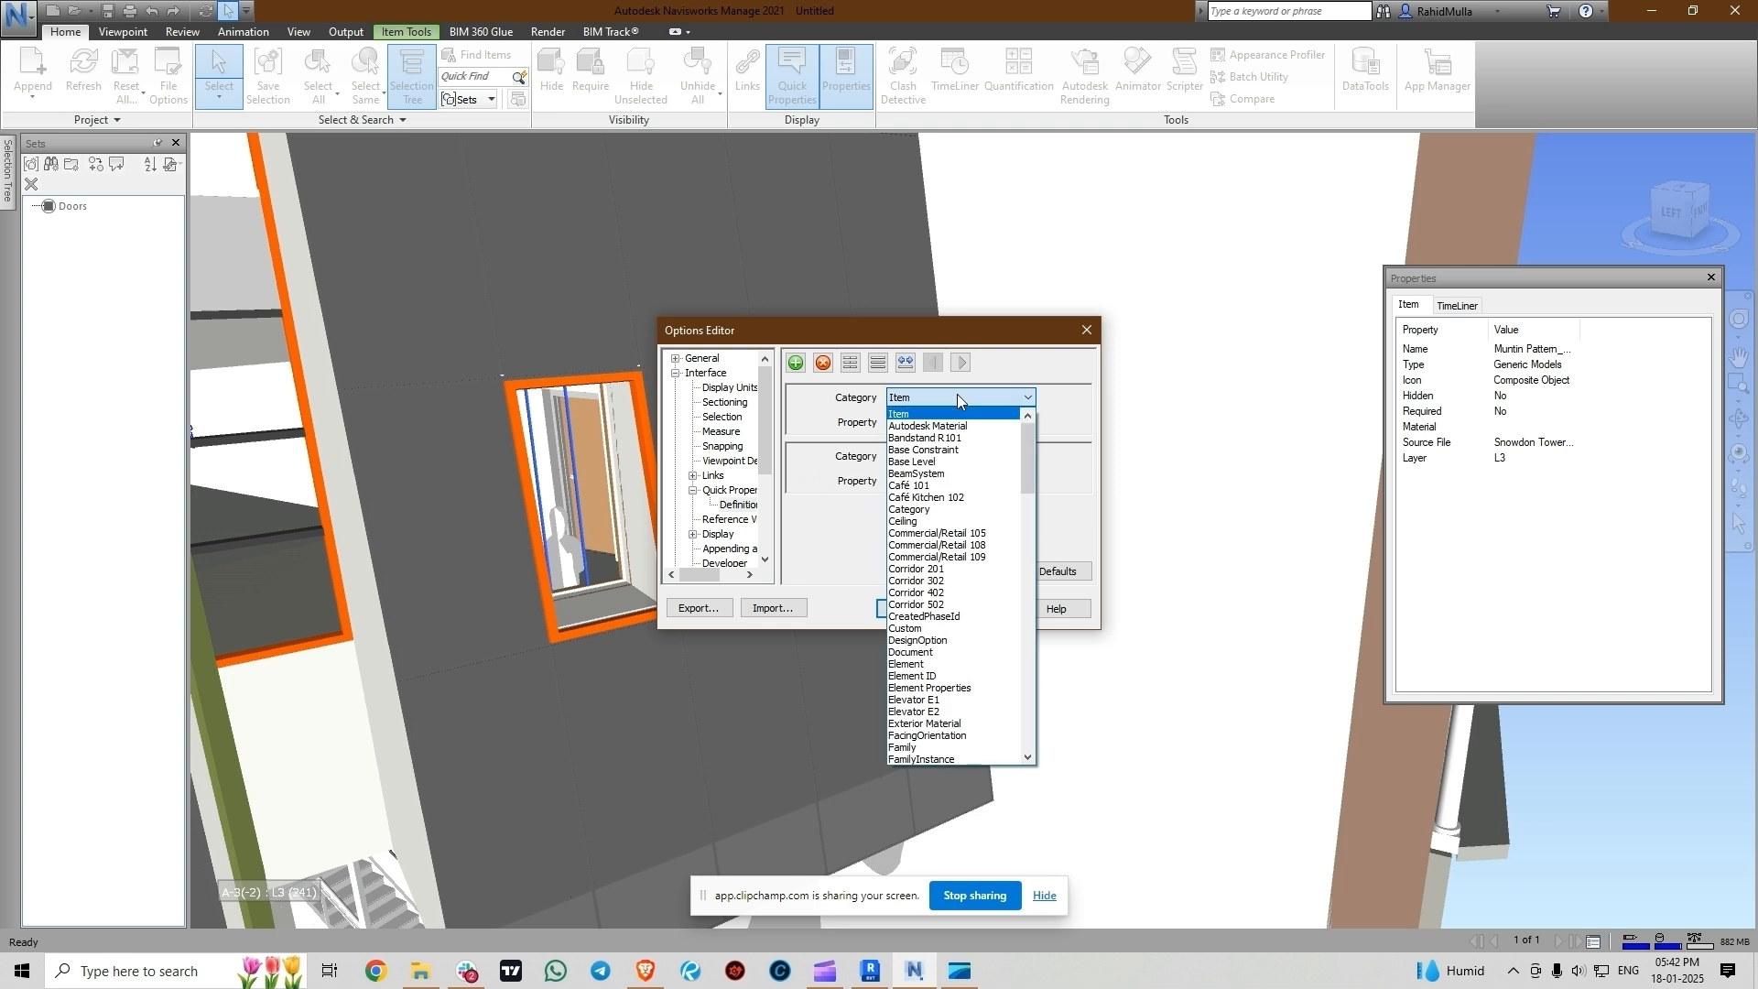
pyautogui.scroll(5, 930, 709)
pyautogui.scroll(-10, 929, 710)
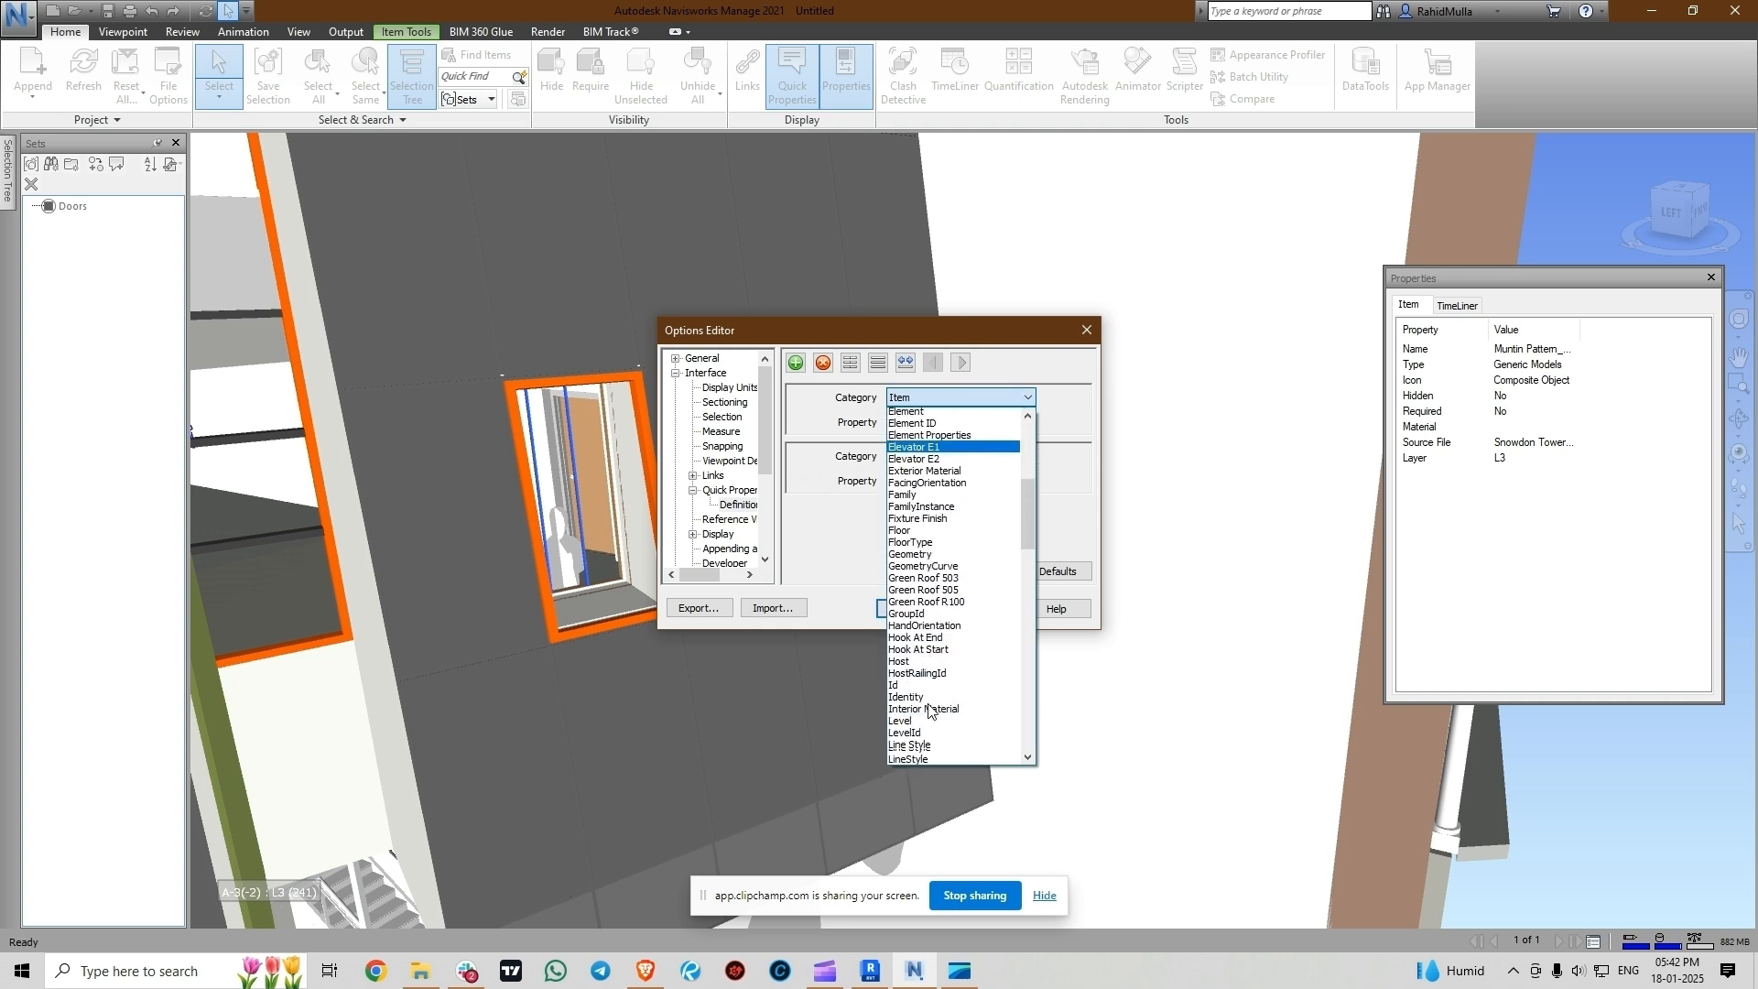
pyautogui.scroll(-10, 929, 710)
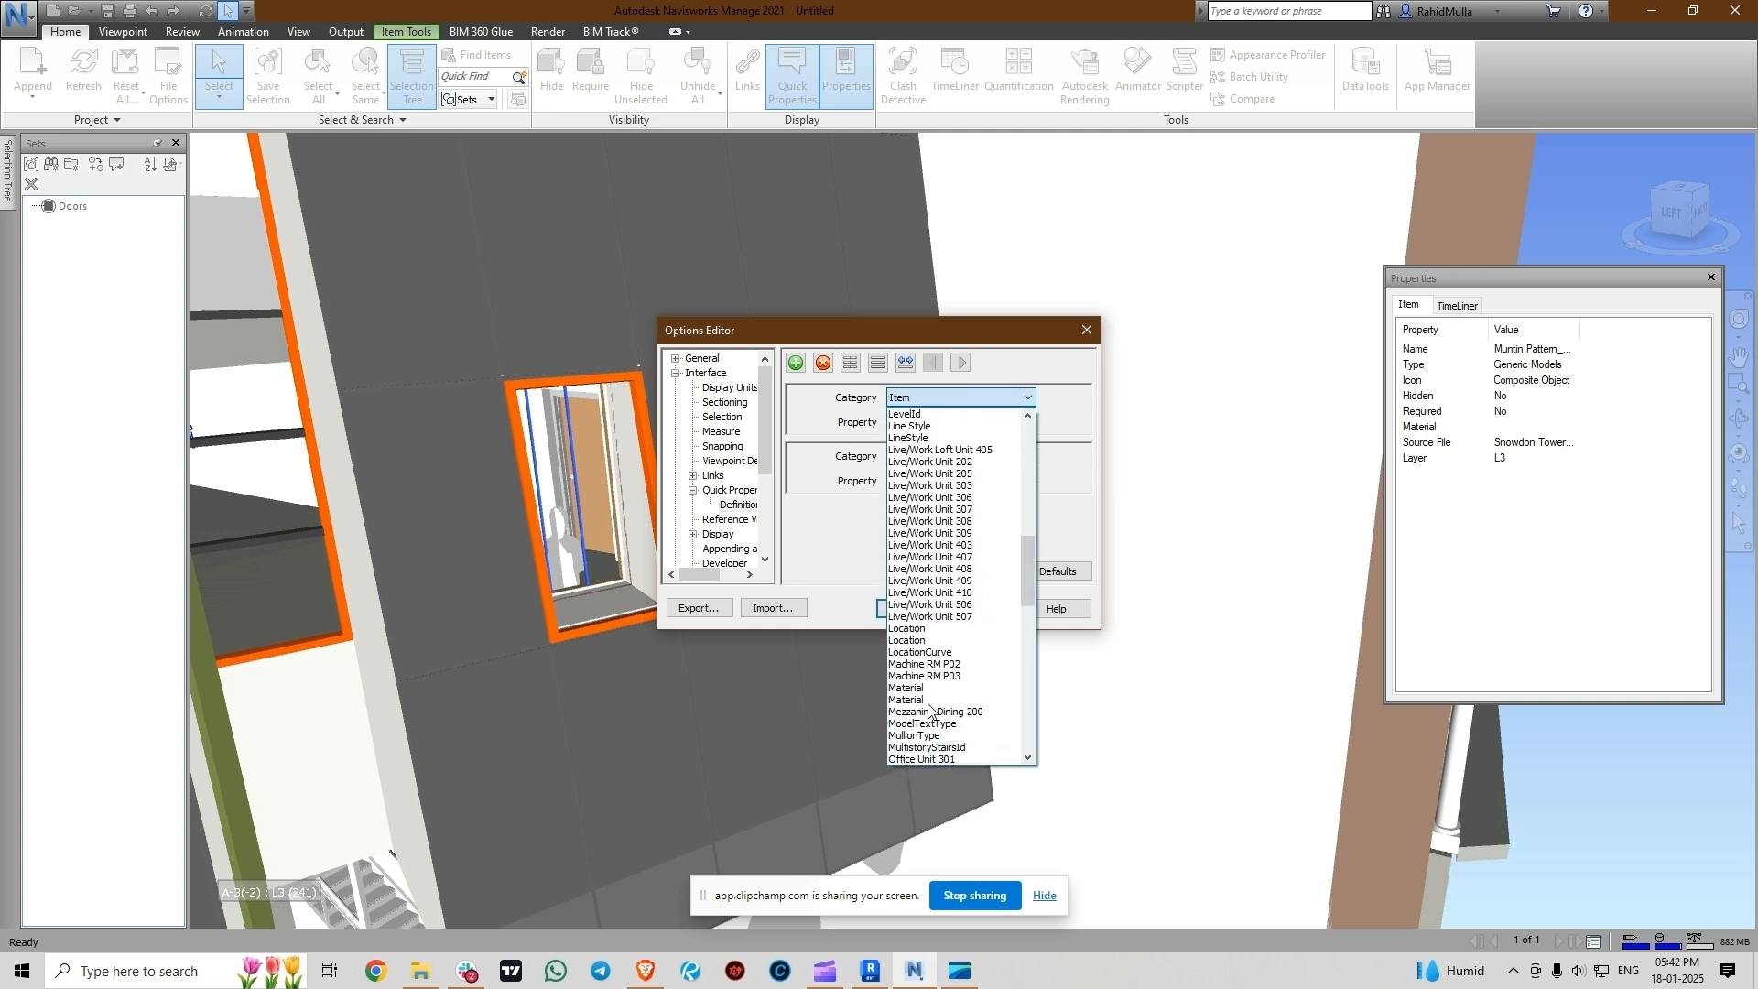
pyautogui.moveTo(1029, 592); pyautogui.dragTo(1056, 414)
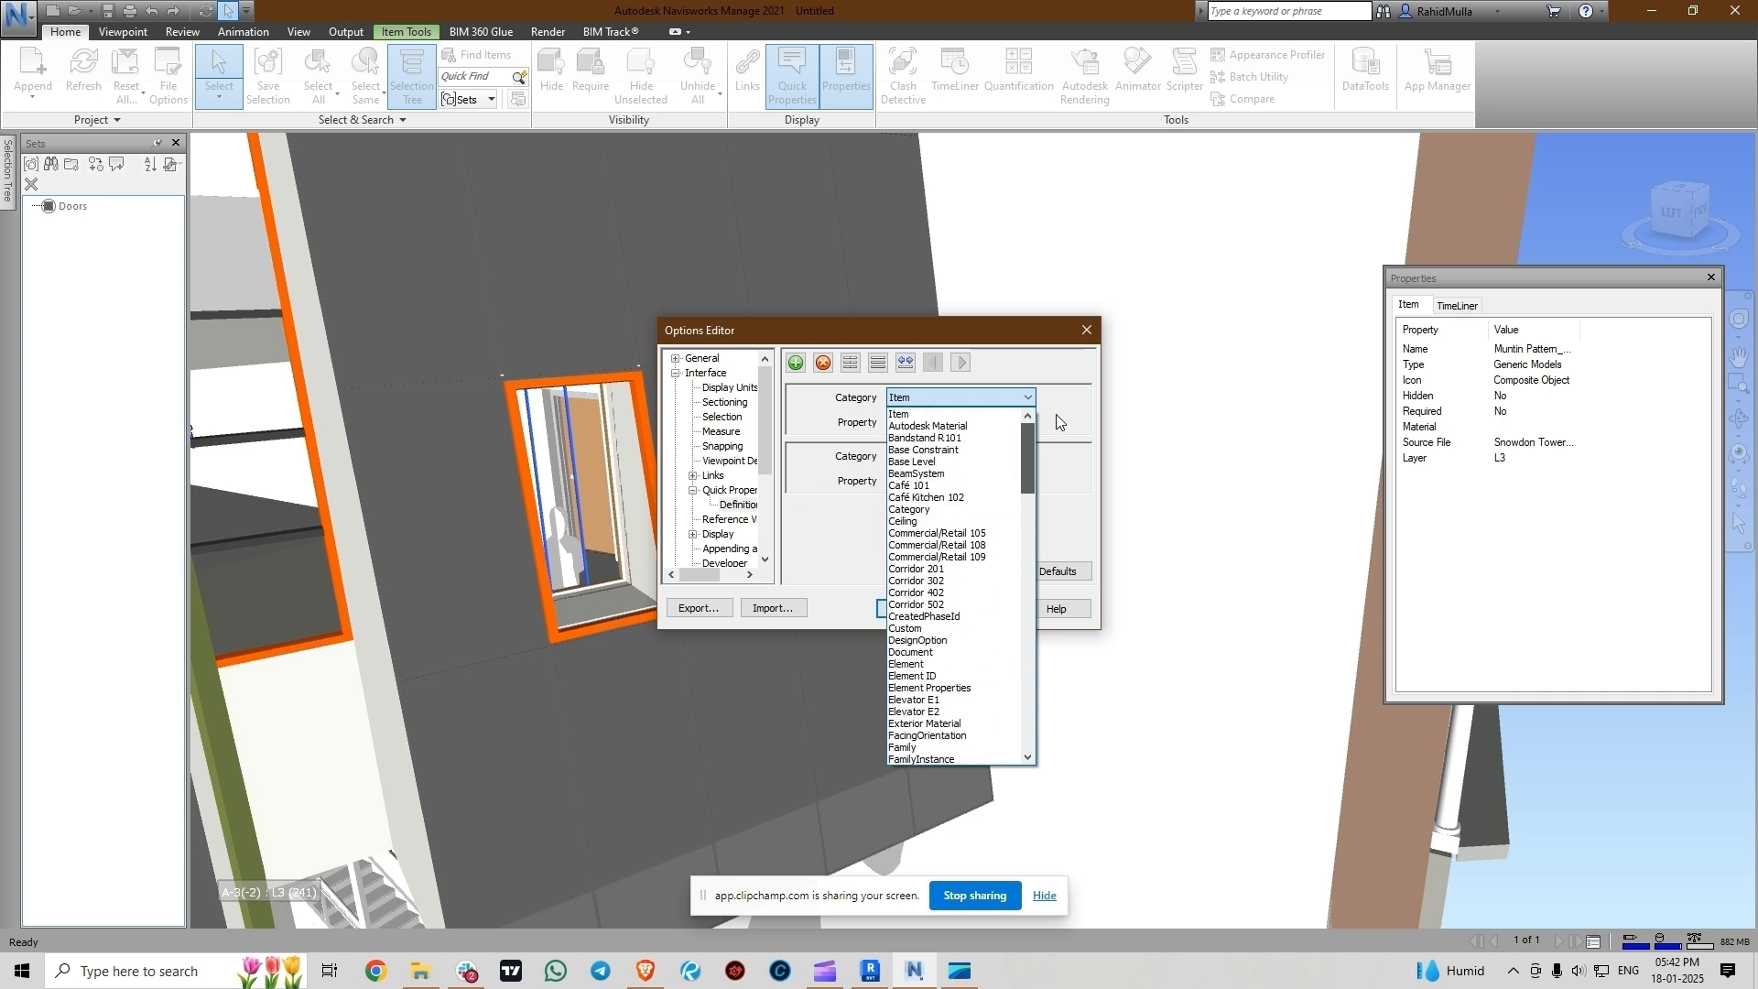
pyautogui.click(941, 675)
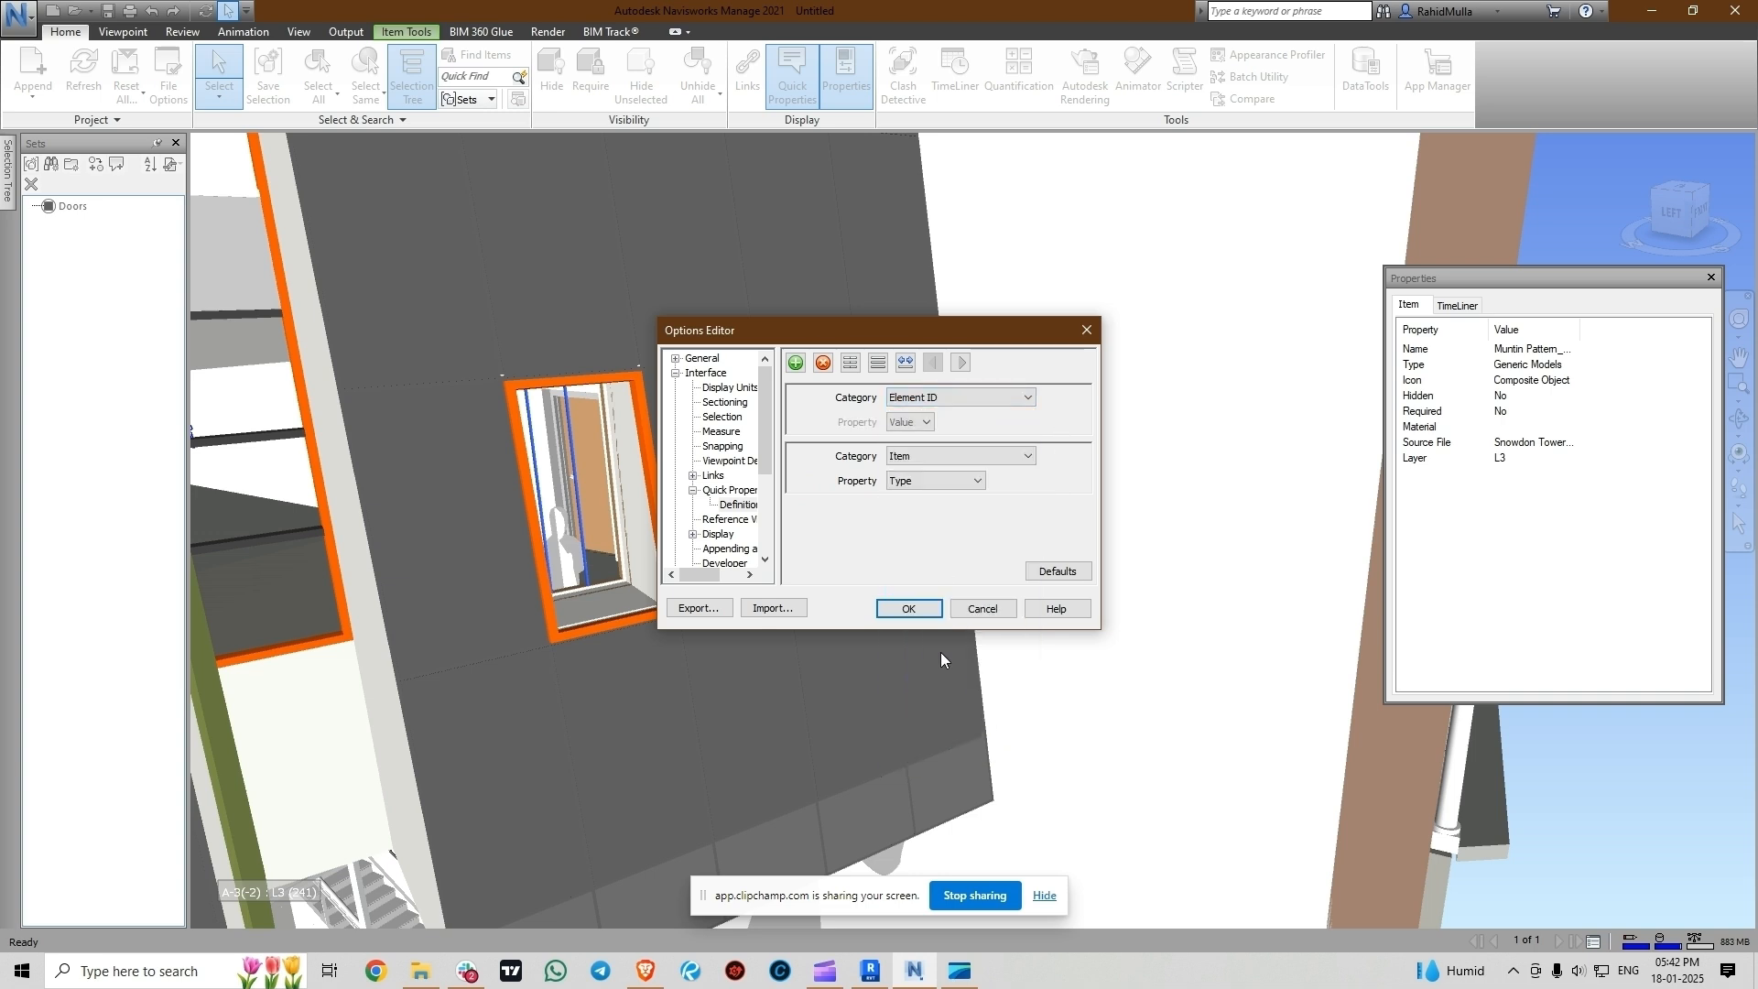
pyautogui.click(919, 608)
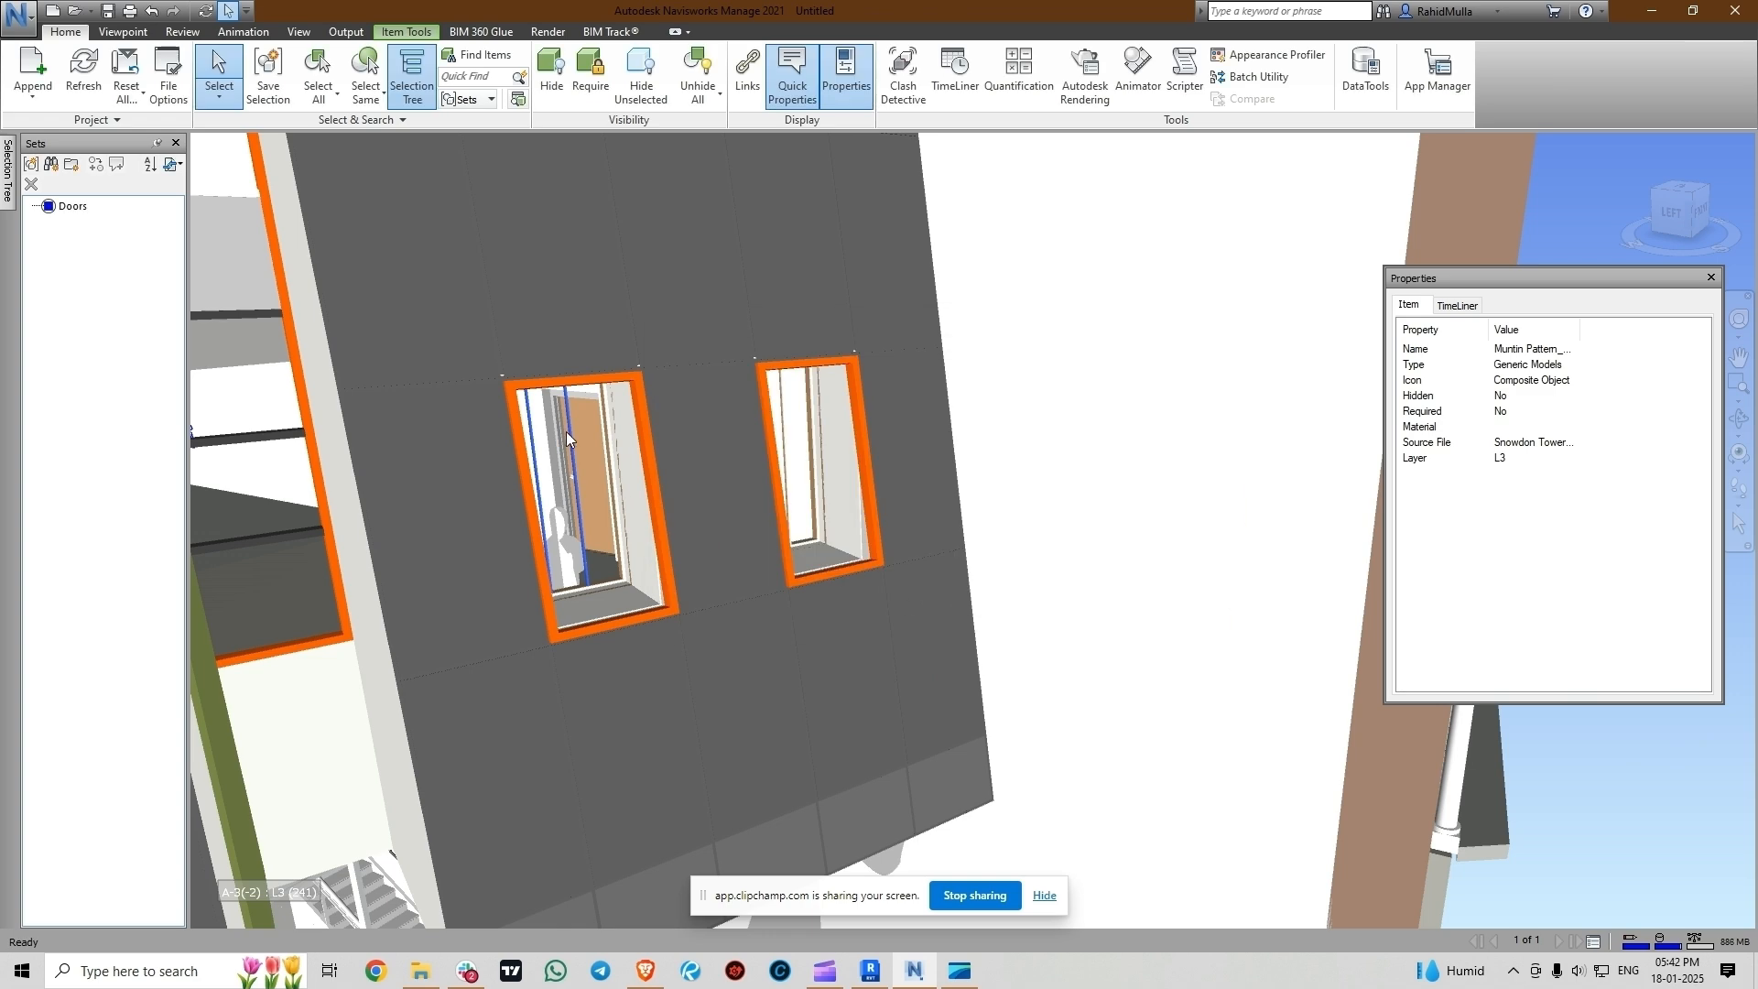
# - Switch to a new Notepad document, write the element ID 1704034 in it and copy the number
pyautogui.moveTo(567, 432)
pyautogui.press('super+r')
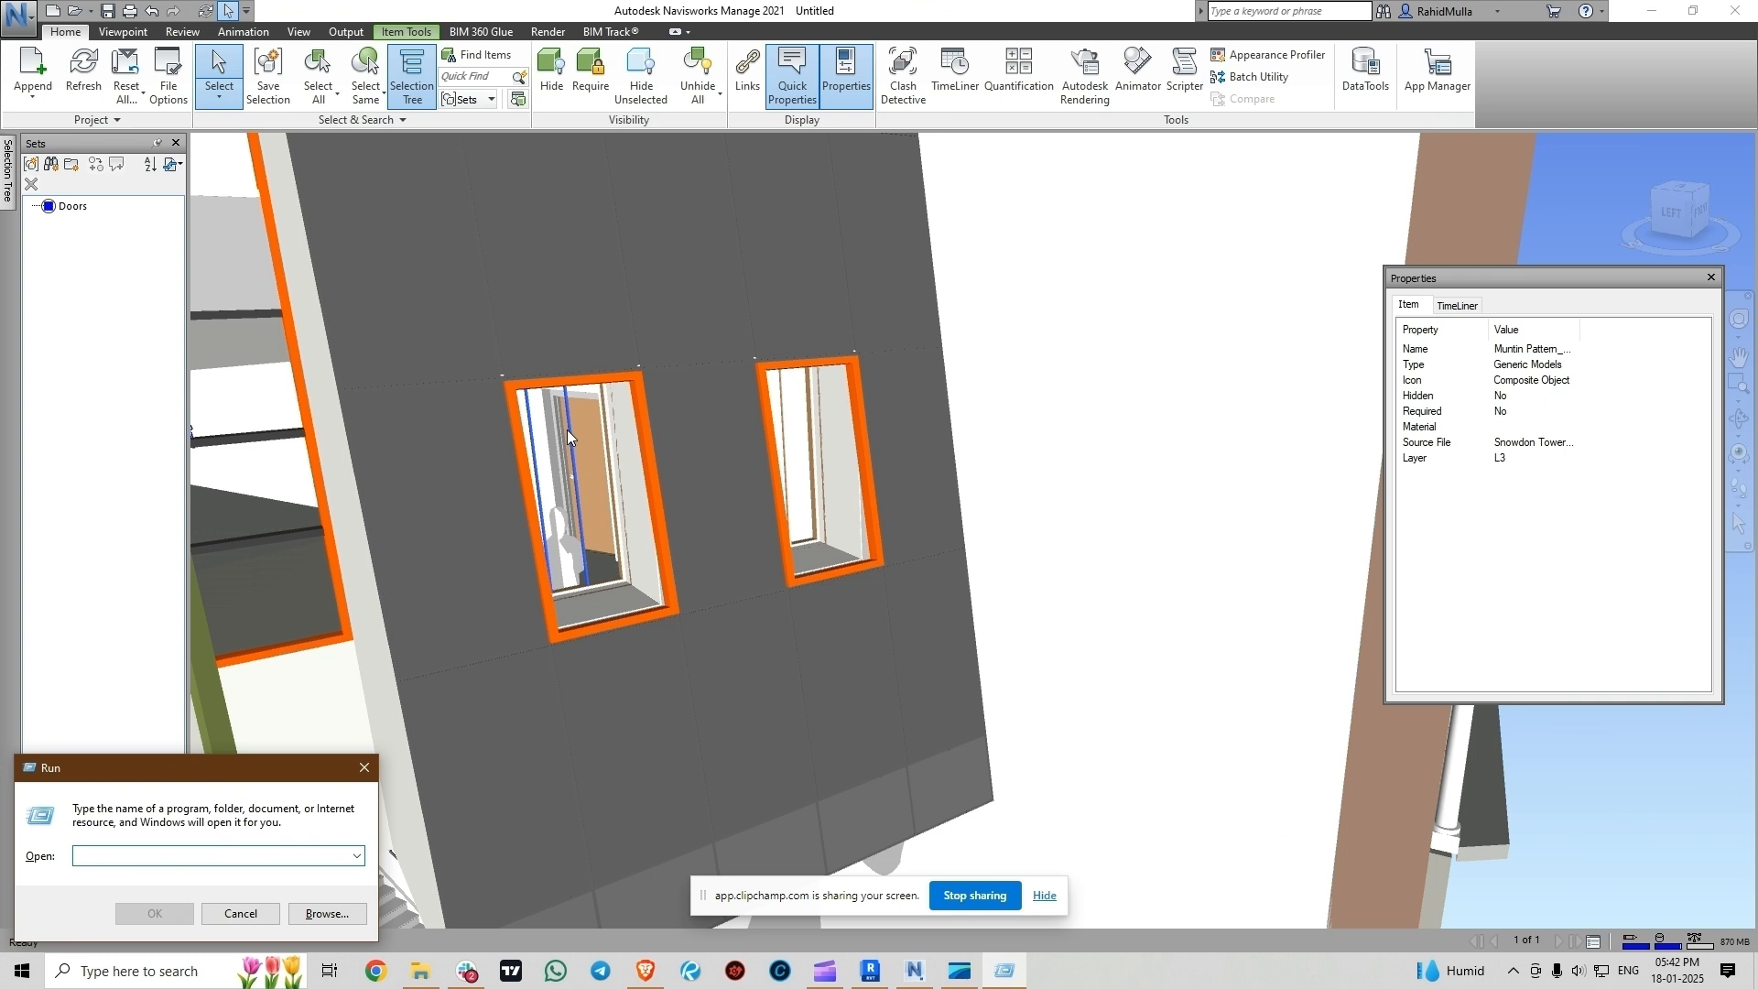
pyautogui.write('notepad')
pyautogui.press('Return')
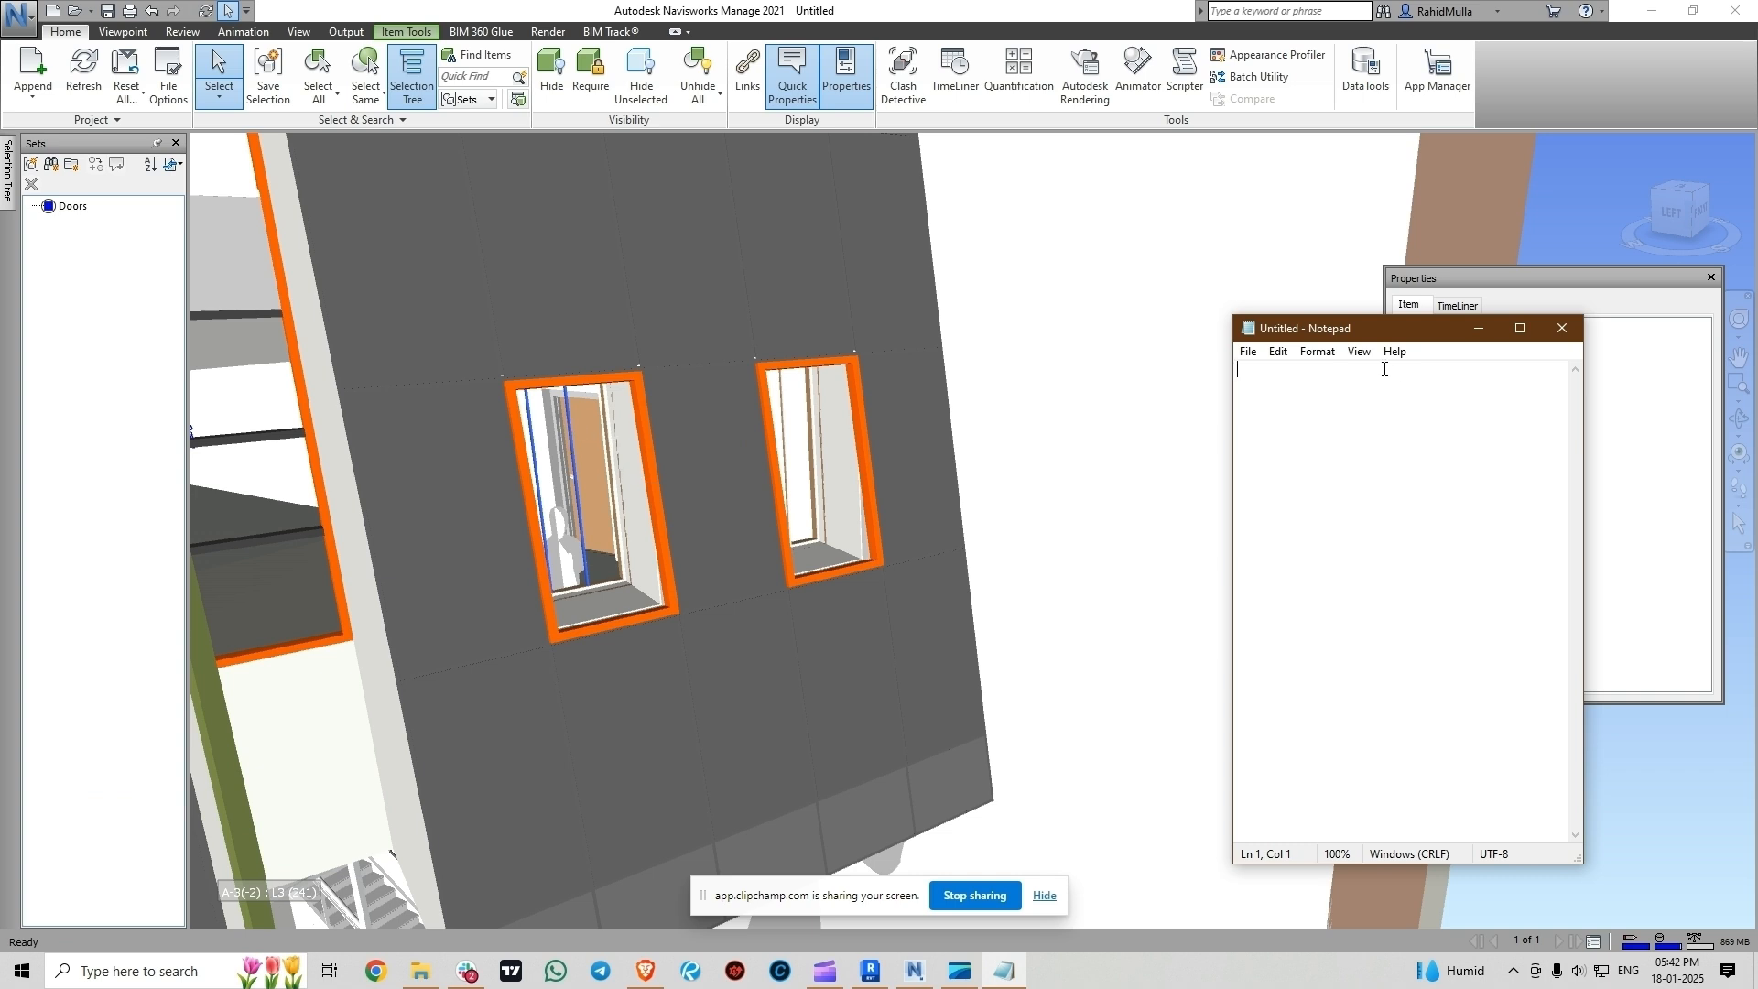
pyautogui.write('1704034')
pyautogui.doubleClick(1267, 369)
pyautogui.hotkey('ctrl', 'c')
# - Return to Navisworks, clear the selection and run a quick find for 1704034, continuing from the start of the scene
pyautogui.click(220, 68)
pyautogui.scroll(-5, 694, 441)
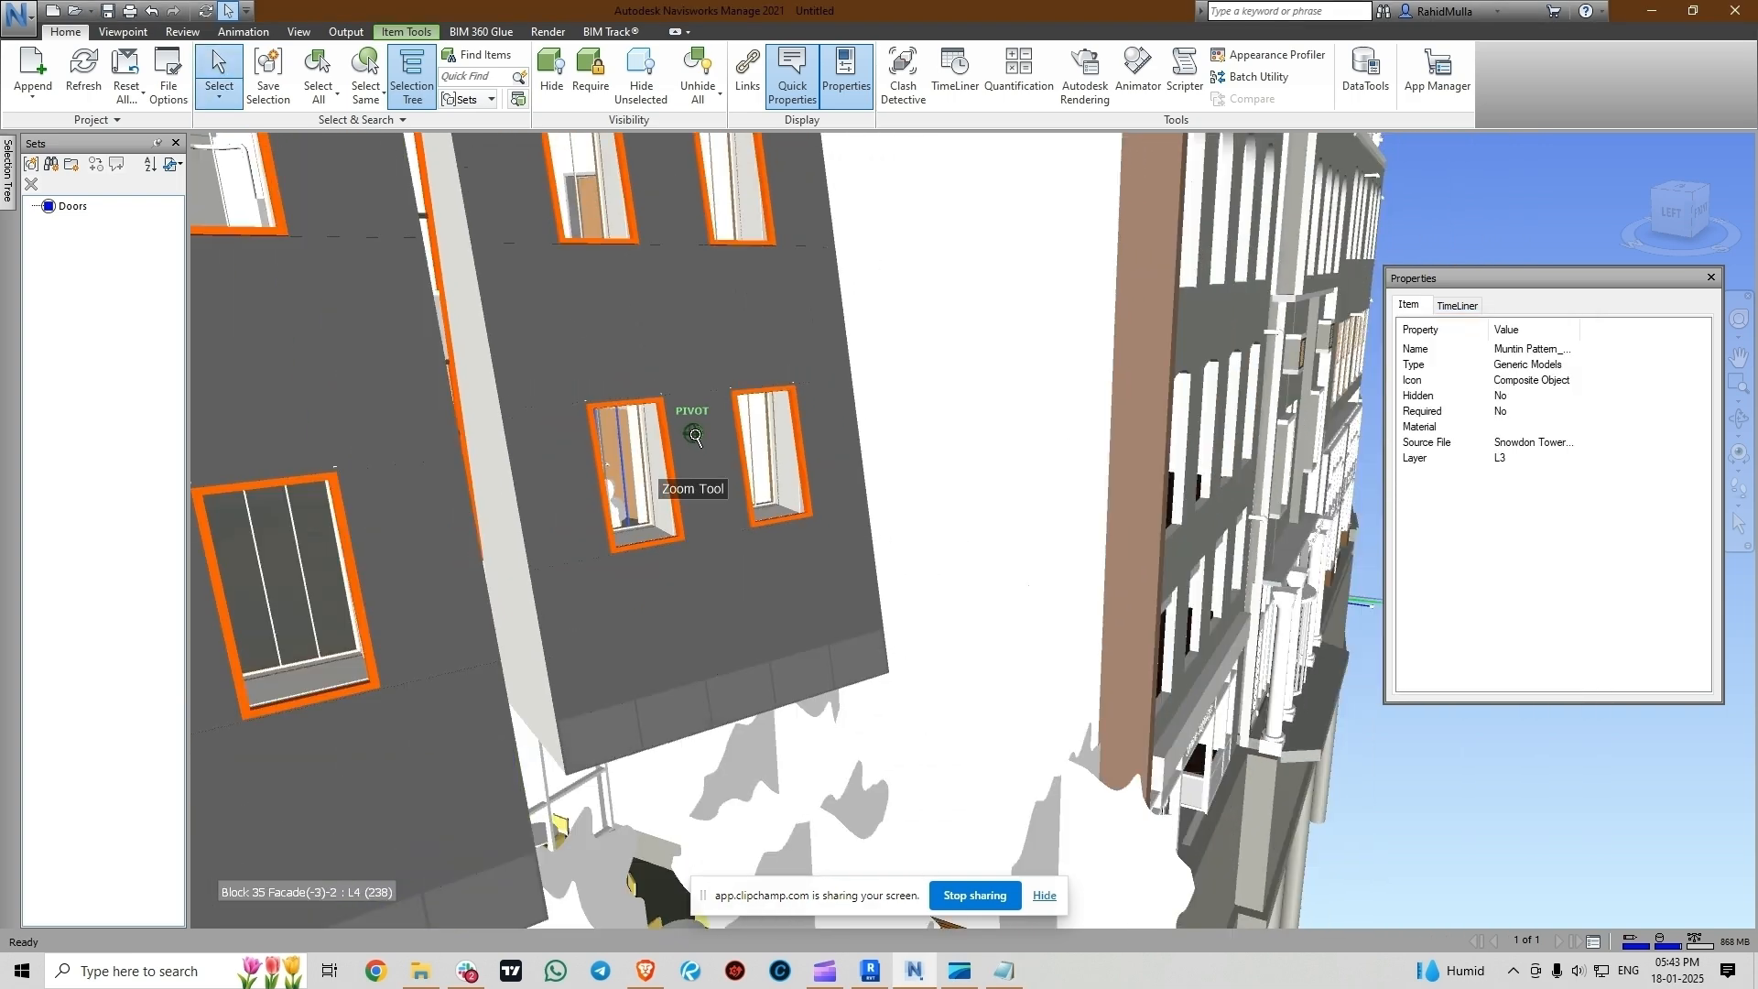
pyautogui.press('Escape')
pyautogui.scroll(-4, 620, 441)
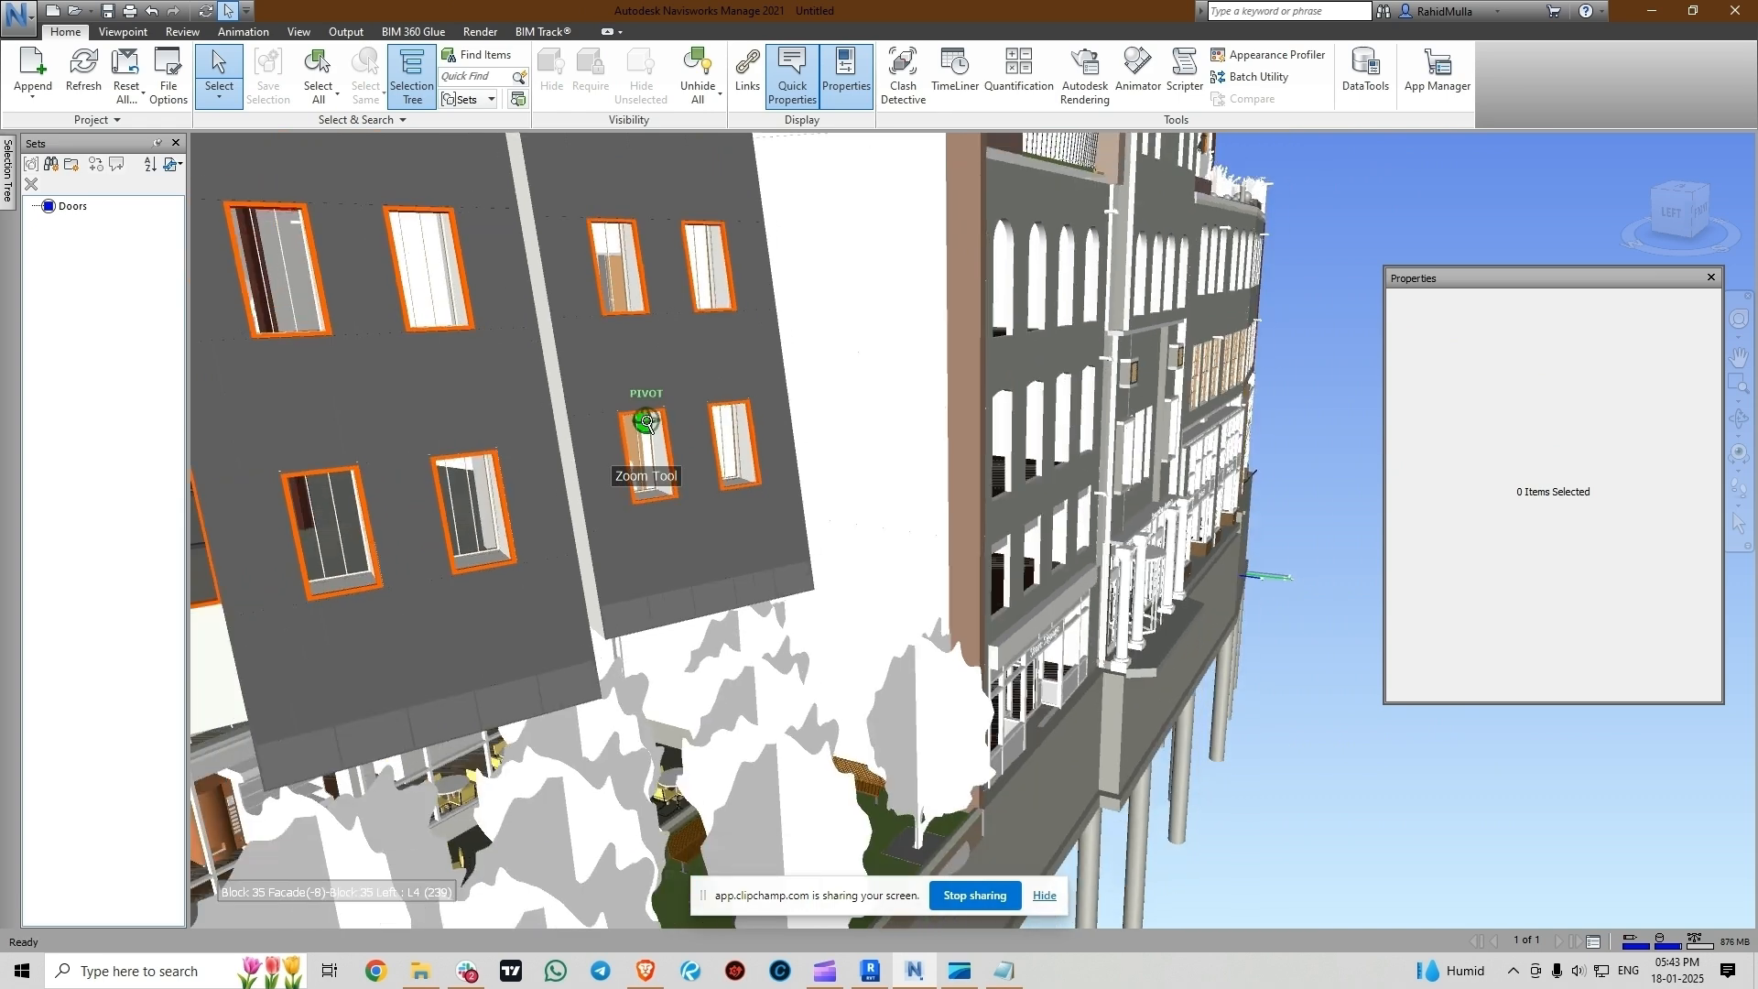
pyautogui.moveTo(649, 426)
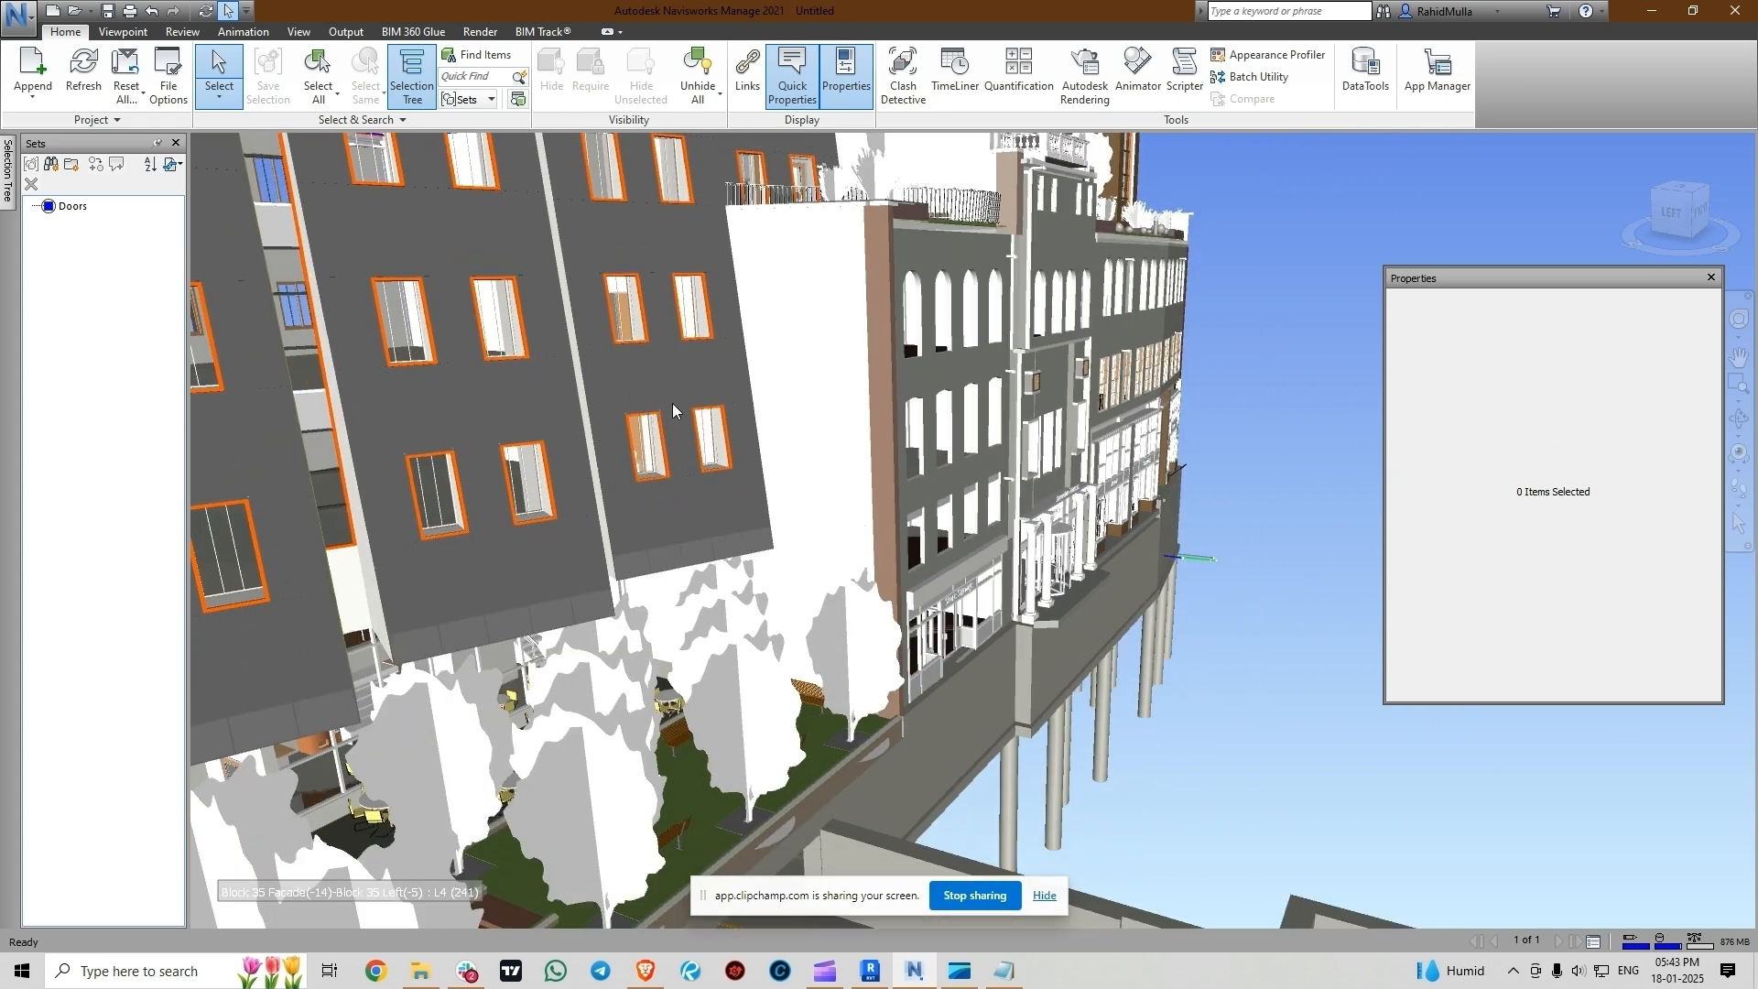
pyautogui.moveTo(685, 392)
pyautogui.click(470, 75)
pyautogui.hotkey('ctrl', 'v')
pyautogui.click(518, 78)
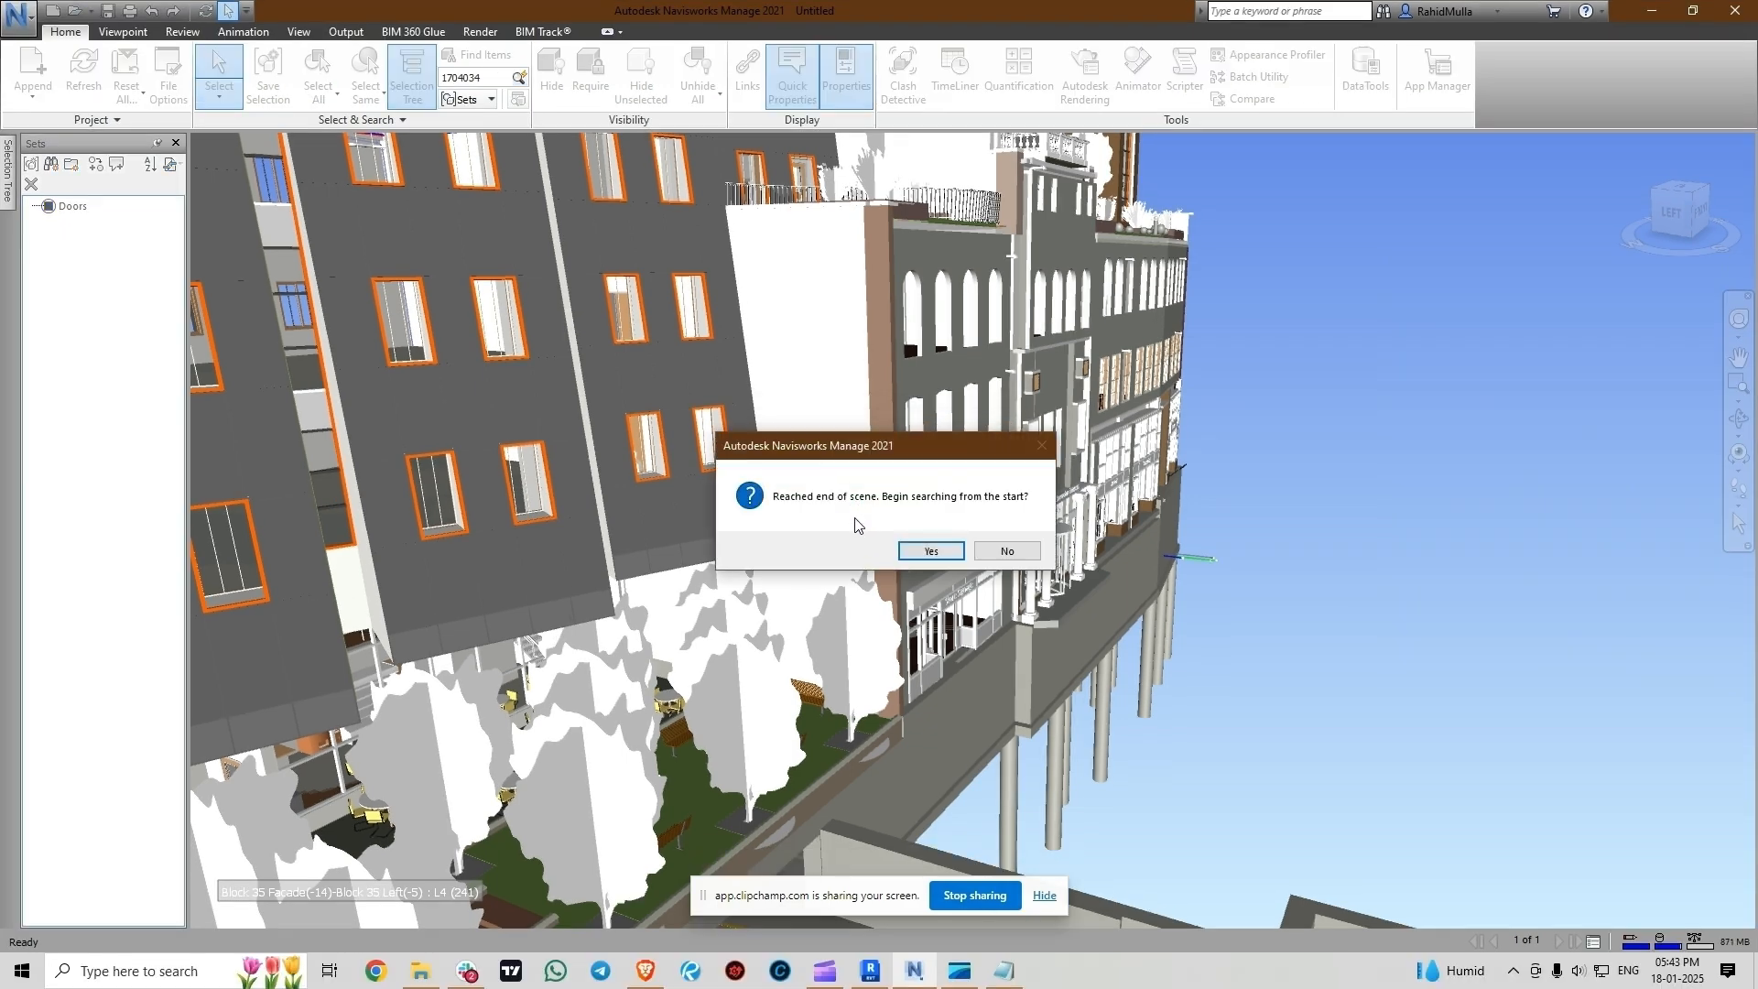
pyautogui.click(931, 550)
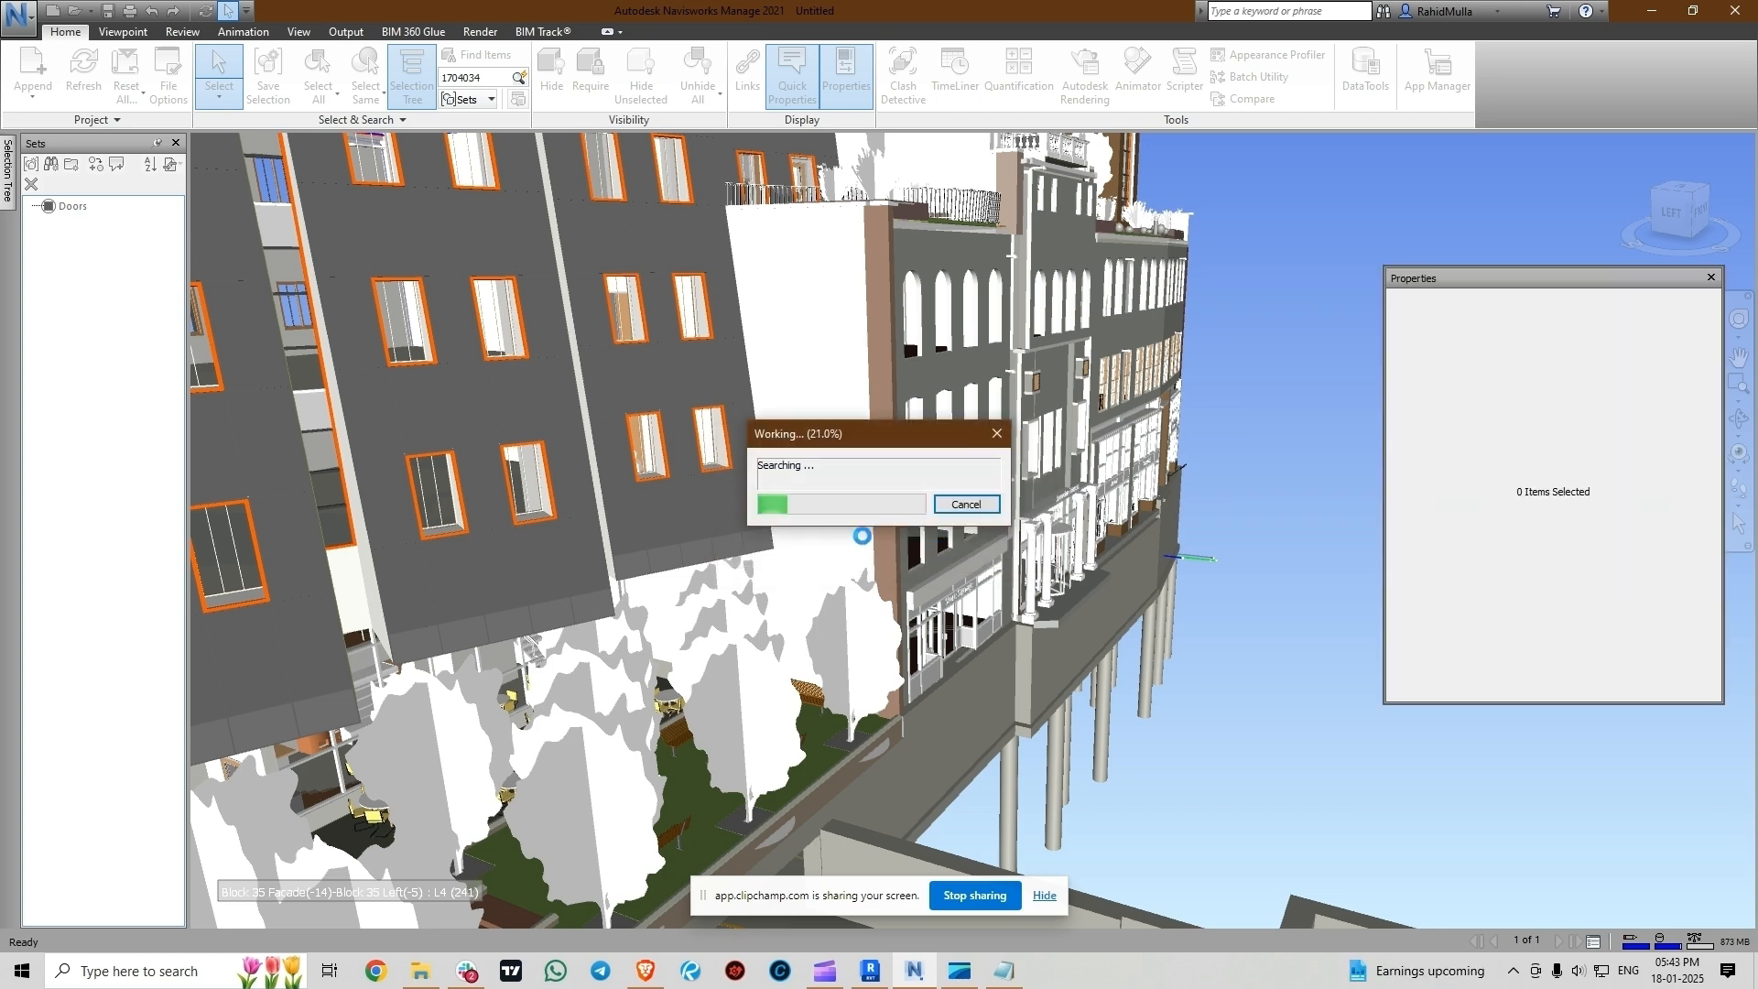
# - Switch to Revit and select the bollard light beside the round stones at the corner of the roof lawn
pyautogui.click(871, 969)
pyautogui.scroll(6, 930, 577)
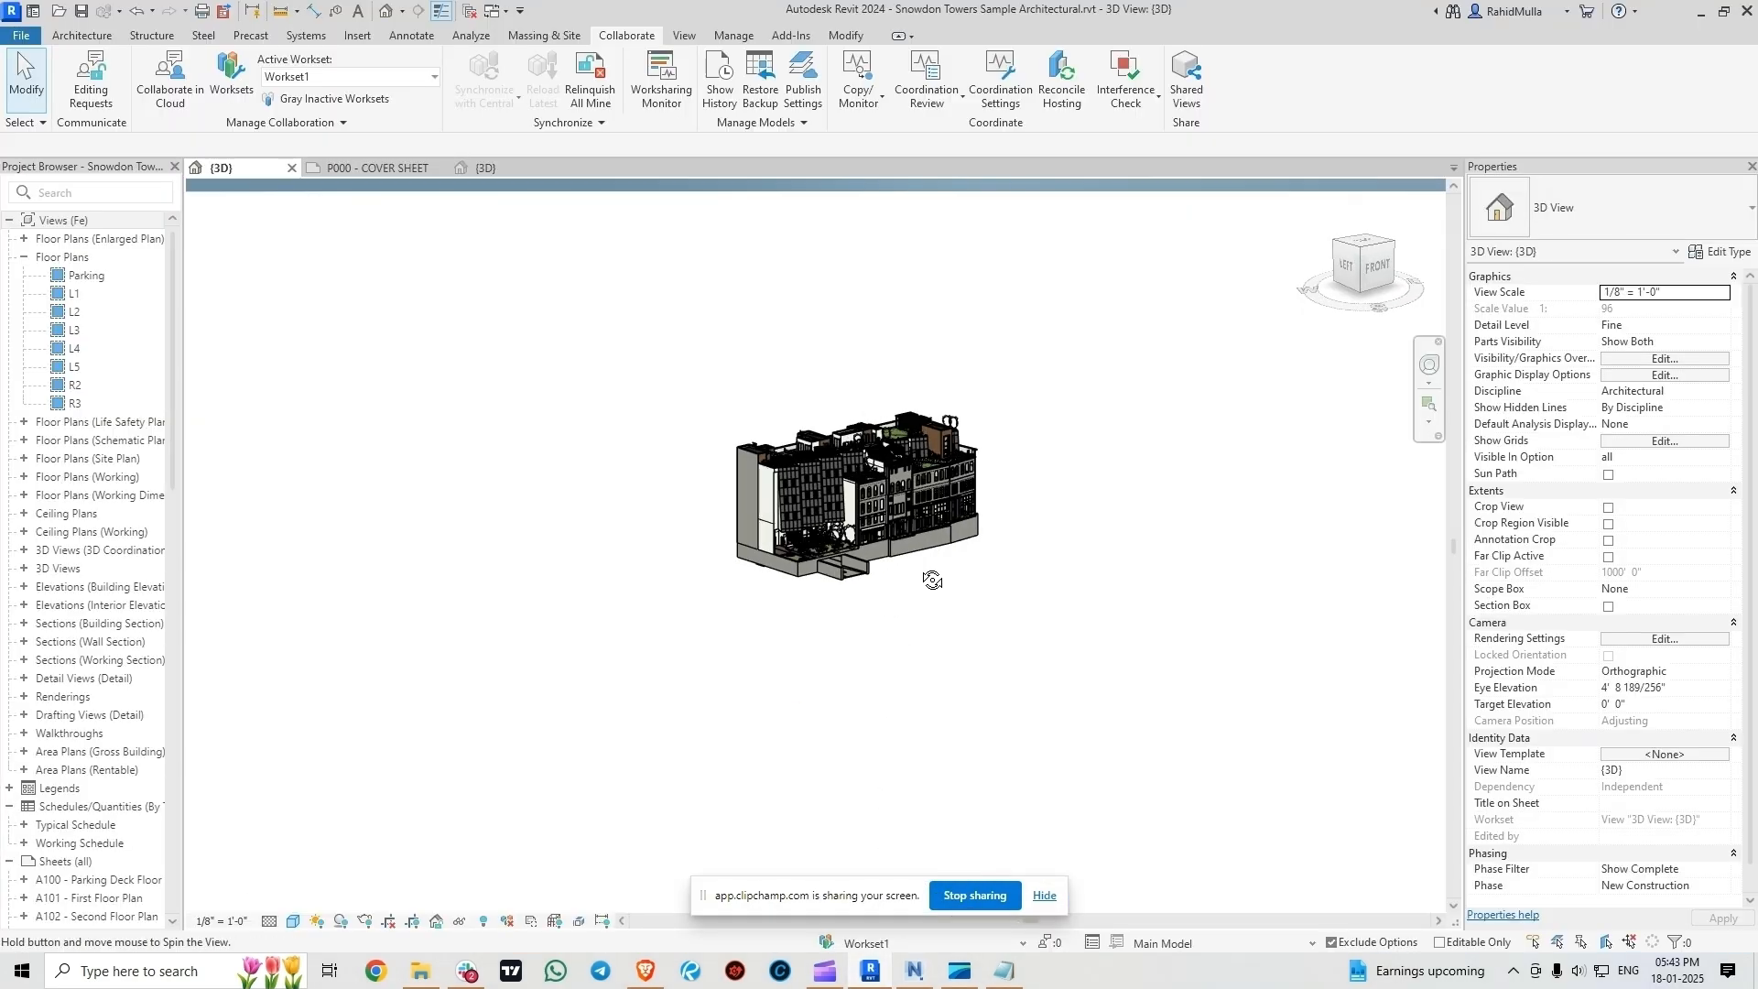
pyautogui.scroll(2, 856, 502)
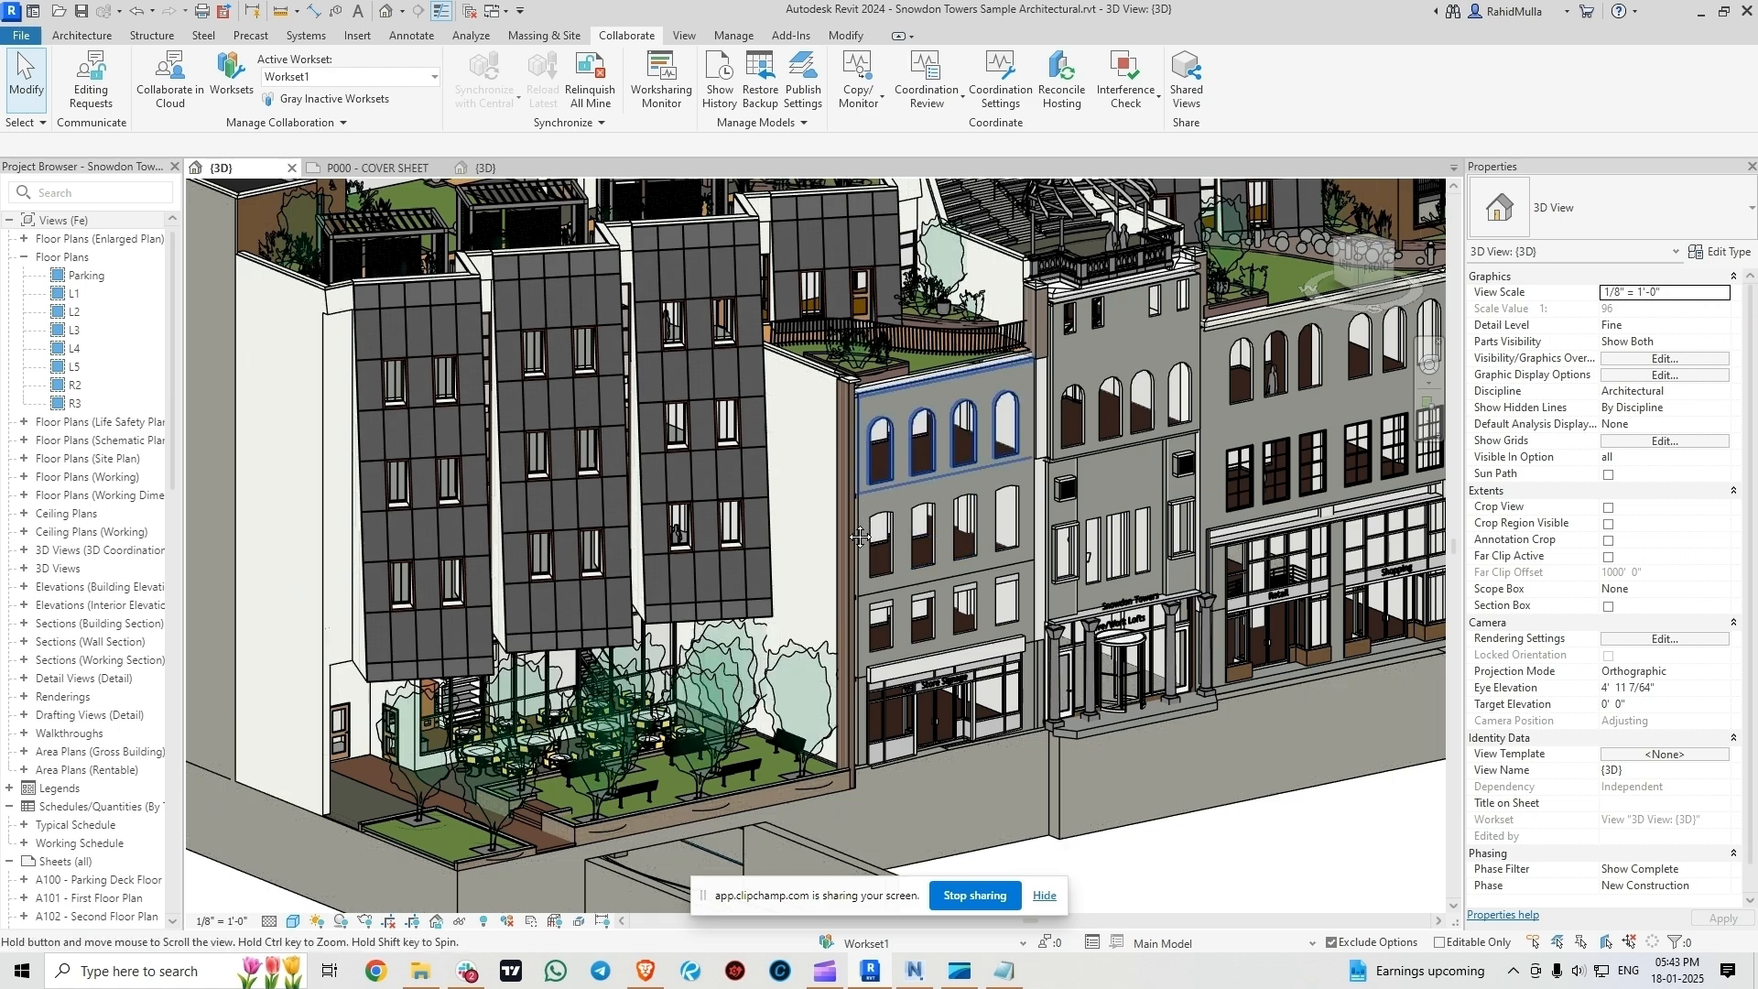
pyautogui.scroll(-5, 844, 513)
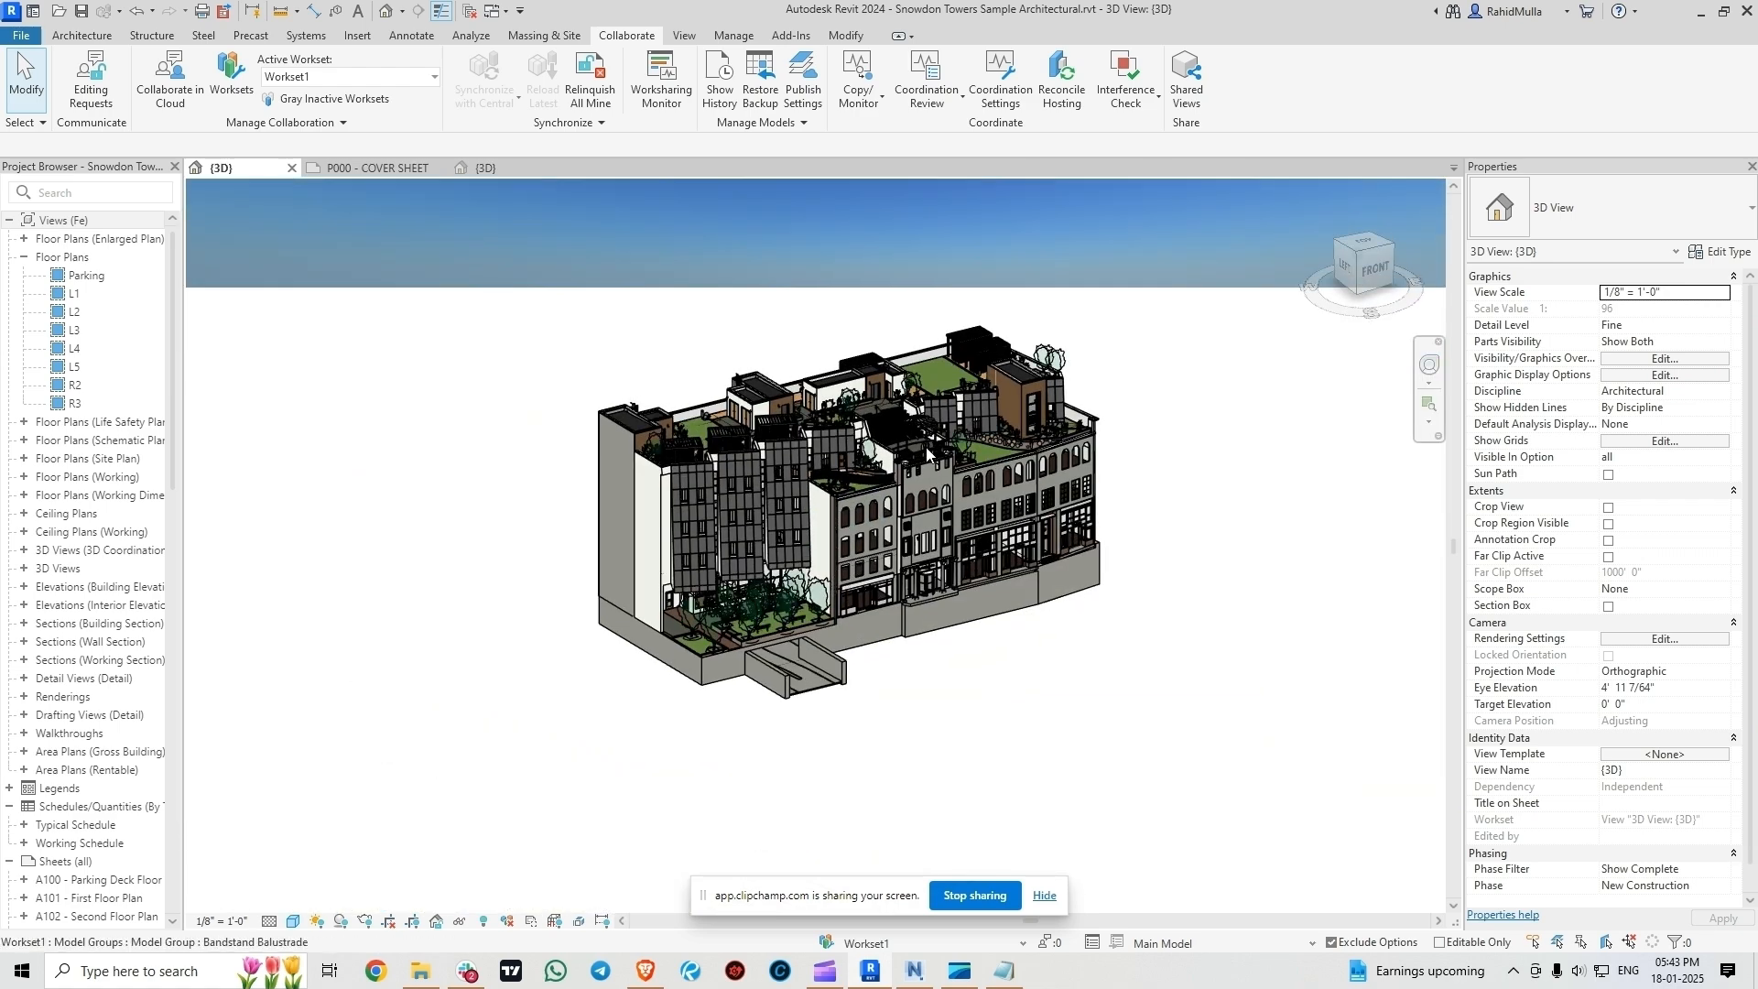
pyautogui.scroll(6, 910, 453)
pyautogui.moveTo(689, 770); pyautogui.dragTo(683, 787, button='middle')
pyautogui.moveTo(788, 532); pyautogui.dragTo(795, 732, button='middle')
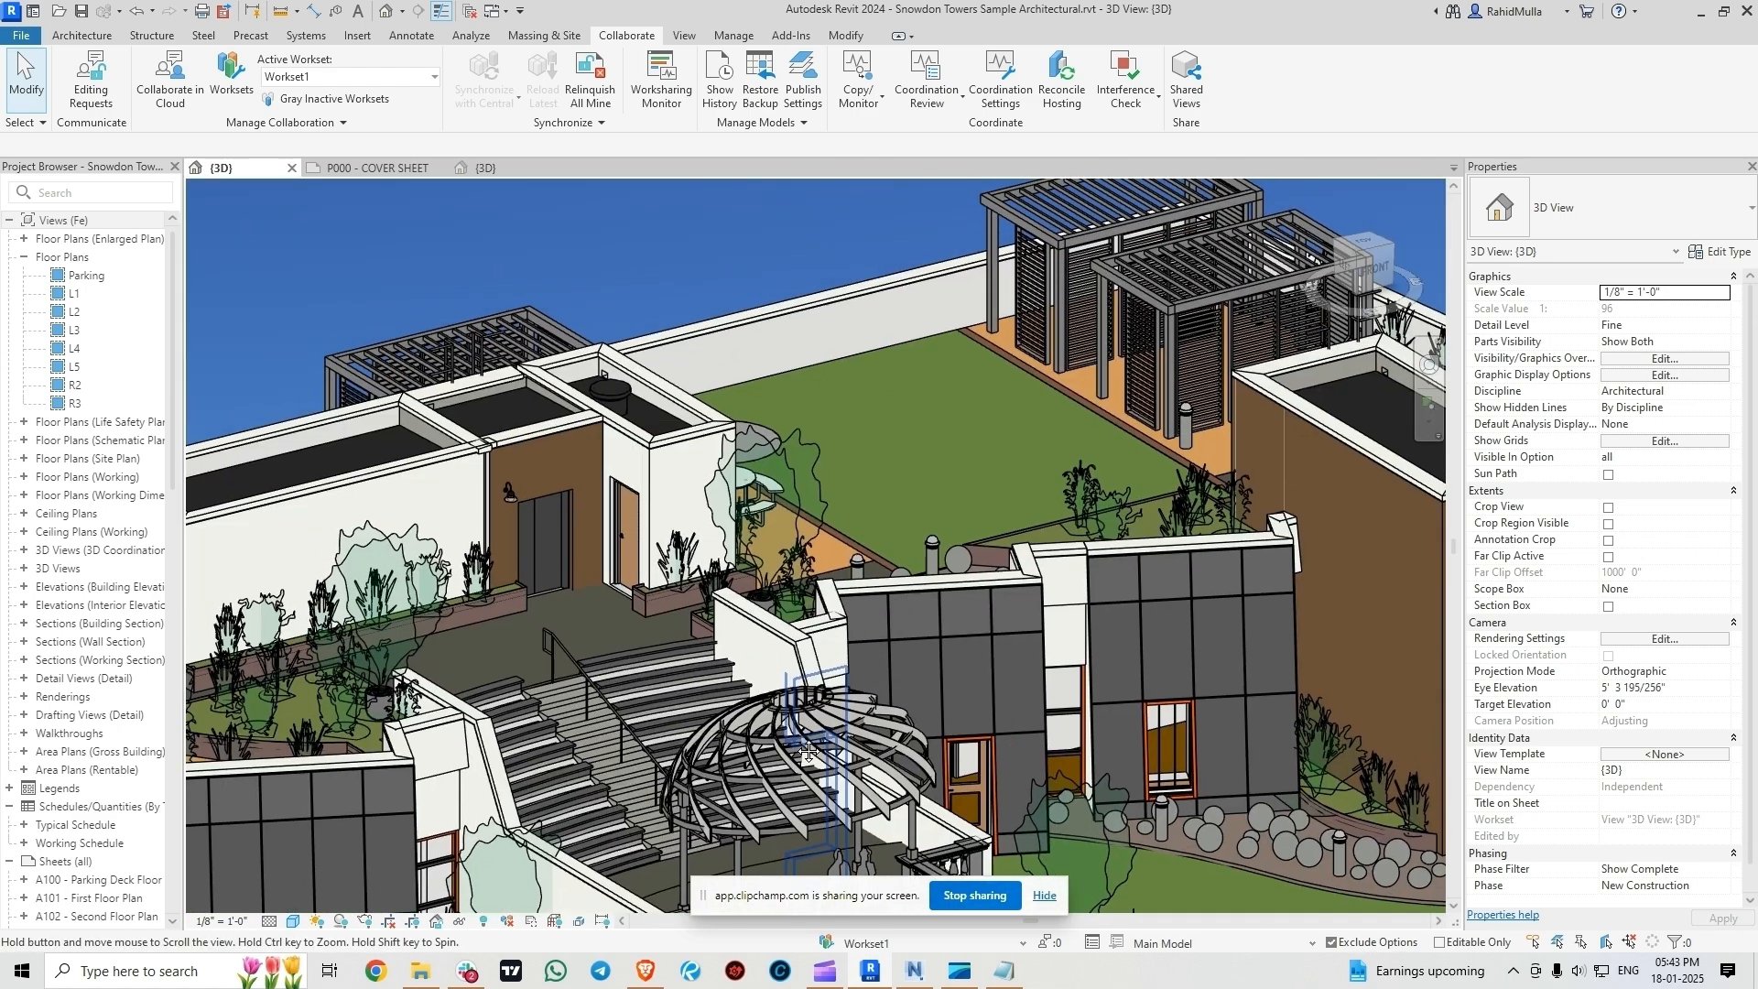
pyautogui.click(932, 552)
pyautogui.keyDown('shift'); pyautogui.moveTo(934, 552); pyautogui.dragTo(917, 608, button='middle'); pyautogui.keyUp('shift')
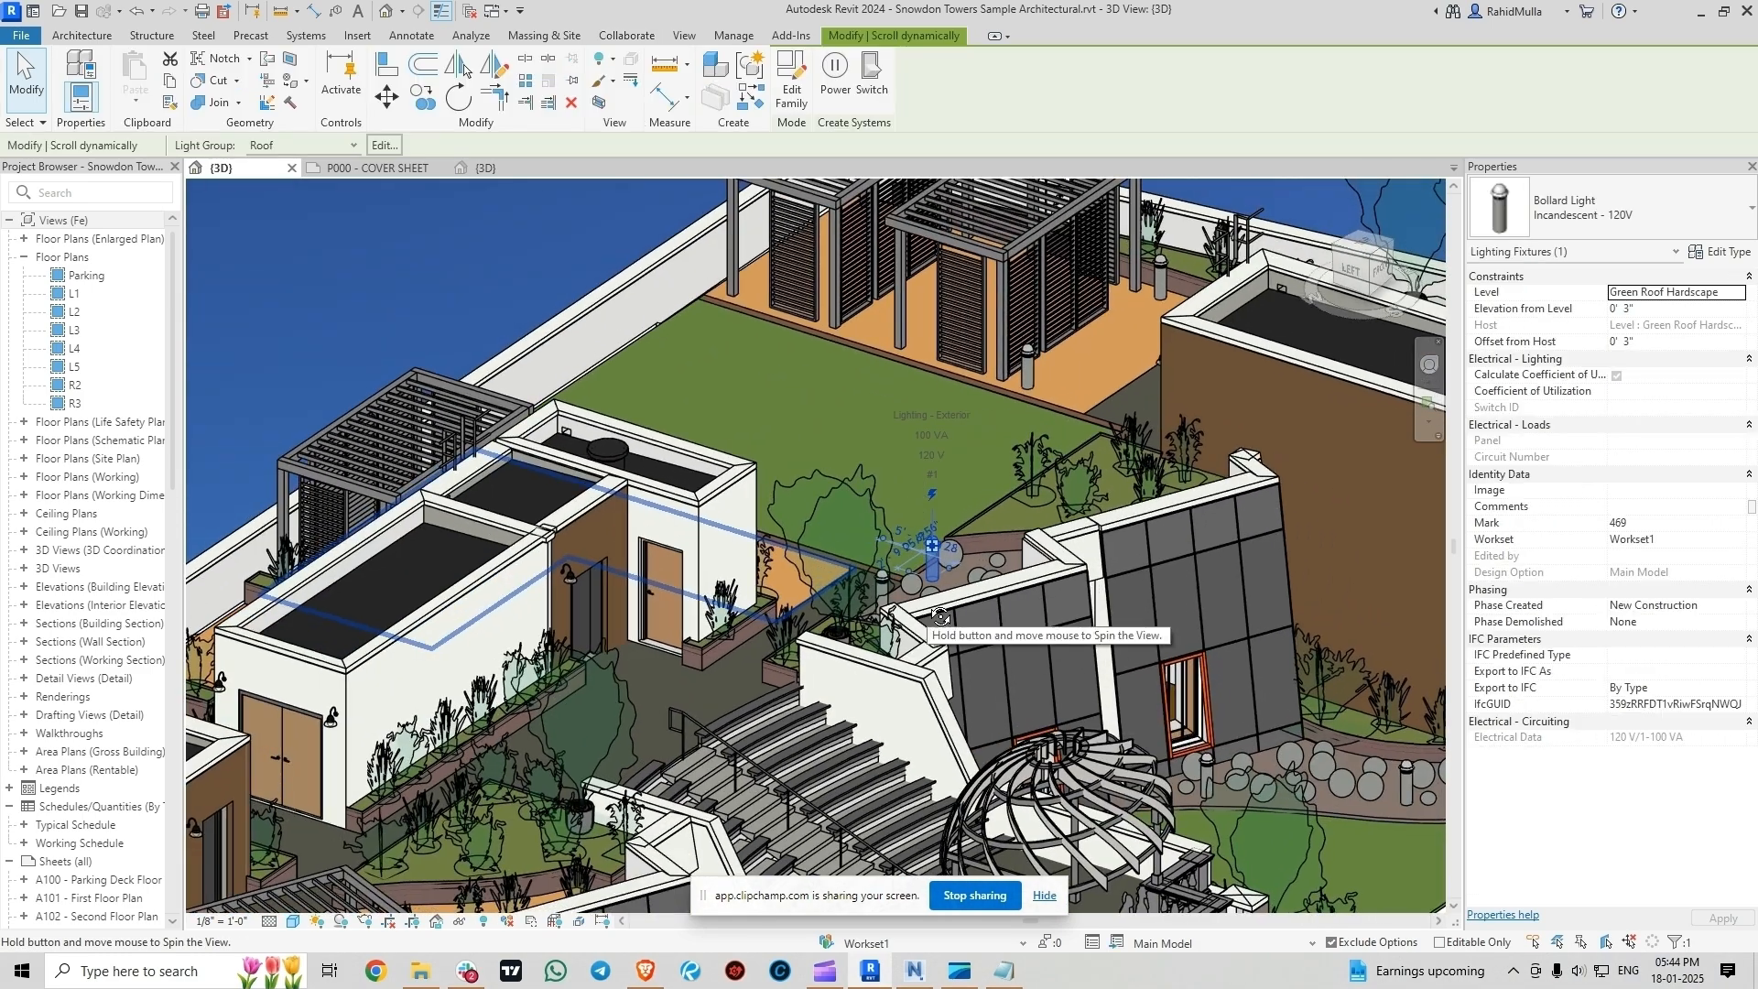
pyautogui.scroll(5, 948, 551)
pyautogui.press('Escape')
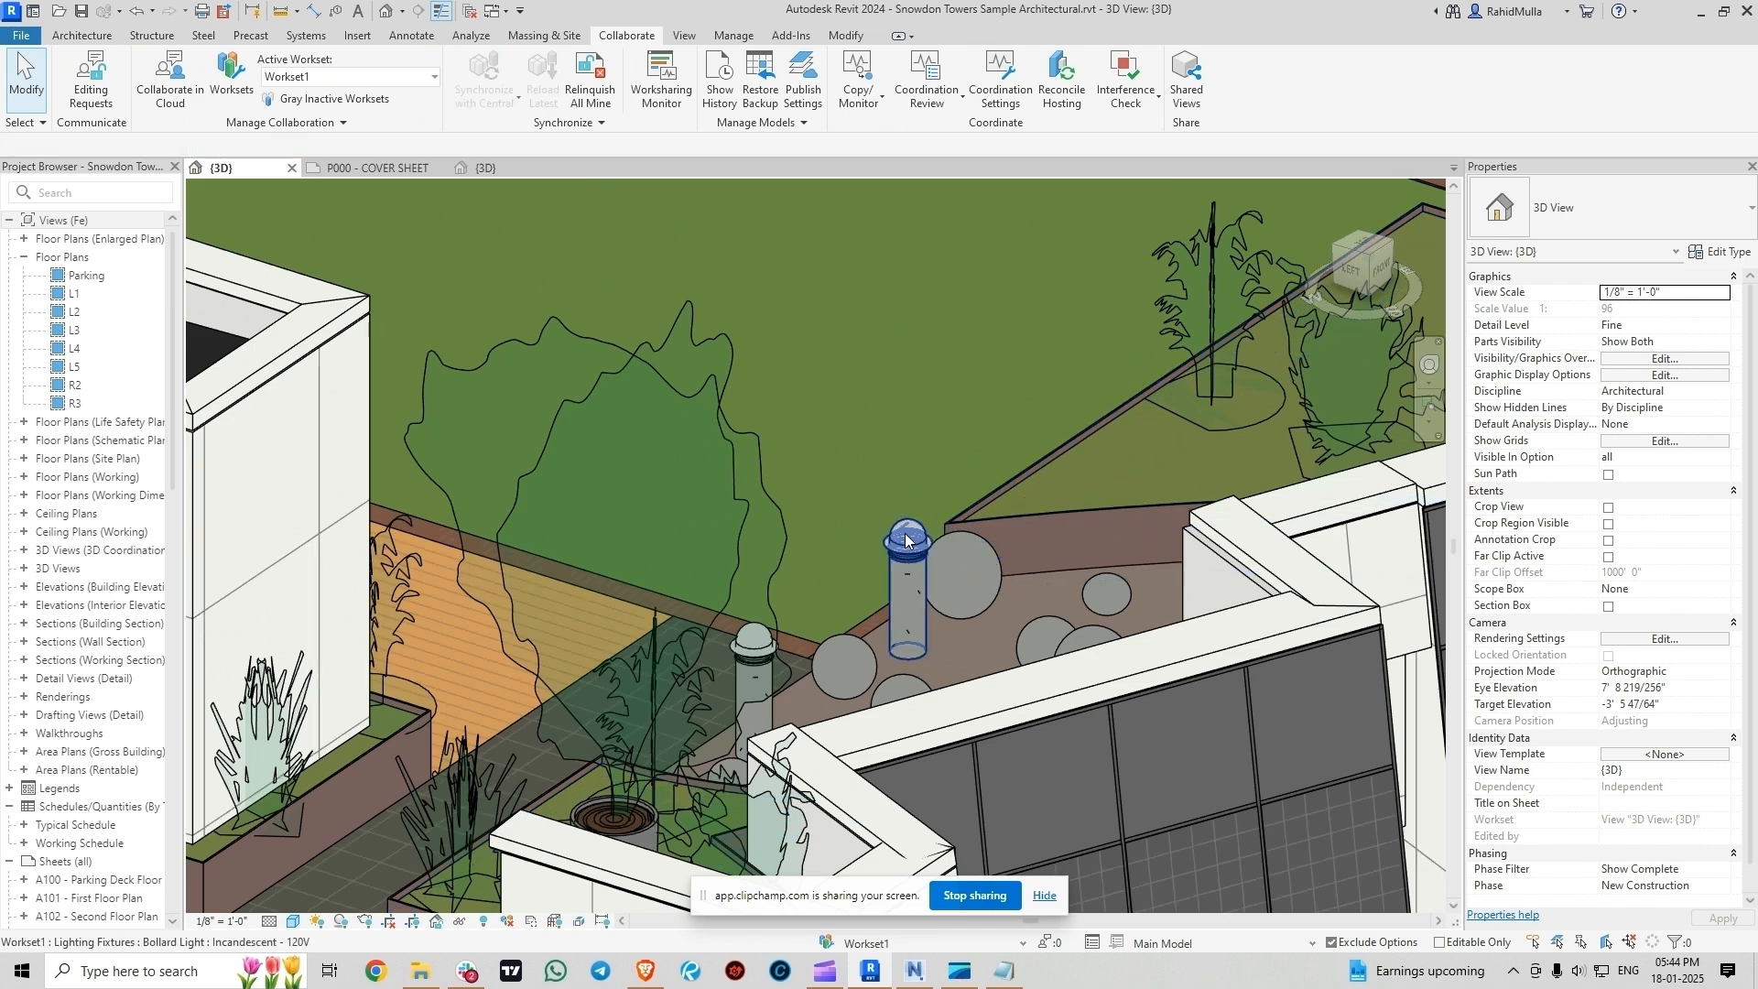
pyautogui.click(906, 540)
pyautogui.scroll(-5, 902, 572)
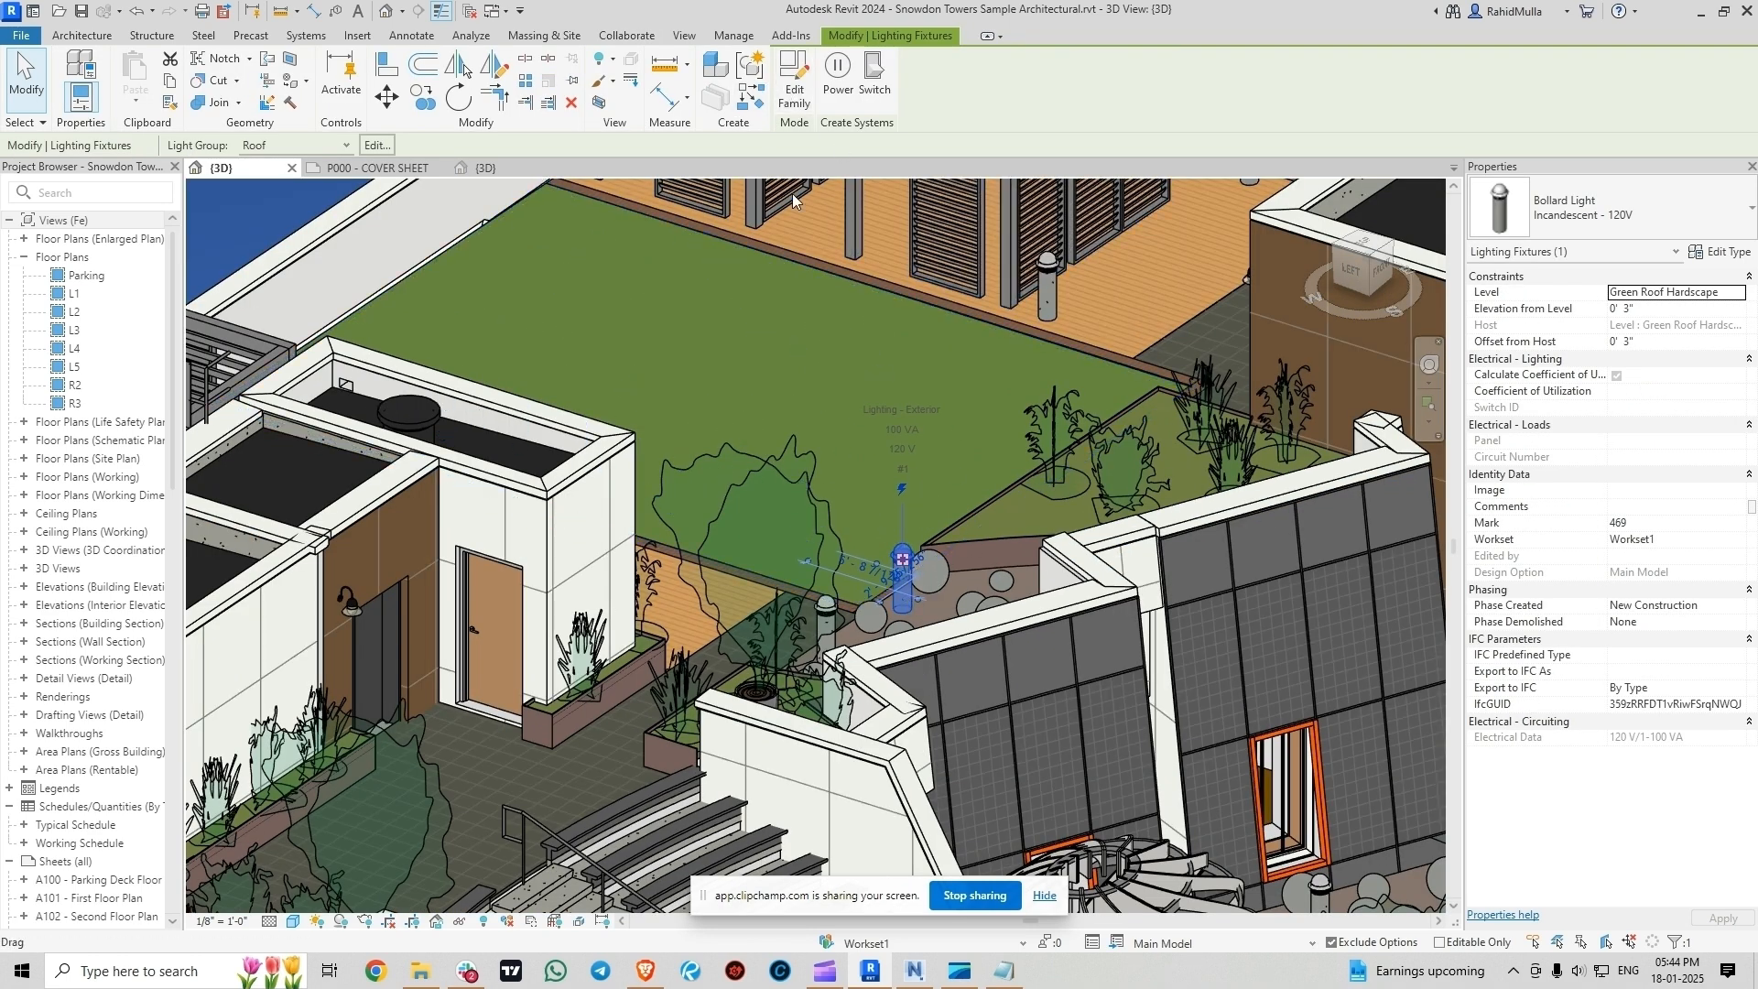
# - Display the element ID of the selected bollard light and copy it
pyautogui.click(725, 39)
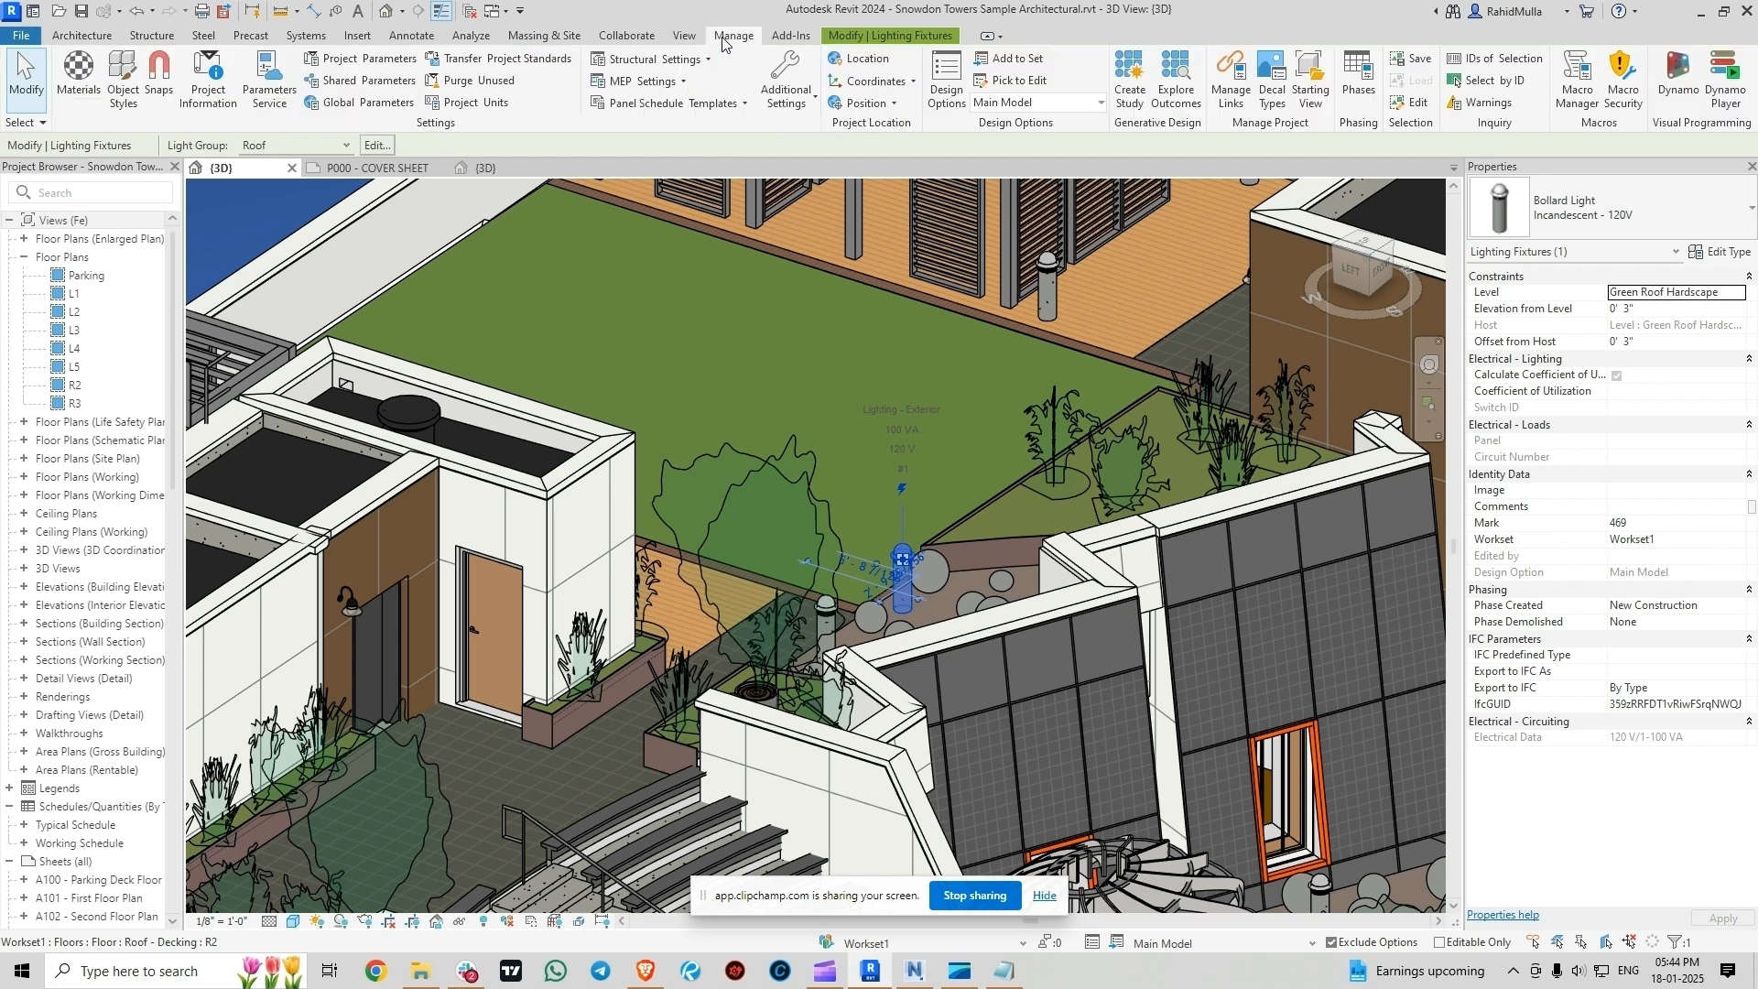
pyautogui.click(1496, 61)
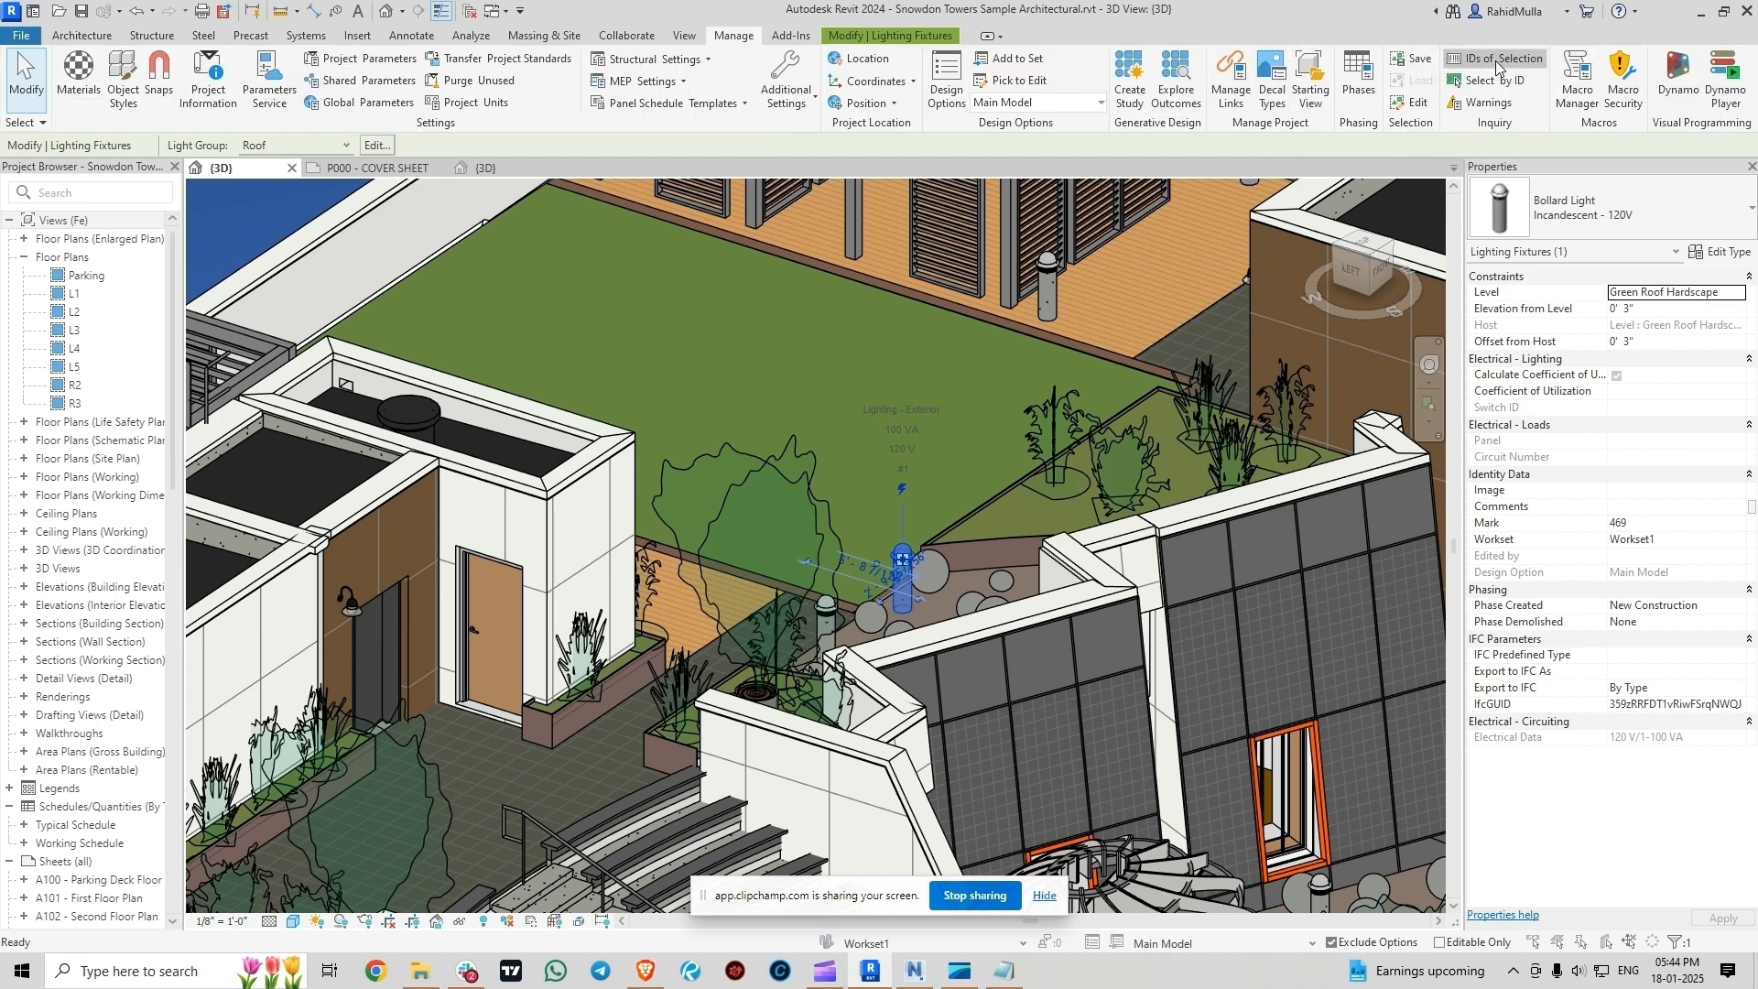
pyautogui.click(829, 477)
pyautogui.moveTo(829, 477); pyautogui.dragTo(756, 480)
pyautogui.hotkey('ctrl', 'c')
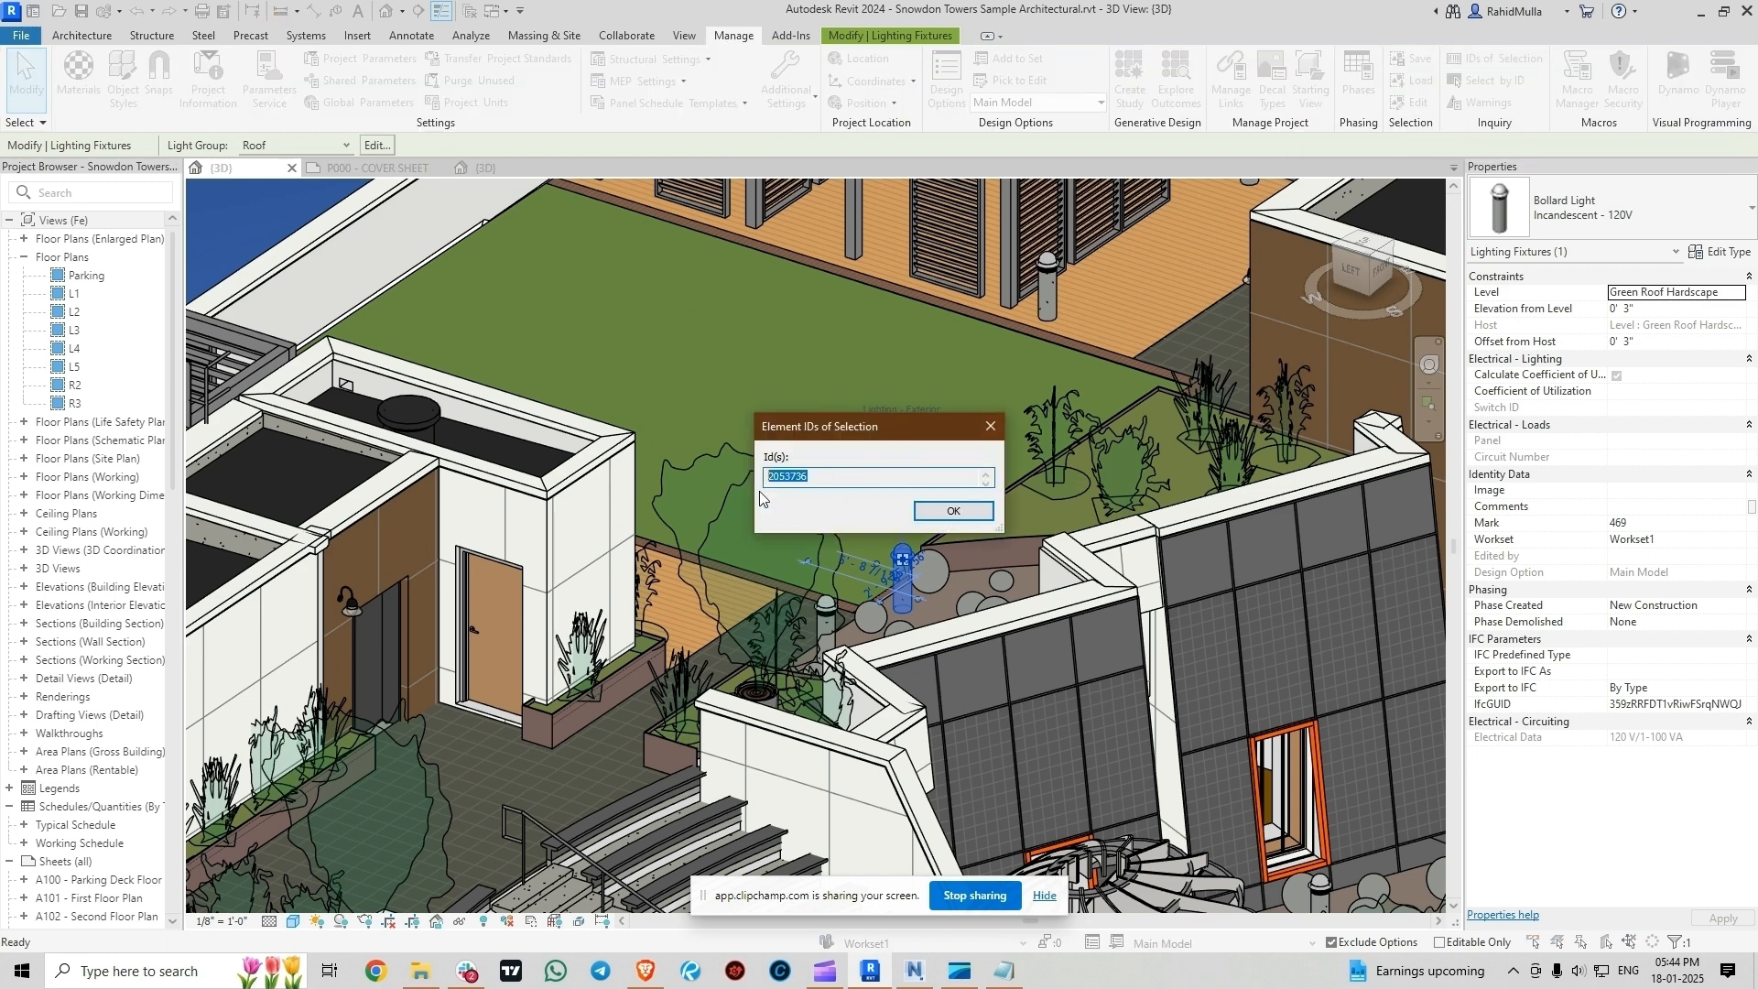
# - Switch back to Navisworks, decline restarting the old search and run a quick find for element ID 2053736
pyautogui.click(914, 970)
pyautogui.click(1006, 551)
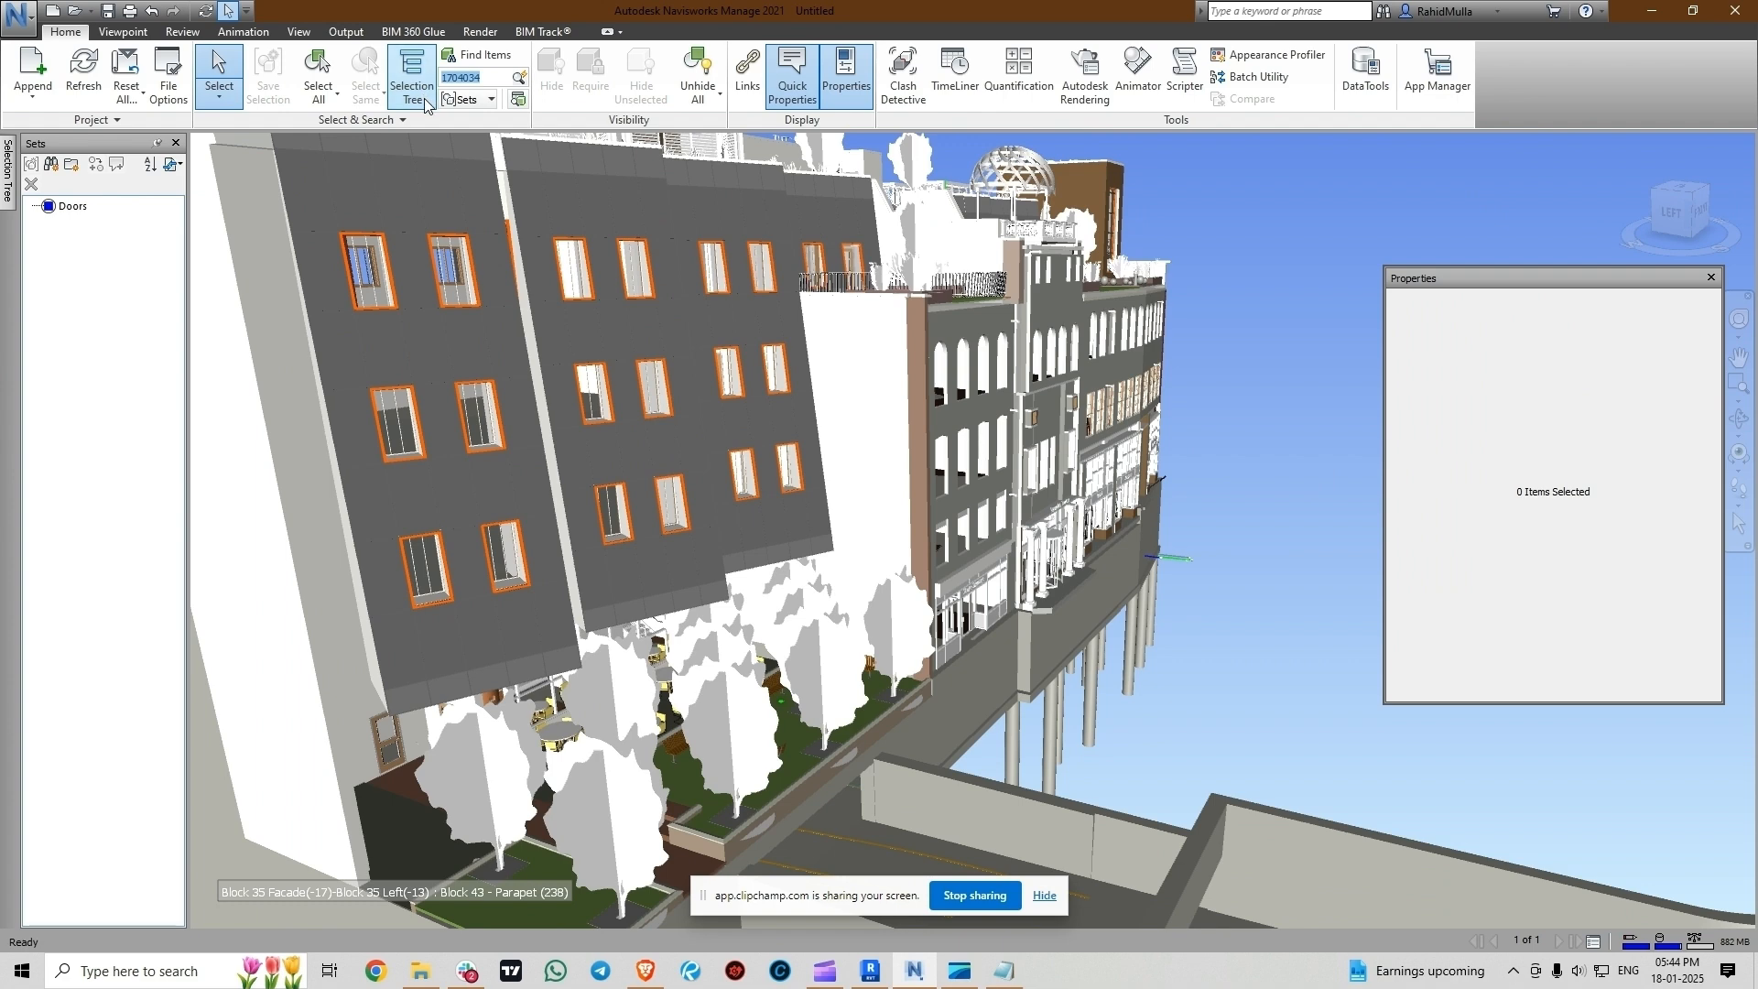
pyautogui.hotkey('ctrl', 'v')
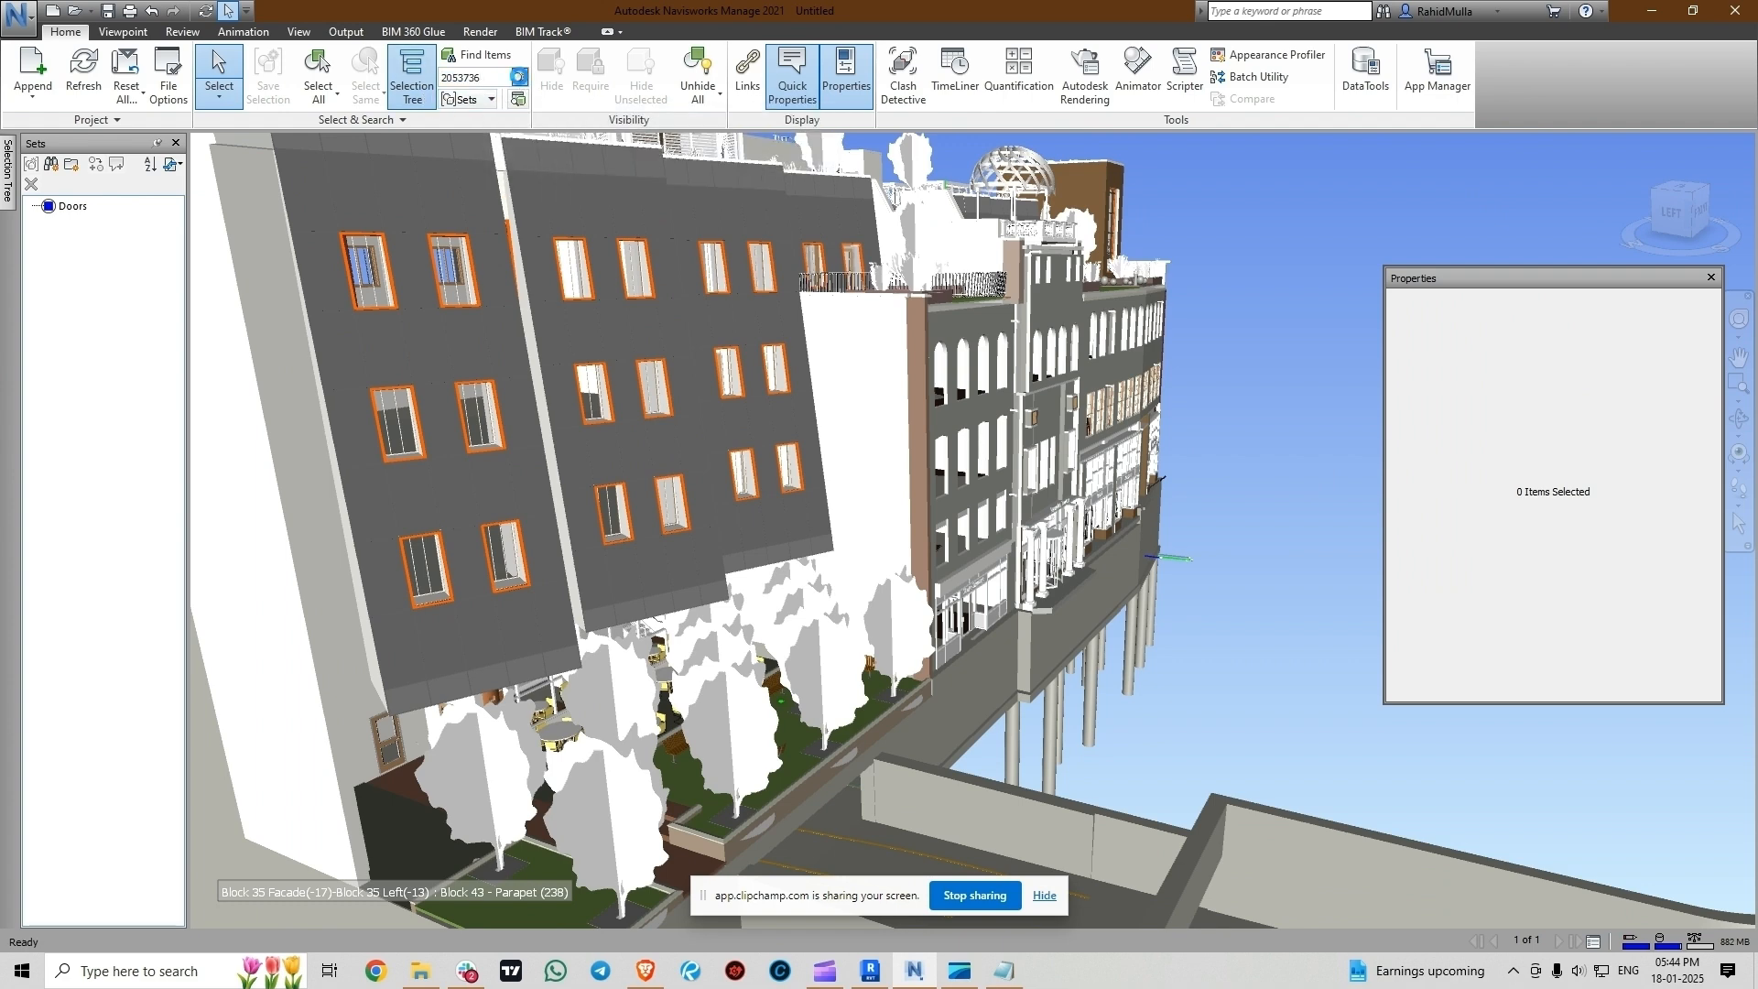
pyautogui.press('Return')
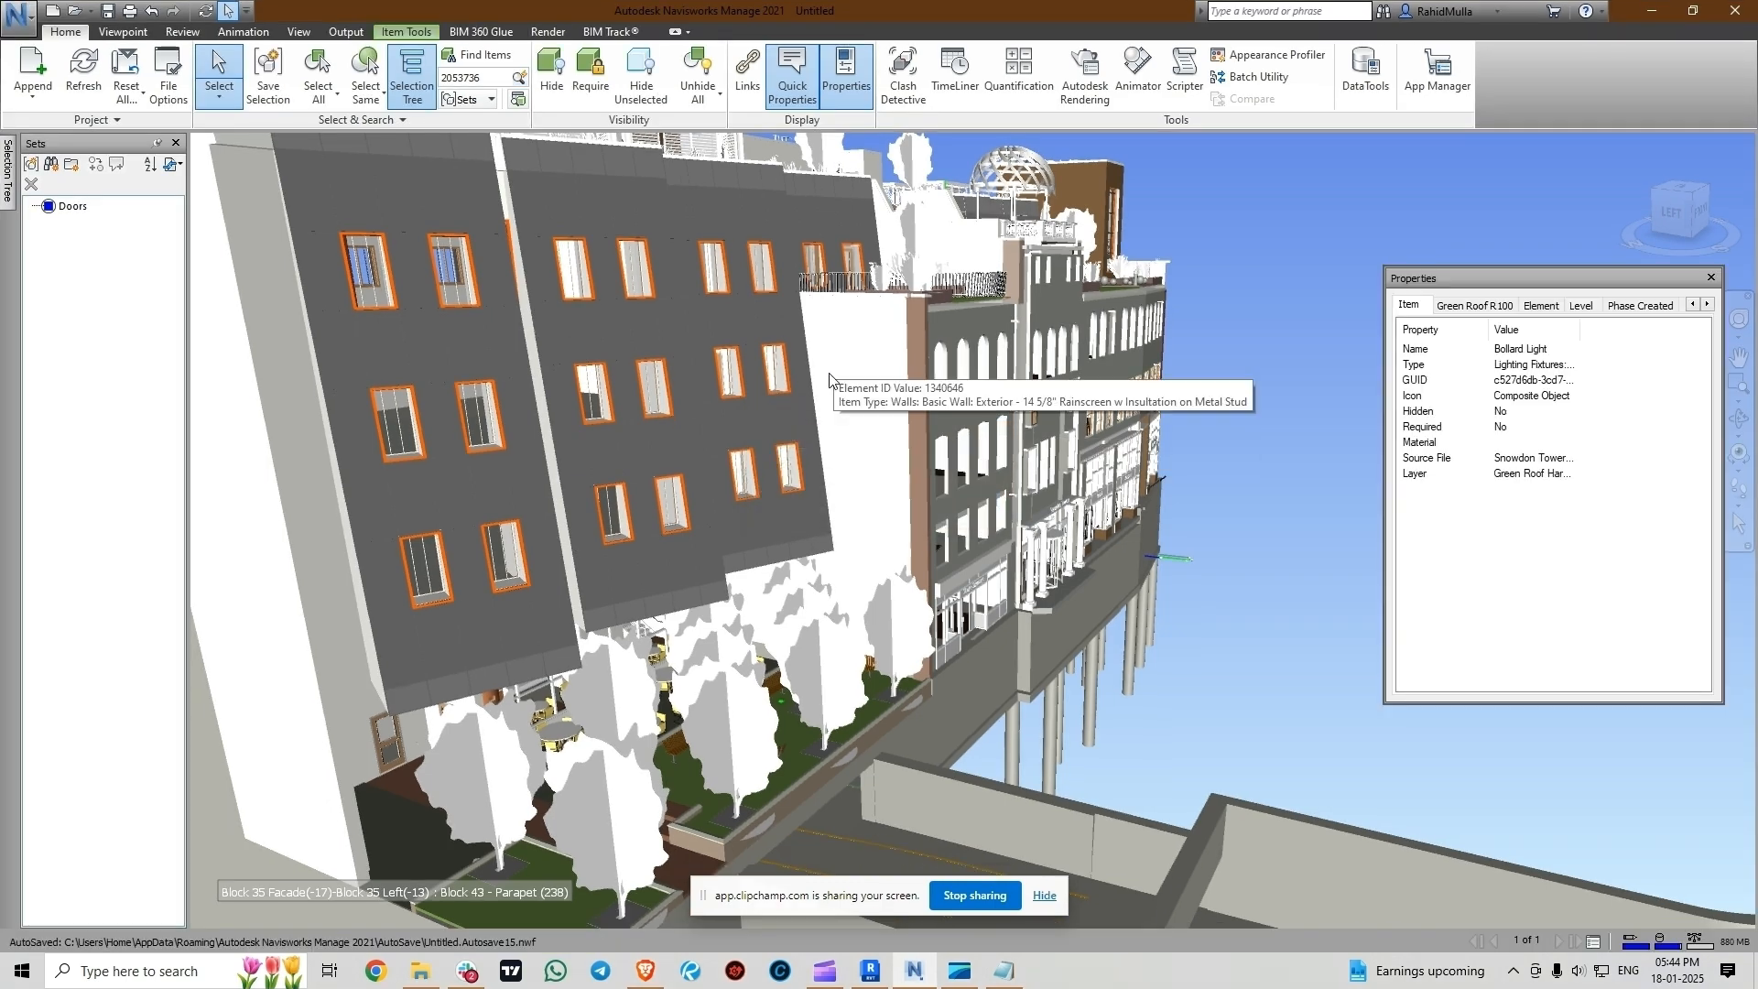
# - Examine the found bollard light on the green roof from above and close up
pyautogui.moveTo(829, 375); pyautogui.dragTo(762, 626, button='middle')
pyautogui.keyDown('shift'); pyautogui.moveTo(789, 540); pyautogui.dragTo(738, 583, button='middle'); pyautogui.keyUp('shift')
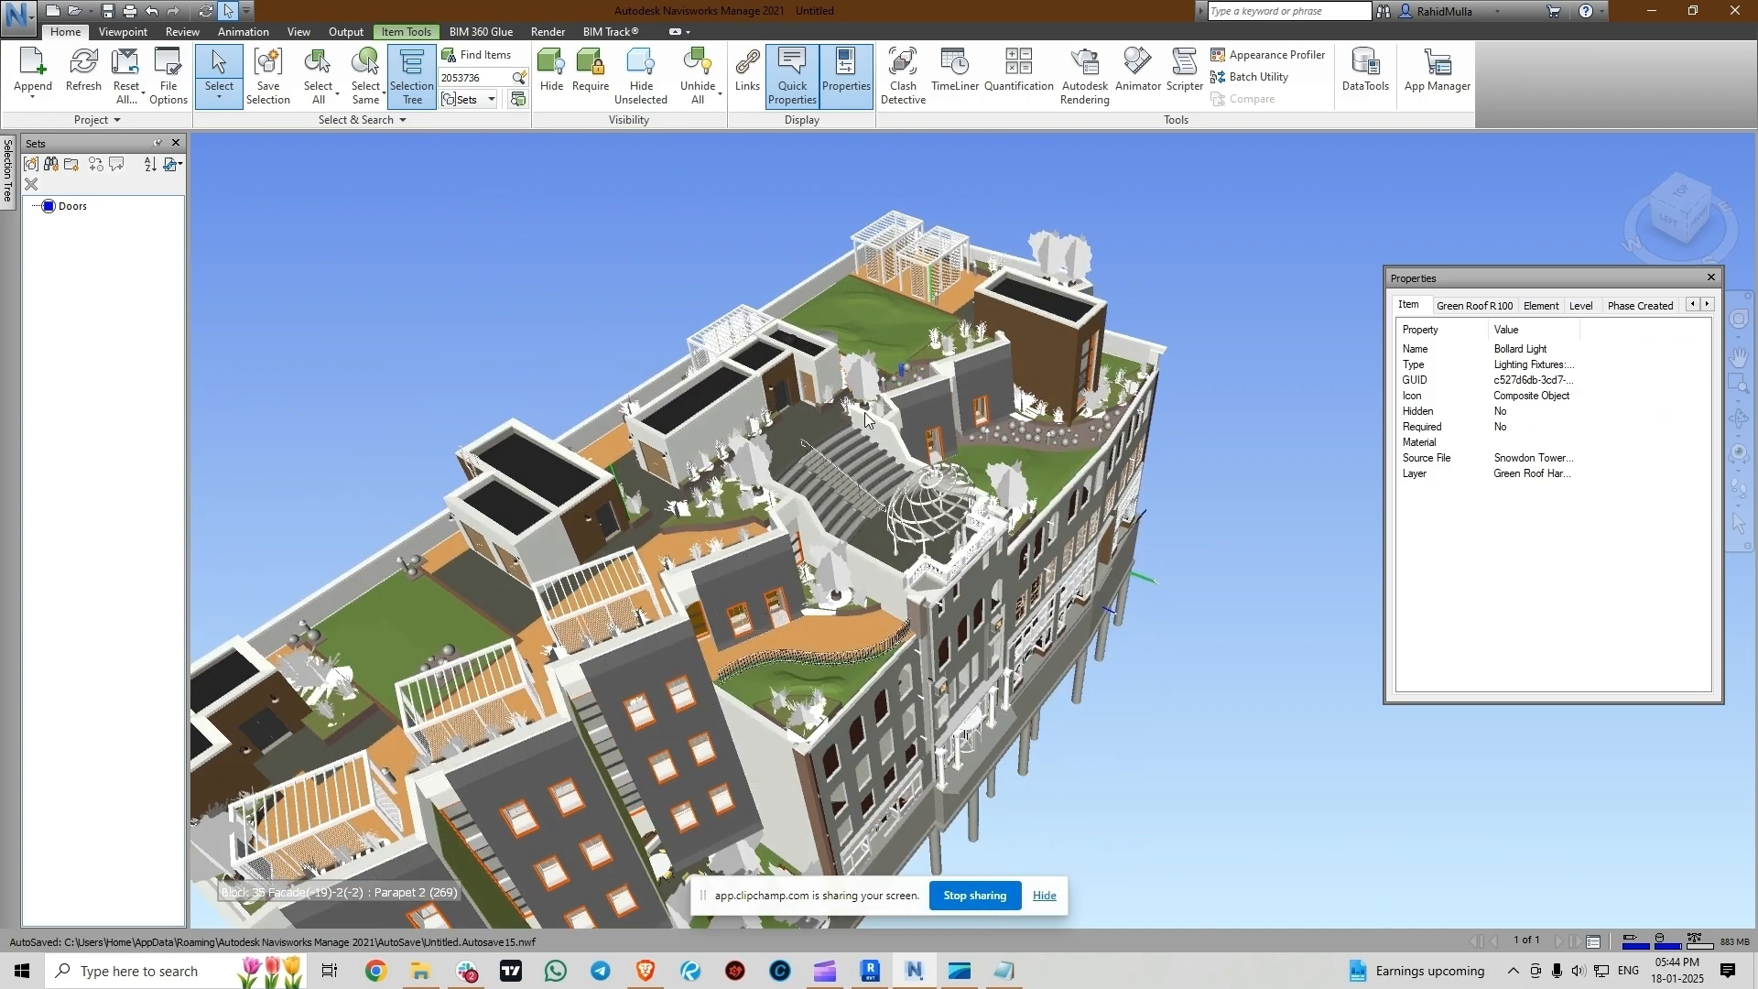
pyautogui.scroll(2, 923, 355)
pyautogui.scroll(6, 925, 353)
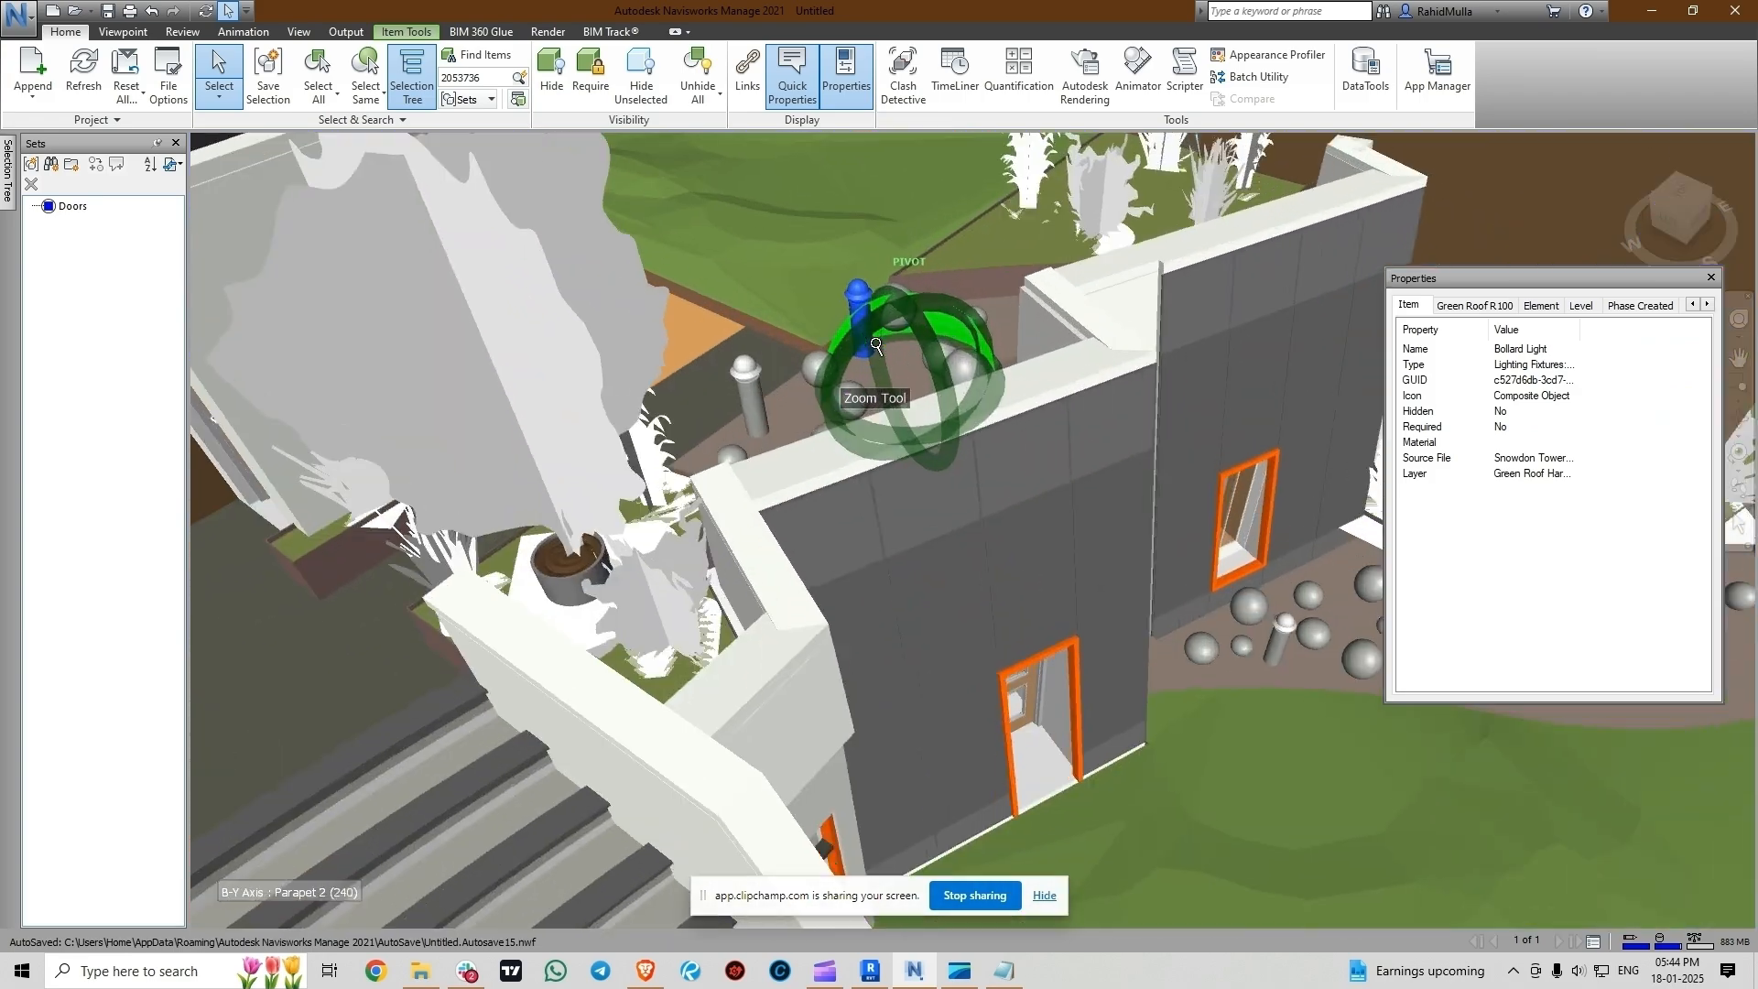
pyautogui.scroll(-3, 915, 483)
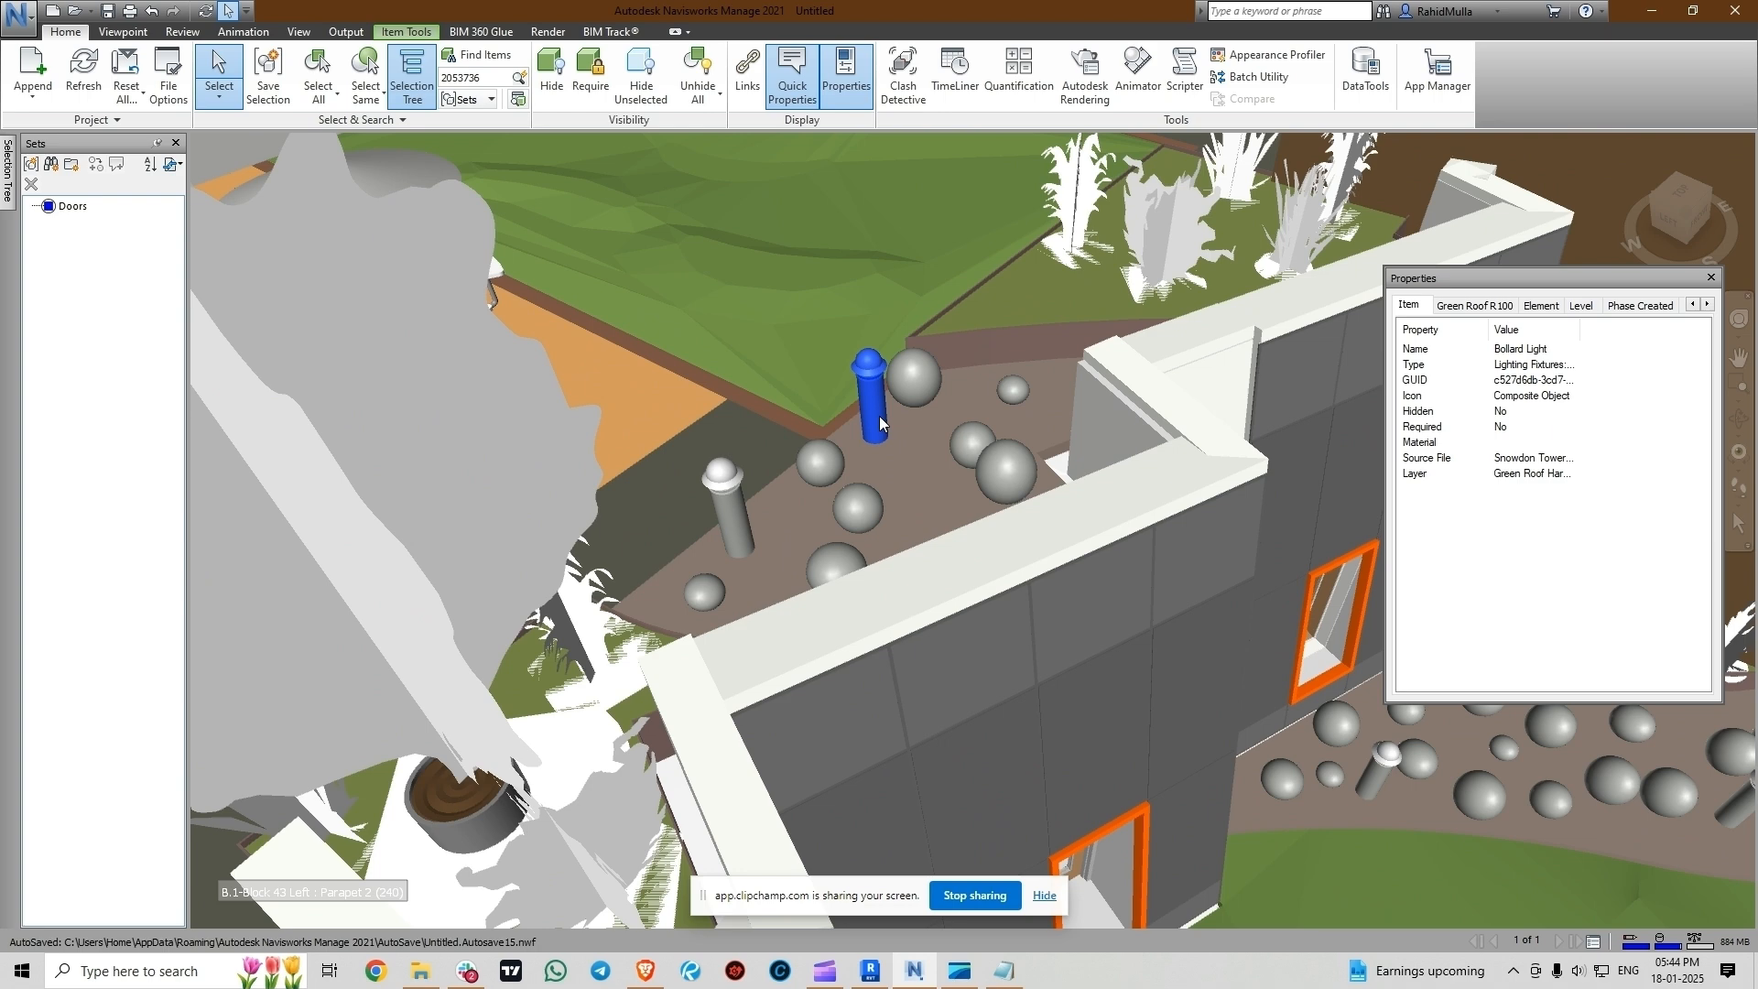
pyautogui.moveTo(879, 416)
pyautogui.moveTo(879, 423)
pyautogui.keyDown('shift'); pyautogui.mouseDown(button='middle')
pyautogui.moveTo(888, 435)
pyautogui.moveTo(852, 435)
pyautogui.moveTo(817, 389)
pyautogui.moveTo(812, 419)
pyautogui.mouseUp(button='middle'); pyautogui.keyUp('shift')
pyautogui.moveTo(781, 418)
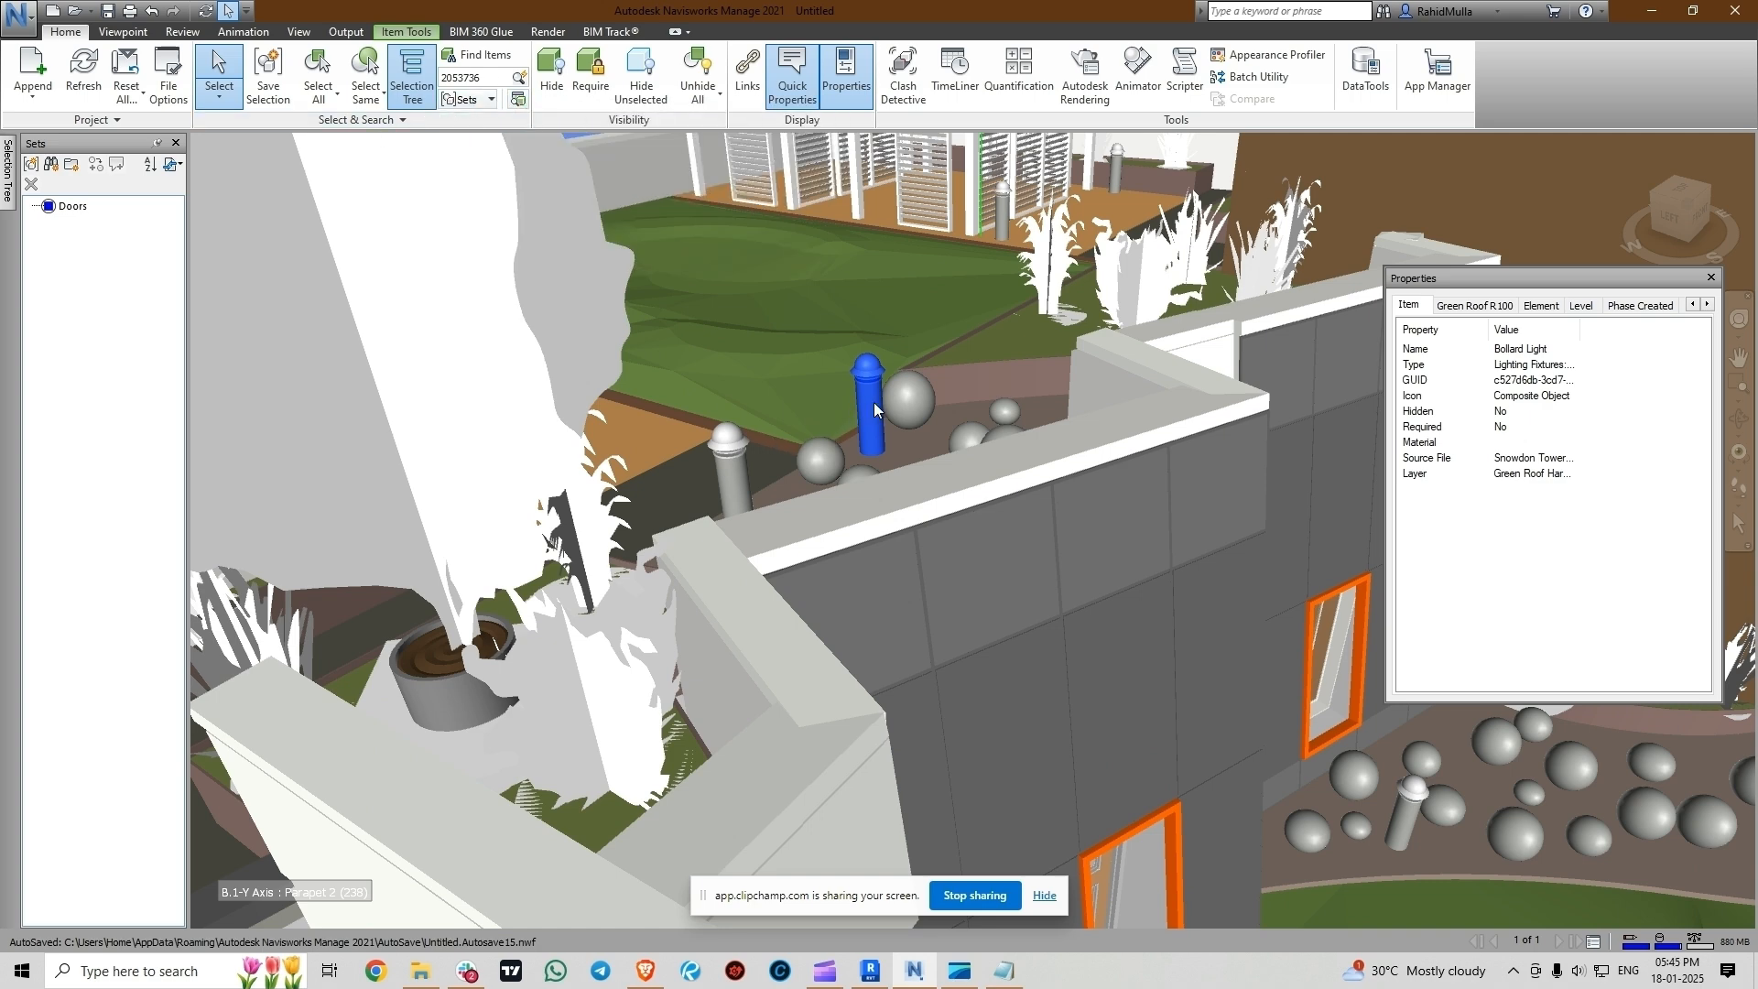
# - Extend the selection to all items with the same name as the selected bollard light
pyautogui.click(376, 101)
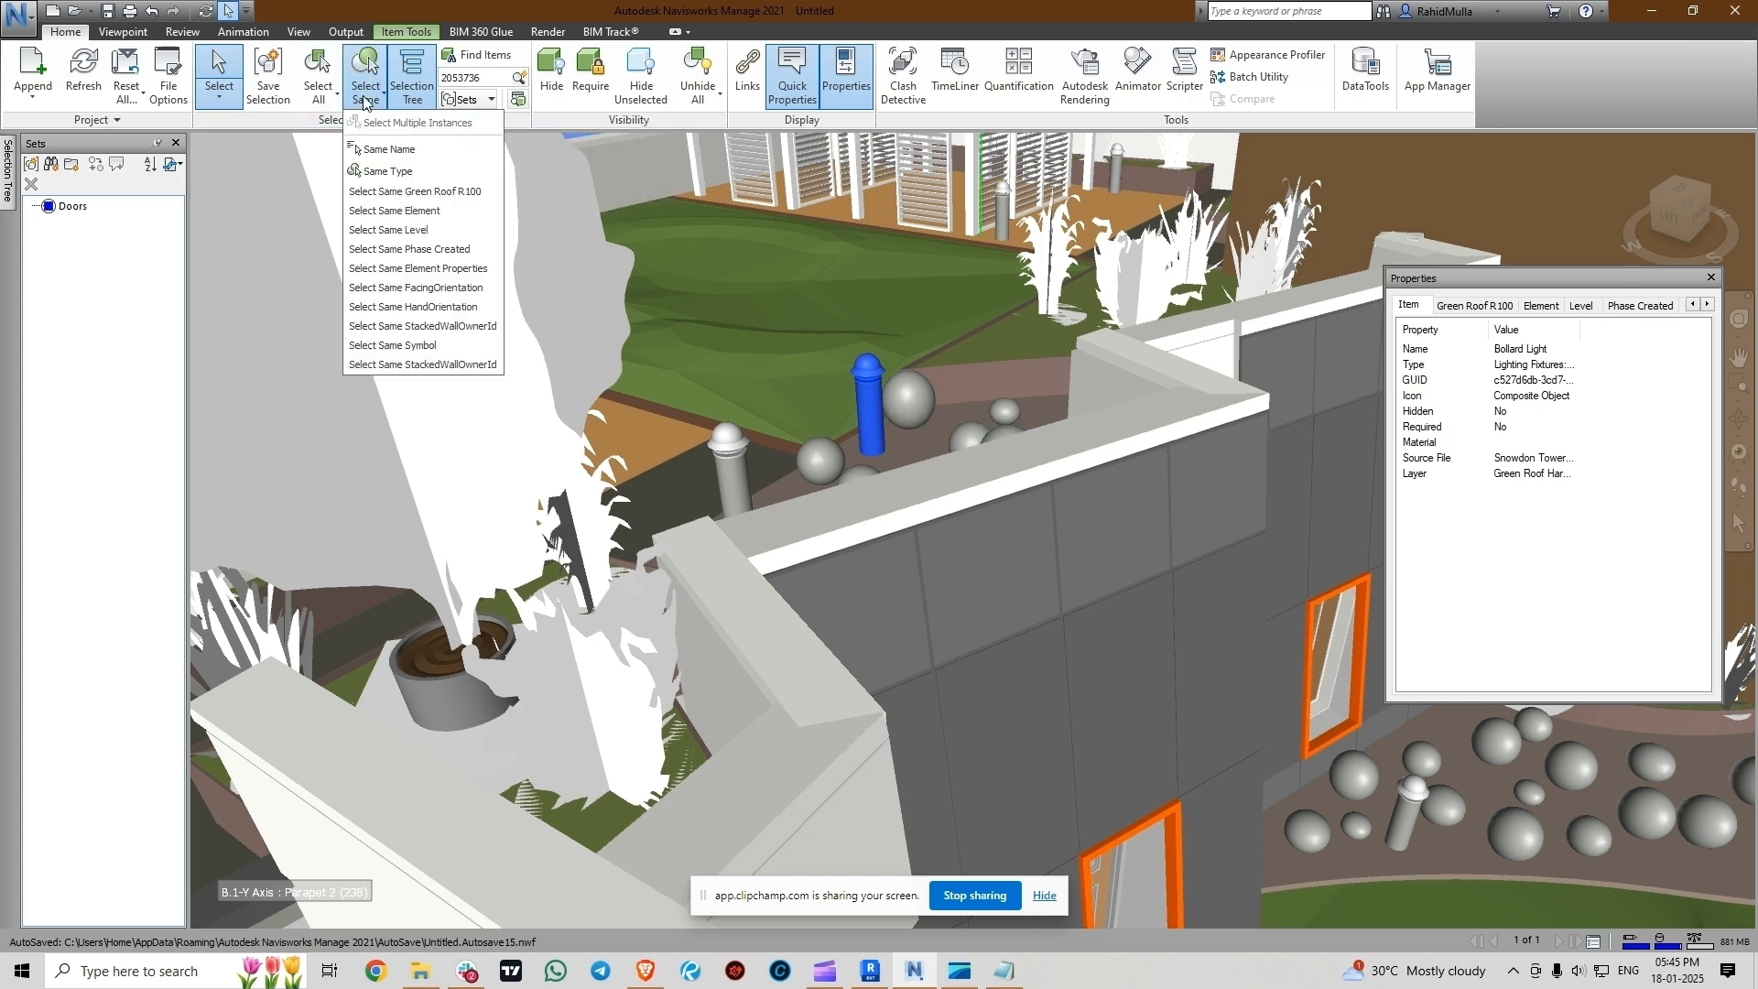
pyautogui.click(392, 150)
pyautogui.moveTo(991, 326)
pyautogui.keyDown('shift'); pyautogui.mouseDown(button='middle')
pyautogui.moveTo(1001, 399)
pyautogui.moveTo(984, 431)
pyautogui.moveTo(1027, 358)
pyautogui.mouseUp(button='middle'); pyautogui.keyUp('shift')
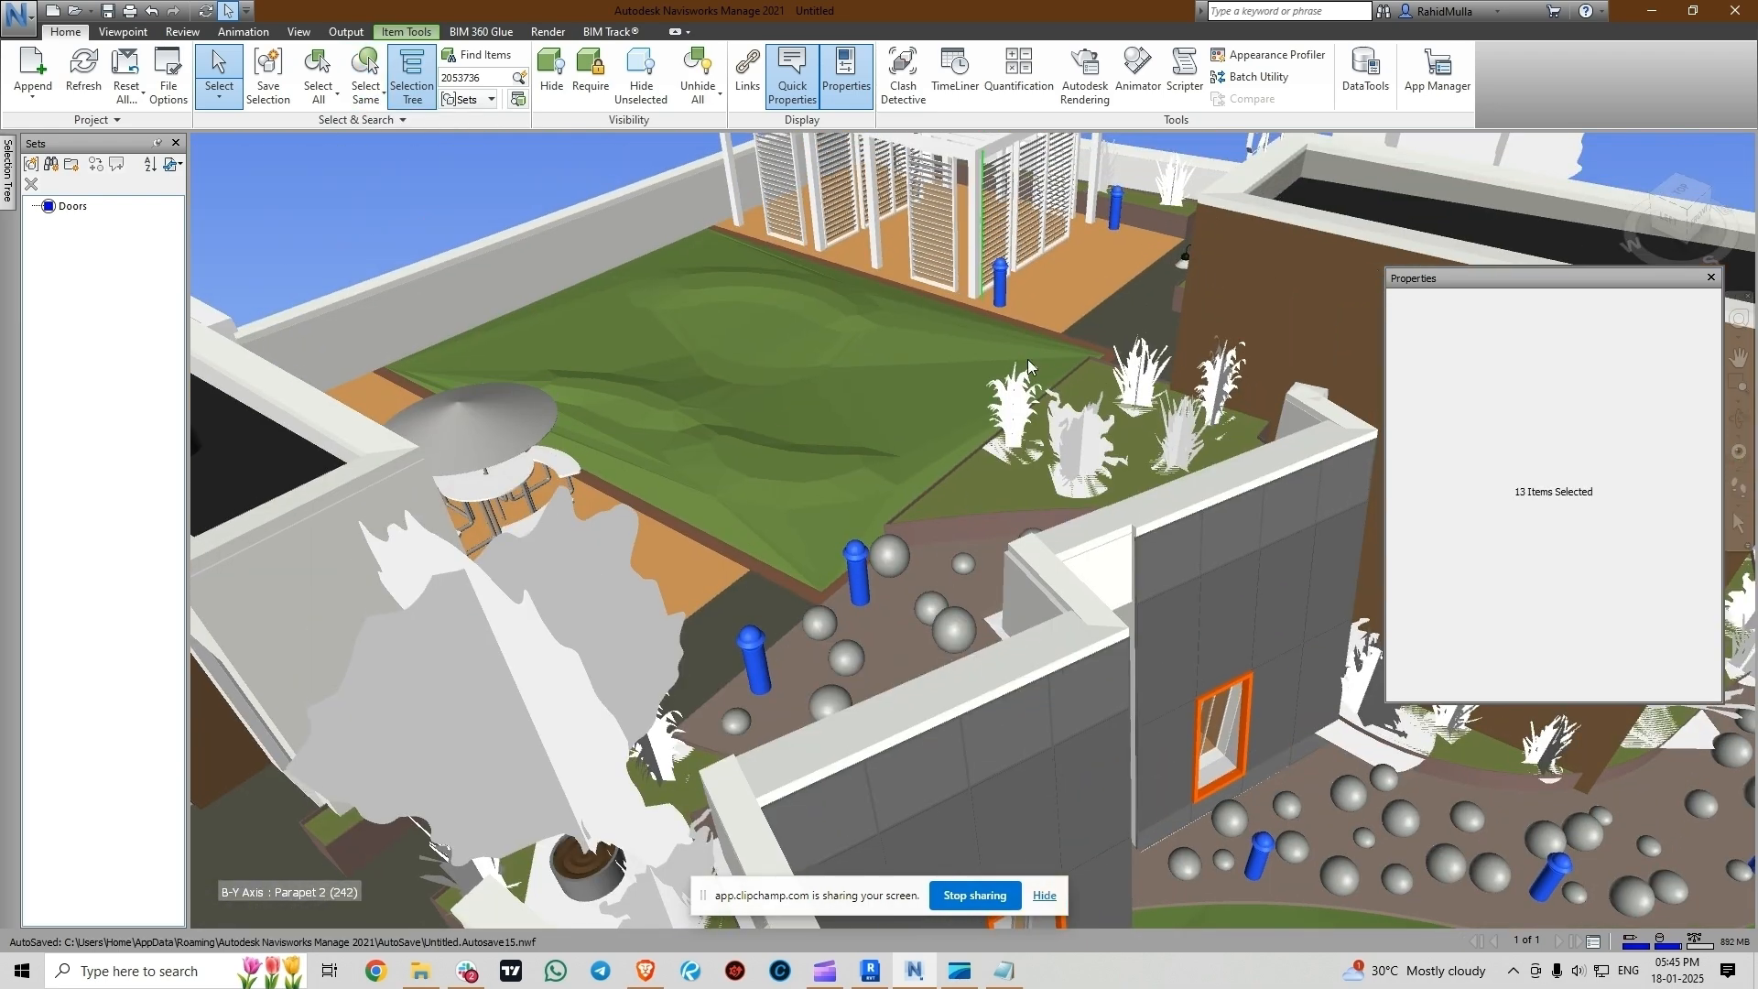
# - Open the Selection Inspector for the selected bollard lights, enlarge it to show every row and move it clear of the ribbon
pyautogui.click(379, 100)
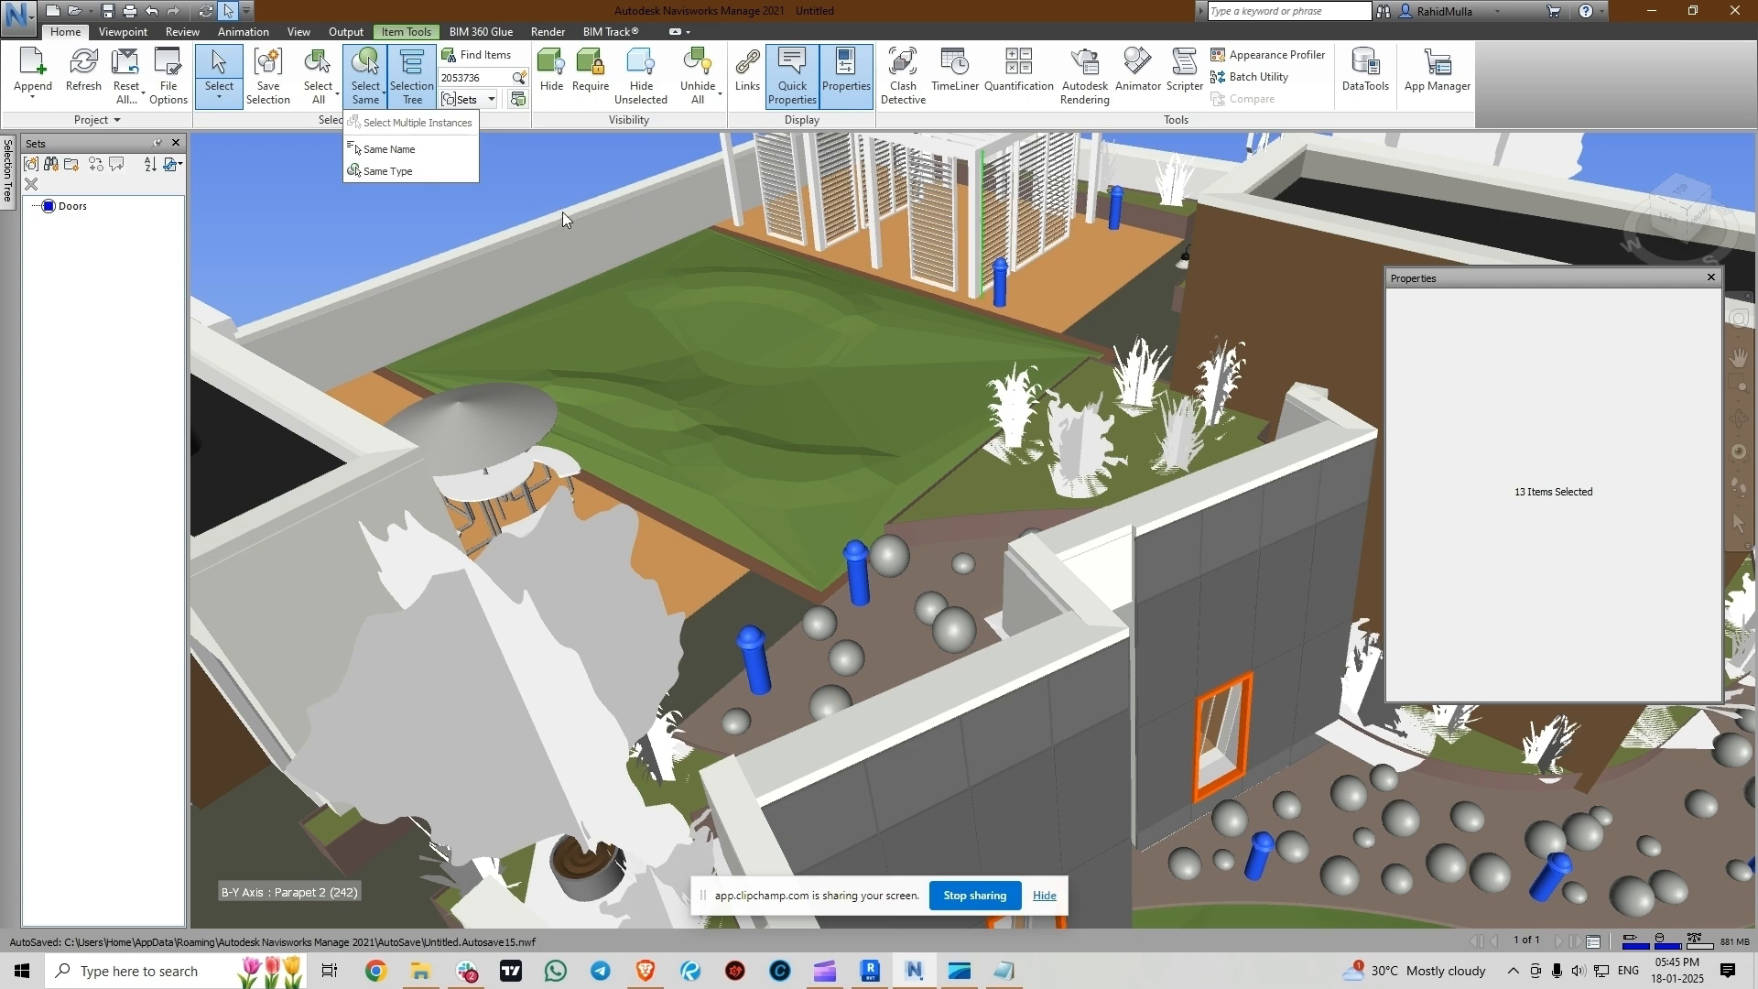
pyautogui.click(519, 104)
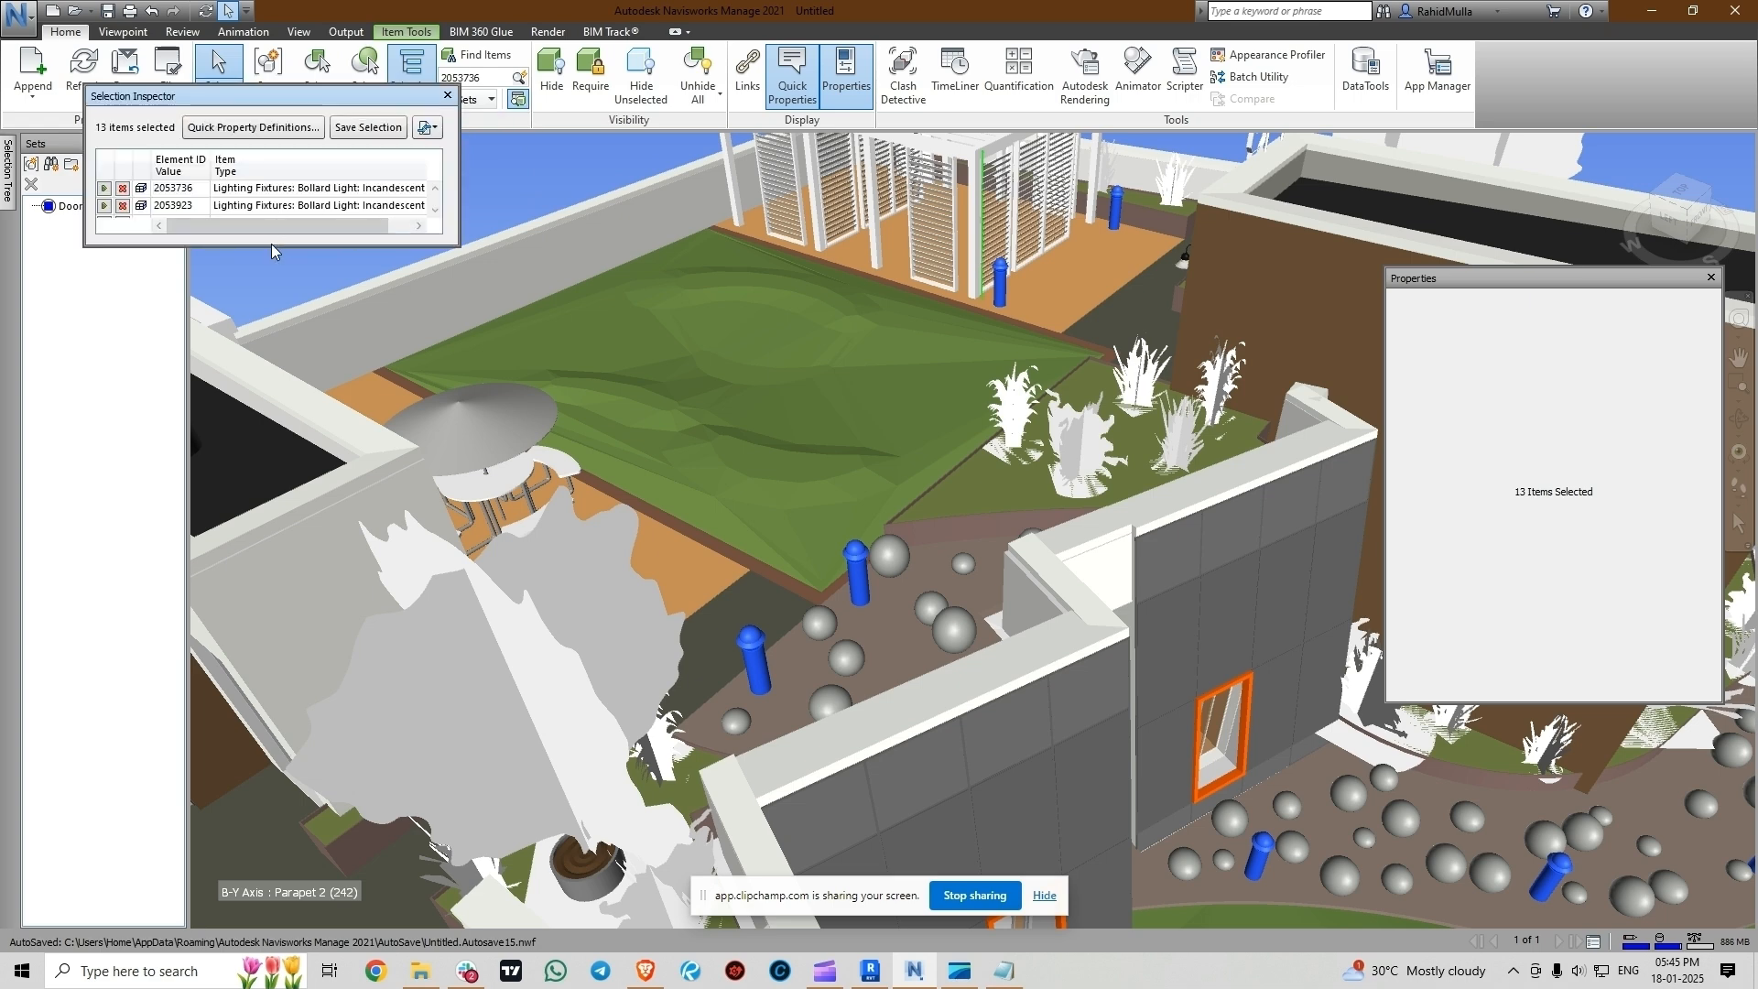
pyautogui.moveTo(276, 249); pyautogui.dragTo(308, 515)
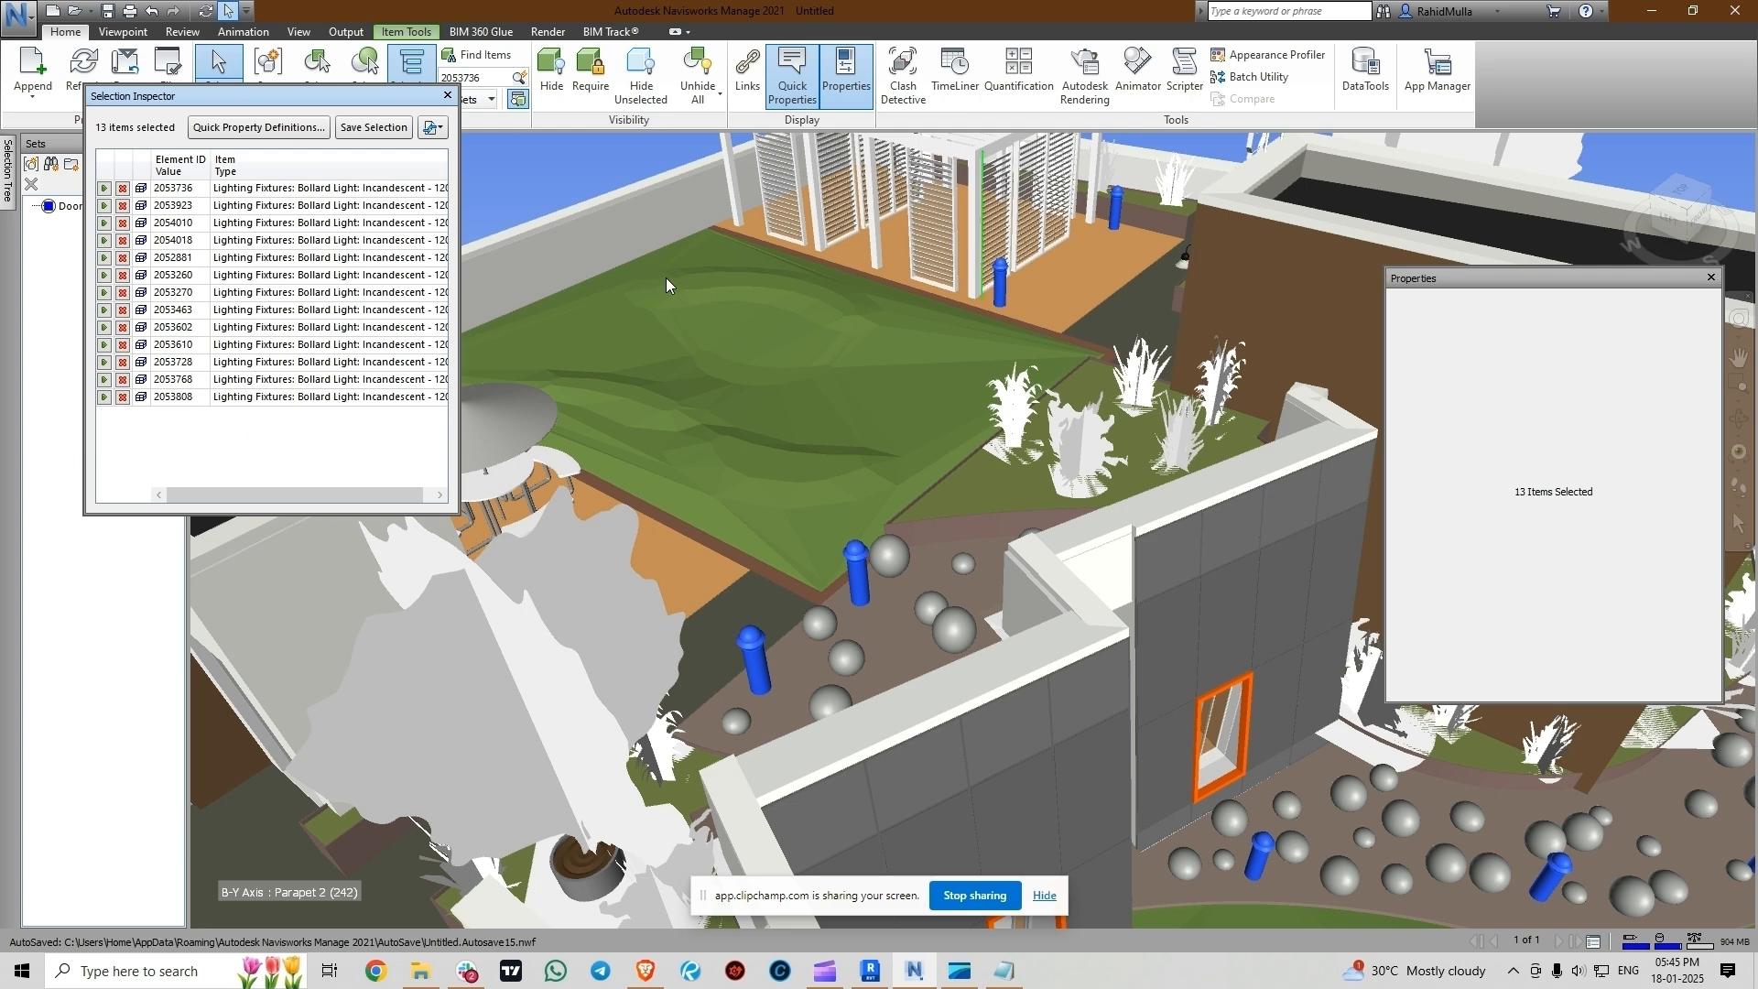
pyautogui.moveTo(378, 103); pyautogui.dragTo(368, 224)
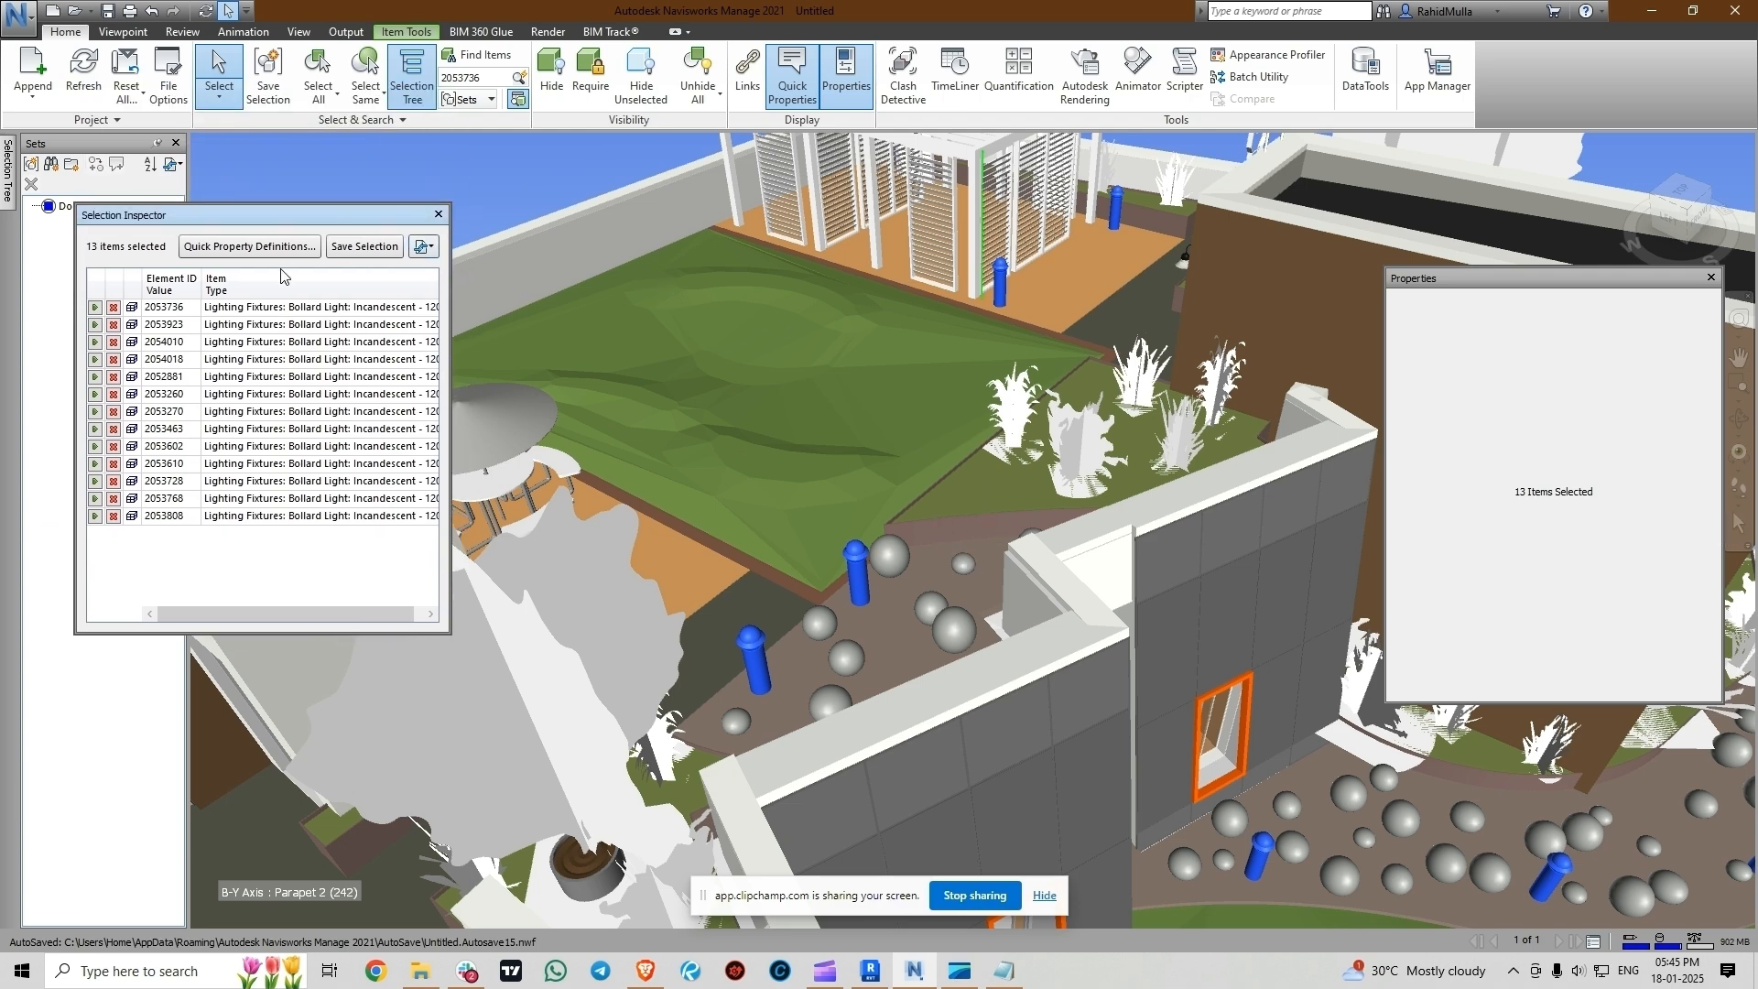
# - Inspect bollard lights from the Selection Inspector list one after another in the model, from 2053736 to 2053808
pyautogui.click(95, 308)
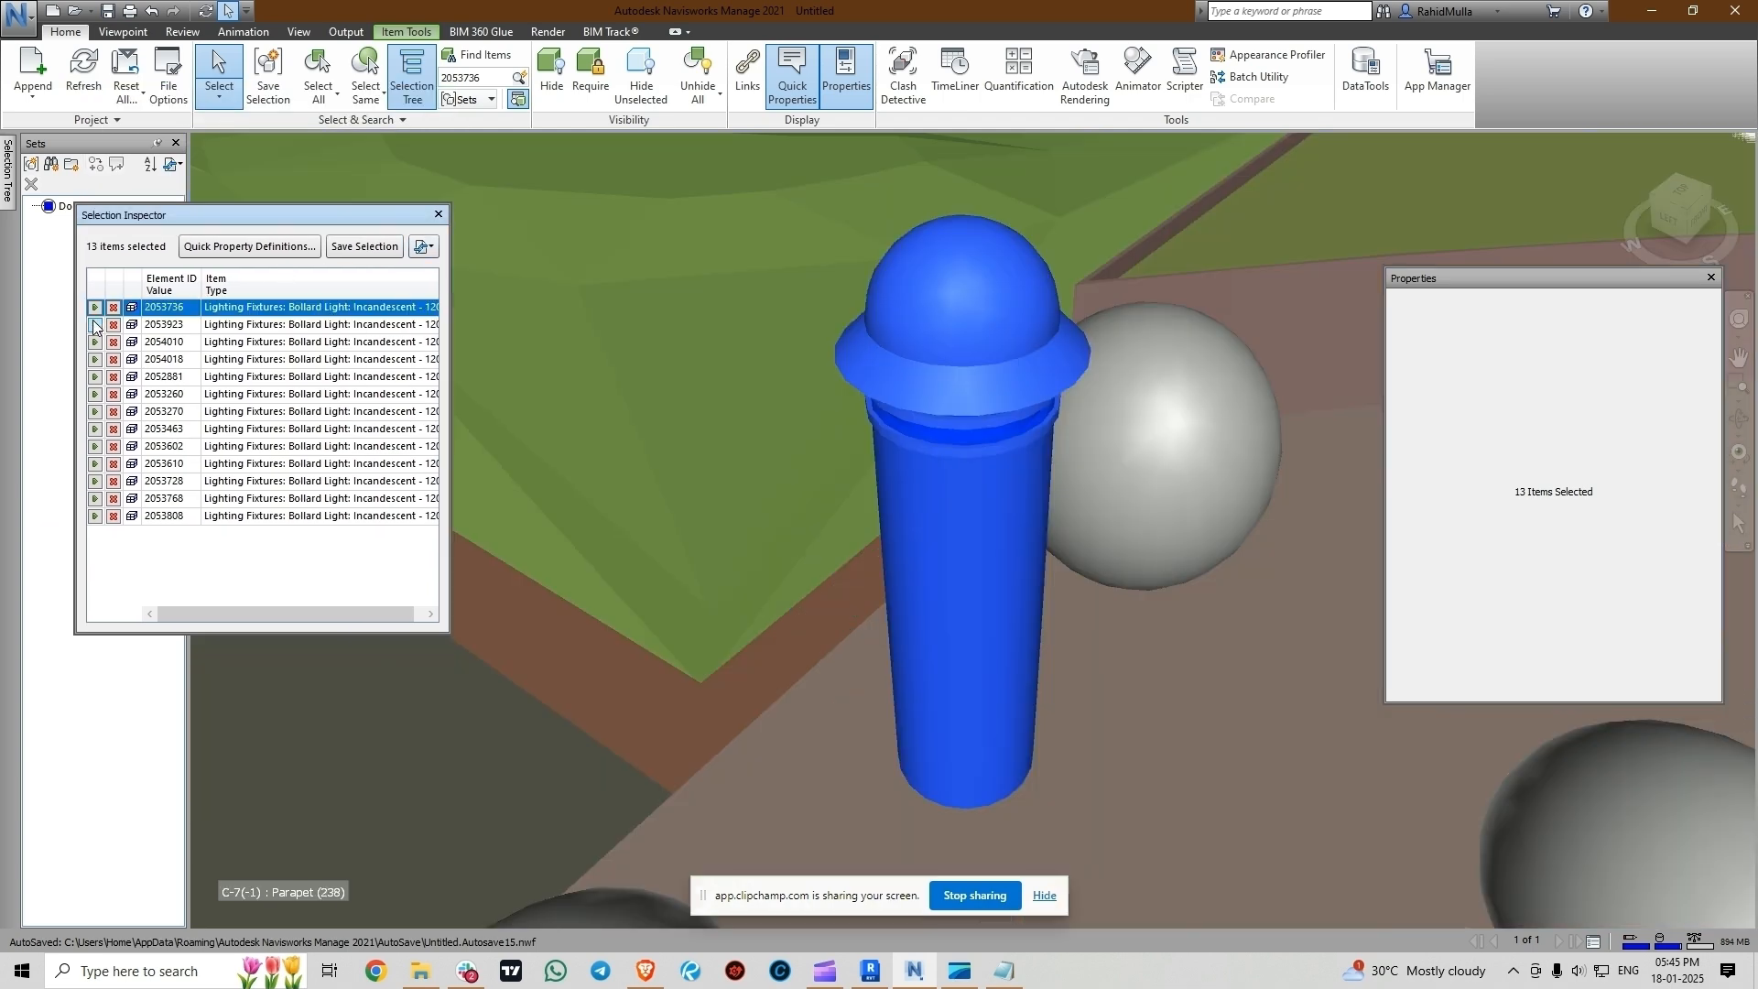
pyautogui.click(95, 326)
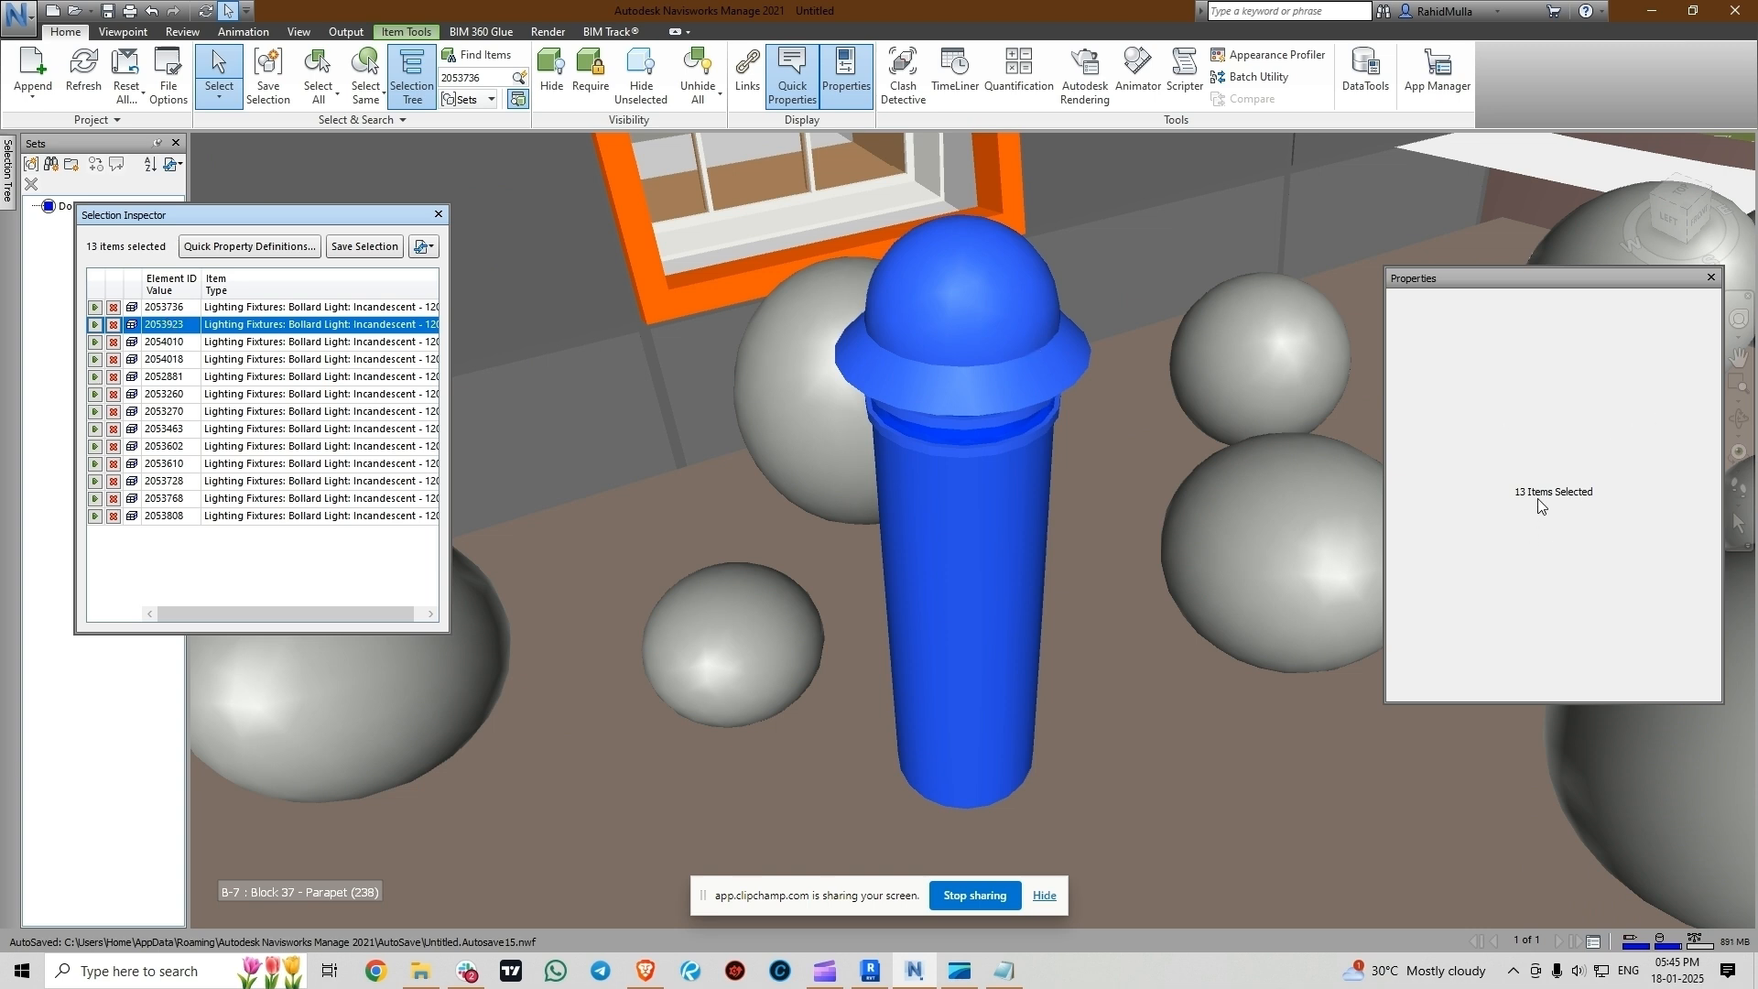
pyautogui.click(95, 344)
pyautogui.click(96, 359)
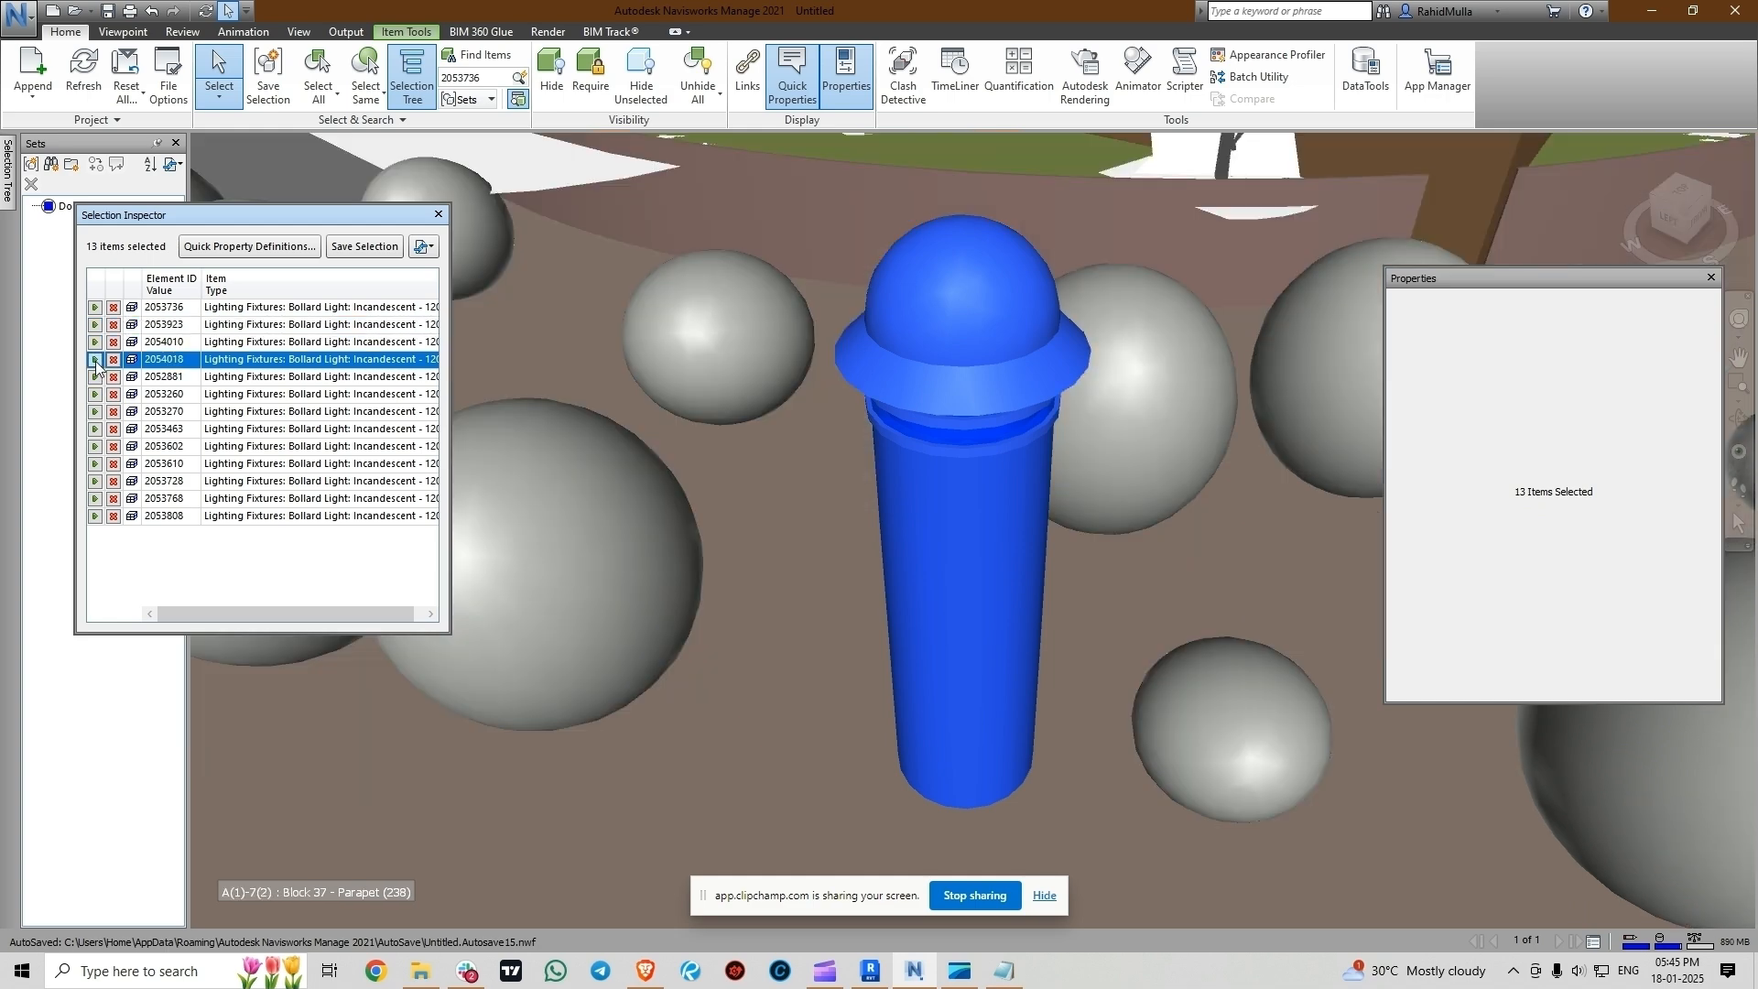
pyautogui.click(95, 376)
pyautogui.click(95, 429)
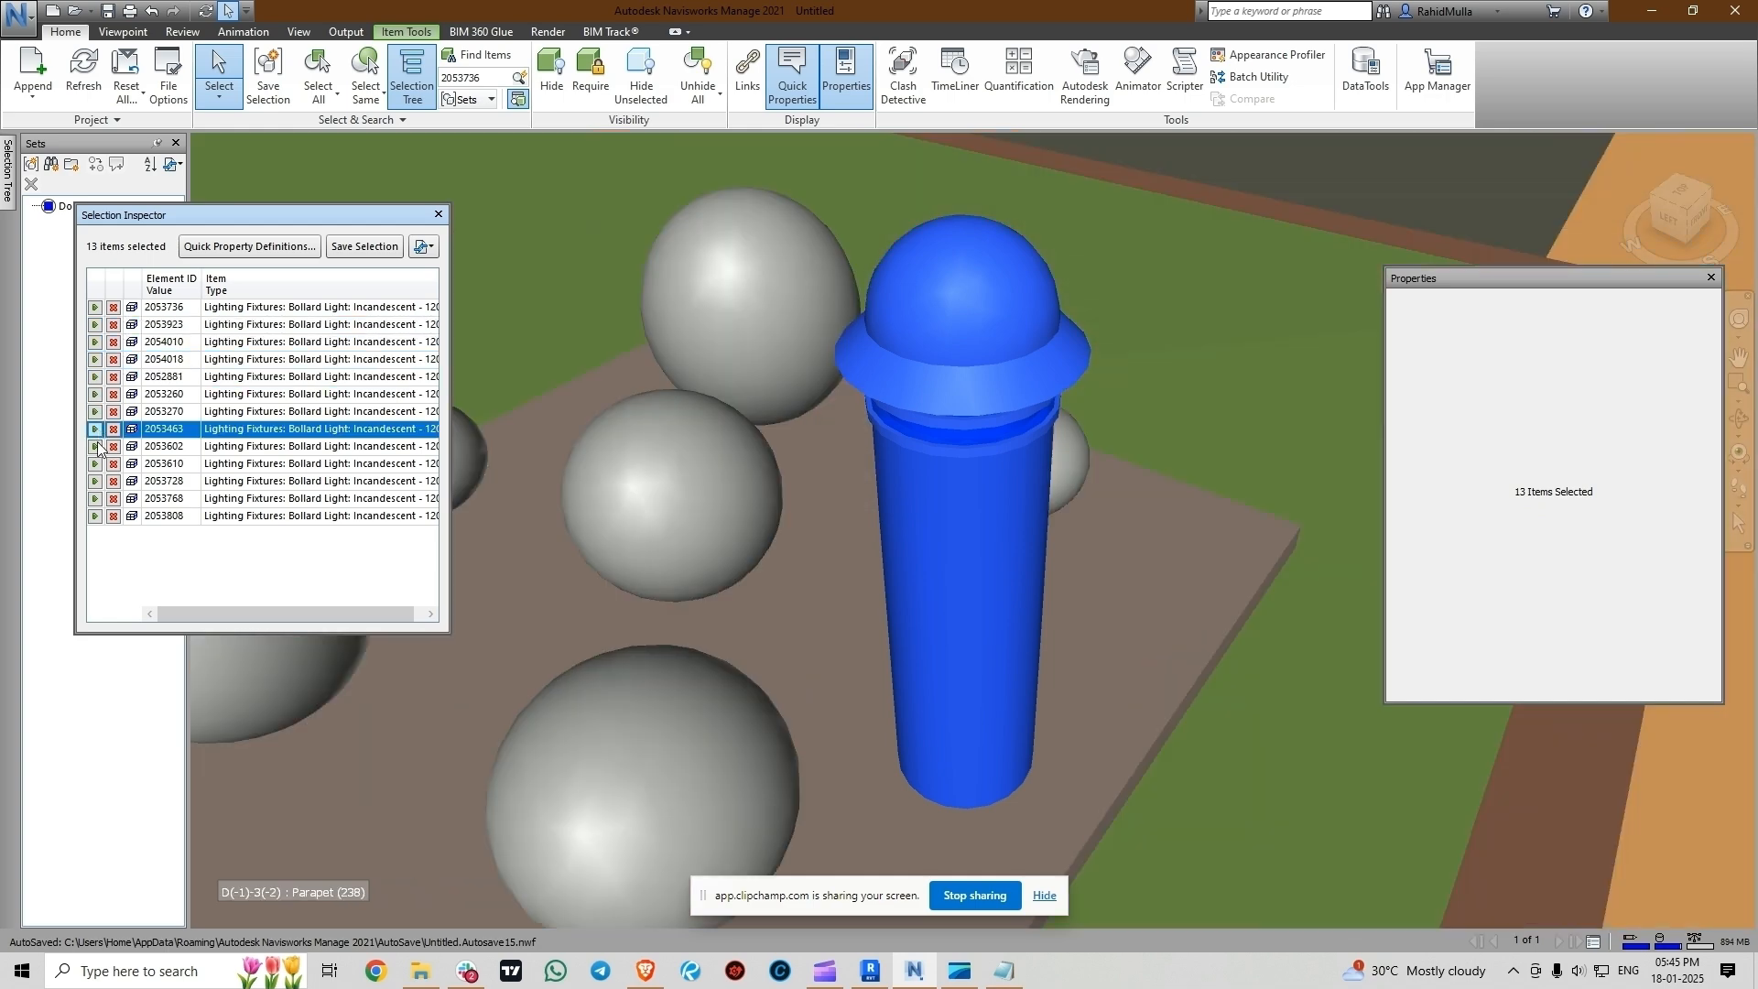
pyautogui.click(95, 446)
pyautogui.click(95, 463)
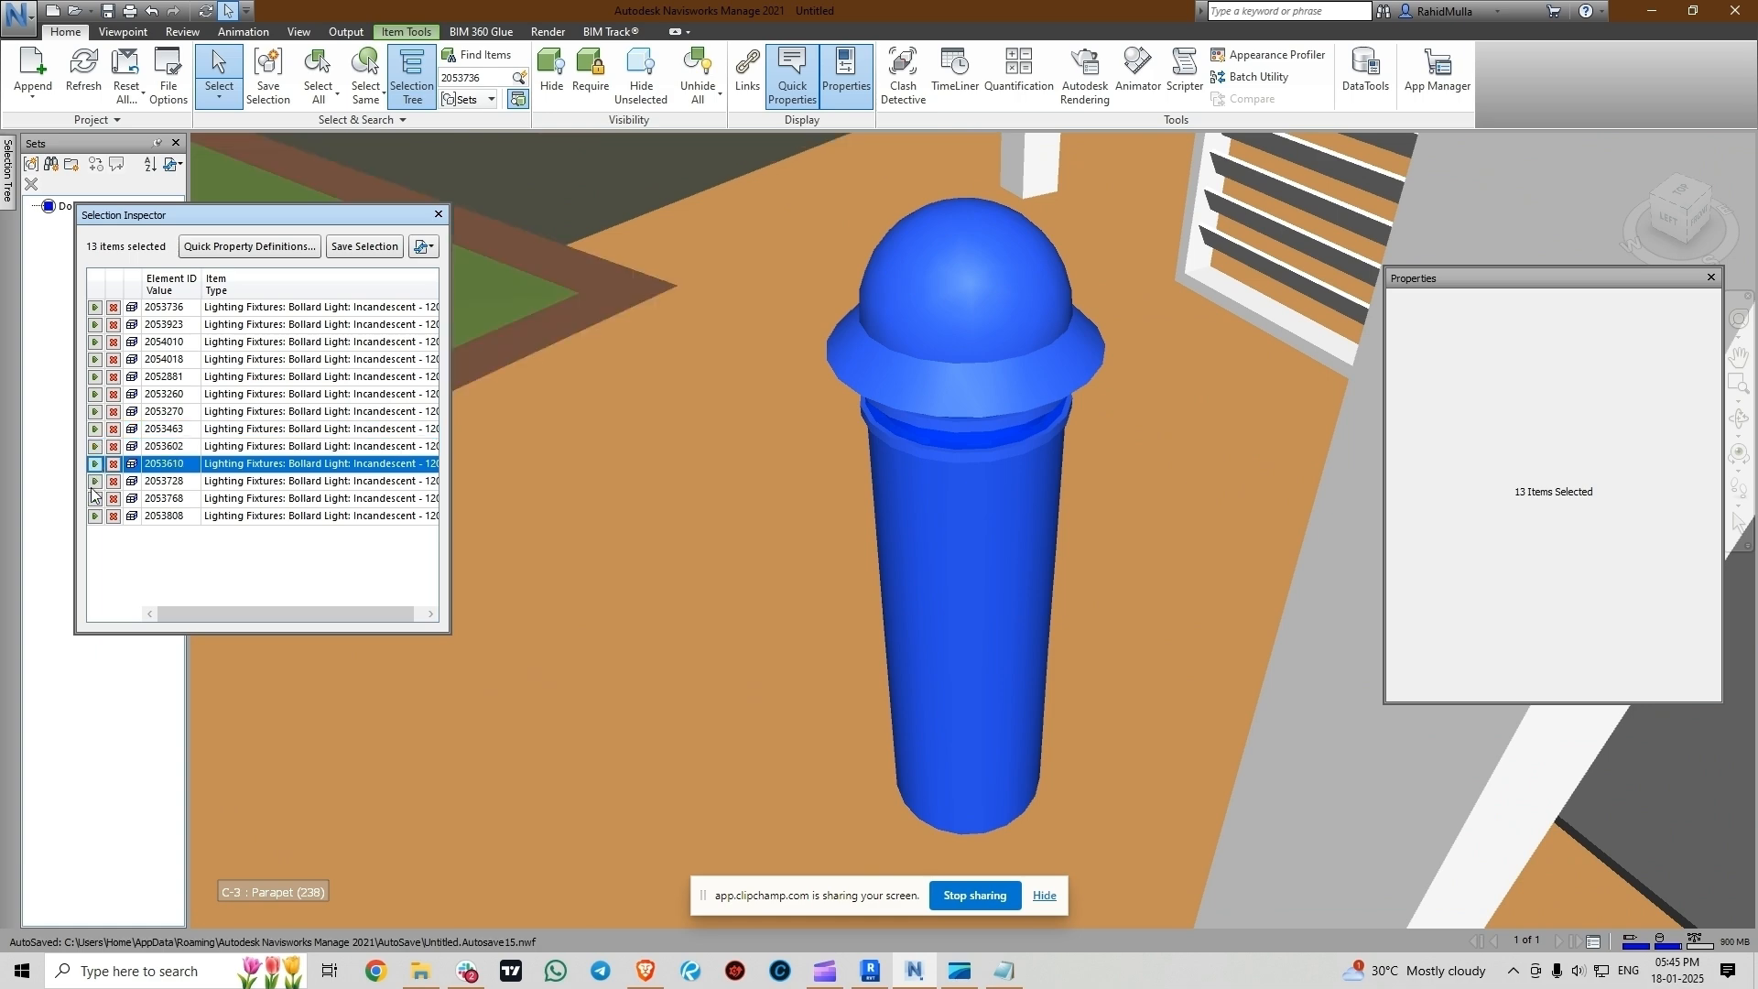
pyautogui.click(95, 481)
pyautogui.click(96, 516)
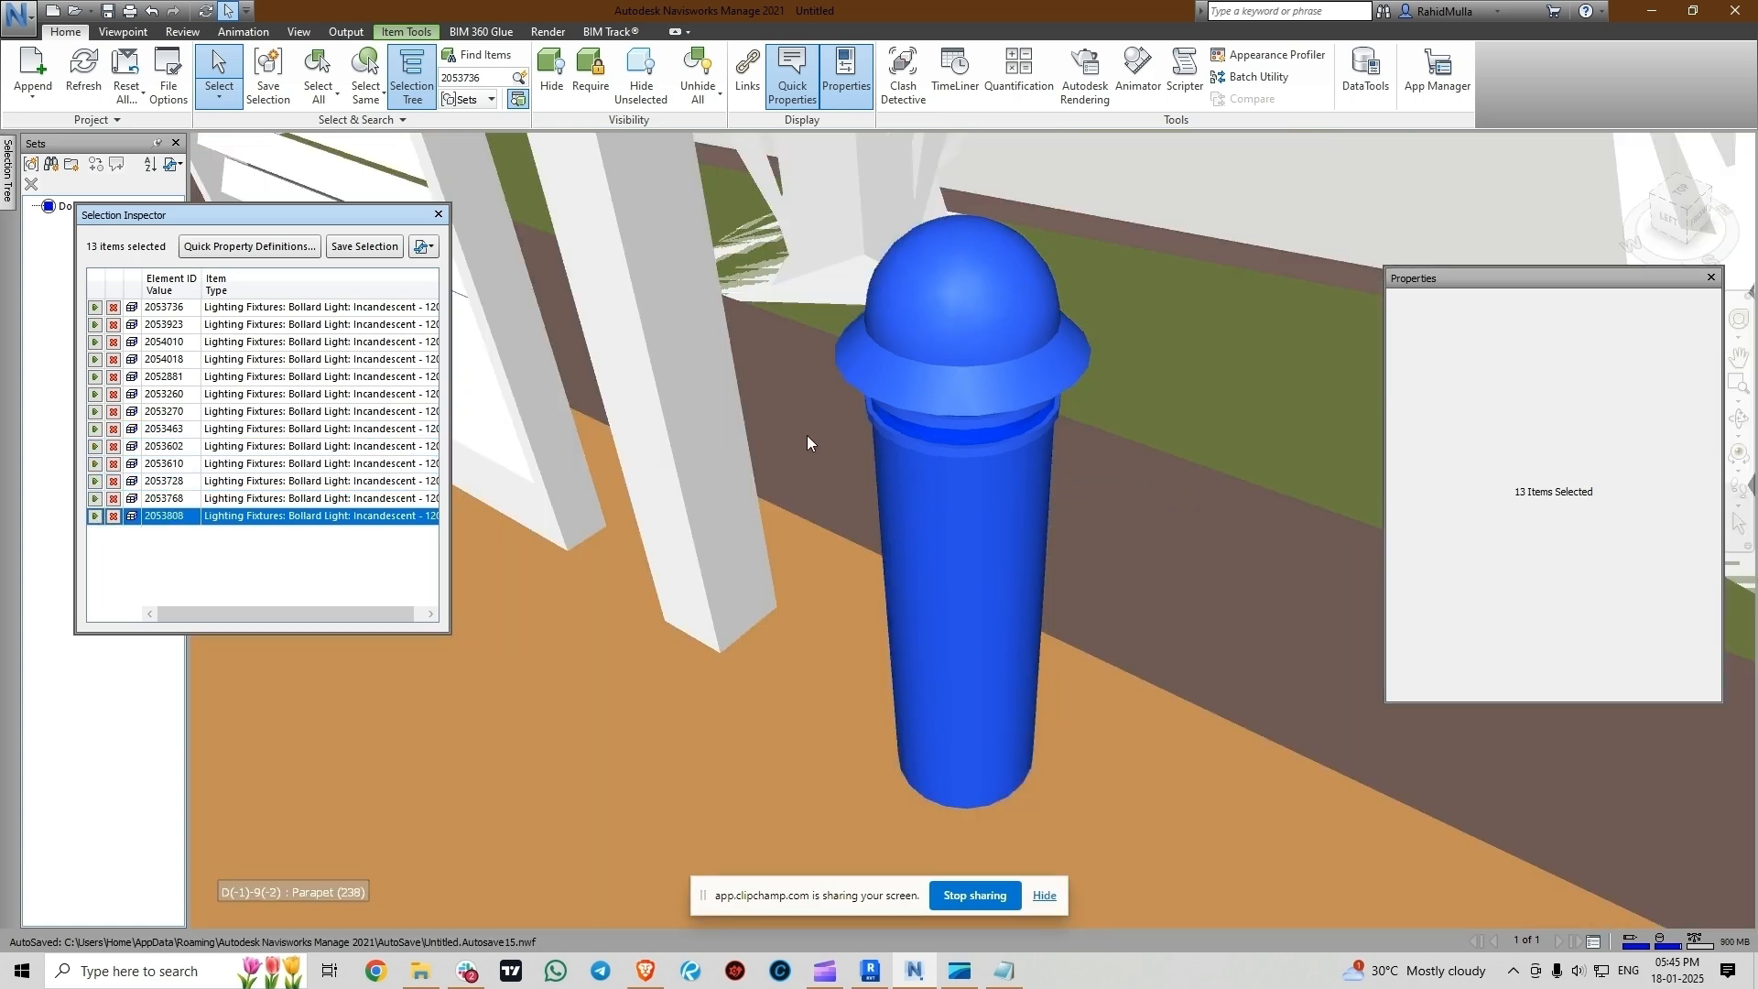
pyautogui.scroll(-5, 806, 436)
pyautogui.scroll(-3, 893, 425)
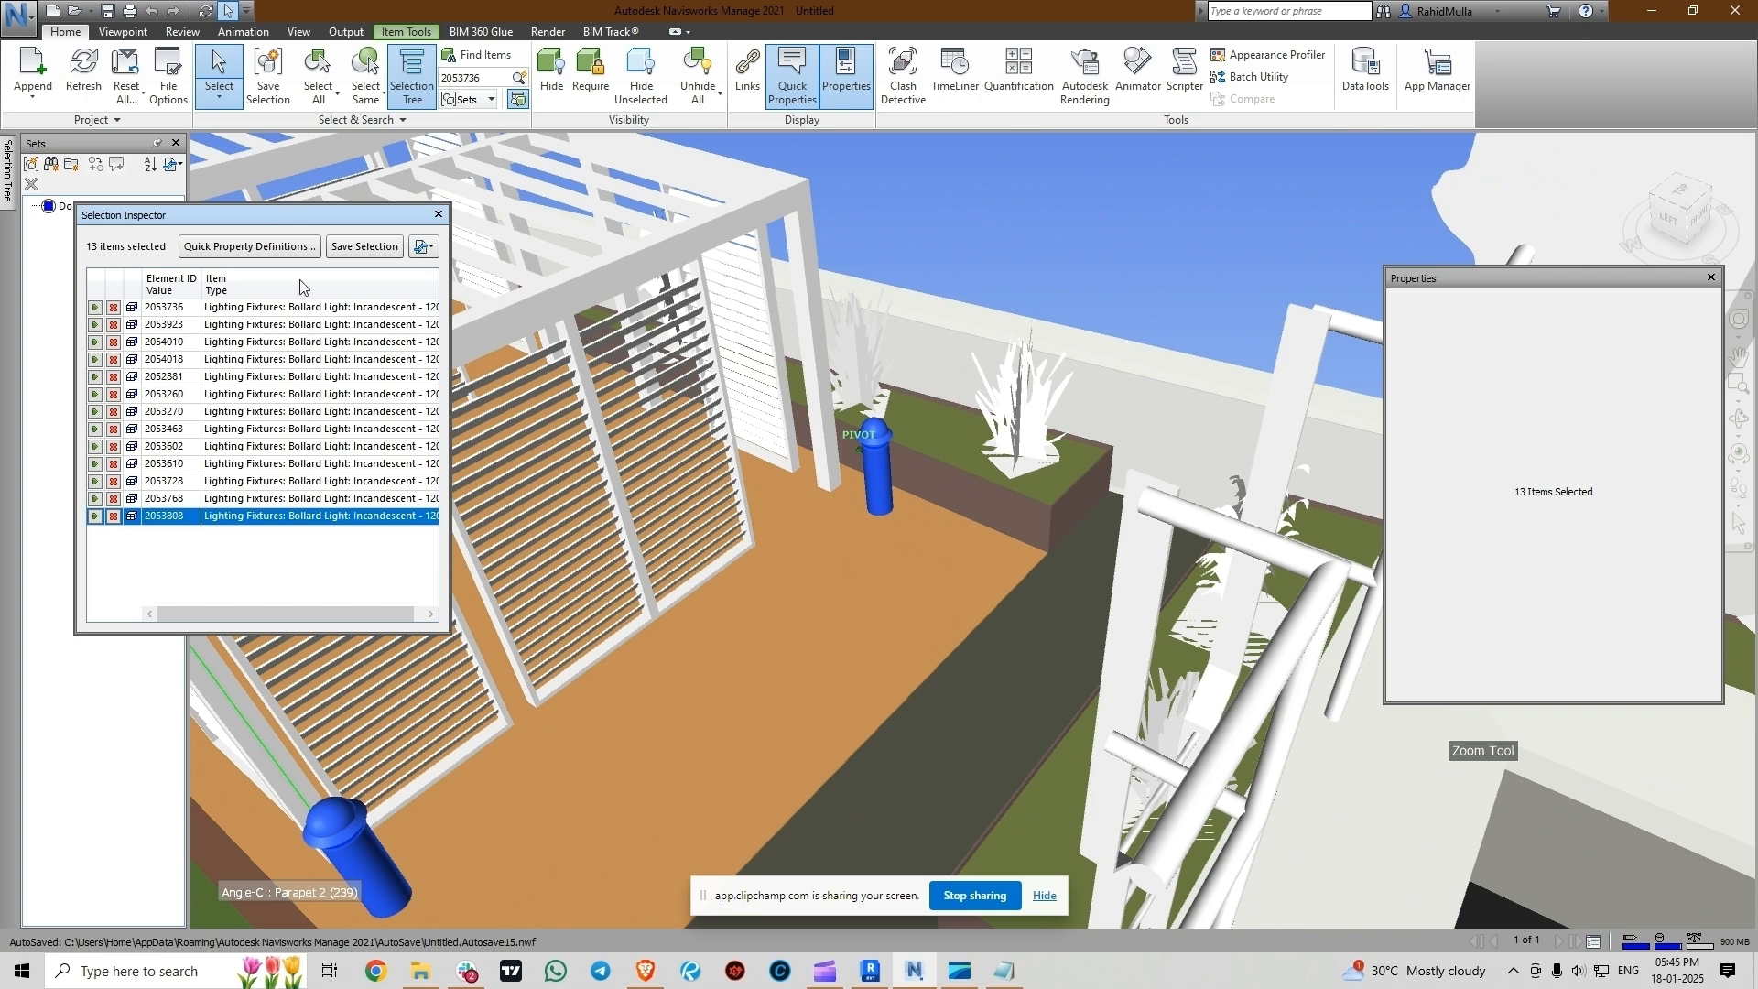
# - Reposition the Selection Inspector and look up its entry in the list of available program windows
pyautogui.moveTo(275, 214); pyautogui.dragTo(359, 291)
pyautogui.click(300, 32)
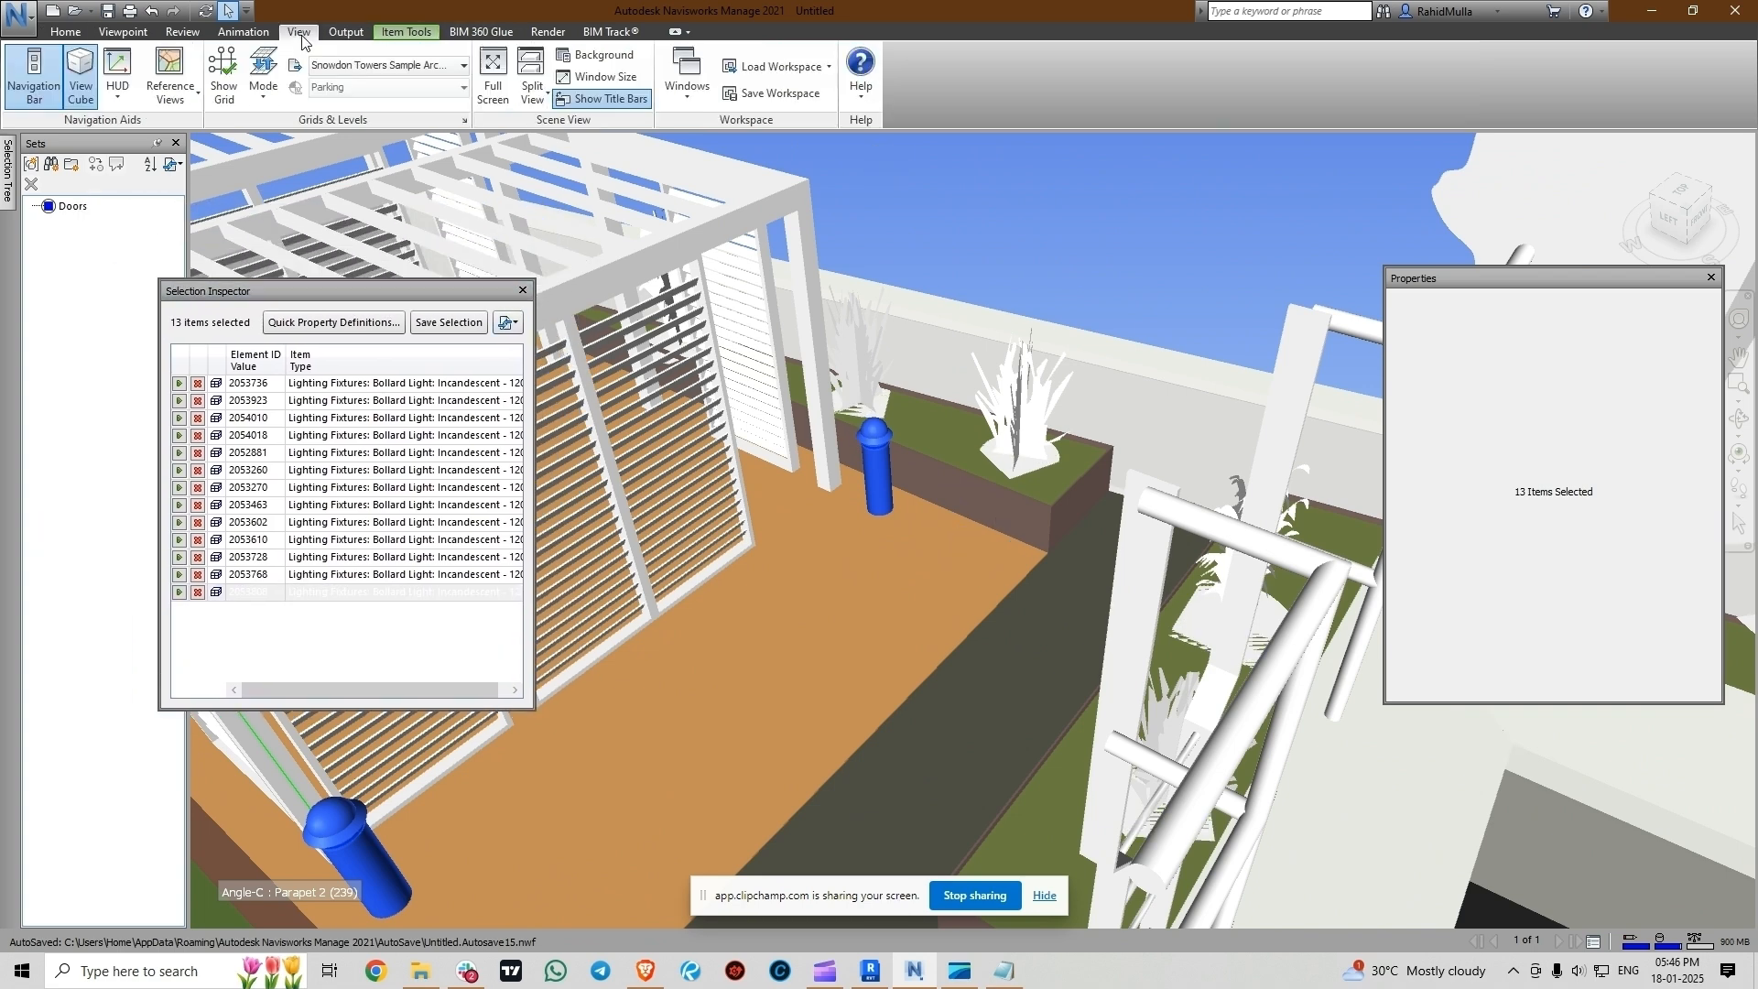
pyautogui.click(686, 101)
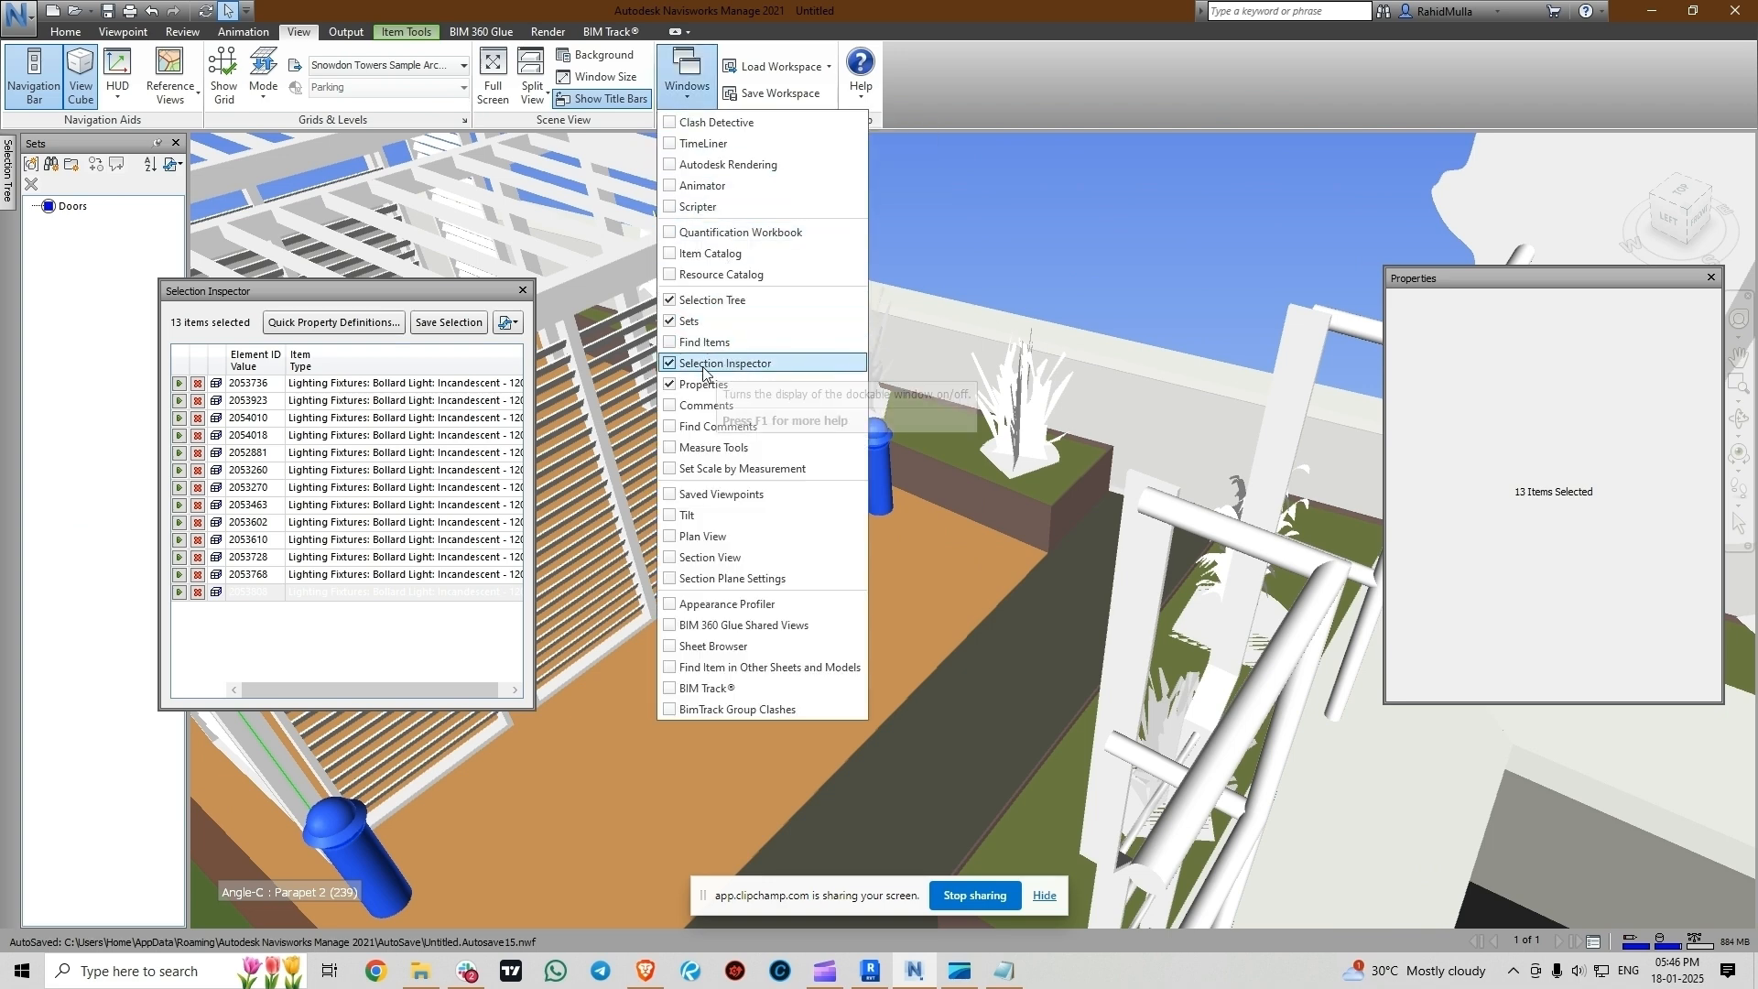